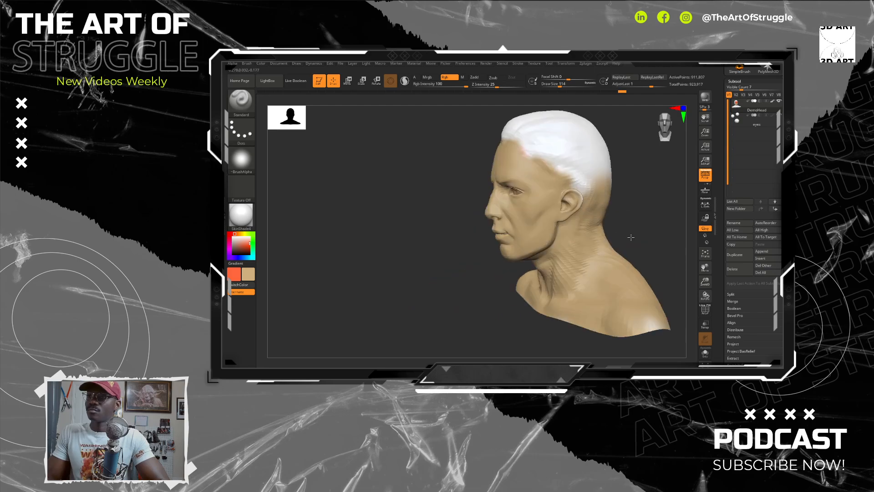
Step: Swap the paint colours, set black as the hair colour, and undo the test stroke on the scalp
mouse_move(599, 215)
left_mouse_down()
mouse_move(549, 198)
mouse_move(521, 172)
left_mouse_up()
mouse_move(412, 198)
left_mouse_down()
mouse_move(537, 216)
mouse_move(477, 226)
mouse_move(547, 235)
left_mouse_up()
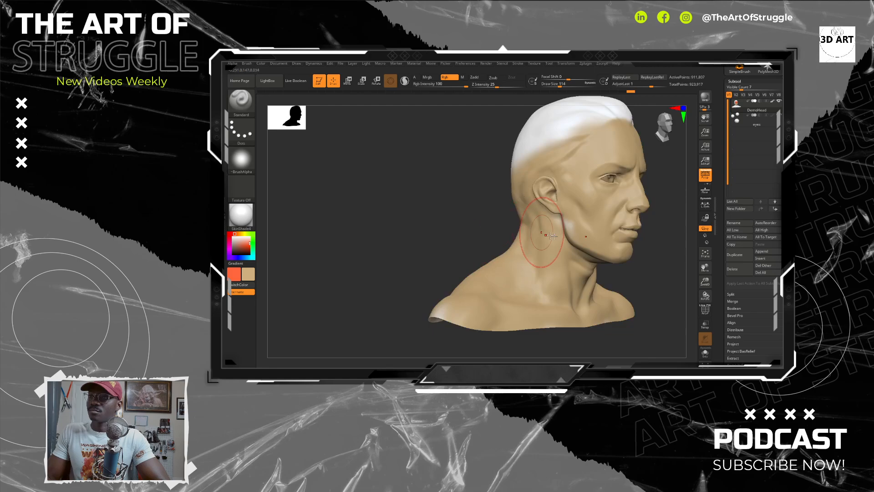
left_click_drag(642, 271, 548, 252)
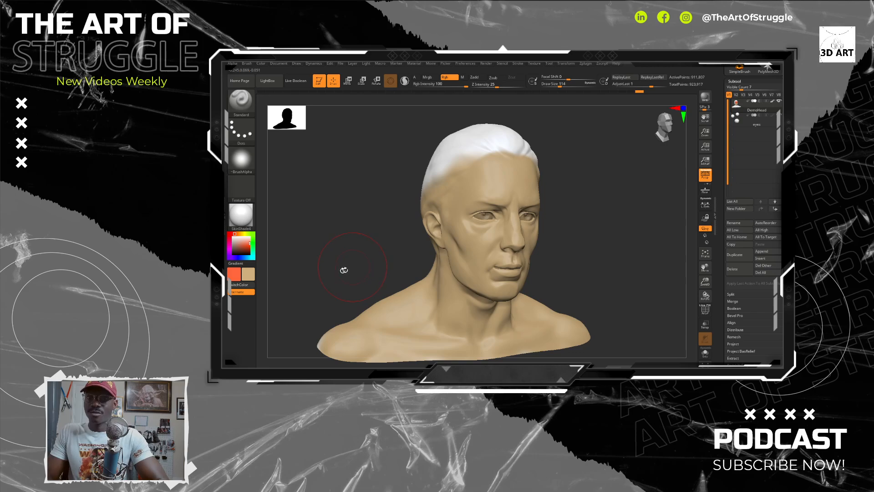
left_click(240, 285)
left_click(235, 254)
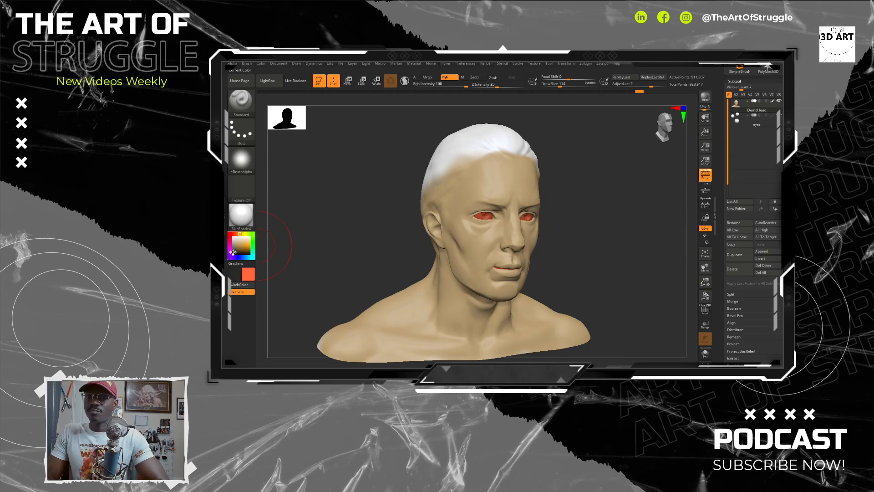
left_click_drag(628, 188, 606, 193)
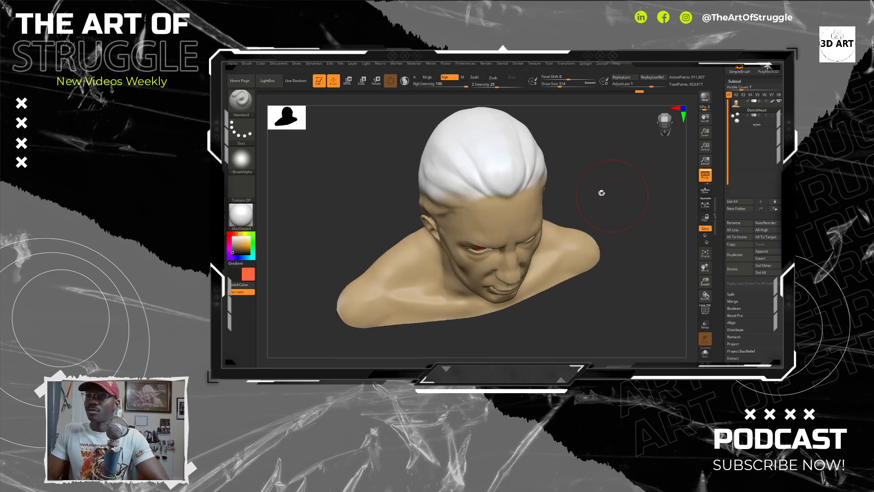
left_click_drag(495, 159, 492, 165, "alt")
key("ctrl+z")
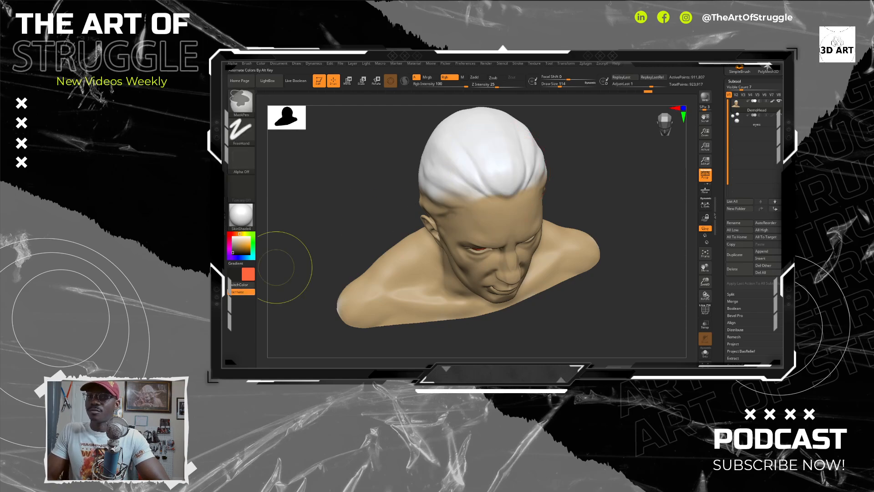
left_click(247, 286)
Step: Paint the front and sides of the white hair black with the Standard brush
mouse_move(506, 174)
left_mouse_down("alt")
mouse_move(516, 168)
mouse_move(465, 168)
mouse_move(489, 150)
left_mouse_up("alt")
mouse_move(622, 216)
left_mouse_down("alt")
mouse_move(616, 249)
mouse_move(517, 211)
left_mouse_up("alt")
mouse_move(564, 242)
left_mouse_down("alt")
mouse_move(583, 232)
mouse_move(549, 239)
mouse_move(605, 230)
mouse_move(493, 209)
mouse_move(499, 192)
left_mouse_up("alt")
mouse_move(646, 276)
left_mouse_down("alt")
mouse_move(601, 223)
mouse_move(592, 241)
left_mouse_up("alt")
left_click_drag(505, 216, 521, 204, "alt")
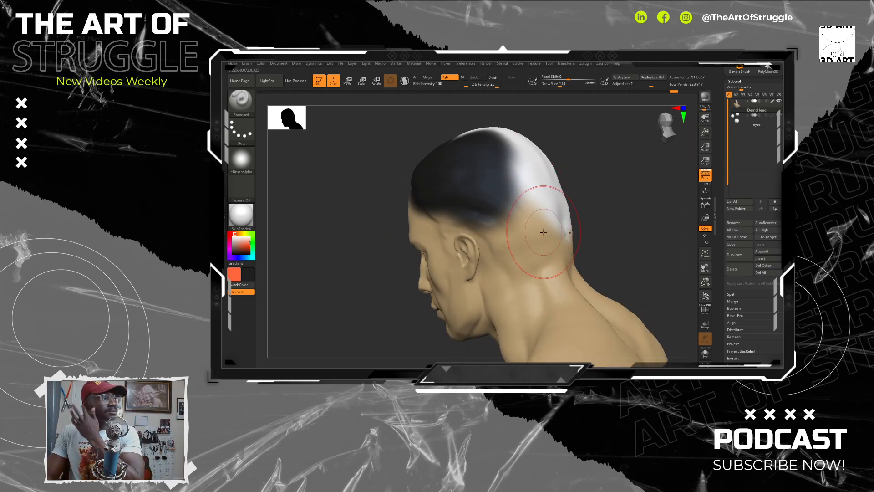
mouse_move(527, 169)
left_mouse_down("alt")
mouse_move(514, 228)
mouse_move(529, 231)
mouse_move(522, 201)
left_mouse_up("alt")
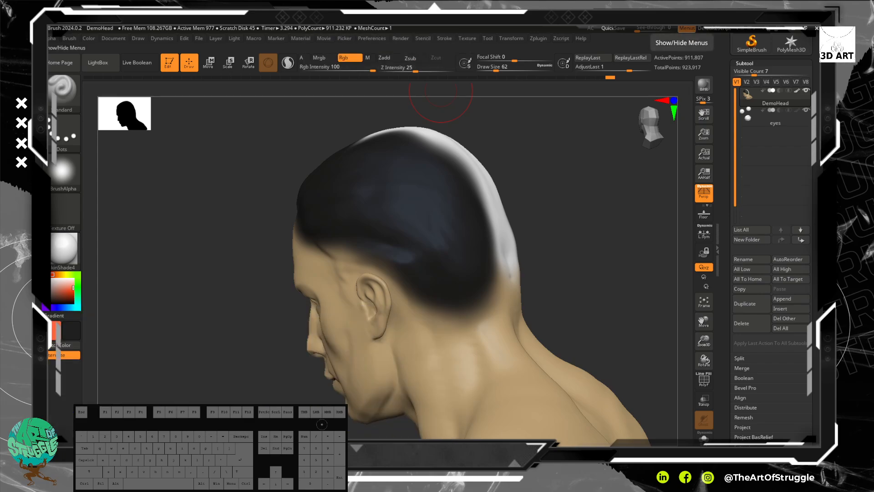
Step: Paint the remaining white hair on the back and crown of the head black at draw size 62
left_click_drag(503, 175, 456, 182, "alt")
mouse_move(459, 175)
left_mouse_down()
mouse_move(441, 197)
mouse_move(392, 157)
mouse_move(433, 238)
mouse_move(453, 236)
mouse_move(455, 256)
mouse_move(452, 178)
left_mouse_up()
left_click(453, 178)
left_click_drag(492, 142, 445, 179)
mouse_move(453, 240)
left_mouse_down()
mouse_move(461, 254)
mouse_move(414, 209)
mouse_move(428, 174)
mouse_move(381, 170)
left_mouse_up()
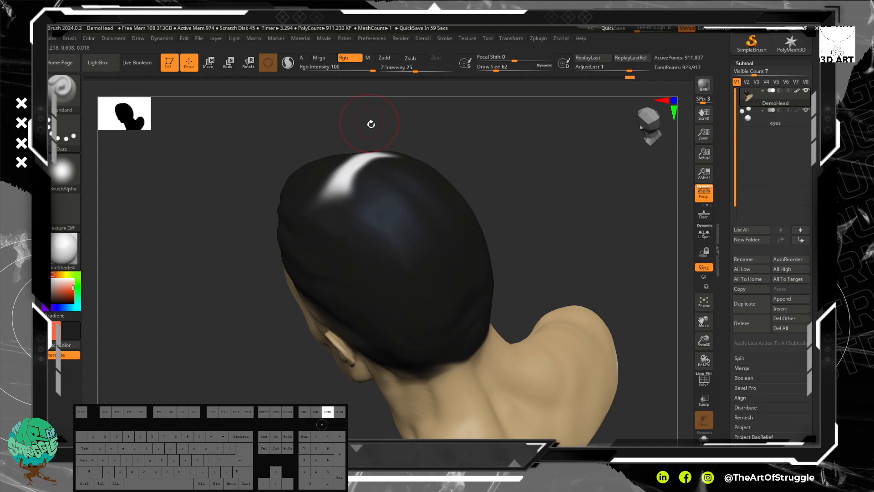
left_click_drag(375, 155, 368, 176)
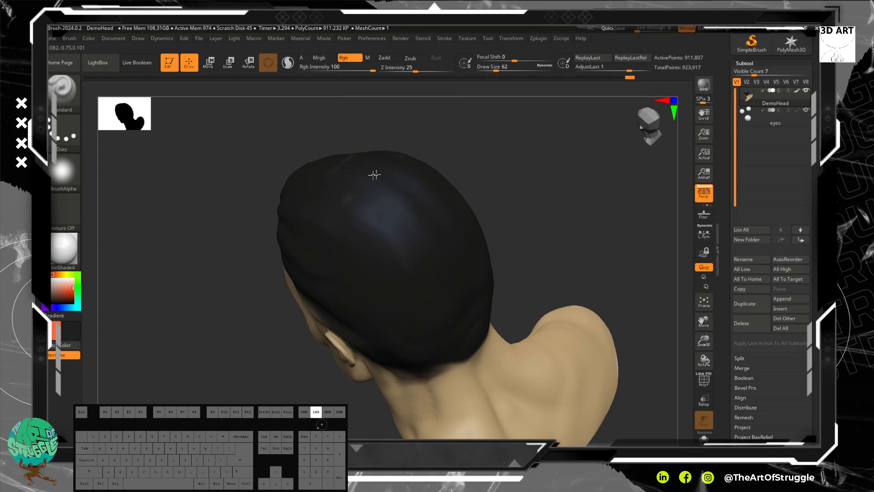
Step: Refine the black hairline along the temple and around the ear at draw size 26, smoothing its edge
left_click_drag(484, 143, 285, 172)
key("bracketleft")
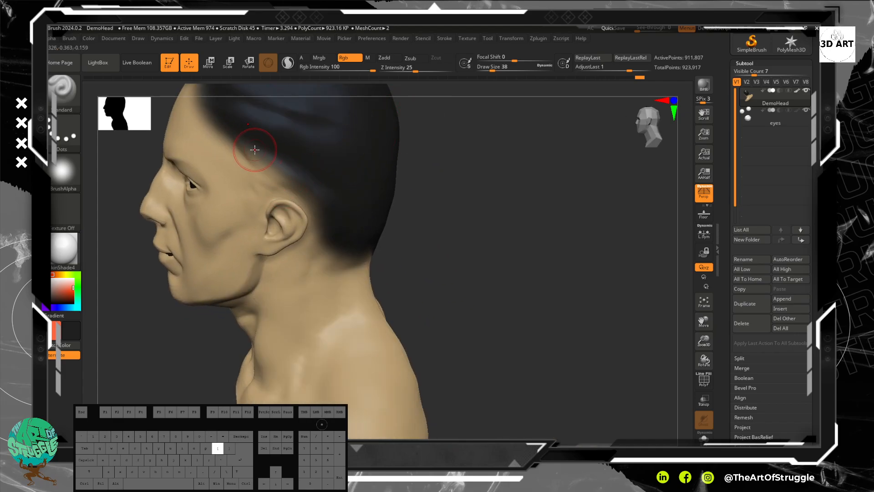
left_click_drag(249, 147, 301, 176)
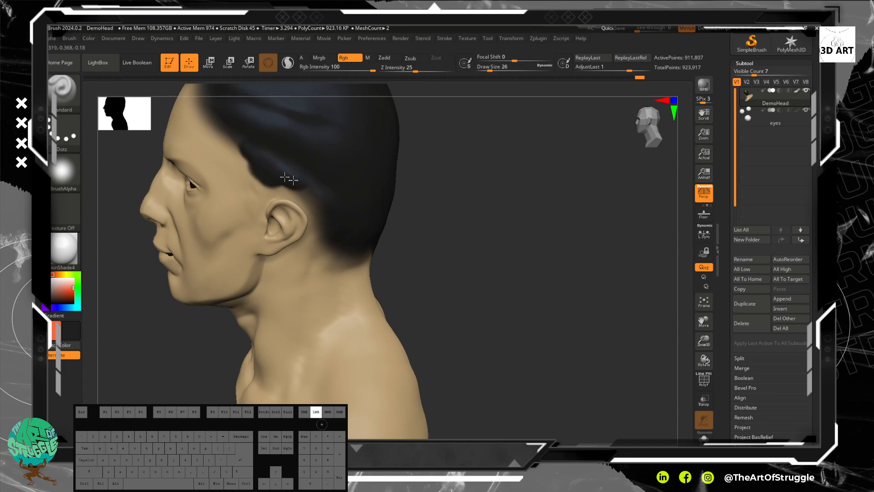
key("shift")
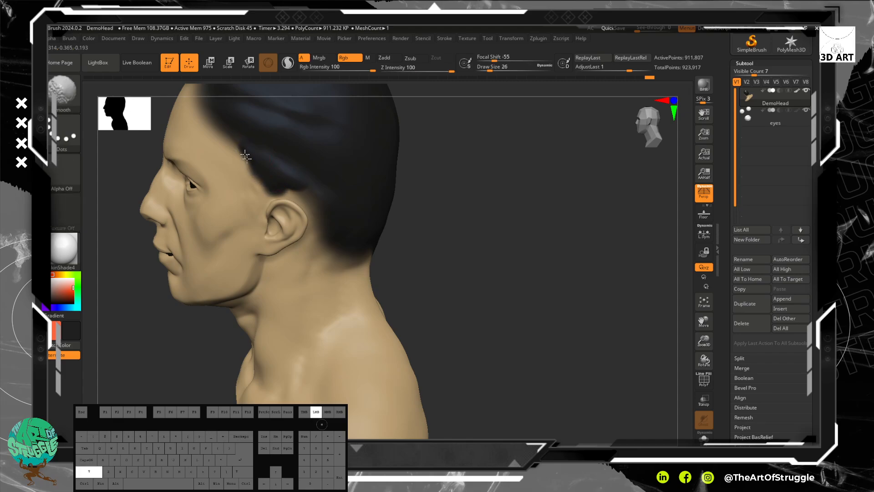
mouse_move(273, 178)
left_mouse_down("shift")
mouse_move(326, 247)
mouse_move(354, 254)
left_mouse_up("shift")
Step: Extend the black hairline from behind the ear down to the nape and soften its lower edge
left_click_drag(439, 215, 392, 230)
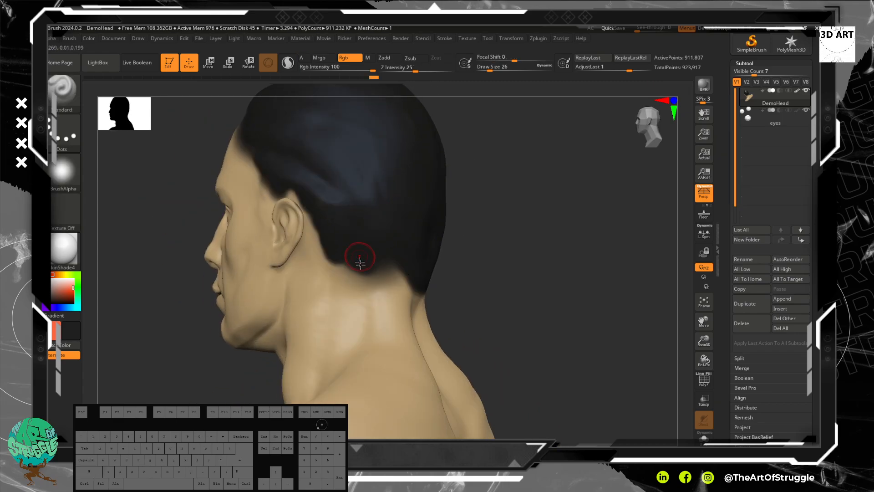
mouse_move(326, 231)
left_mouse_down()
mouse_move(335, 274)
mouse_move(381, 282)
mouse_move(352, 282)
left_mouse_up()
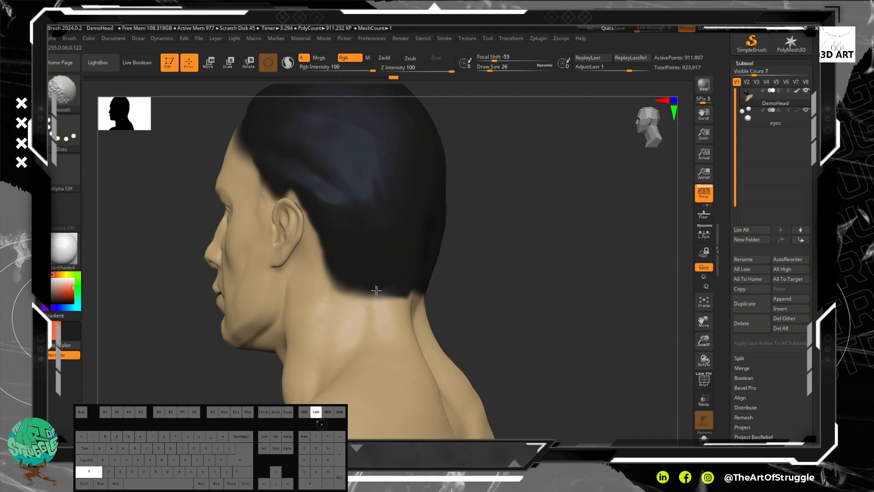
left_click_drag(411, 300, 409, 294, "shift")
left_click_drag(494, 276, 533, 285)
left_click_drag(456, 248, 462, 292, "alt")
Step: Smooth the edge of the black hairline above the forehead
left_click_drag(455, 275, 405, 236)
mouse_move(413, 193)
left_mouse_down()
mouse_move(433, 179)
mouse_move(408, 204)
left_mouse_up()
key("shift")
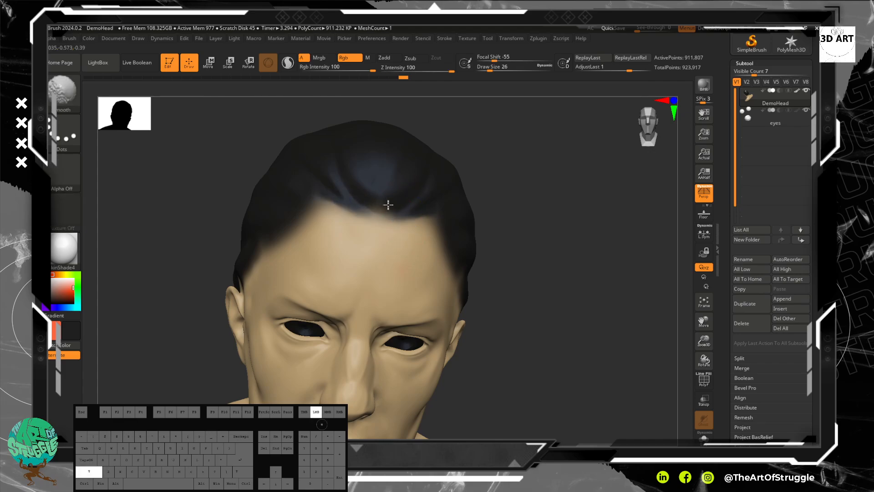
Step: Try brush strokes along the forehead hairline at smaller draw sizes, undoing each one
mouse_move(489, 272)
left_mouse_down()
mouse_move(547, 298)
mouse_move(513, 238)
mouse_move(503, 197)
mouse_move(525, 246)
mouse_move(516, 179)
left_mouse_up()
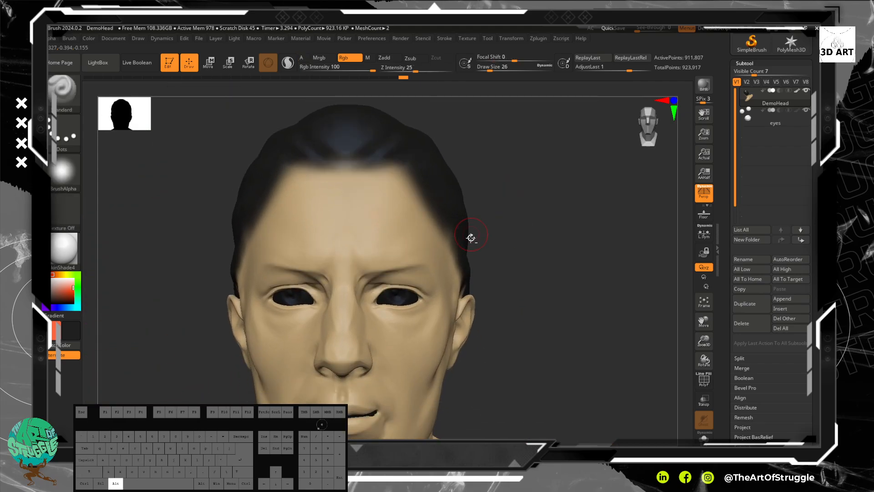
mouse_move(399, 173)
left_mouse_down()
mouse_move(419, 185)
mouse_move(427, 221)
left_mouse_up()
key("ctrl+z")
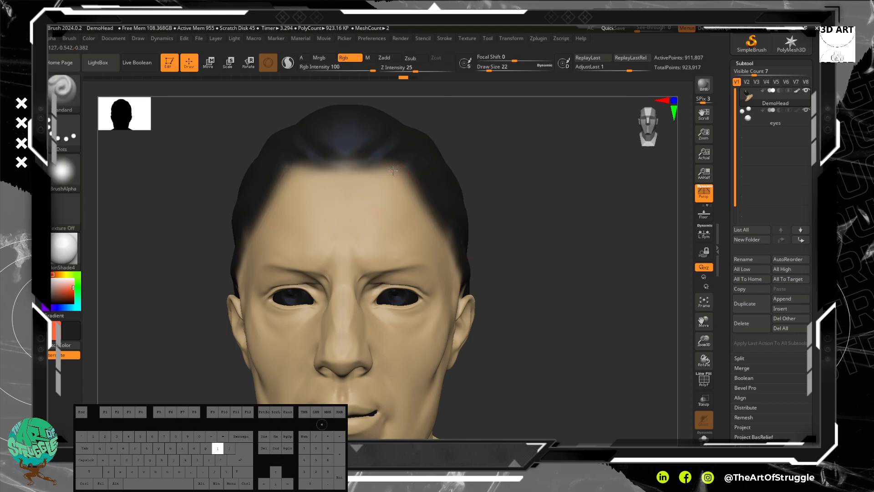
mouse_move(394, 168)
left_mouse_down()
mouse_move(398, 183)
mouse_move(373, 191)
mouse_move(391, 193)
left_mouse_up()
key("ctrl+z")
left_click(353, 167)
key("ctrl+z")
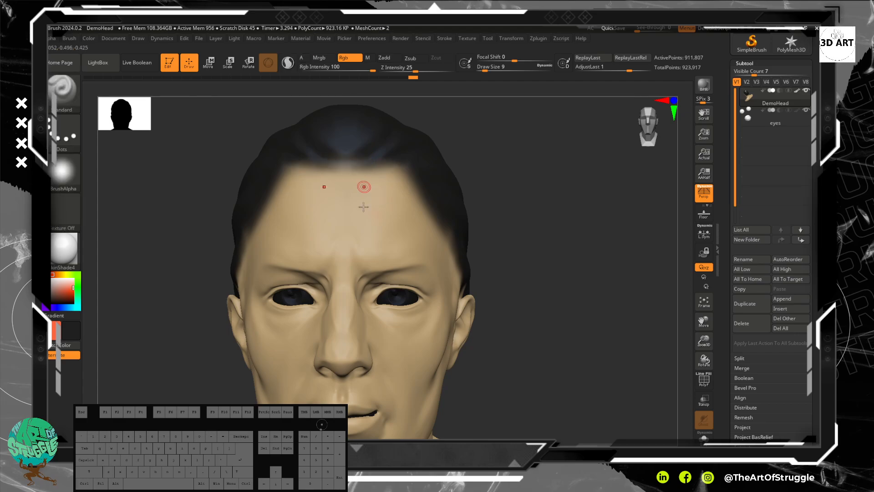
Step: Assign Alpha 24 to the Standard brush
mouse_move(493, 226)
left_mouse_down("alt")
mouse_move(480, 158)
mouse_move(447, 196)
mouse_move(470, 192)
mouse_move(505, 230)
left_mouse_up("alt")
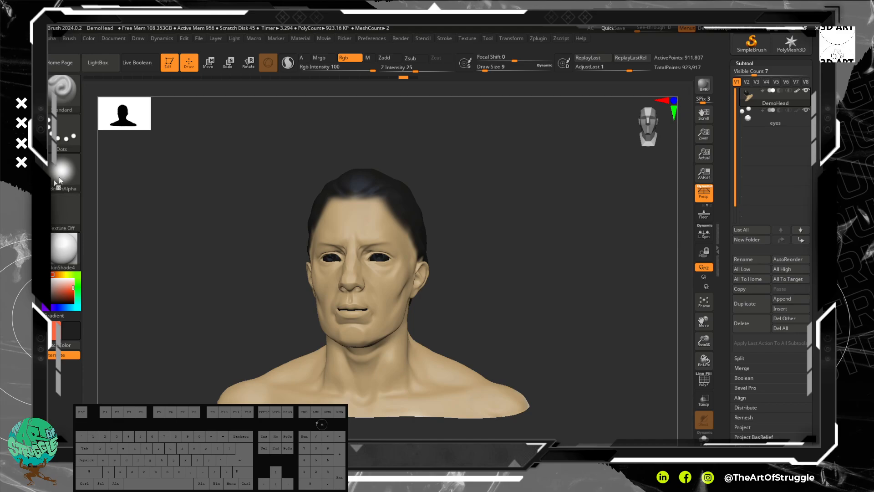
left_click(75, 172)
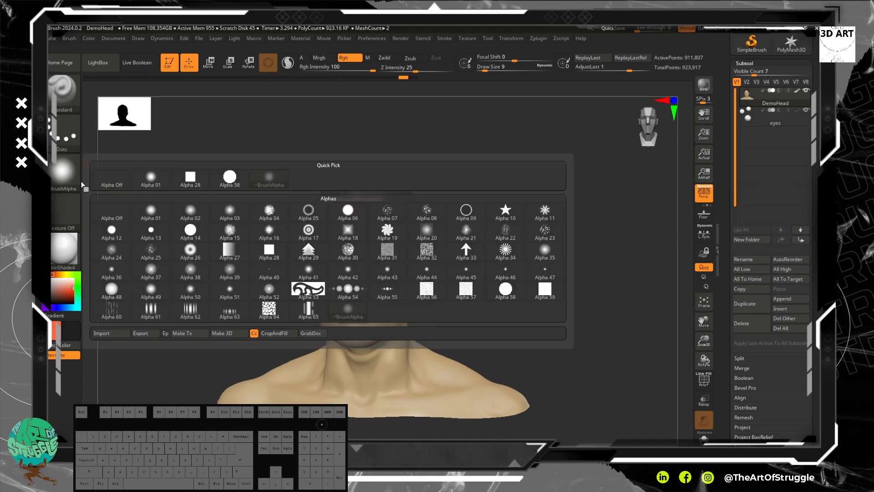
mouse_move(58, 171)
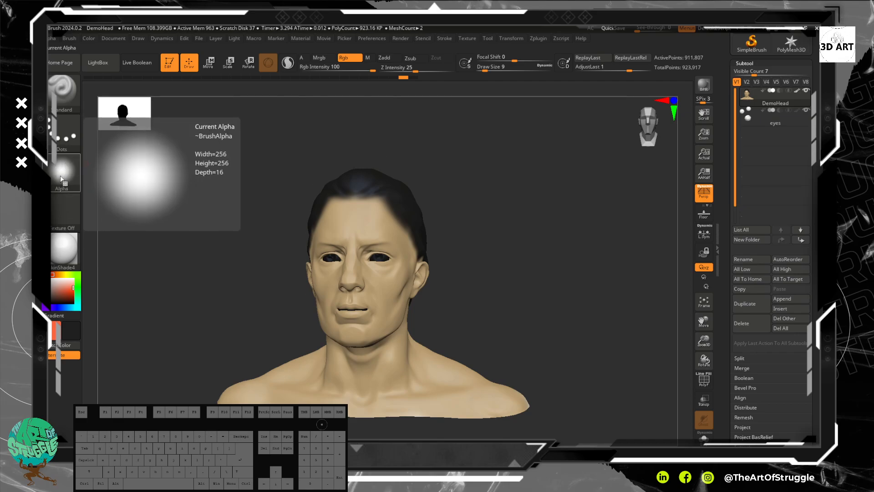
mouse_move(63, 290)
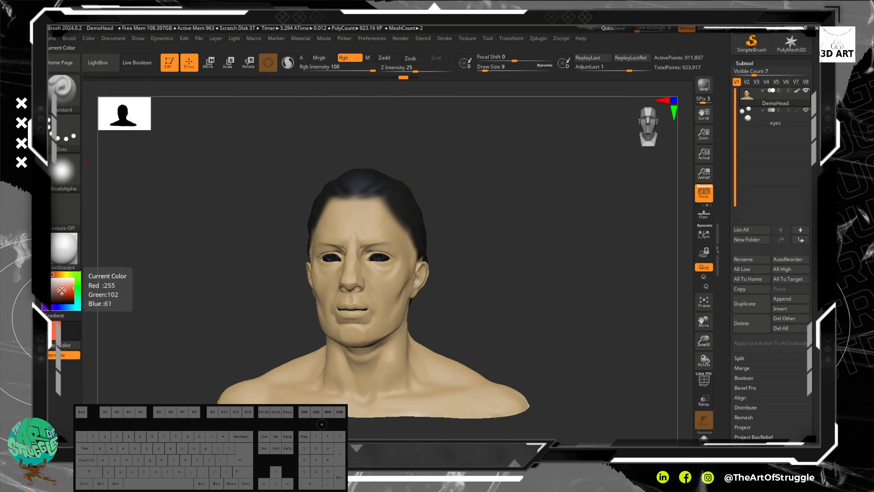
left_click(66, 184)
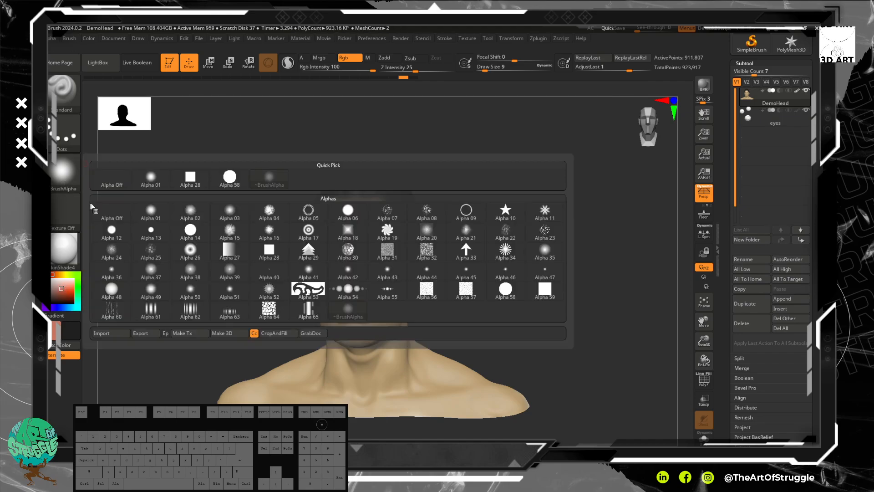
mouse_move(443, 247)
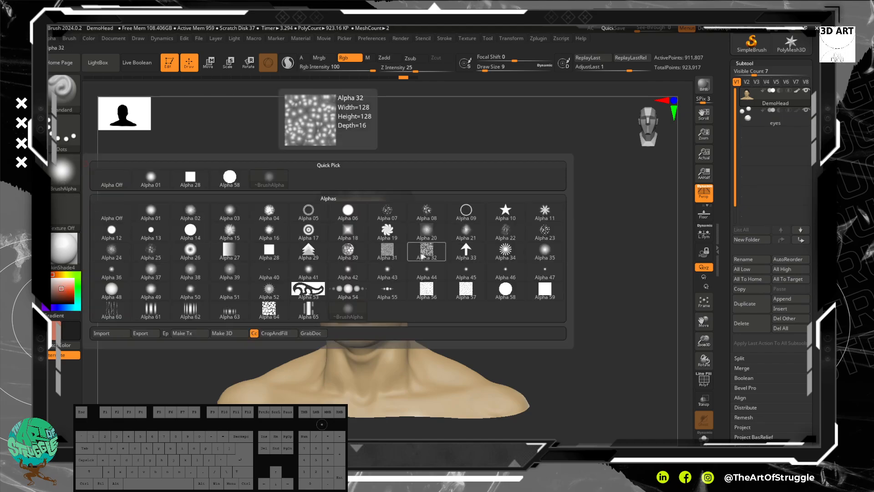
mouse_move(173, 246)
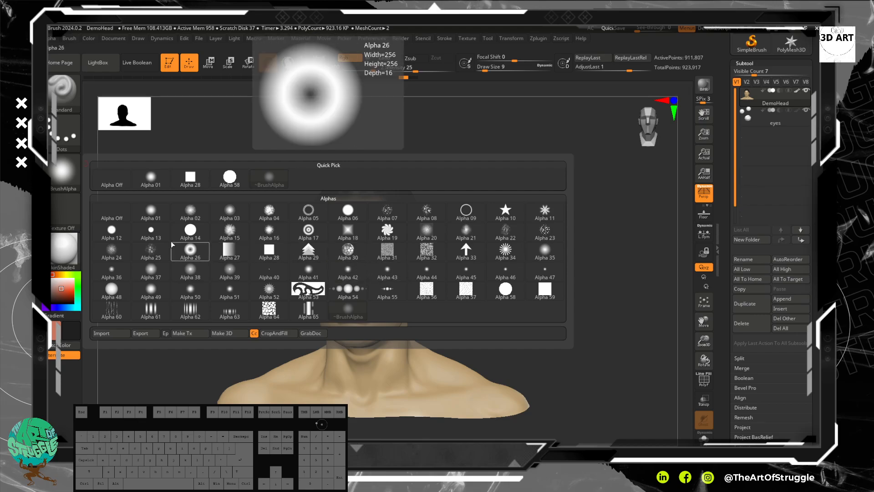
left_click(114, 250)
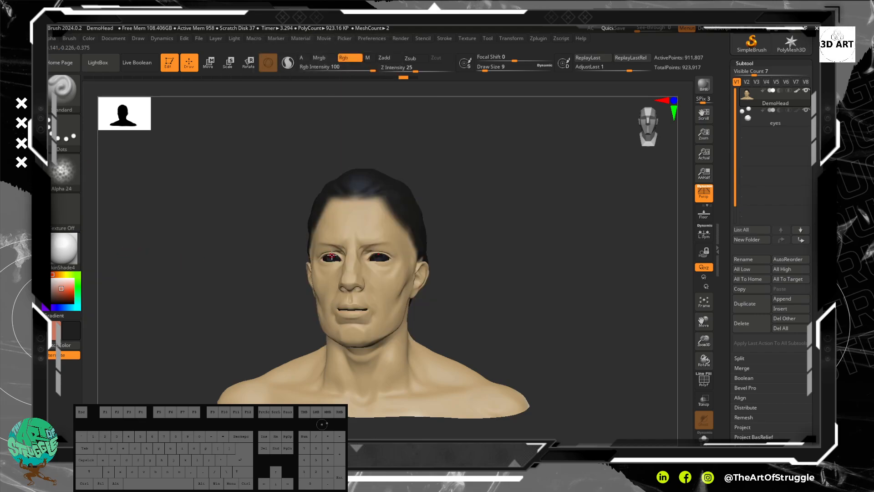
Step: Undo the test stroke on the forehead, pick a pale pink paint colour and swap the two colours
left_click_drag(367, 234, 381, 230)
key("ctrl+z")
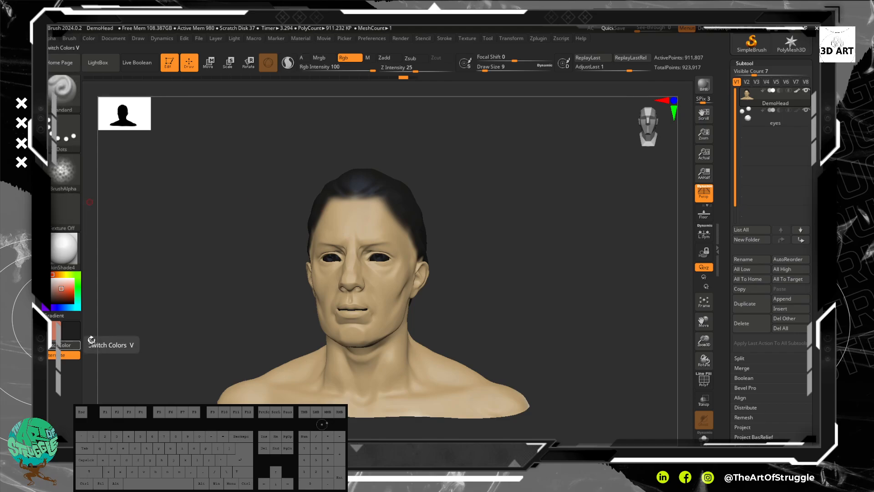
left_click_drag(60, 288, 131, 277)
left_click(66, 347)
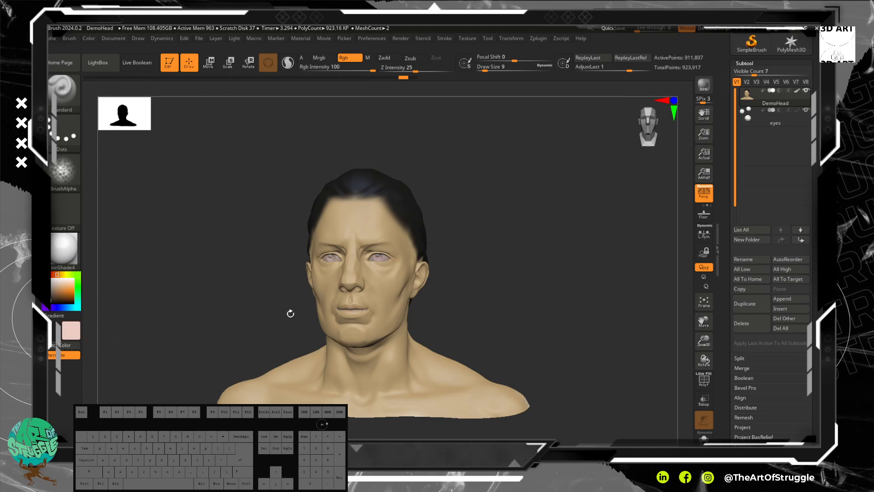
Step: Undo the test stroke on the face and change the Standard brush's stroke type to Color Spray
mouse_move(455, 257)
left_mouse_down("alt")
mouse_move(444, 326)
mouse_move(412, 337)
mouse_move(415, 328)
left_mouse_up("alt")
key("ctrl")
key("ctrl+z")
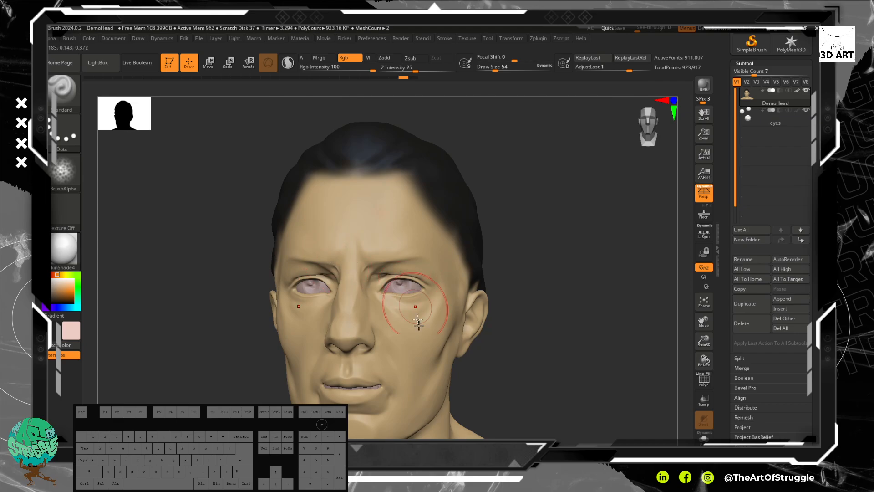
left_click_drag(514, 384, 487, 316, "alt")
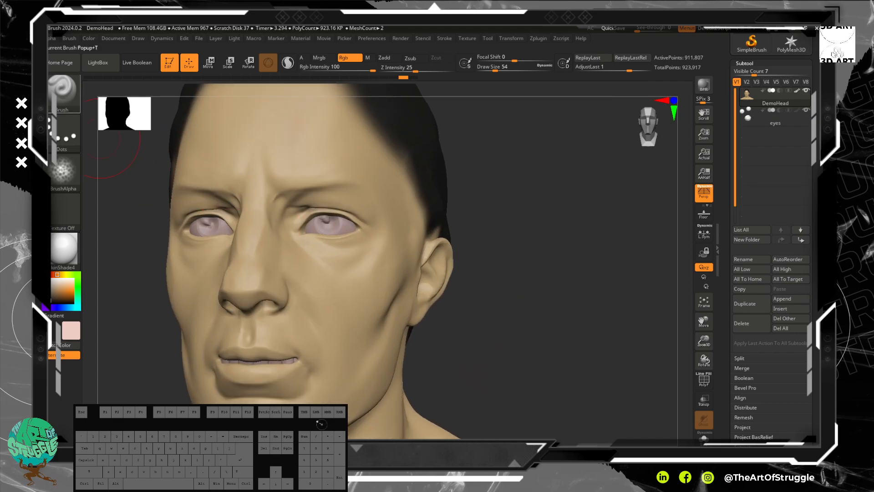
left_click(65, 100)
left_click(66, 100)
left_click(63, 130)
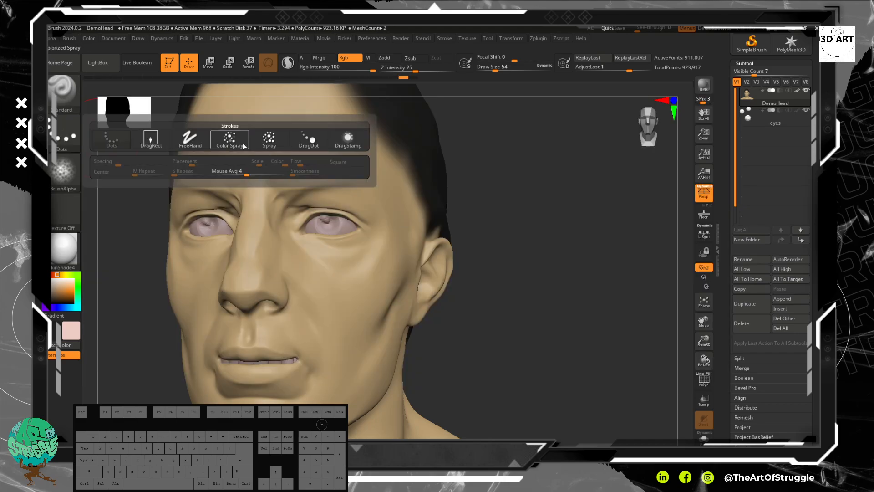
left_click(244, 146)
Step: Spray pale pink mottled colour over both cheeks, reducing the draw size to 18
mouse_move(332, 322)
left_mouse_down()
mouse_move(359, 292)
mouse_move(369, 300)
mouse_move(330, 299)
mouse_move(343, 315)
mouse_move(357, 307)
mouse_move(384, 263)
mouse_move(325, 269)
mouse_move(315, 287)
mouse_move(353, 328)
mouse_move(388, 300)
mouse_move(401, 240)
left_mouse_up()
key("ctrl+z")
key("bracketleft")
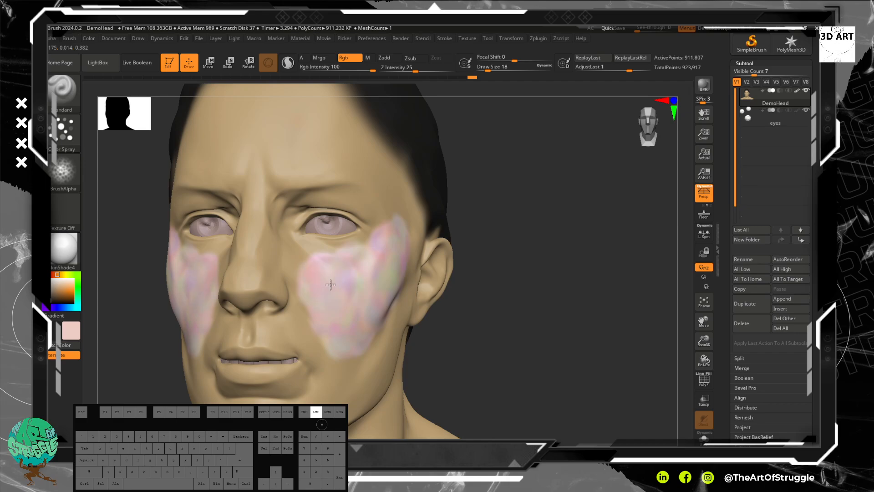
Step: Undo the most recent Color Spray strokes on the cheeks
key("ctrl")
key("ctrl+z")
key("ctrl+z")
key("ctrl+z")
key("ctrl+z")
key("ctrl+z")
key("ctrl+z")
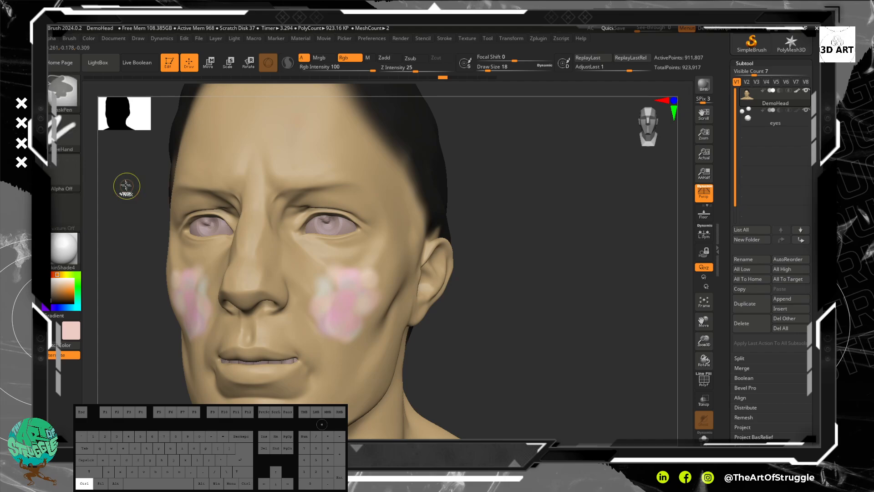
key("ctrl+z")
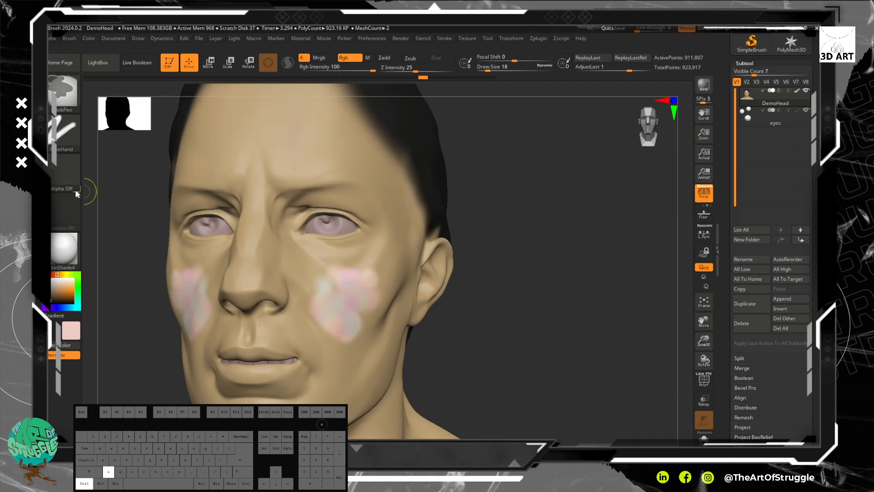
key("ctrl+z")
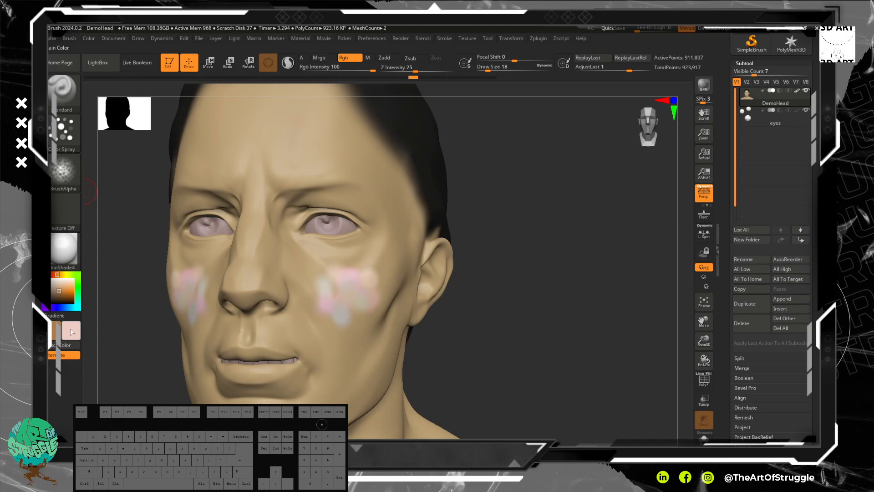
Step: Color Spray pale pink mottling over both cheeks, cover most of it with brown, and smooth the result
mouse_move(368, 250)
left_mouse_down()
mouse_move(358, 283)
mouse_move(235, 275)
left_mouse_up()
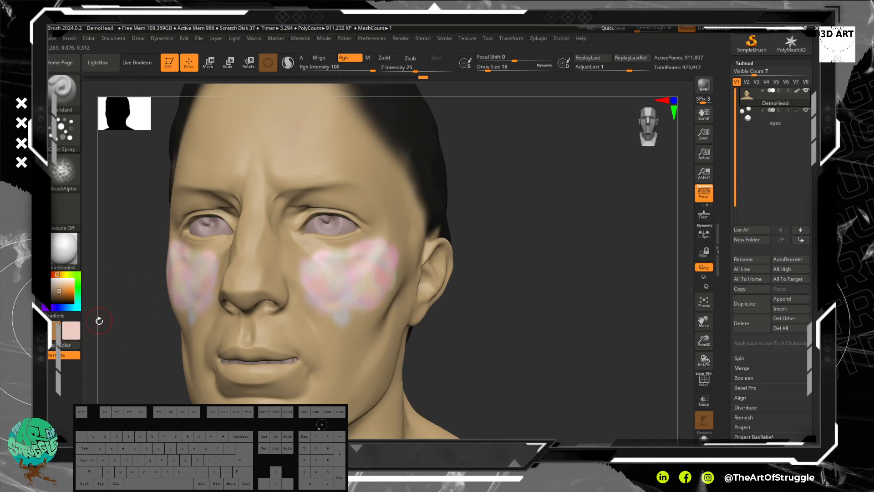
left_click(78, 331)
mouse_move(296, 282)
left_mouse_down()
mouse_move(319, 289)
mouse_move(385, 273)
mouse_move(378, 242)
mouse_move(348, 325)
mouse_move(340, 303)
mouse_move(333, 319)
mouse_move(306, 284)
left_mouse_up()
key("shift")
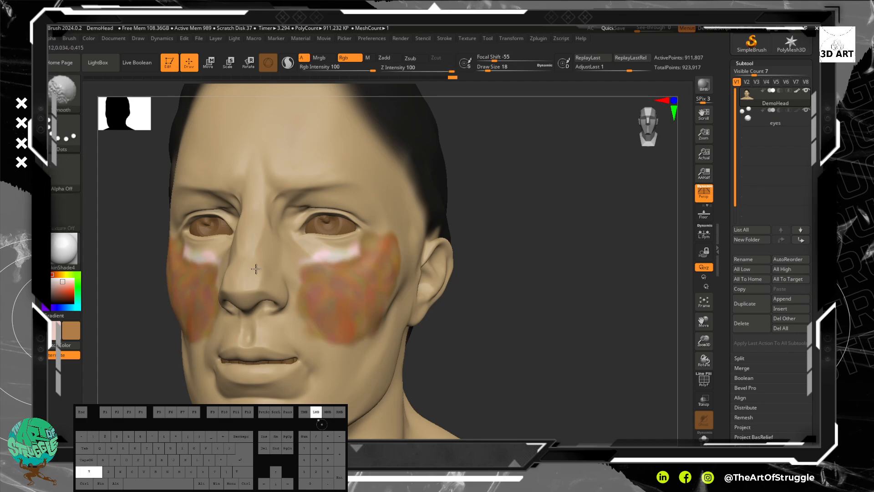
left_click_drag(399, 247, 337, 256, "shift")
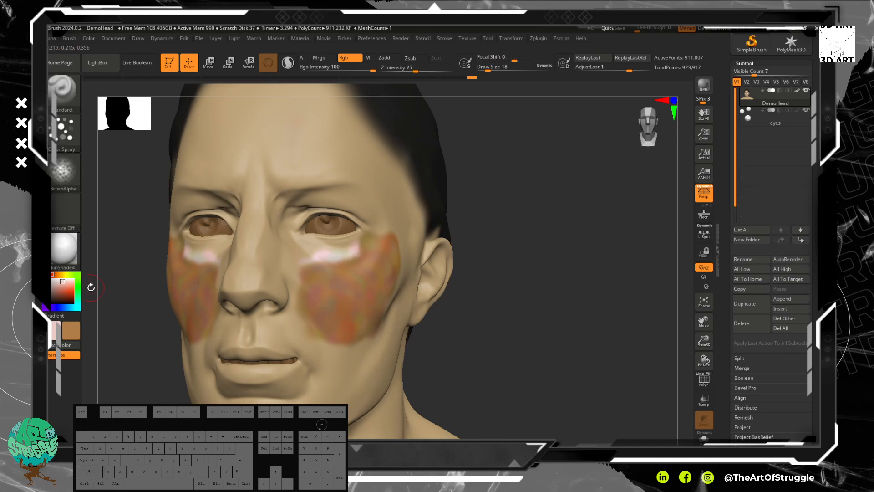
Step: Set the secondary colour to a reddish tone, RGB 182, 105, 85, and Color Spray over the cheeks again
left_click(58, 290)
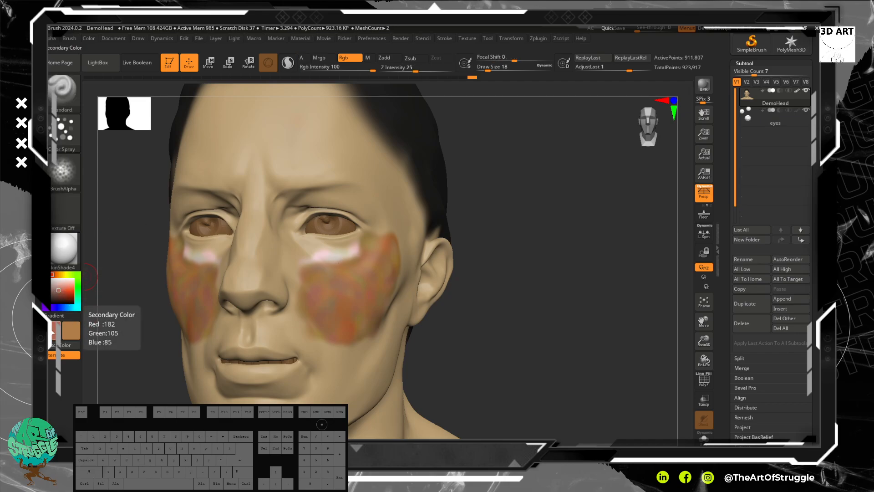
mouse_move(319, 283)
left_mouse_down()
mouse_move(323, 292)
mouse_move(379, 284)
left_mouse_up()
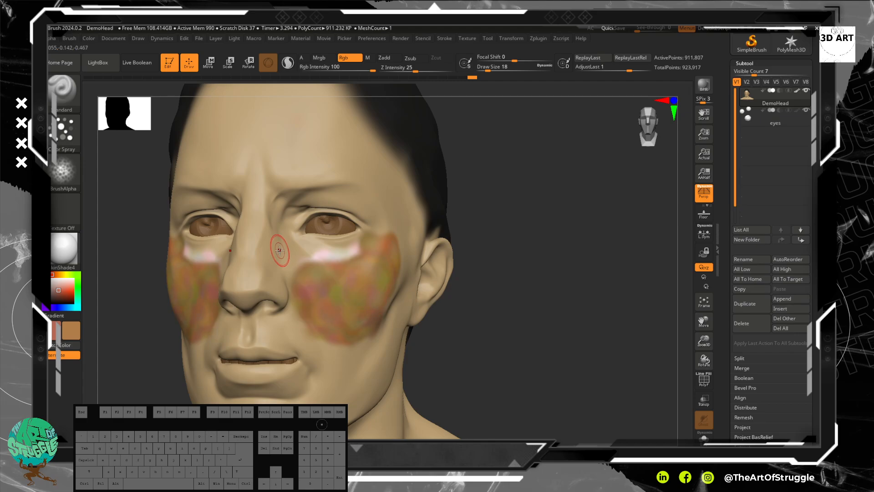
Step: Change the Standard brush's stroke type to Spray and cover both cheeks with brown mottling at draw size 14
left_click(68, 138)
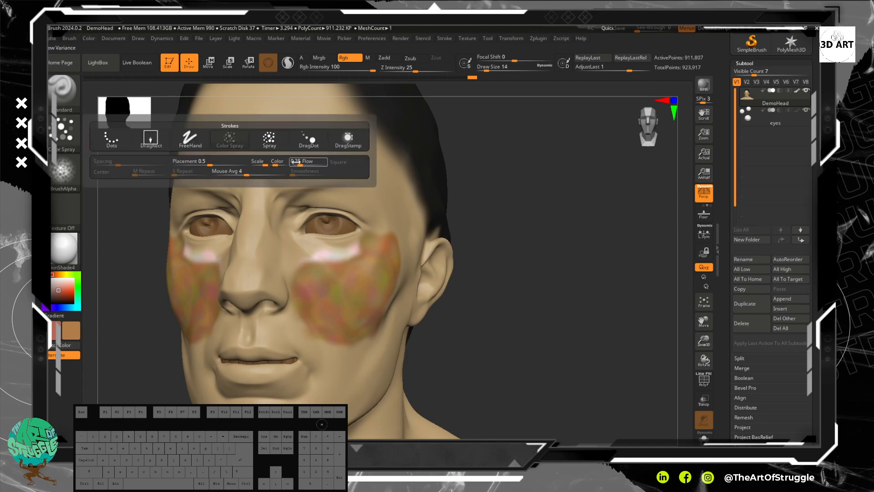
left_click(273, 144)
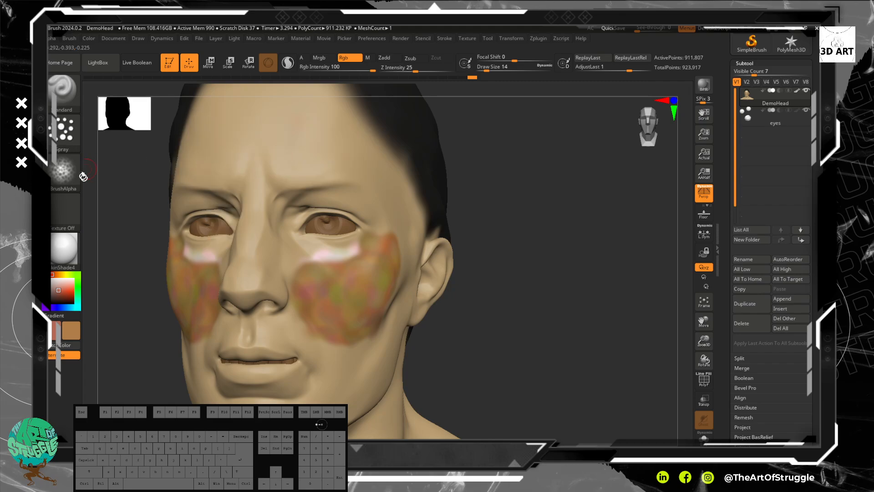
mouse_move(335, 321)
left_mouse_down()
mouse_move(337, 292)
mouse_move(360, 305)
mouse_move(369, 273)
mouse_move(318, 295)
mouse_move(360, 314)
left_mouse_up()
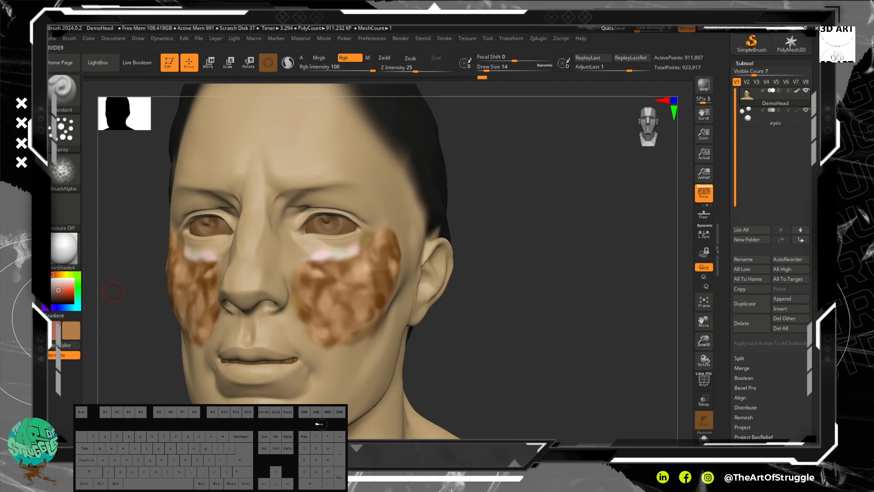
Step: Raise the draw size to 70 and smooth the brown mottling on the cheeks
key("shift")
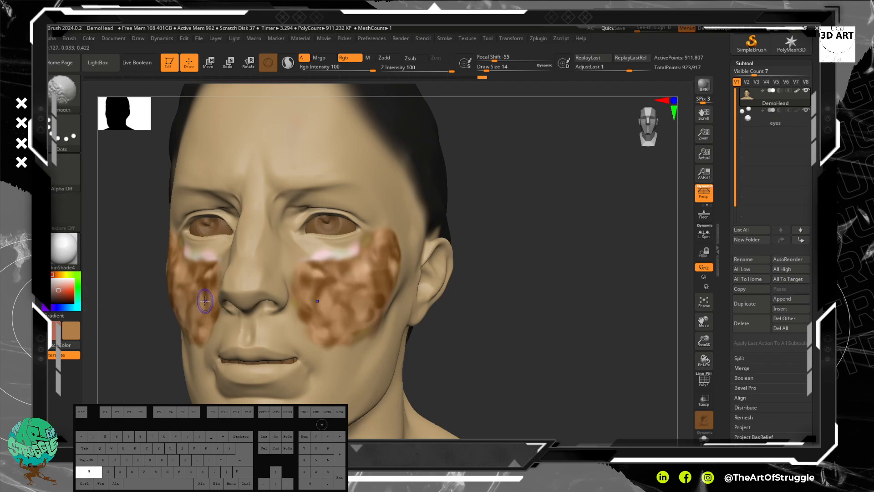
key("bracketright")
key("bracketright")
key("bracketright")
key("bracketright")
mouse_move(364, 305)
left_mouse_down("shift")
mouse_move(335, 296)
mouse_move(349, 285)
mouse_move(332, 309)
left_mouse_up("shift")
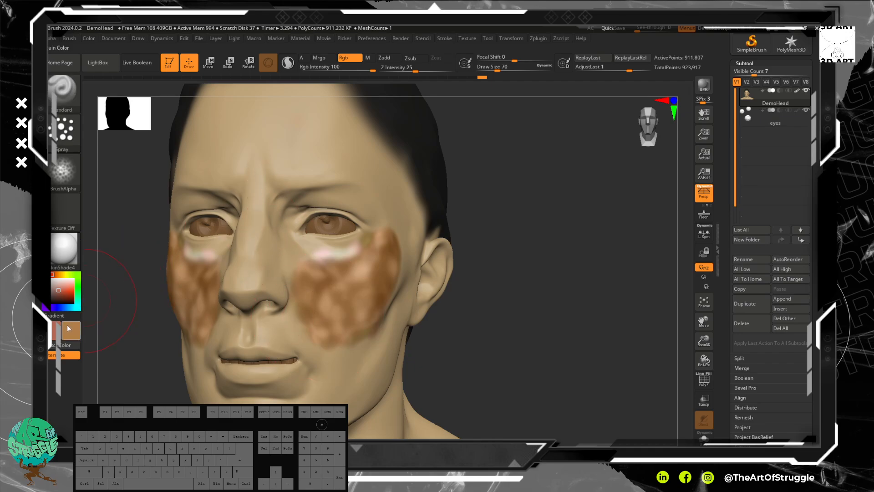
Step: Pick a pale beige main colour and paint it over the whole face and forehead with the Spray stroke
left_click(68, 328)
left_click(108, 287)
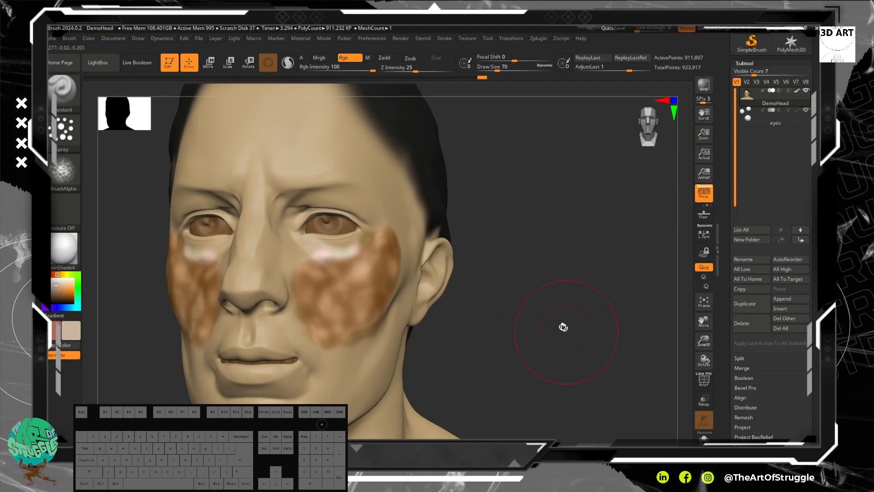
left_click_drag(567, 329, 557, 325)
mouse_move(351, 304)
left_mouse_down()
mouse_move(365, 294)
mouse_move(342, 363)
left_mouse_up()
left_click_drag(314, 381, 370, 337)
mouse_move(370, 269)
left_mouse_down()
mouse_move(360, 153)
mouse_move(312, 219)
left_mouse_up()
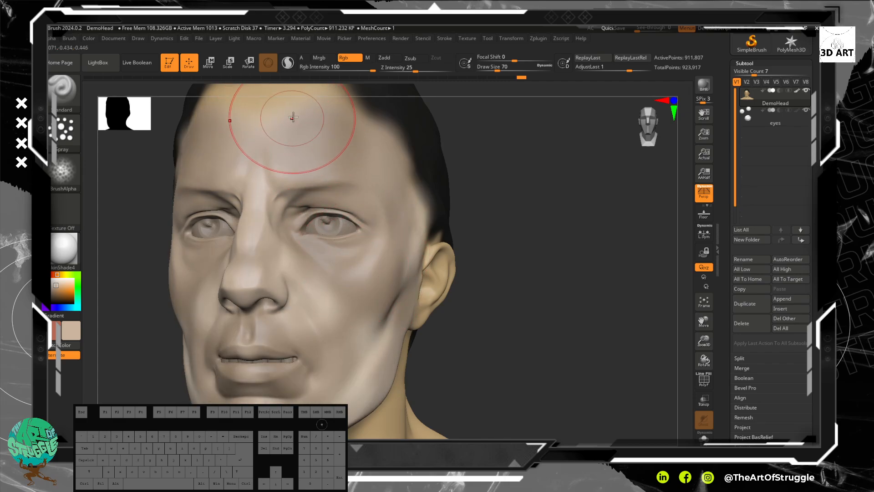
left_click_drag(294, 117, 333, 152)
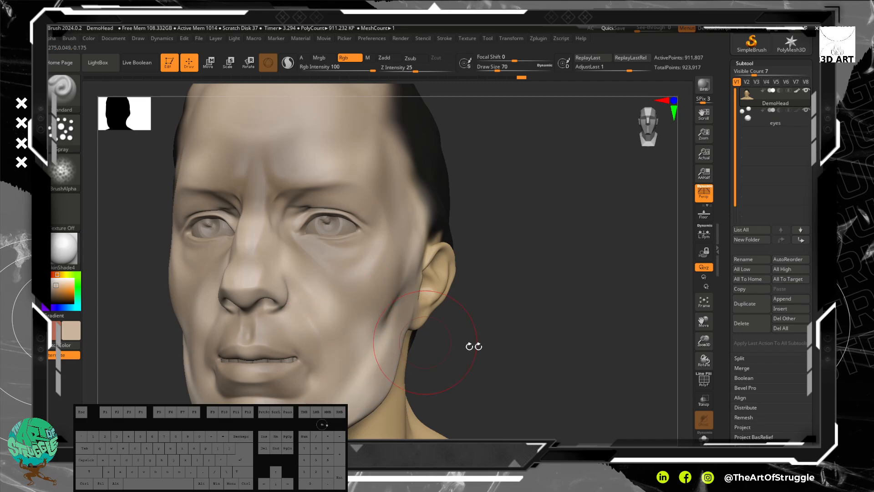
Step: Switch the brush alpha to Alpha 38, even out the beige on the cheek, and reduce the draw size to 18
left_click(61, 171)
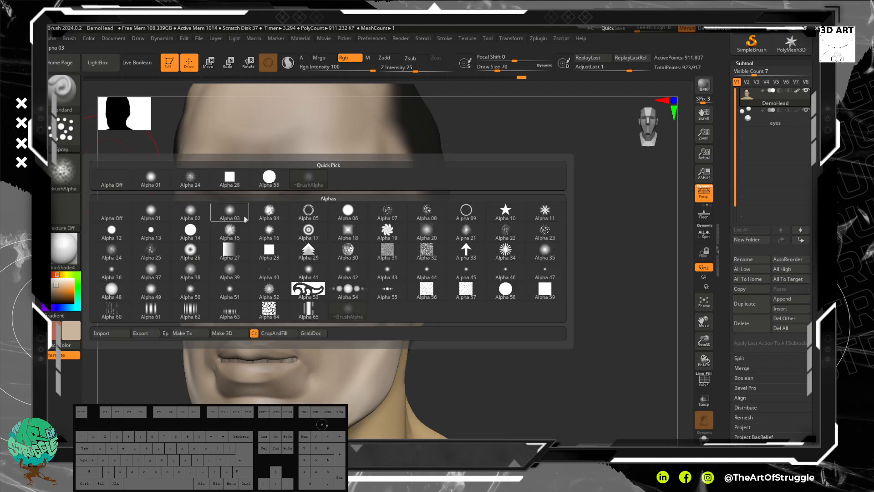
left_click(190, 271)
left_click_drag(352, 304, 351, 307)
key("bracketleft")
key("bracketleft")
key("bracketleft")
key("bracketleft")
key("bracketleft")
key("bracketleft")
key("bracketleft")
key("bracketleft")
key("bracketleft")
key("bracketleft")
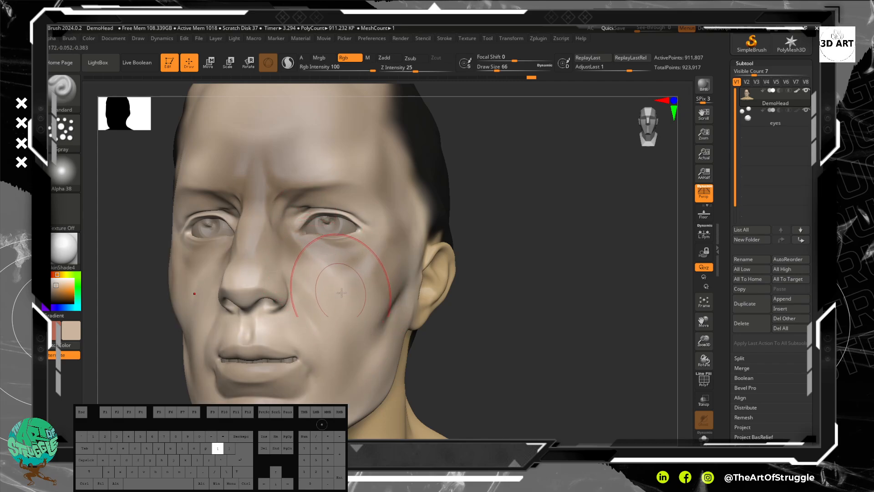
key("bracketright")
key("bracketright")
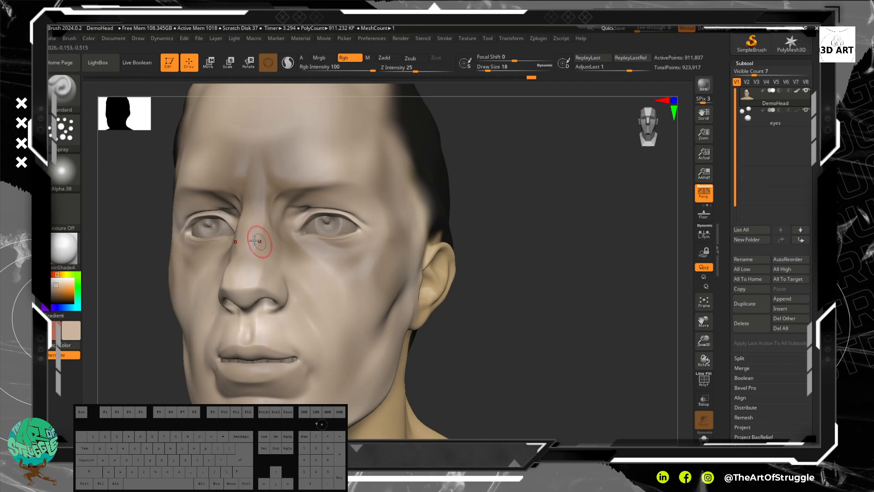
Step: Set the main colour to brown, RGB 140, 106, 70, and change the stroke type to Dots
left_click(57, 293)
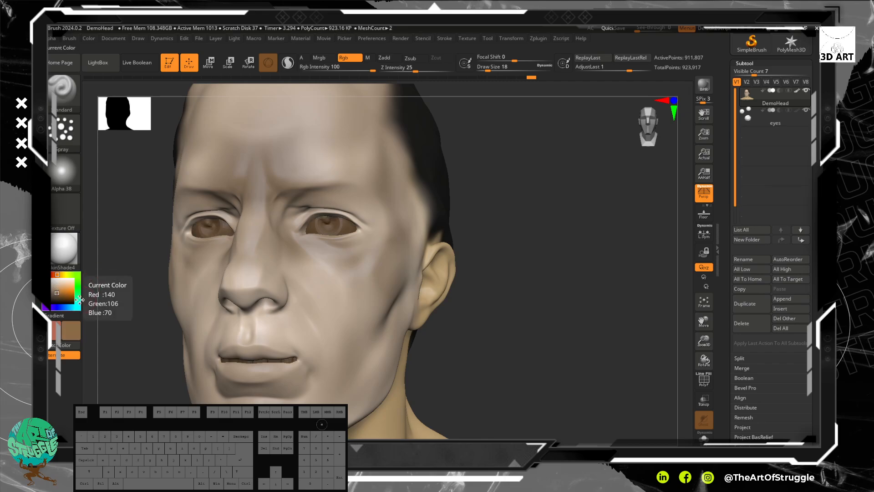
left_click(66, 147)
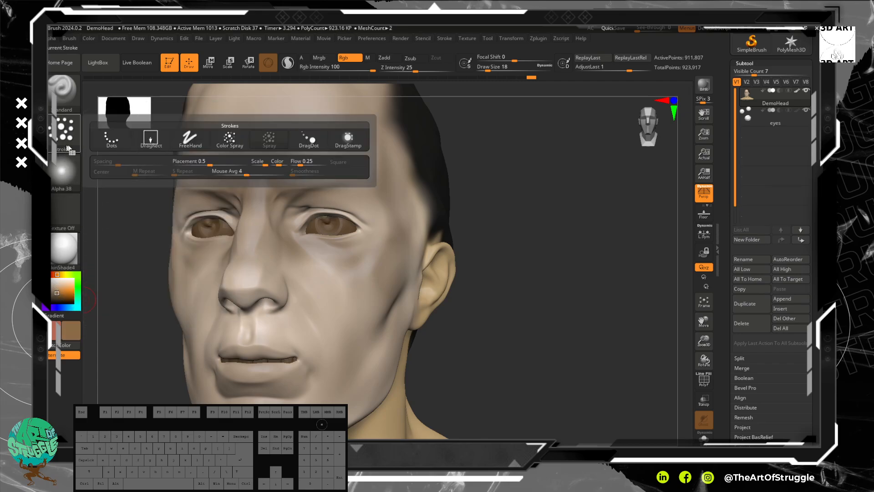
left_click(301, 145)
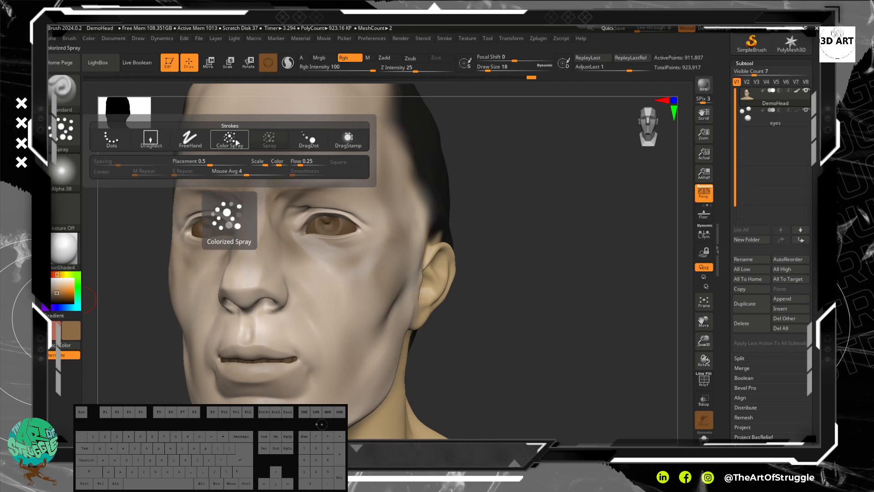
left_click(112, 138)
Step: Undo a full-strength brown test stroke on the cheek and lower the Rgb Intensity to 23
left_click_drag(309, 268, 351, 304)
key("ctrl+z")
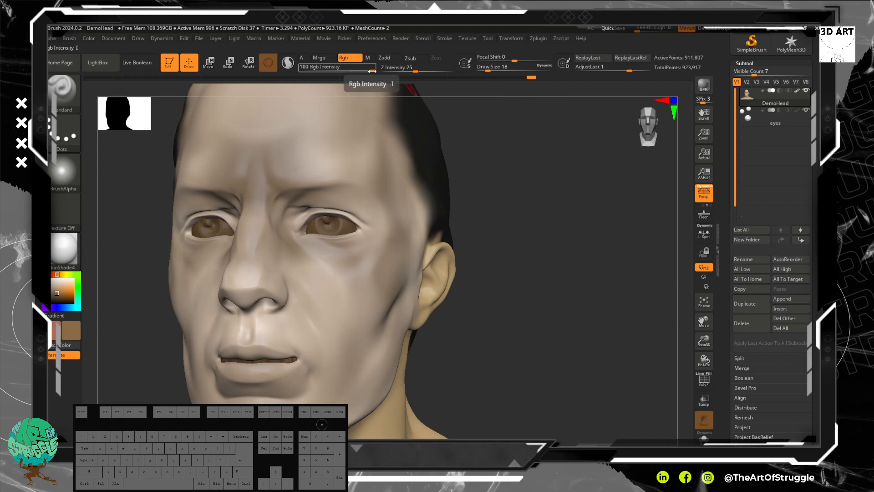
left_click_drag(372, 71, 365, 71)
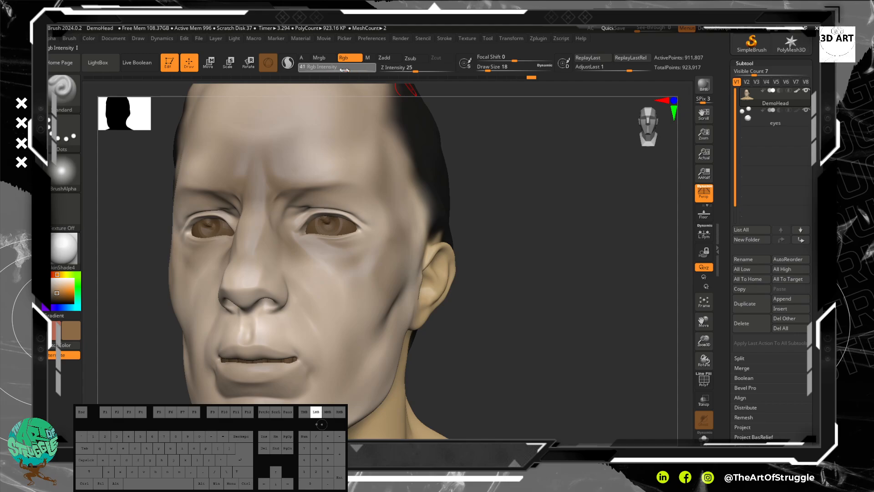
left_click_drag(334, 69, 336, 69)
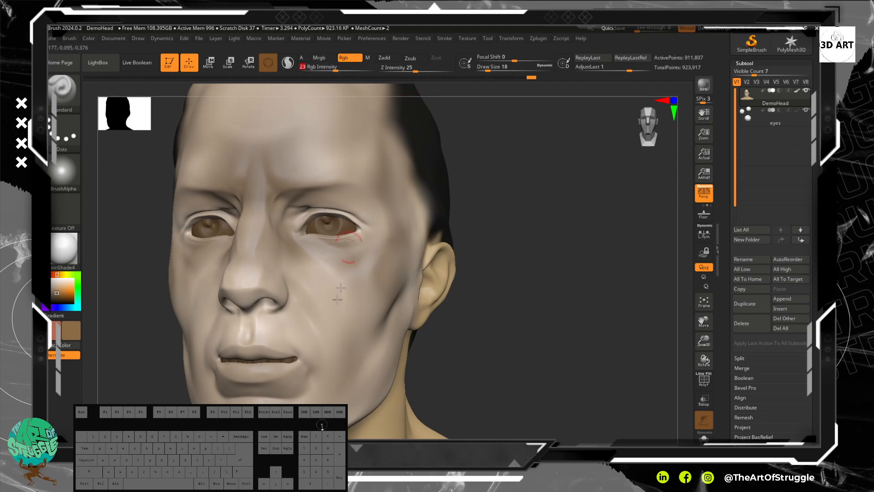
Step: Paint brown shading along the nasolabial folds, beneath the eyes and around the inner eye corners
mouse_move(307, 288)
left_mouse_down()
mouse_move(337, 312)
mouse_move(324, 306)
mouse_move(336, 313)
mouse_move(319, 342)
left_mouse_up()
mouse_move(289, 276)
left_mouse_down()
mouse_move(323, 351)
mouse_move(295, 292)
left_mouse_up()
mouse_move(322, 258)
left_mouse_down()
mouse_move(298, 228)
mouse_move(336, 270)
left_mouse_up()
mouse_move(296, 212)
left_mouse_down()
mouse_move(284, 251)
mouse_move(282, 229)
left_mouse_up()
Step: Set the Rgb Intensity to 20 and shade the upper eyelids, outer eye corners and cheek folds in brown
mouse_move(337, 68)
left_mouse_down()
mouse_move(344, 68)
mouse_move(334, 71)
left_mouse_up()
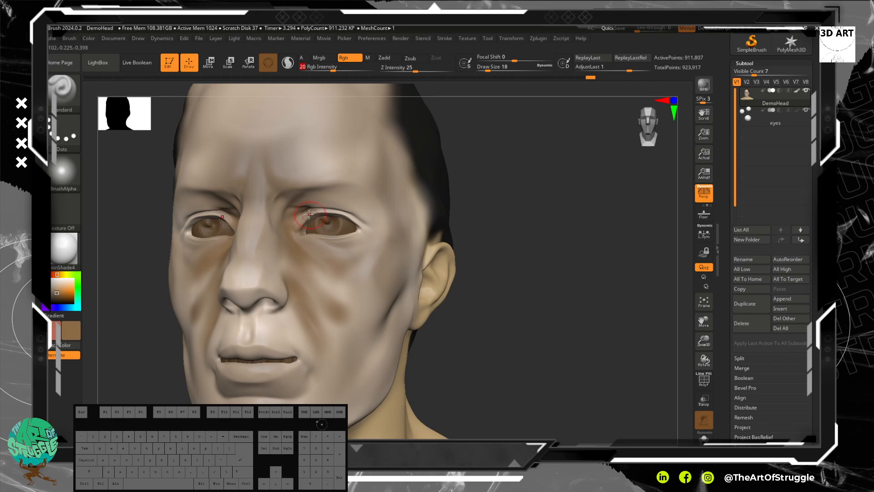
mouse_move(295, 208)
left_mouse_down()
mouse_move(360, 218)
mouse_move(347, 203)
left_mouse_up()
left_click_drag(351, 204, 373, 232)
left_click_drag(328, 283, 315, 313)
Step: Paint brown shading into the cheek hollow, along the side of the jaw and beneath the lower lip
mouse_move(506, 314)
left_mouse_down()
mouse_move(461, 301)
mouse_move(391, 343)
mouse_move(370, 368)
left_mouse_up()
mouse_move(620, 253)
left_mouse_down("alt")
mouse_move(607, 195)
mouse_move(565, 117)
left_mouse_up("alt")
left_click_drag(312, 207, 322, 202)
left_click_drag(297, 252, 310, 248)
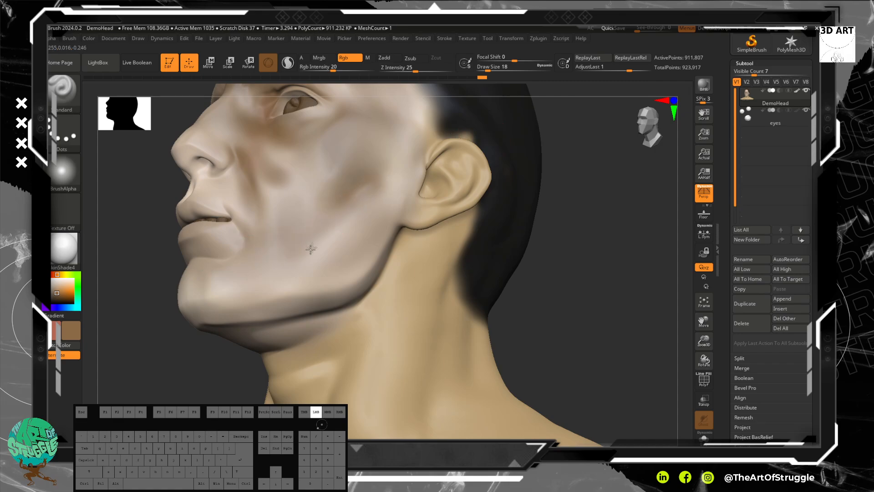
mouse_move(377, 167)
left_mouse_down()
mouse_move(283, 245)
mouse_move(215, 250)
mouse_move(232, 257)
mouse_move(246, 248)
mouse_move(231, 267)
left_mouse_up()
left_click_drag(158, 262, 219, 271)
Step: Add brown shading around the nostrils and the underside of the nose
left_click_drag(479, 179, 529, 249, "alt")
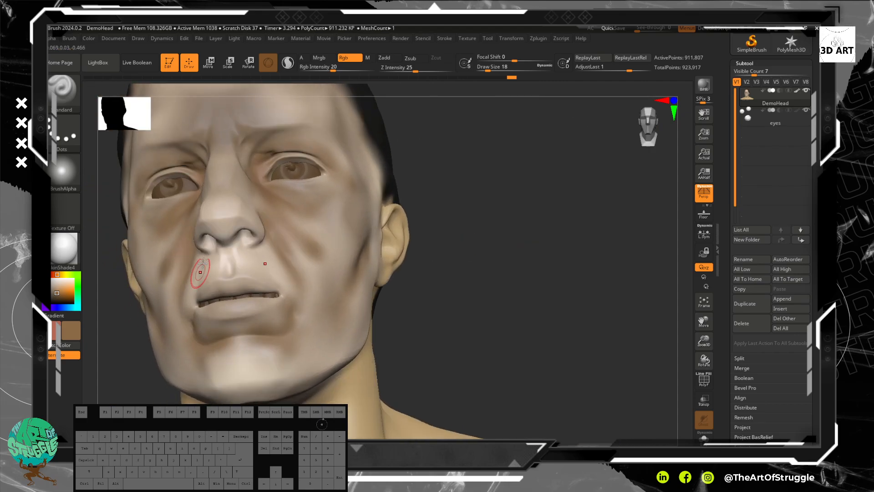
left_click_drag(242, 240, 246, 235)
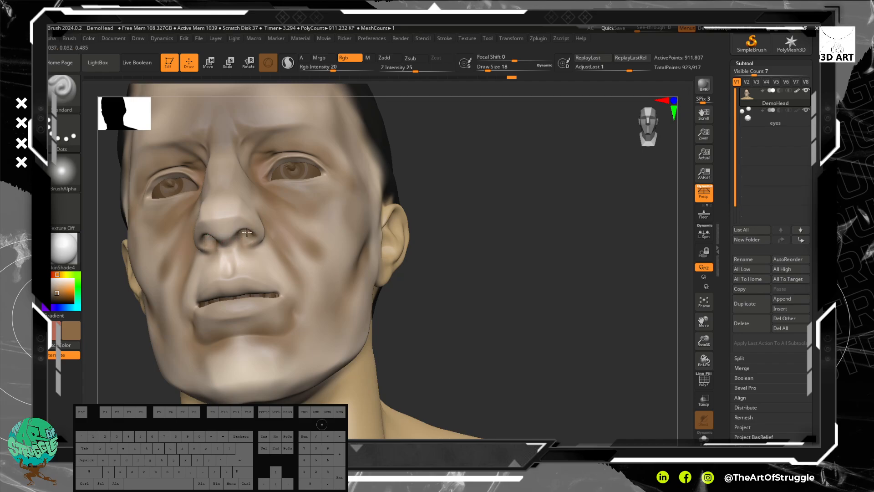
left_click_drag(412, 244, 449, 219)
mouse_move(564, 225)
left_mouse_down()
mouse_move(570, 251)
mouse_move(597, 226)
mouse_move(587, 222)
mouse_move(597, 238)
mouse_move(529, 179)
left_mouse_up()
mouse_move(564, 293)
left_mouse_down()
mouse_move(494, 268)
mouse_move(437, 263)
mouse_move(455, 269)
left_mouse_up()
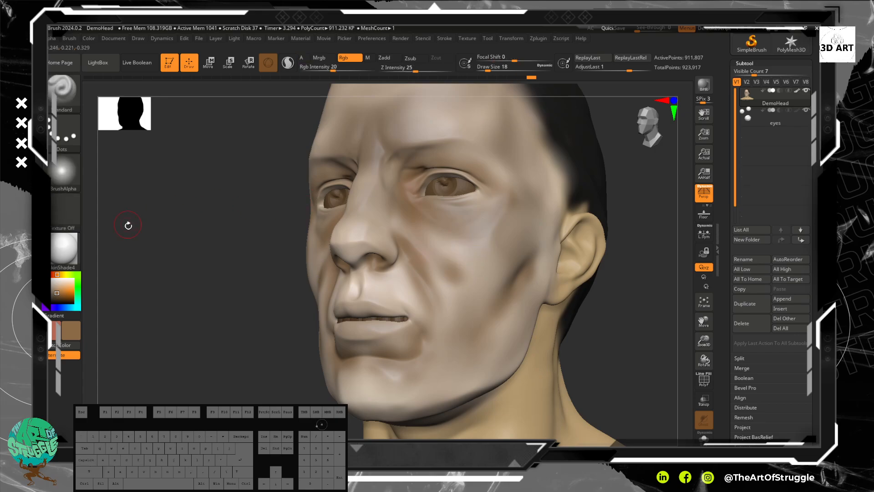
Step: Switch the main colour to the reddish tone, raise the draw size to 34 and paint both cheeks red
left_click(68, 345)
key("bracketright")
key("bracketright")
key("bracketright")
left_click_drag(426, 249, 436, 287)
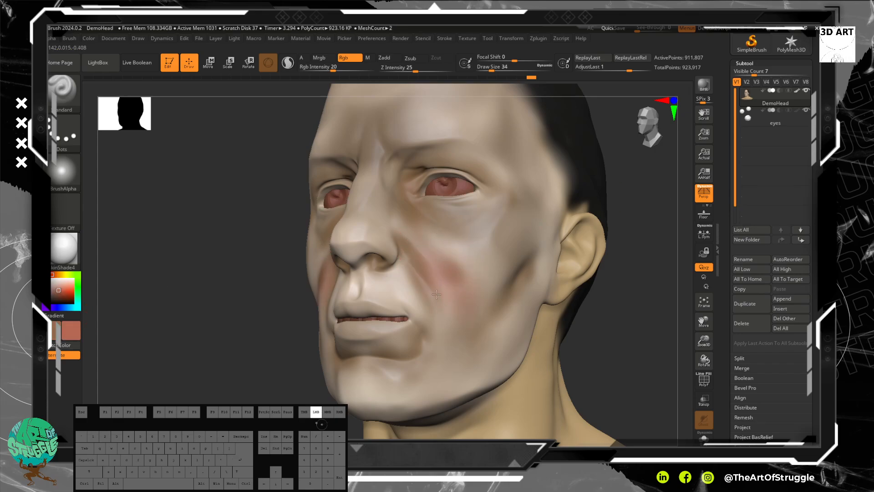
mouse_move(448, 246)
left_mouse_down()
mouse_move(485, 273)
mouse_move(460, 319)
left_mouse_up()
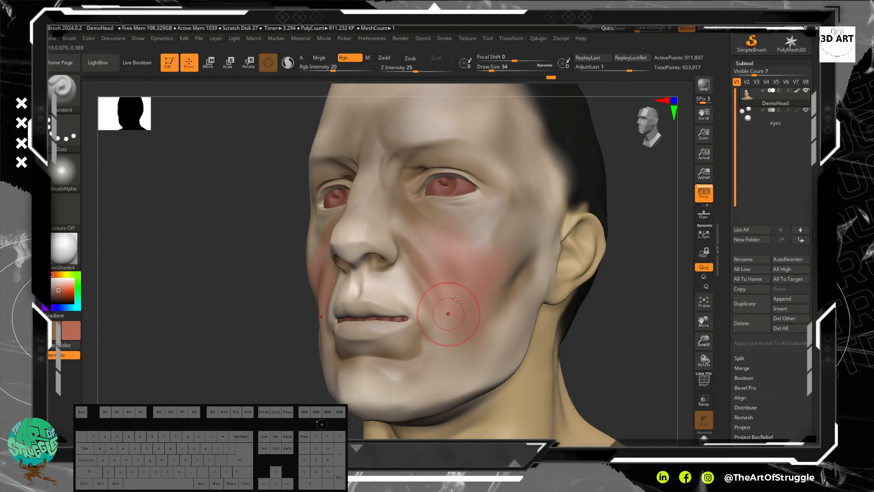
left_click_drag(459, 275, 450, 265, "shift")
left_click_drag(482, 326, 454, 289, "shift")
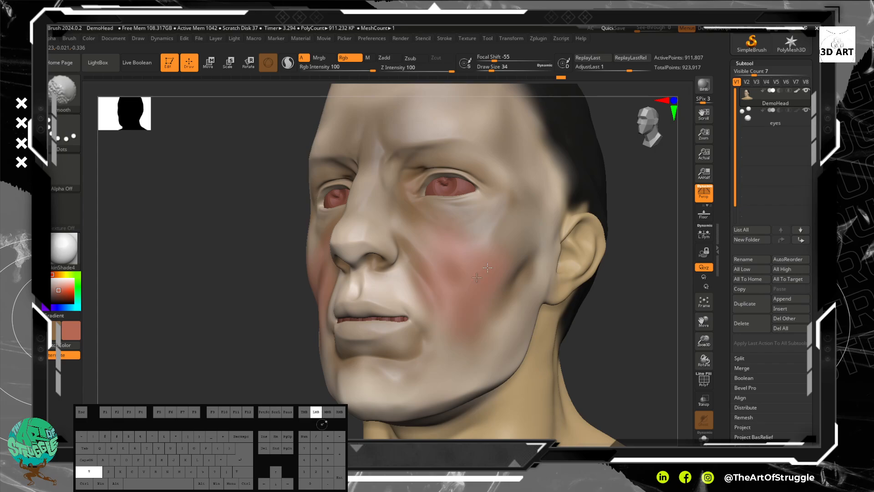
Step: Blend the red cheek patch and paint red over the nose tip and around the outer eye corners
left_click_drag(499, 305, 507, 226, "shift")
left_click_drag(436, 252, 404, 215, "shift")
mouse_move(347, 232)
left_mouse_down()
mouse_move(350, 239)
mouse_move(353, 224)
mouse_move(361, 236)
left_mouse_up()
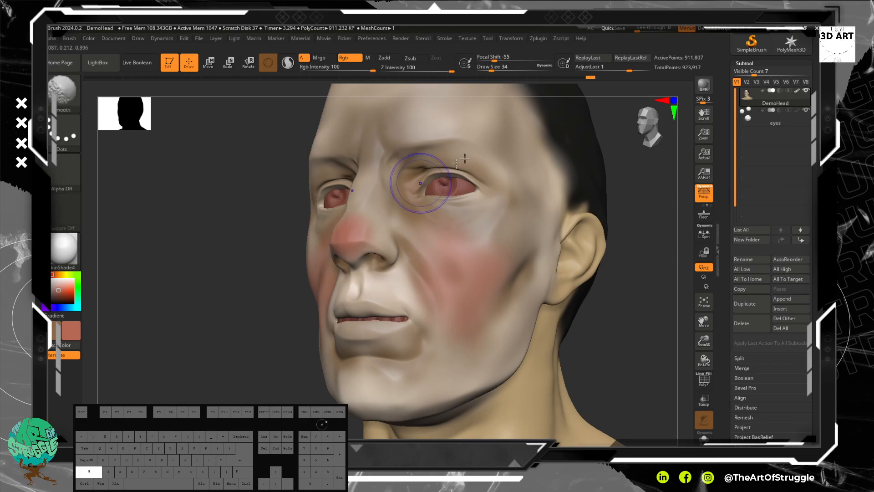
left_click_drag(482, 177, 497, 199)
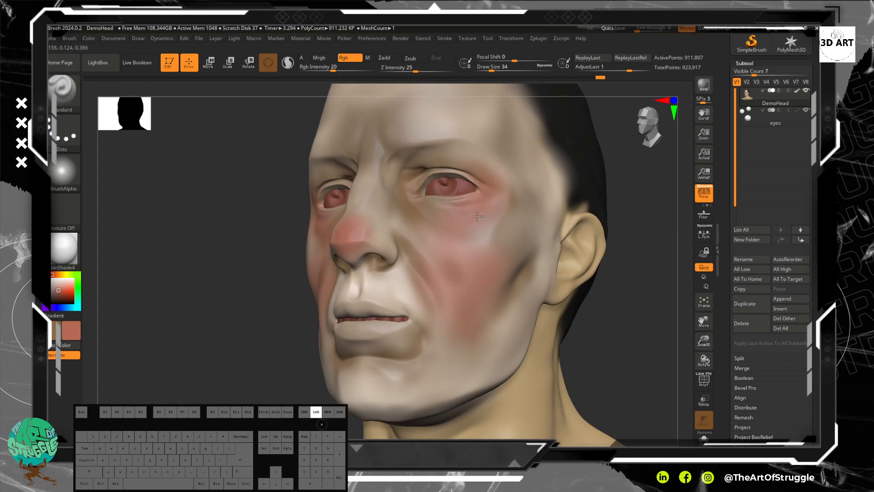
Step: Paint red along the jawline, chin and temple, and make the brown secondary colour active
left_click_drag(594, 310, 628, 310)
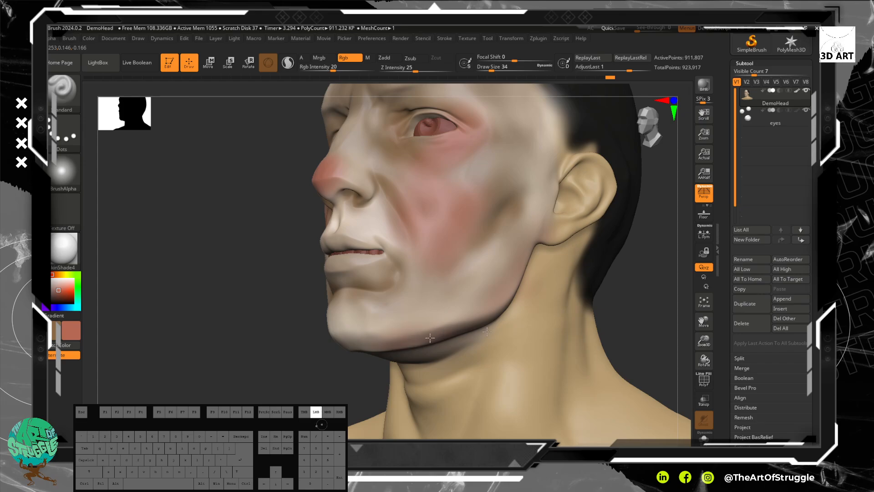
mouse_move(444, 336)
left_mouse_down()
mouse_move(335, 328)
mouse_move(382, 340)
mouse_move(532, 222)
mouse_move(573, 153)
mouse_move(557, 150)
mouse_move(570, 122)
left_mouse_up()
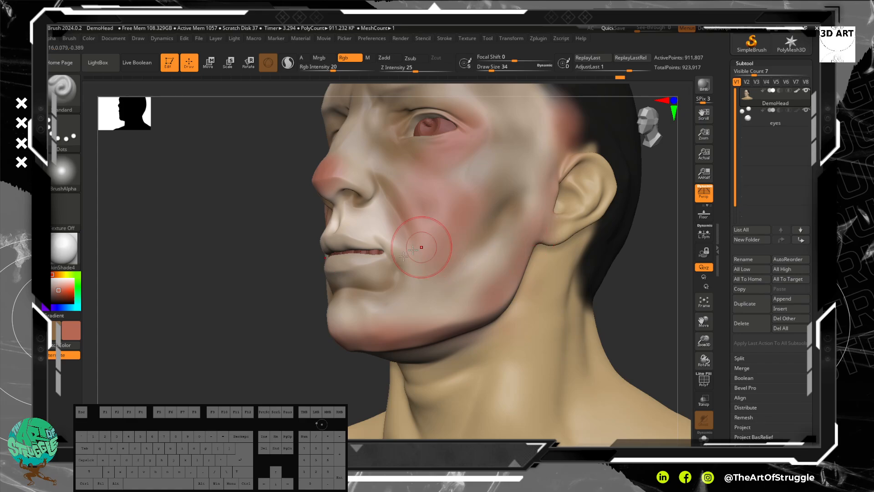
left_click(53, 332)
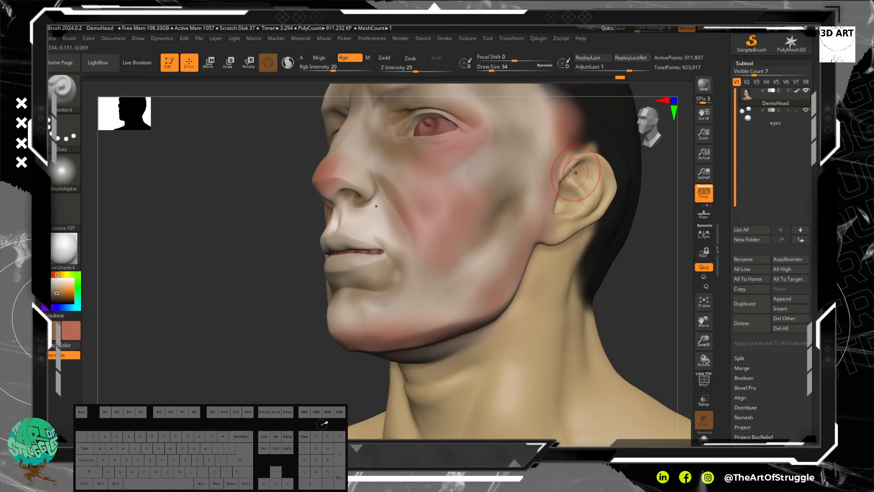
Step: Switch the painting colour to brown and cover the temple, cheek and area beside the nose
left_click(81, 345)
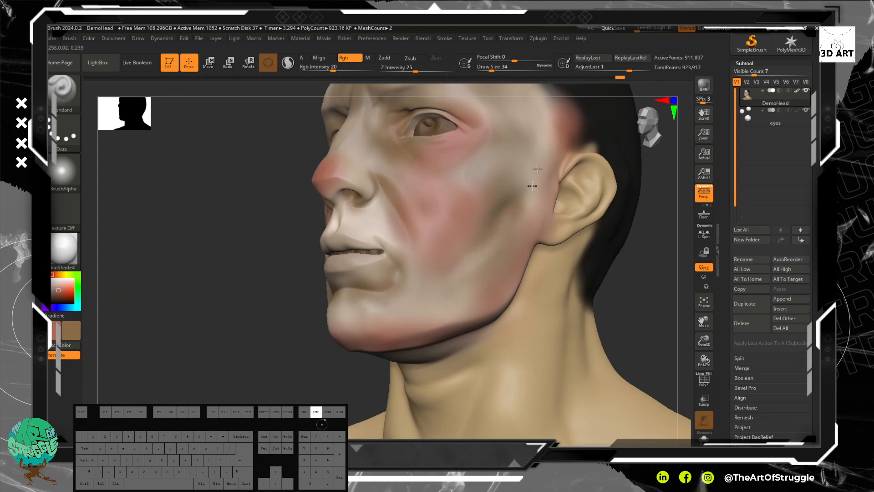
left_click_drag(532, 109, 531, 129)
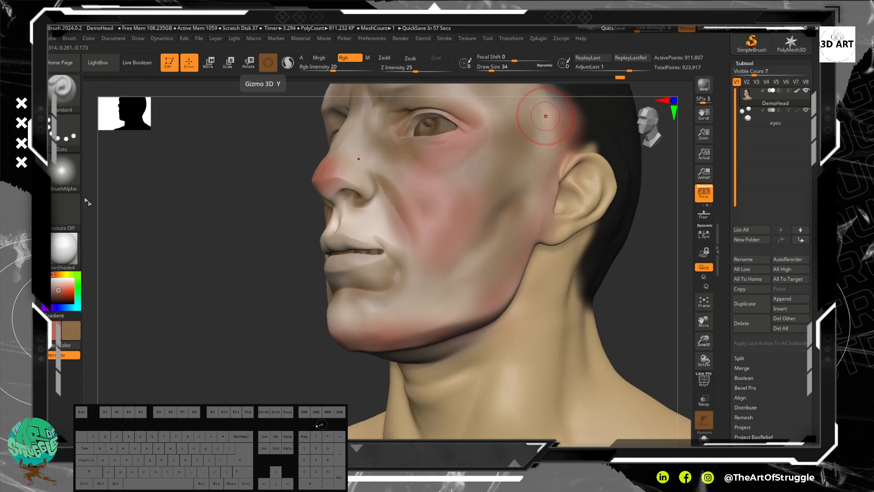
mouse_move(294, 233)
left_mouse_down()
mouse_move(309, 241)
mouse_move(360, 215)
mouse_move(474, 273)
mouse_move(494, 150)
left_mouse_up()
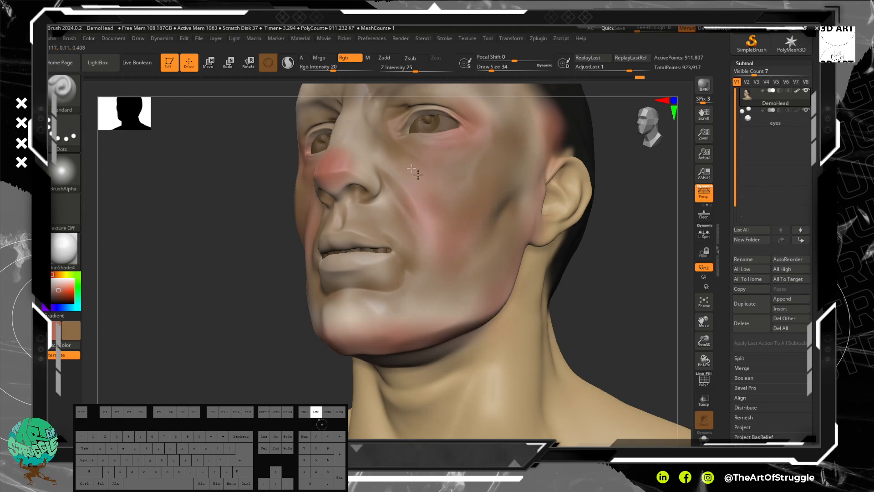
mouse_move(385, 156)
left_mouse_down()
mouse_move(362, 116)
mouse_move(333, 145)
left_mouse_up()
mouse_move(214, 137)
left_mouse_down("alt")
mouse_move(242, 172)
mouse_move(419, 157)
left_mouse_up("alt")
Step: Paint brown across the forehead, from the hairline down towards the brows
left_click_drag(587, 137, 596, 223, "alt")
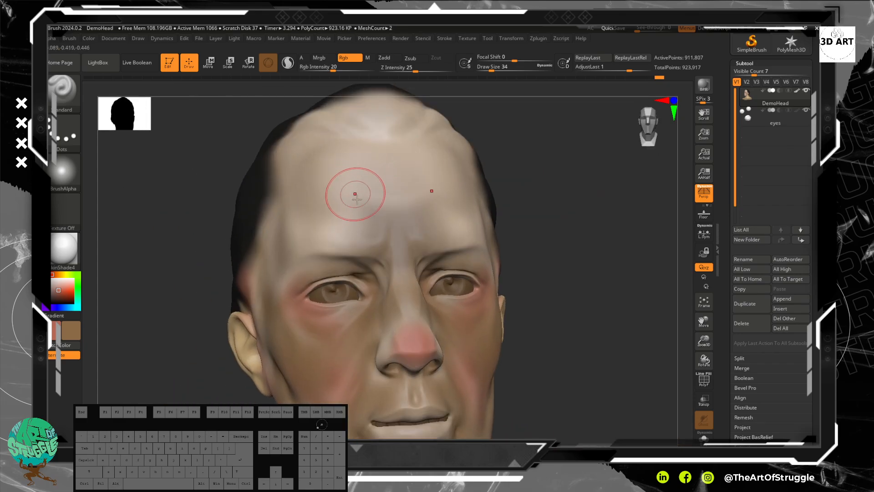
mouse_move(330, 142)
left_mouse_down()
mouse_move(452, 154)
mouse_move(461, 207)
mouse_move(446, 238)
mouse_move(436, 230)
left_mouse_up()
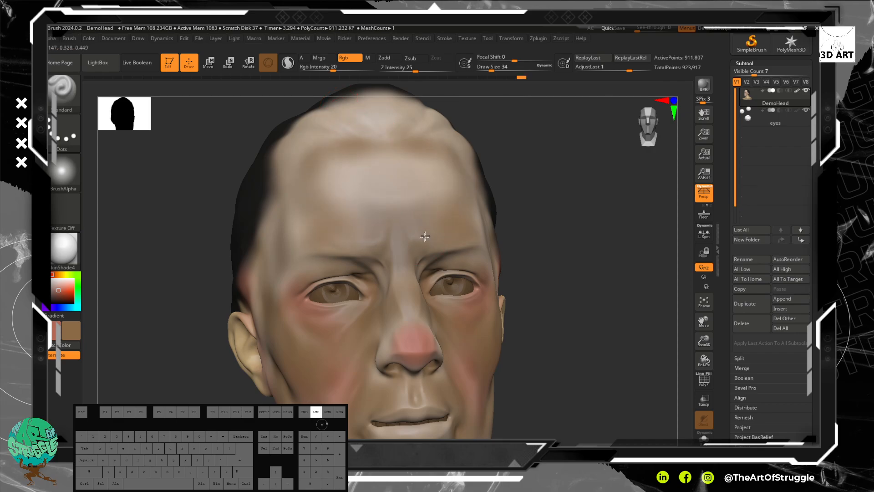
left_click_drag(545, 313, 417, 237, "alt")
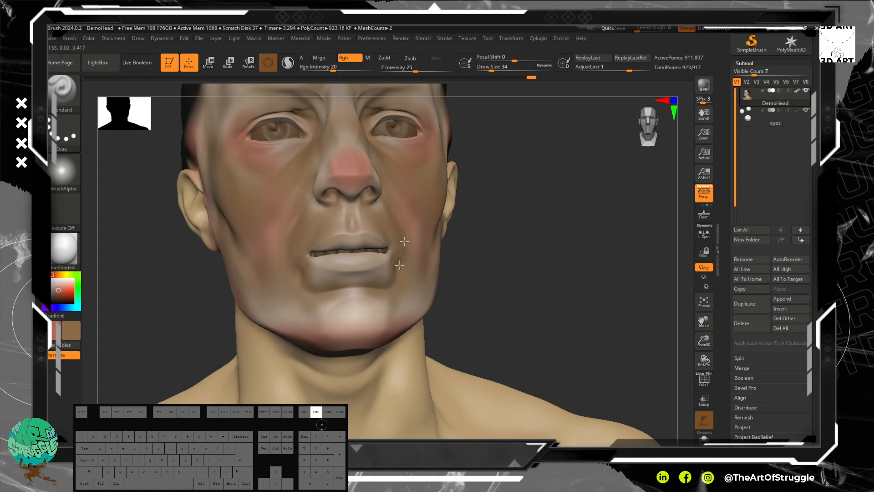
Step: Paint brown around the mouth, chin and lower cheeks to tone down the red patches
left_click_drag(402, 289, 408, 312)
mouse_move(421, 273)
left_mouse_down()
mouse_move(435, 287)
mouse_move(401, 316)
left_mouse_up()
left_click_drag(481, 296, 465, 229, "alt")
mouse_move(339, 244)
left_mouse_down()
mouse_move(360, 262)
mouse_move(345, 245)
left_mouse_up()
left_click_drag(445, 222, 401, 241)
left_click_drag(583, 155, 569, 236, "alt")
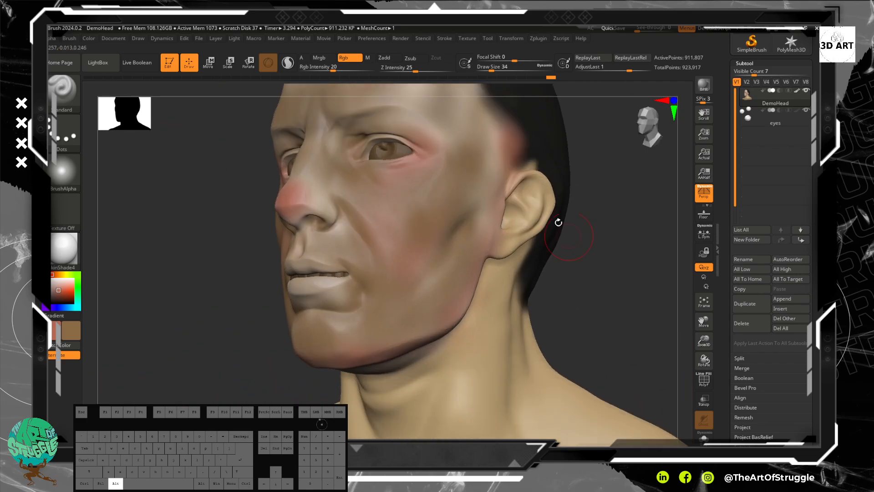
Step: Build up brown over the side of the face, the temple and the side of the forehead
mouse_move(491, 179)
left_mouse_down()
mouse_move(491, 132)
mouse_move(496, 157)
left_mouse_up()
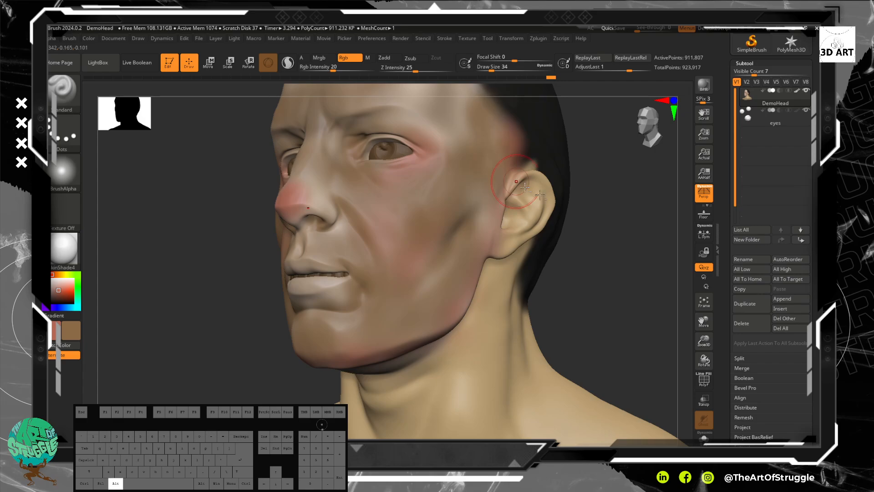
left_click_drag(581, 141, 581, 235, "alt")
left_click_drag(407, 153, 447, 196)
mouse_move(448, 199)
left_mouse_down()
mouse_move(466, 165)
mouse_move(423, 192)
mouse_move(407, 177)
left_mouse_up()
left_click_drag(399, 122, 318, 165)
left_click_drag(408, 137, 348, 119)
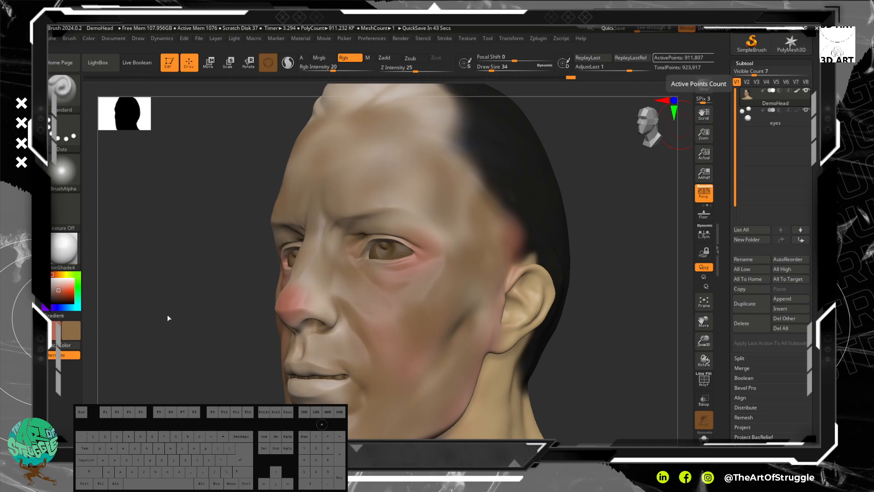
Step: Switch to the browser, examine the Freepik face photo in the Google image results, and return to ZBrush
left_click_drag(205, 343, 195, 298)
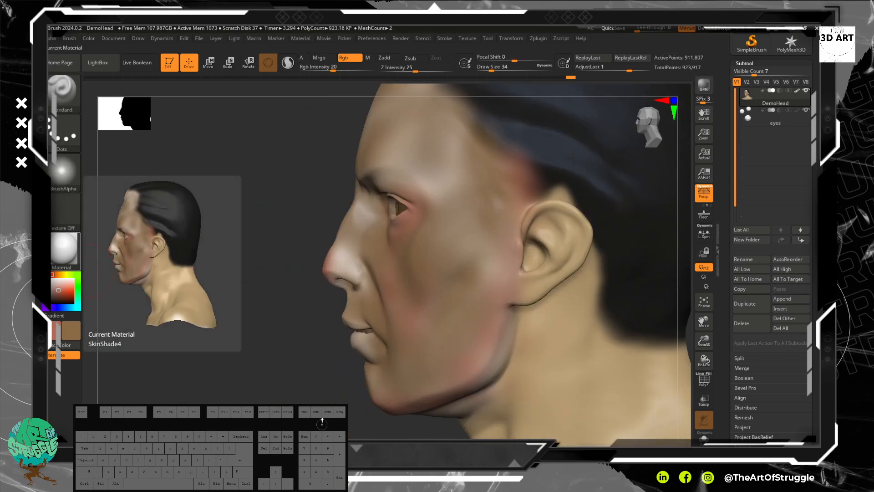
left_click_drag(5, 173, 504, 26)
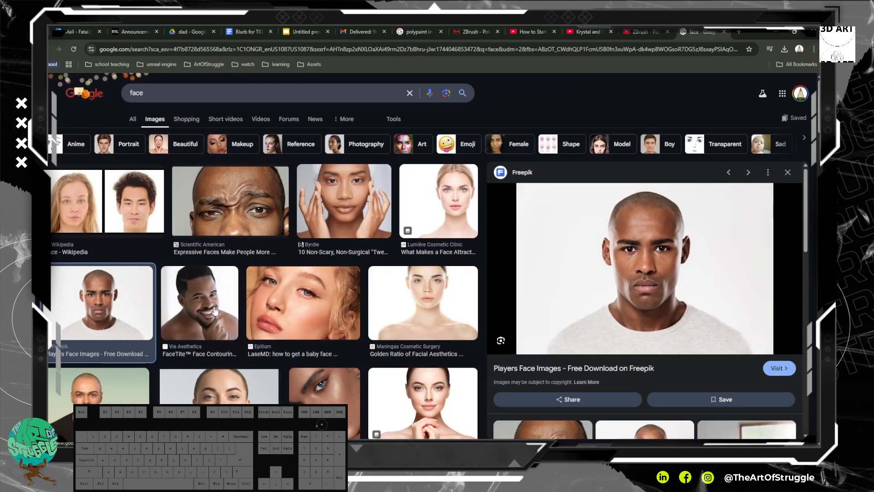
left_click_drag(756, 33, 0, 128)
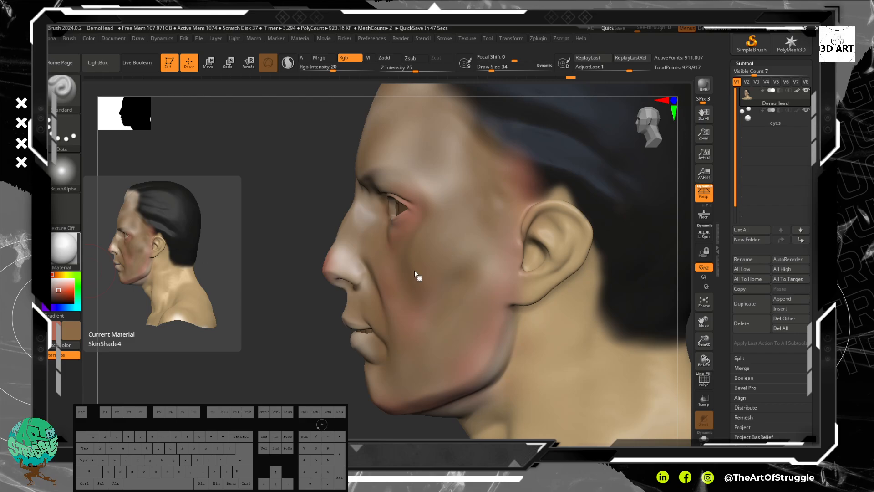
Step: Paint brown shading down the side of the neck and into the hollow above the collarbone, and smooth it
left_click_drag(271, 244, 210, 315)
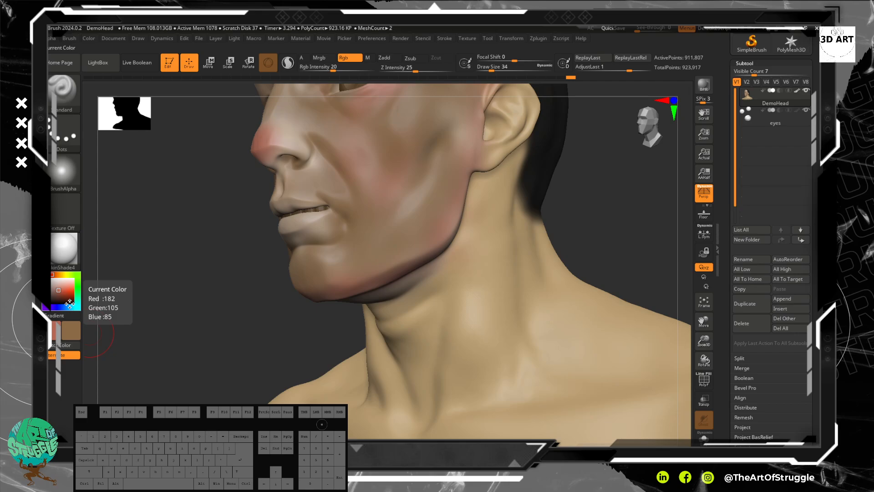
left_click_drag(263, 324, 351, 293)
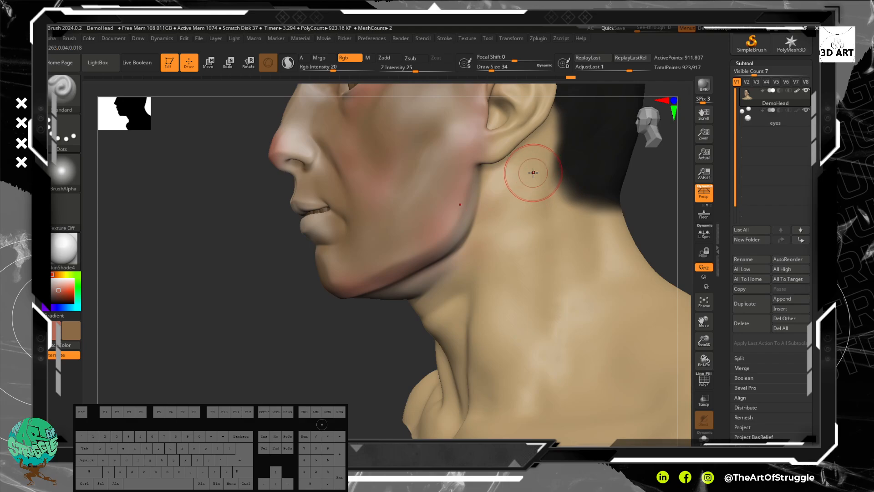
left_click_drag(528, 200, 493, 288)
mouse_move(513, 259)
left_mouse_down()
mouse_move(519, 205)
mouse_move(474, 364)
mouse_move(502, 309)
left_mouse_up()
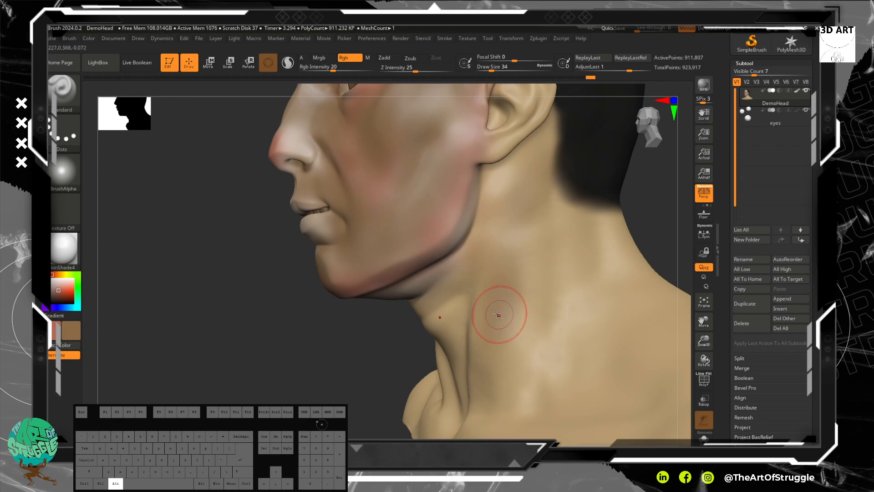
left_click_drag(354, 341, 322, 296, "alt")
mouse_move(516, 223)
left_mouse_down()
mouse_move(527, 173)
mouse_move(511, 280)
left_mouse_up()
mouse_move(514, 321)
left_mouse_down()
mouse_move(520, 358)
mouse_move(610, 353)
mouse_move(560, 355)
left_mouse_up()
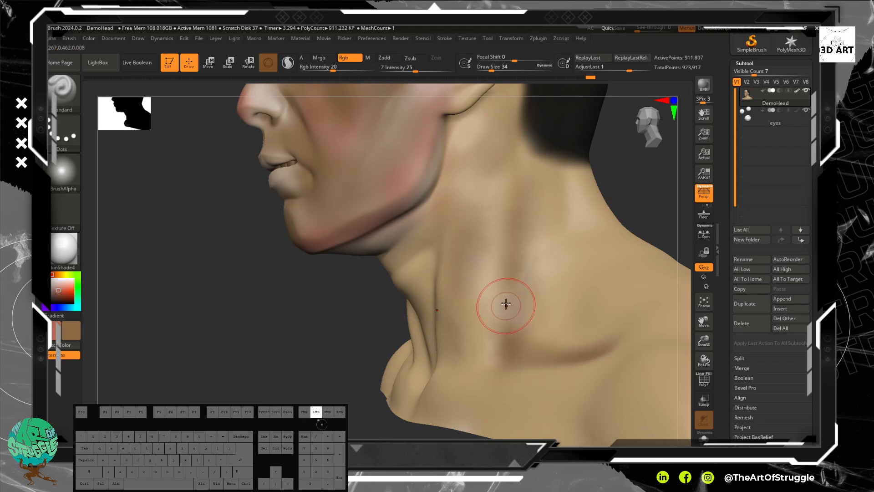
key("shift")
left_click_drag(476, 280, 458, 288)
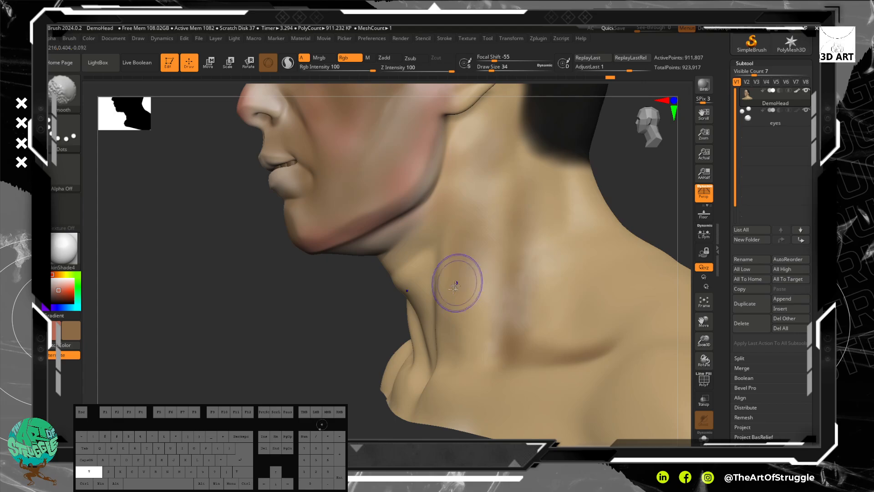
Step: Reduce the draw size to 22 and shade the front neck muscles and throat hollow in brown
left_click_drag(270, 336, 275, 316, "alt")
mouse_move(436, 199)
left_mouse_down()
mouse_move(406, 301)
mouse_move(435, 211)
mouse_move(413, 358)
mouse_move(424, 340)
mouse_move(425, 269)
left_mouse_up()
key("[")
key("[")
key("[")
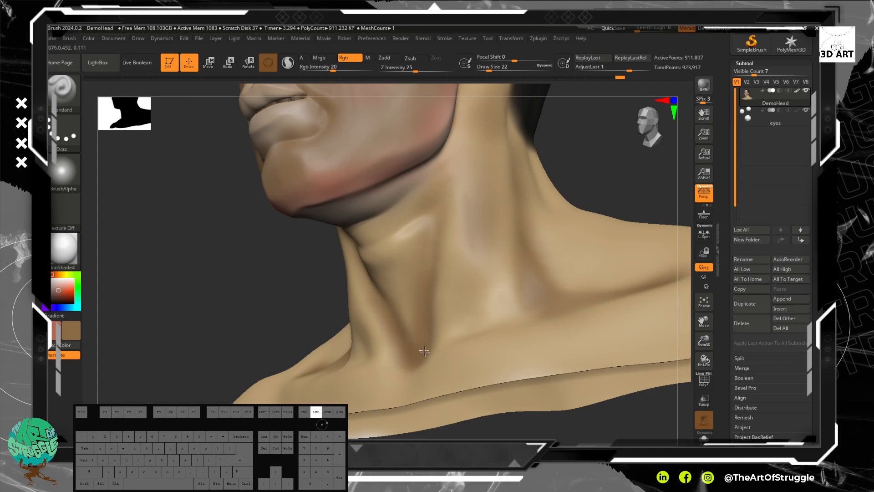
left_click_drag(285, 293, 312, 306)
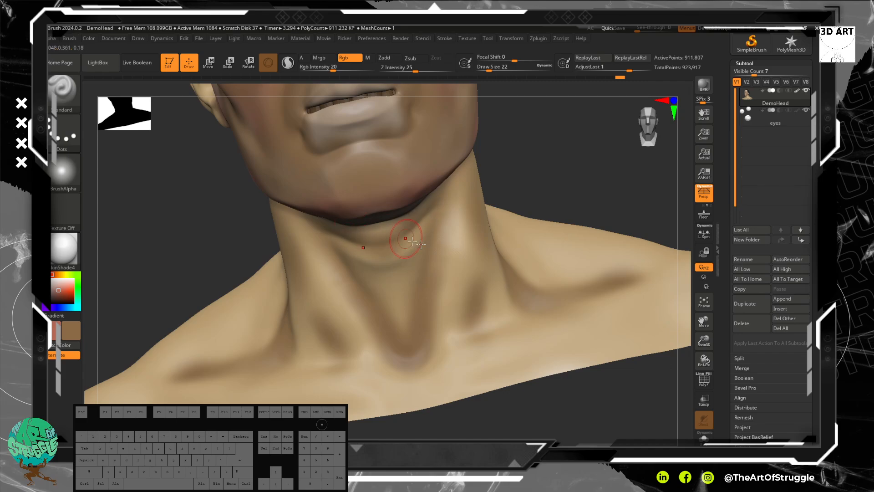
Step: Raise the draw size to 54 and paint brown over the nose and forehead
mouse_move(605, 209)
left_mouse_down()
mouse_move(562, 250)
mouse_move(550, 199)
mouse_move(560, 182)
mouse_move(493, 199)
mouse_move(510, 174)
left_mouse_up()
left_click_drag(381, 157, 331, 172)
key("bracketright")
key("bracketright")
key("bracketright")
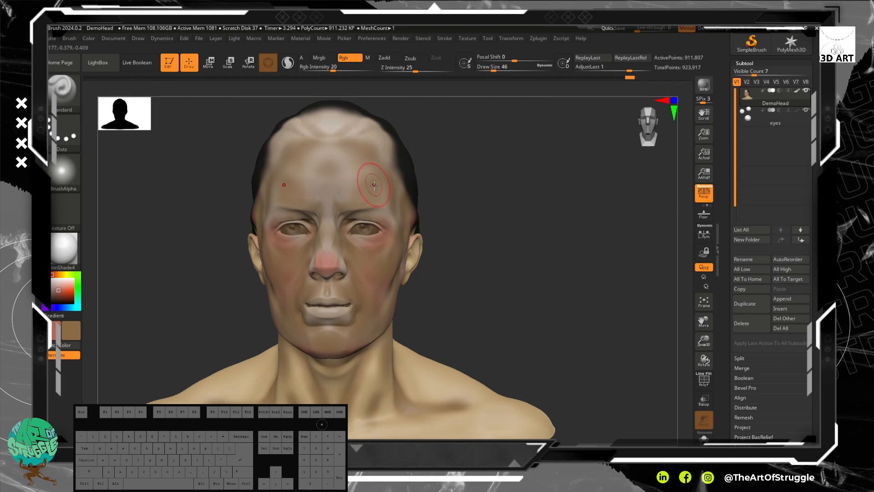
mouse_move(378, 277)
left_mouse_down()
mouse_move(360, 256)
mouse_move(341, 279)
left_mouse_up()
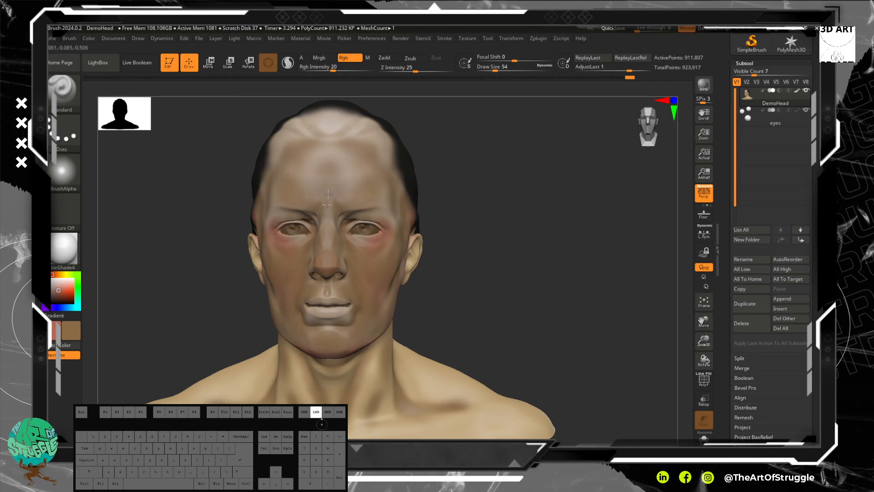
left_click_drag(356, 170, 363, 178)
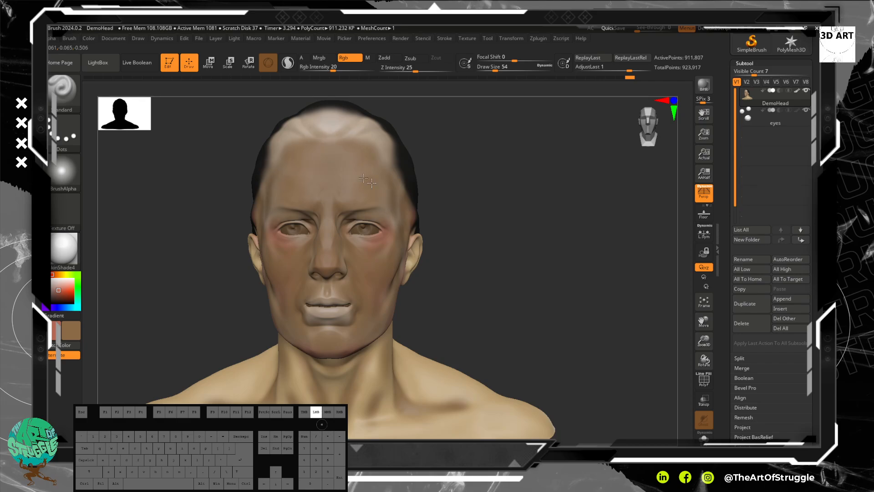
Step: Paint brown over the lips, the red eye areas and the side of the face in front of the ear
left_click_drag(381, 277, 388, 296)
mouse_move(562, 277)
left_mouse_down("alt")
mouse_move(548, 221)
mouse_move(526, 224)
left_mouse_up("alt")
mouse_move(308, 239)
left_mouse_down()
mouse_move(350, 230)
mouse_move(336, 223)
left_mouse_up()
left_click_drag(537, 216, 492, 216)
mouse_move(435, 210)
left_mouse_down()
mouse_move(428, 241)
mouse_move(404, 260)
left_mouse_up()
left_click_drag(463, 198, 450, 161)
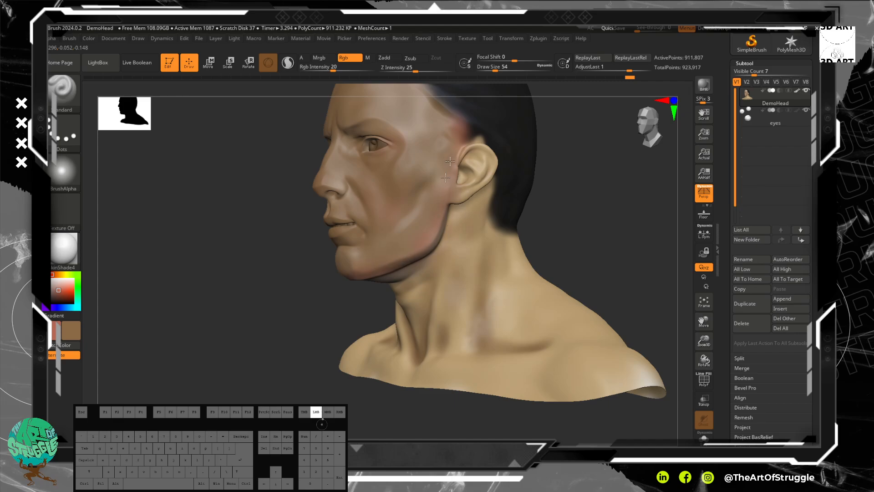
Step: Add brown shading to the back of the neck, the upper back and the backs of the shoulders
mouse_move(611, 106)
left_mouse_down()
mouse_move(509, 125)
mouse_move(523, 193)
mouse_move(443, 189)
mouse_move(436, 203)
mouse_move(442, 178)
mouse_move(441, 194)
left_mouse_up()
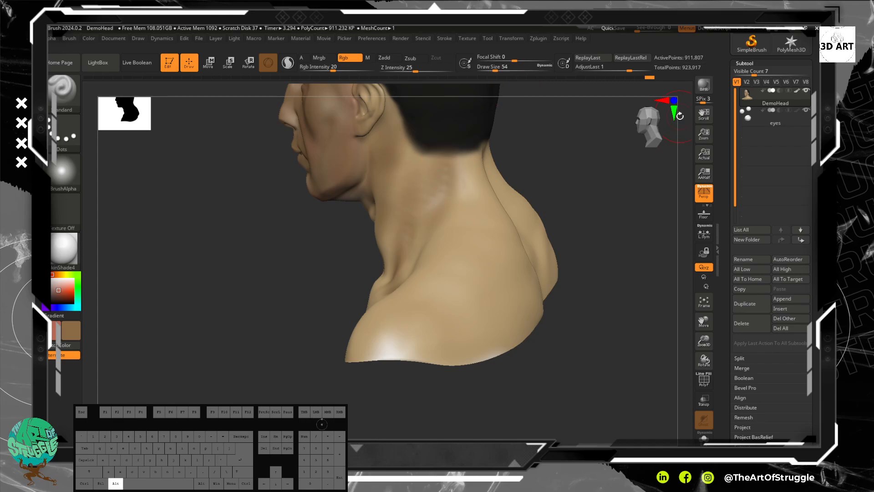
left_click_drag(606, 179, 515, 238)
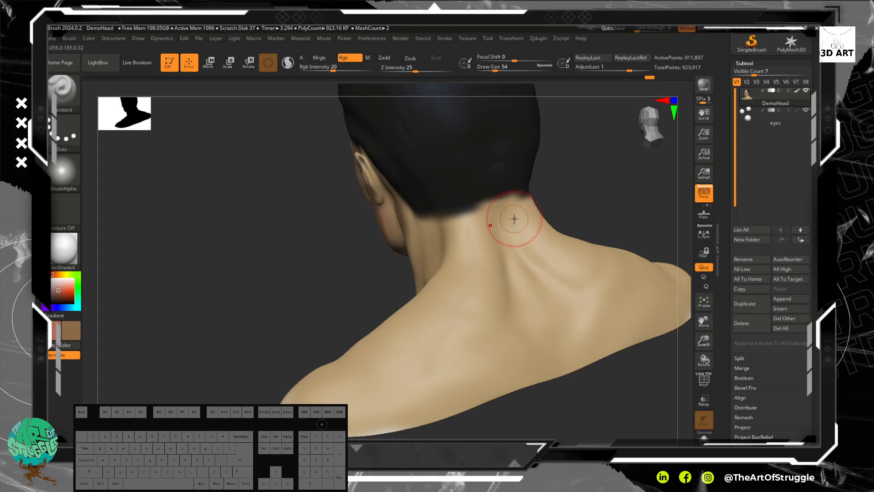
mouse_move(523, 207)
left_mouse_down()
mouse_move(512, 228)
mouse_move(563, 312)
left_mouse_up()
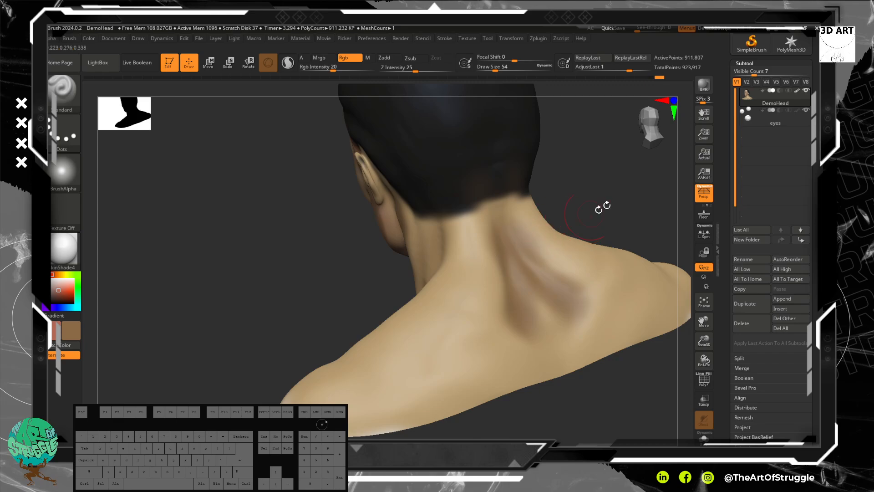
left_click_drag(595, 209, 592, 207)
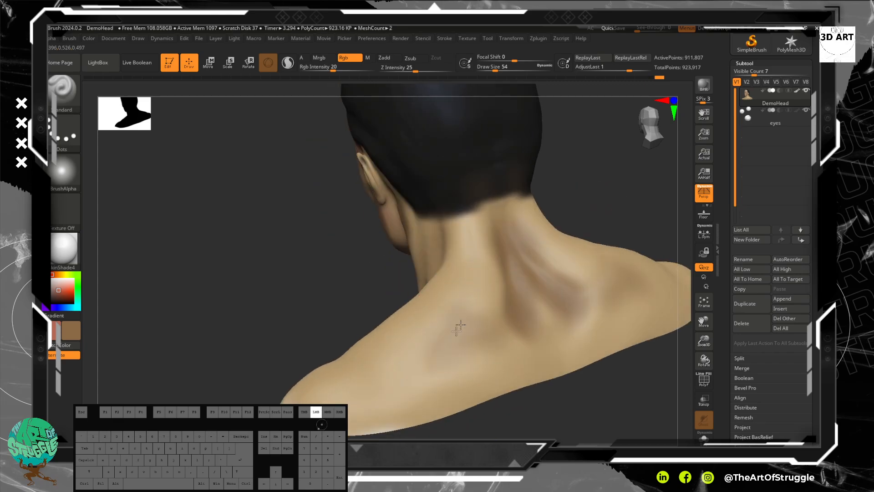
left_click_drag(392, 379, 341, 363)
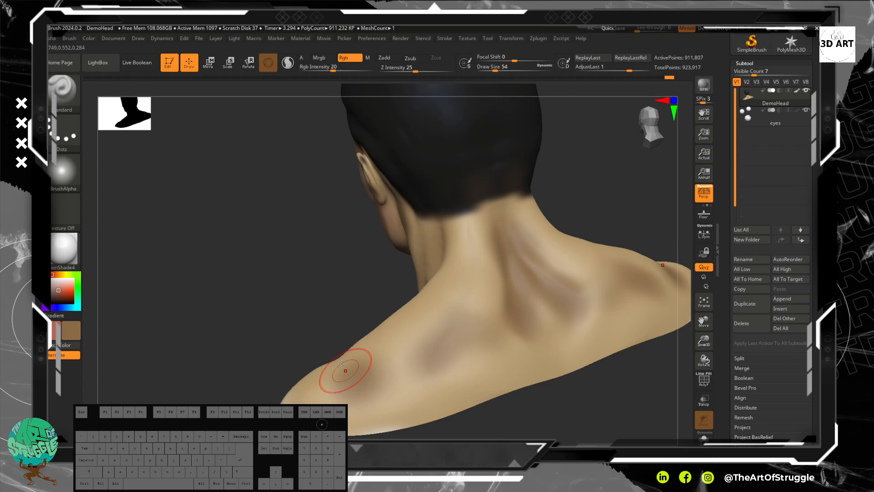
Step: Paint brown shading on the fronts of the shoulders and around the collarbones
mouse_move(260, 238)
left_mouse_down()
mouse_move(424, 215)
mouse_move(465, 228)
left_mouse_up()
mouse_move(332, 285)
left_mouse_down()
mouse_move(333, 294)
mouse_move(326, 280)
mouse_move(328, 293)
mouse_move(349, 267)
left_mouse_up()
left_click_drag(309, 188, 496, 244, "alt")
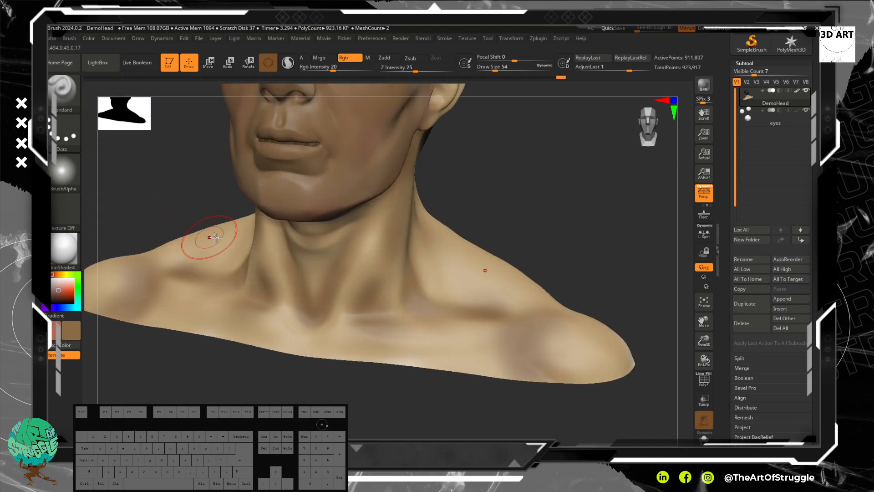
left_click_drag(391, 289, 472, 305, "shift")
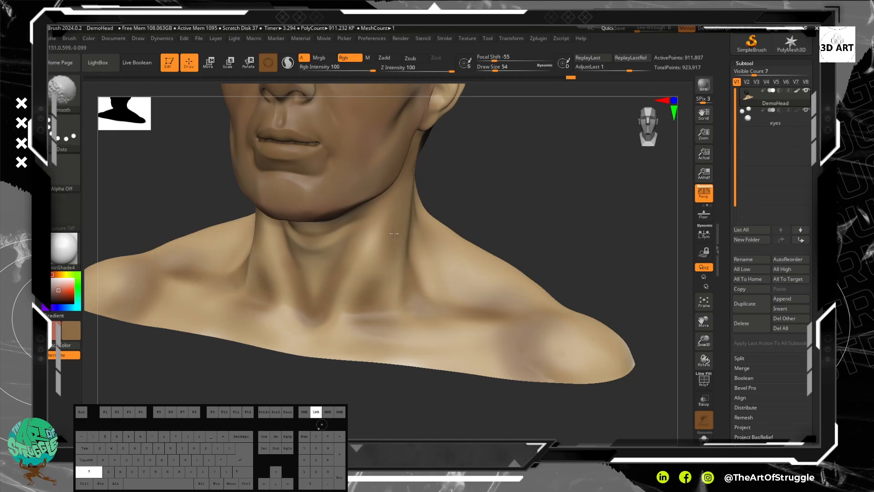
Step: Smooth the brown shading on the neck and around the collarbones
mouse_move(336, 280)
left_mouse_down("shift")
mouse_move(351, 273)
mouse_move(364, 228)
left_mouse_up("shift")
left_click_drag(509, 154, 483, 273, "alt")
left_click_drag(482, 273, 500, 252)
mouse_move(358, 240)
left_mouse_down("shift")
mouse_move(339, 253)
mouse_move(399, 247)
left_mouse_up("shift")
mouse_move(533, 256)
left_mouse_down()
mouse_move(458, 262)
mouse_move(490, 243)
mouse_move(495, 249)
mouse_move(498, 237)
left_mouse_up()
Step: Choose a lighter, warmer brown as the active painting colour for the face
key("ctrl")
key("alt")
left_click_drag(126, 259, 160, 264, "shift")
left_click_drag(574, 203, 550, 255, "alt")
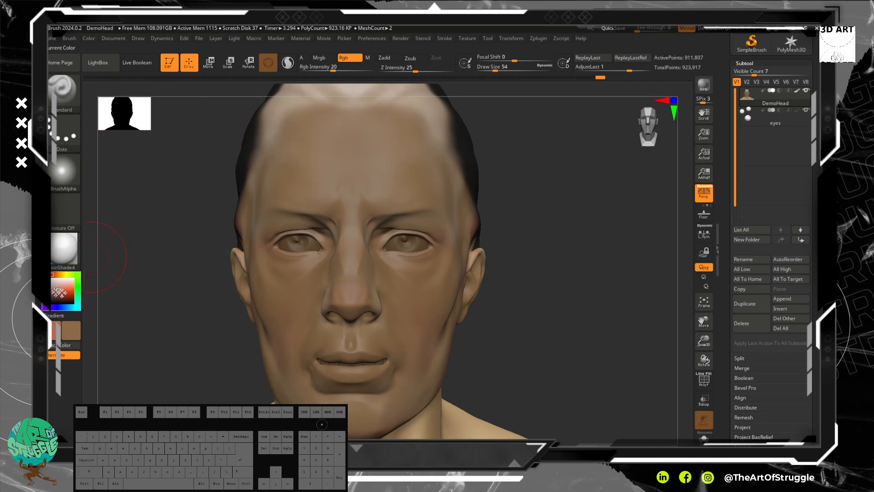
left_click(74, 327)
left_click(104, 336)
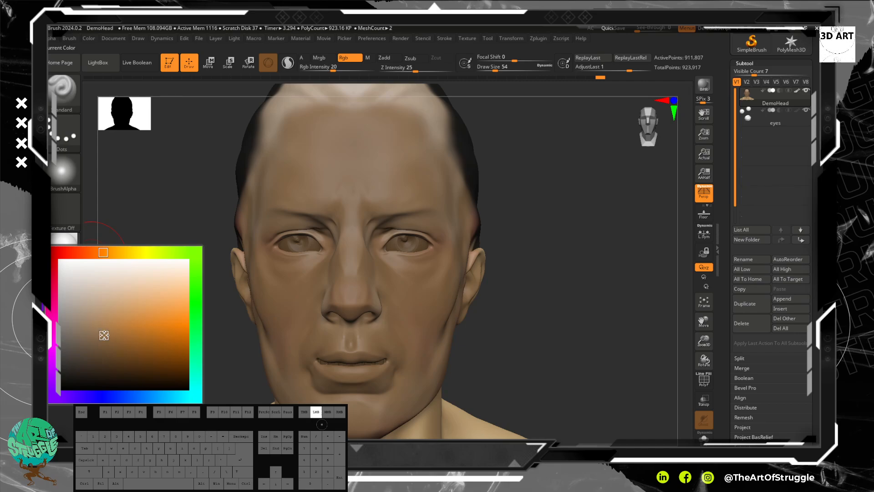
left_click_drag(102, 325, 139, 301)
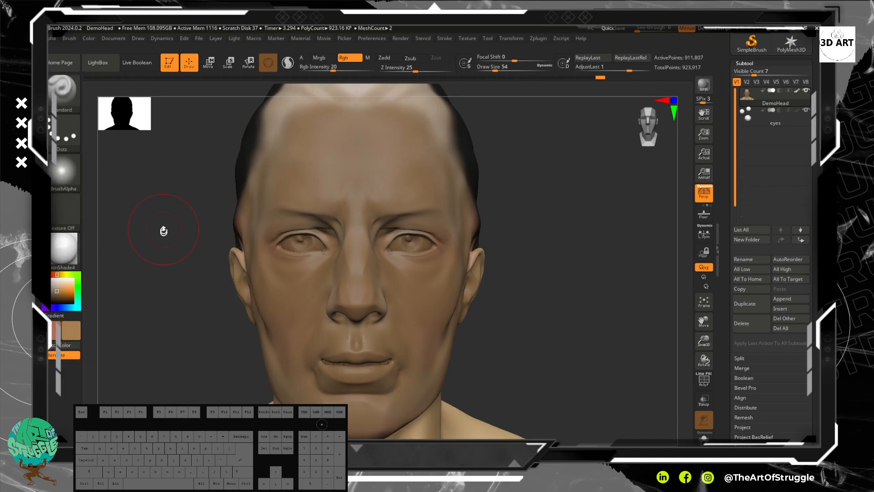
Step: Paint the lighter brown on the centre of the forehead, and reduce the draw size to 22 for the nose bridge
mouse_move(353, 148)
left_mouse_down()
mouse_move(367, 157)
mouse_move(381, 146)
left_mouse_up()
key("bracketleft")
key("bracketleft")
key("bracketleft")
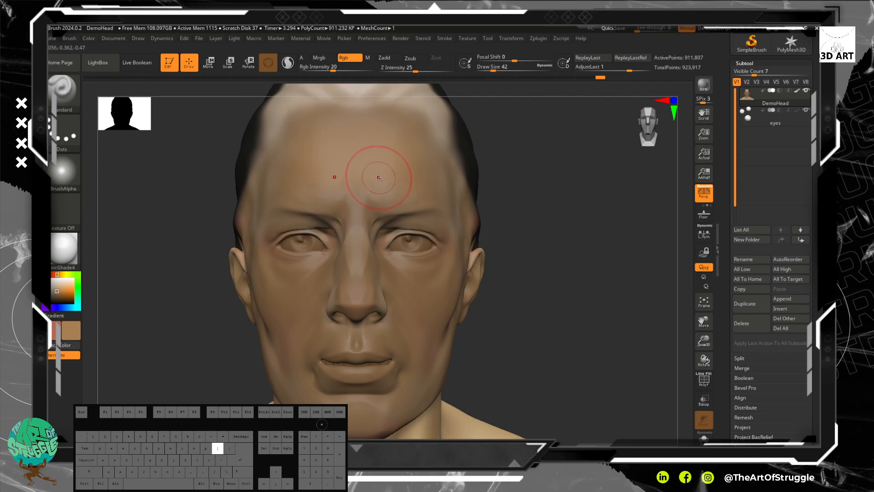
key("bracketleft")
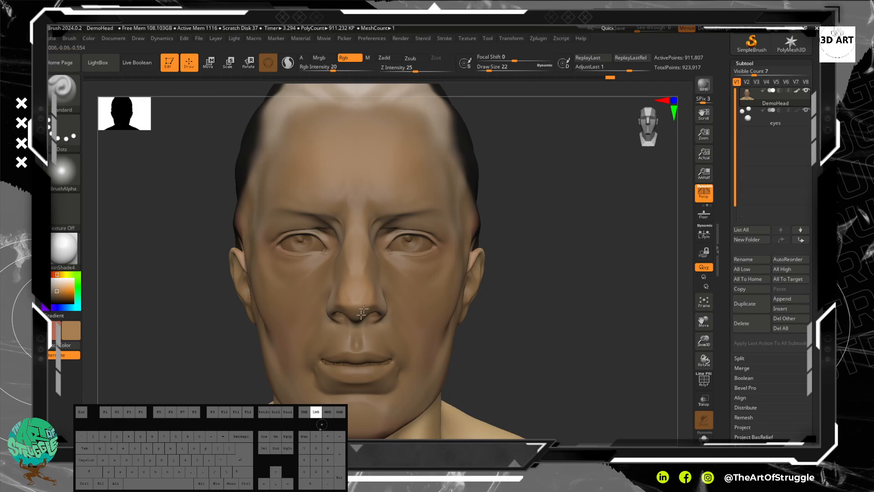
Step: Paint the lighter brown over the lower face, cheeks and jaw to even out the skin tone
right_click_drag(401, 342, 400, 263, "alt")
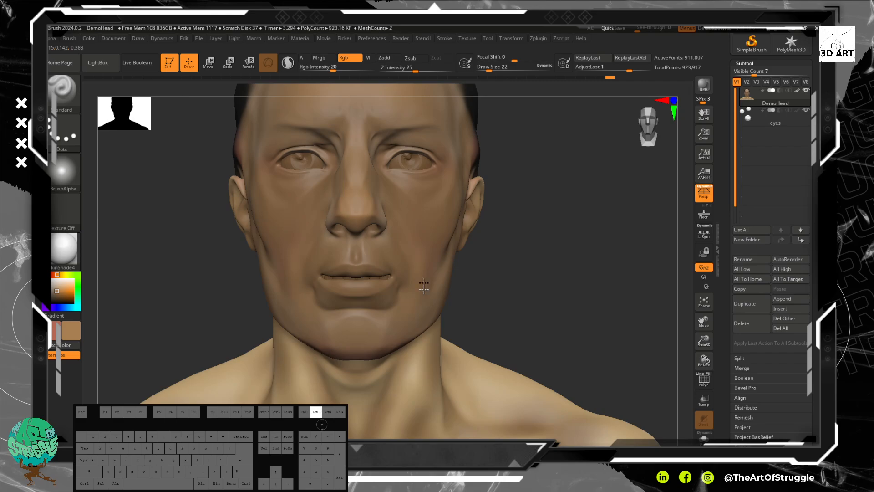
left_click_drag(409, 307, 428, 288)
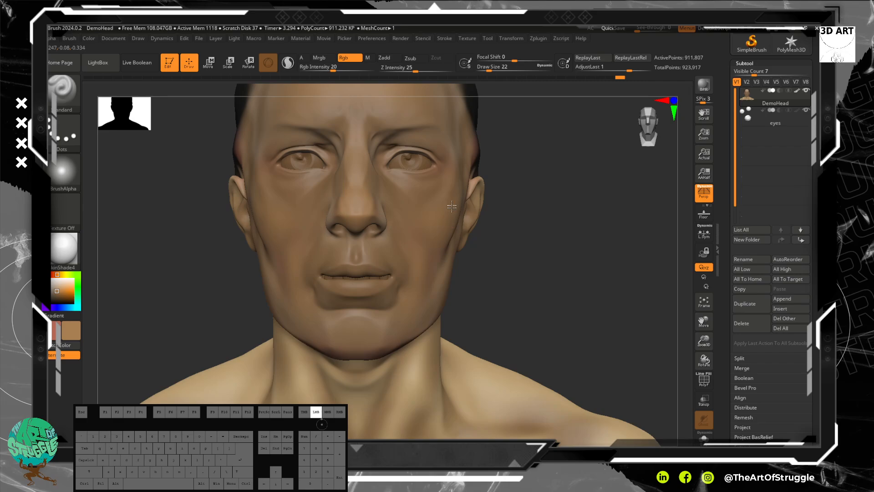
left_click_drag(558, 315, 451, 207, "alt")
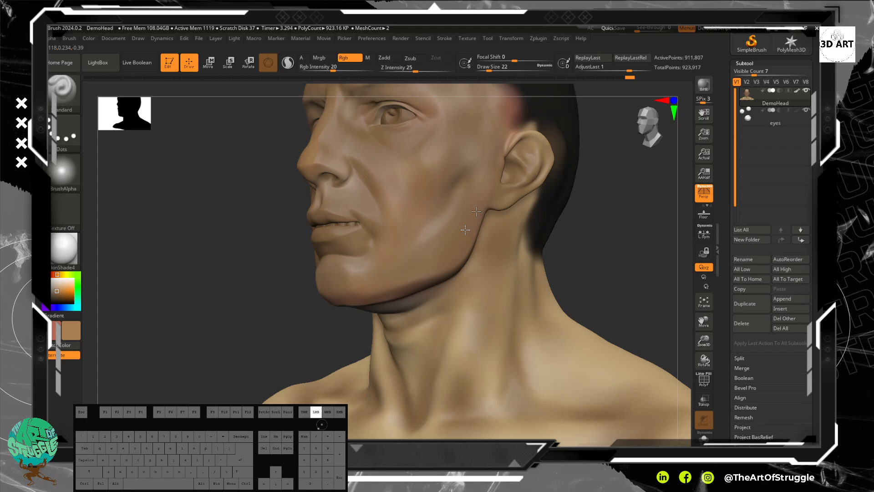
left_click_drag(496, 158, 484, 197)
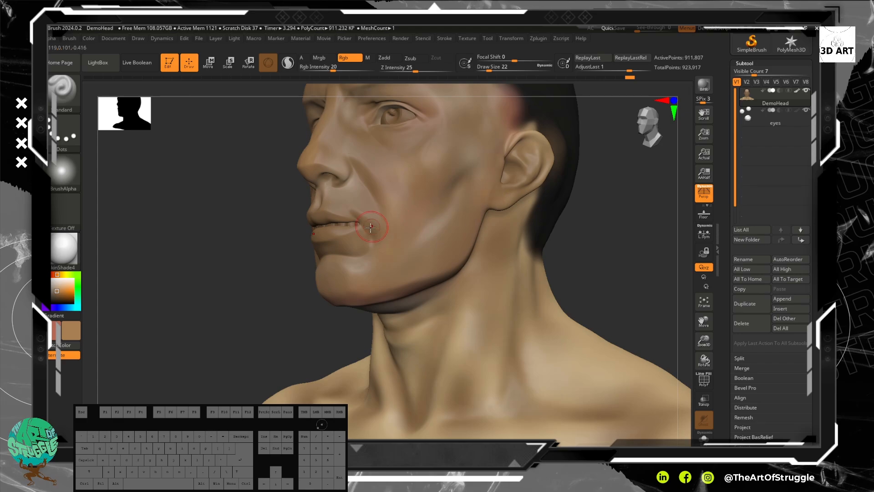
Step: Switch to the reddish secondary colour and paint the upper and lower lips with it
left_click(66, 342)
left_click_drag(234, 249, 304, 239)
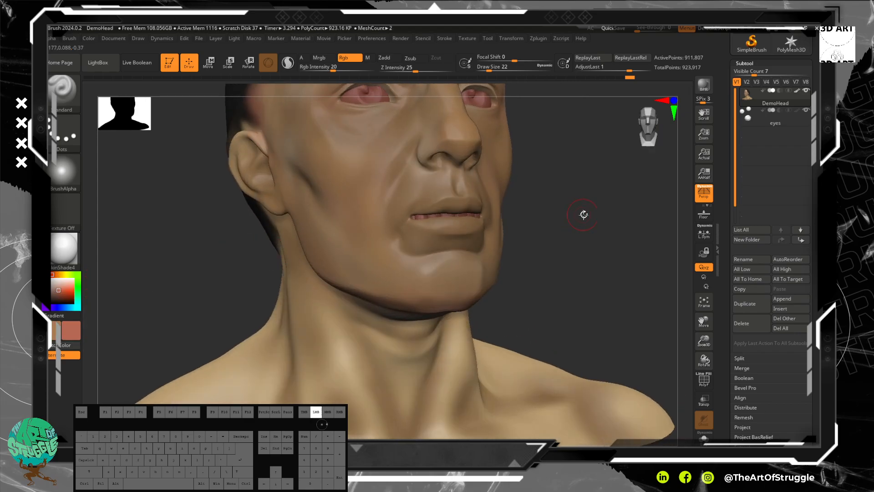
left_click_drag(584, 214, 572, 218)
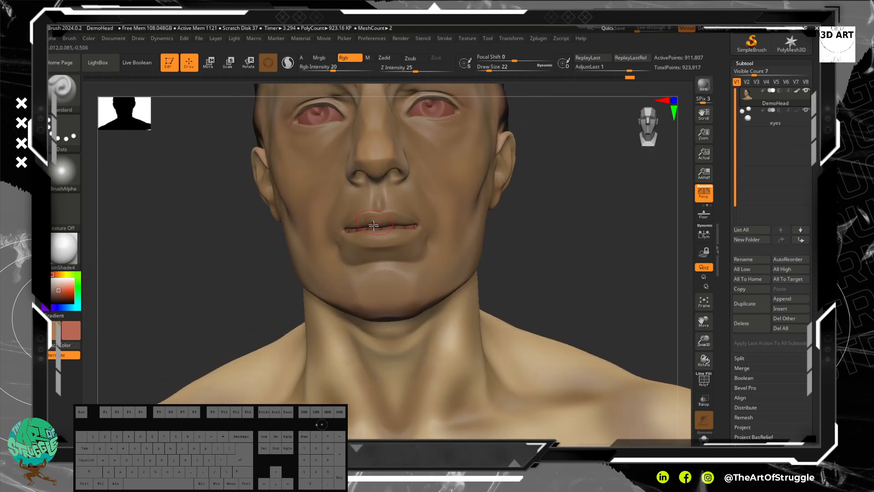
mouse_move(390, 228)
left_mouse_down()
mouse_move(369, 227)
mouse_move(393, 223)
left_mouse_up()
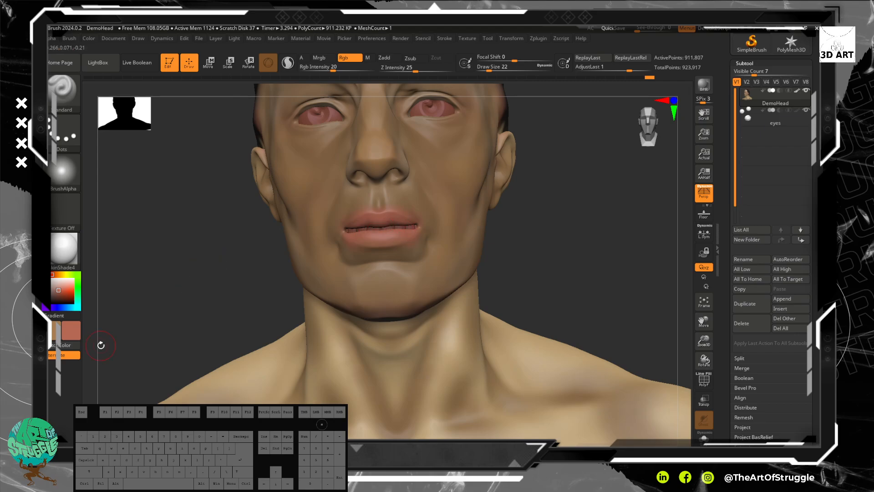
Step: Switch back to the lighter brown and soften the edges and corners of the painted lips
left_click(67, 346)
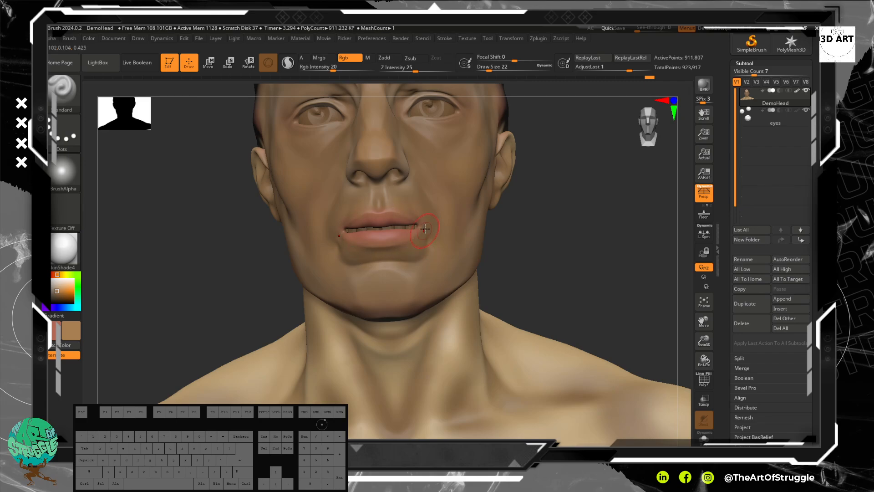
left_click_drag(397, 209, 406, 218)
left_click_drag(588, 332, 562, 332)
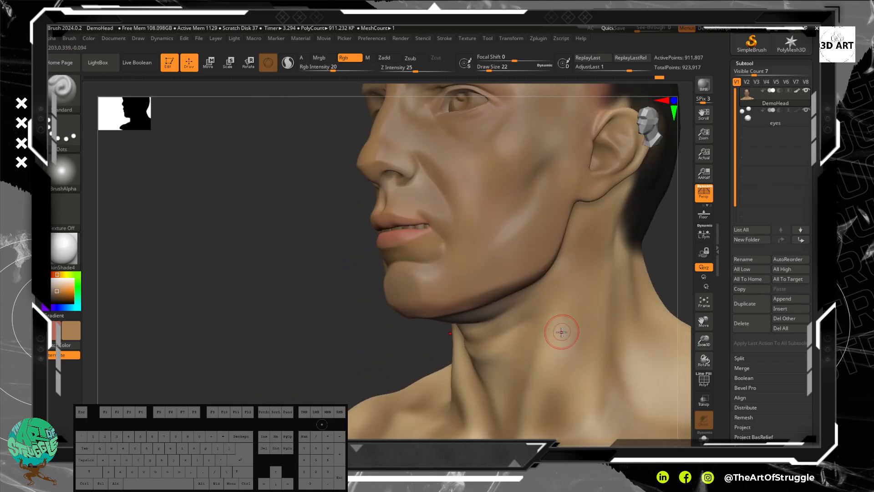
Step: Blend the lighter brown over the red patch at the temple, along the hairline above the ear
left_click_drag(259, 328, 219, 297, "alt")
left_click_drag(238, 264, 208, 353, "alt")
left_click_drag(234, 239, 220, 288, "alt")
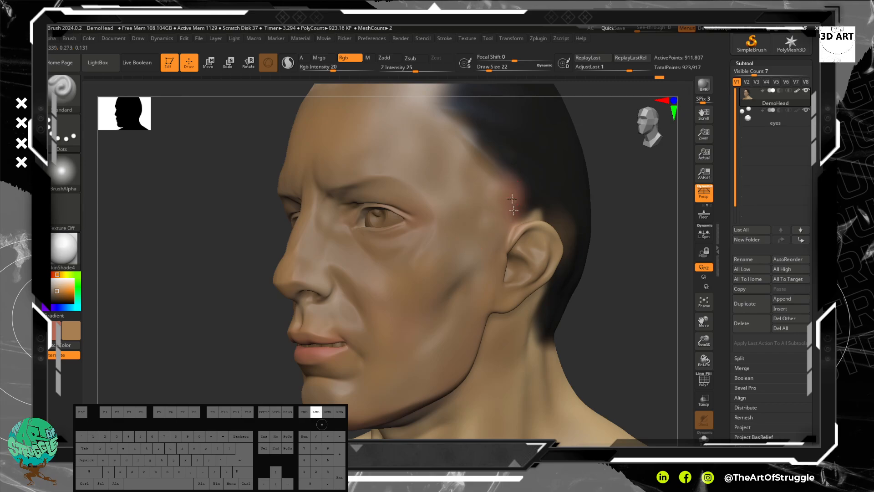
mouse_move(495, 186)
left_mouse_down()
mouse_move(471, 161)
mouse_move(461, 157)
mouse_move(462, 165)
left_mouse_up()
mouse_move(177, 199)
left_mouse_down()
mouse_move(180, 178)
mouse_move(160, 195)
mouse_move(175, 184)
left_mouse_up()
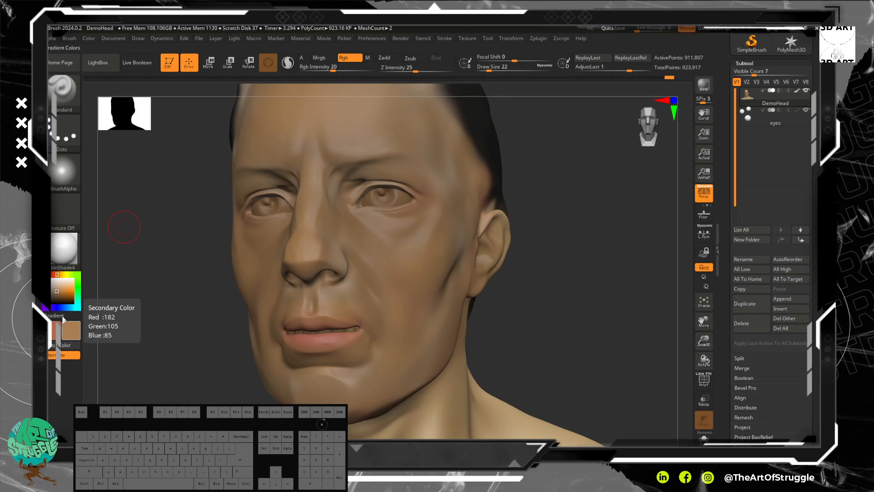
Step: Choose a dark brown as the painting colour and deepen the shading in the hollows at the base of the neck
left_click_drag(58, 296, 55, 299)
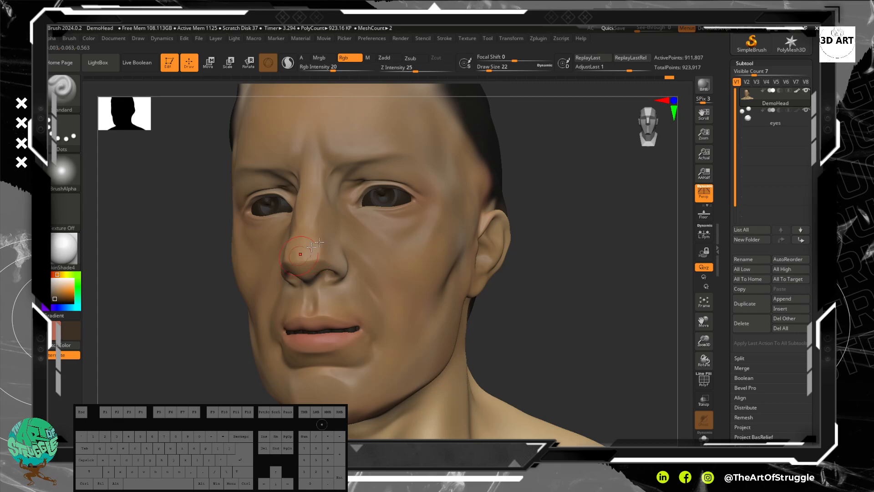
left_click_drag(376, 302, 361, 271)
mouse_move(581, 294)
left_mouse_down()
mouse_move(567, 290)
mouse_move(545, 239)
mouse_move(550, 285)
left_mouse_up()
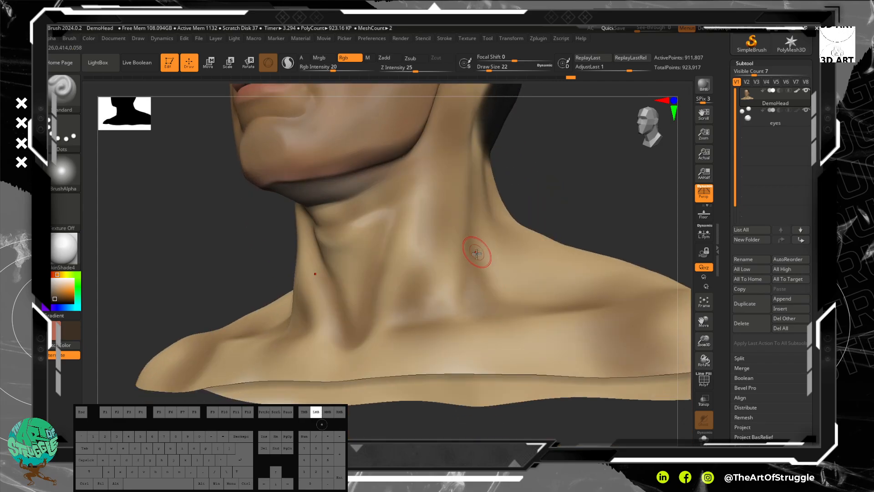
mouse_move(353, 270)
left_mouse_down()
mouse_move(356, 336)
mouse_move(348, 340)
left_mouse_up()
left_click_drag(361, 294, 375, 277, "shift")
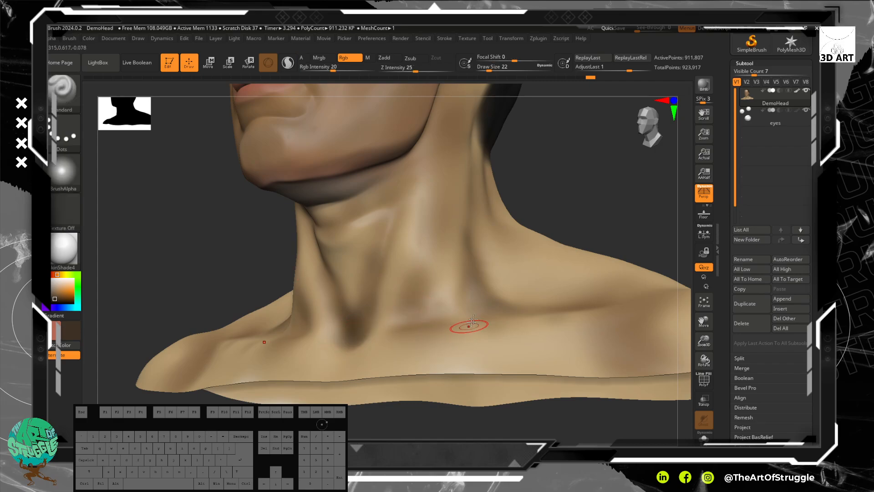
Step: Paint dark brown shading on the neck below the ear and along the underside of the jaw
left_click_drag(611, 149, 552, 230, "alt")
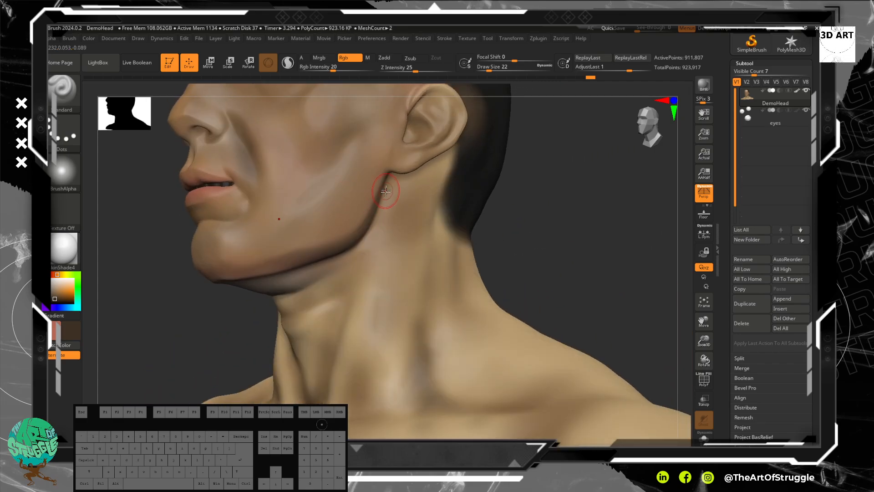
mouse_move(392, 195)
left_mouse_down()
mouse_move(361, 254)
mouse_move(403, 182)
left_mouse_up()
left_click_drag(399, 187, 419, 176)
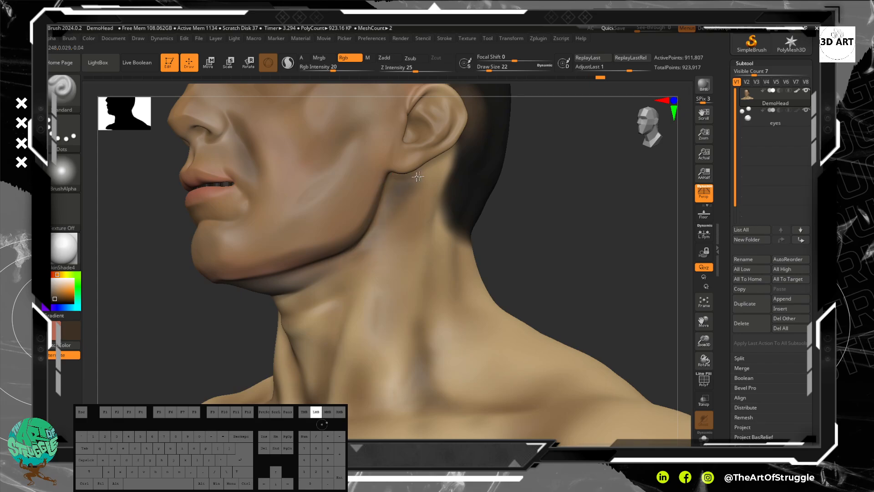
left_click_drag(350, 244, 281, 282)
Step: Paint dark brown beard shading on the upper lip, around the mouth corners and across the chin
left_click_drag(107, 272, 142, 275)
left_click_drag(508, 268, 552, 332, "alt")
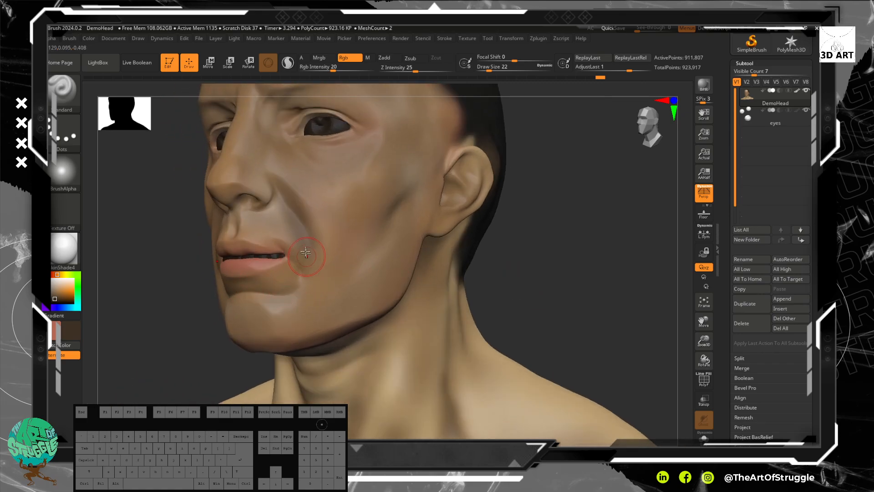
mouse_move(312, 285)
left_mouse_down()
mouse_move(255, 223)
mouse_move(316, 276)
mouse_move(288, 318)
mouse_move(262, 318)
mouse_move(249, 332)
mouse_move(329, 313)
mouse_move(255, 316)
mouse_move(322, 302)
left_mouse_up()
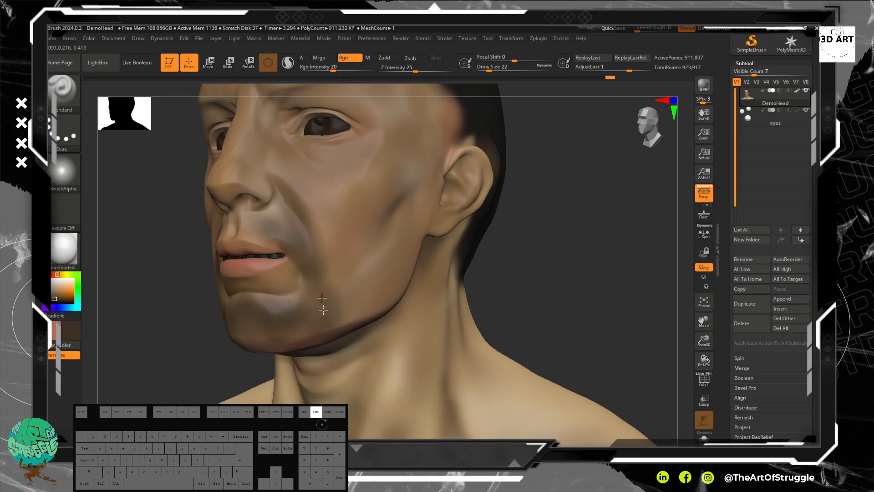
left_click_drag(277, 334, 249, 338)
left_click_drag(317, 324, 376, 287)
left_click_drag(284, 240, 254, 228)
Step: Extend the dark beard shading from the front of the chin along the jaw to the lower cheeks
left_click_drag(151, 325, 566, 345)
left_click_drag(264, 357, 328, 361)
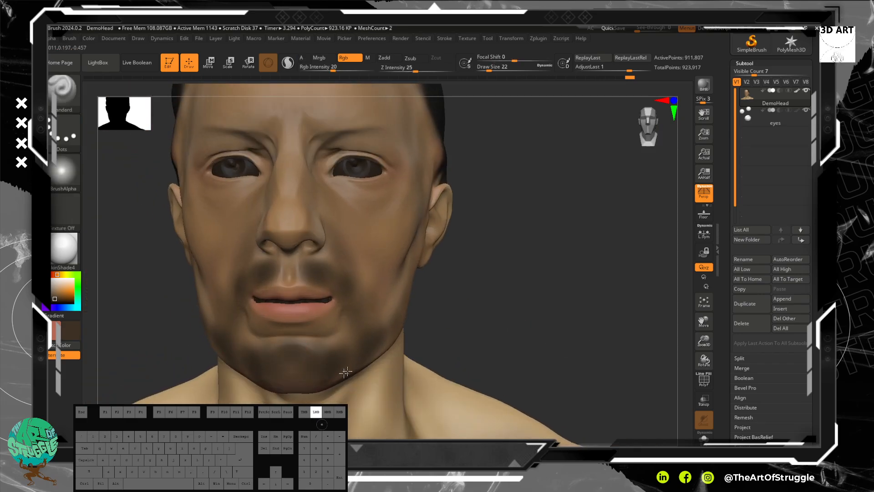
left_click_drag(384, 339, 360, 289)
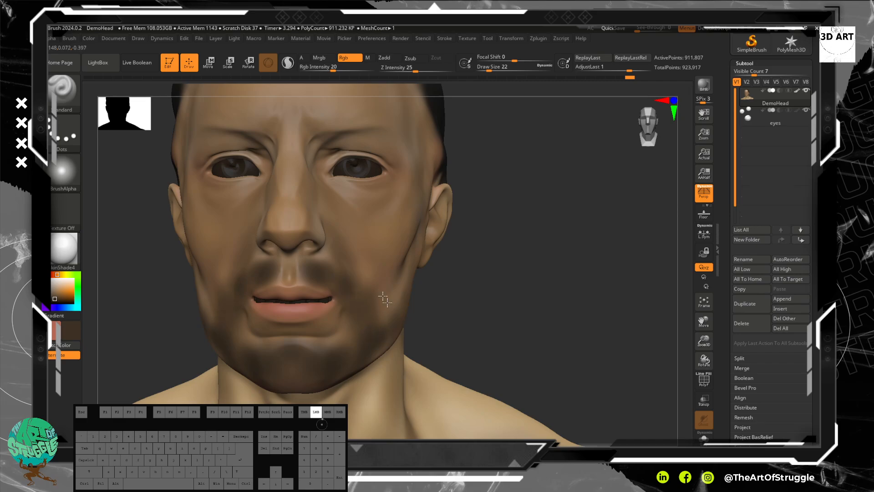
Step: Fill the beard shading along the jaw and cheek up to the front of the ear, enlarging the draw size to 38
left_click_drag(474, 321, 449, 293)
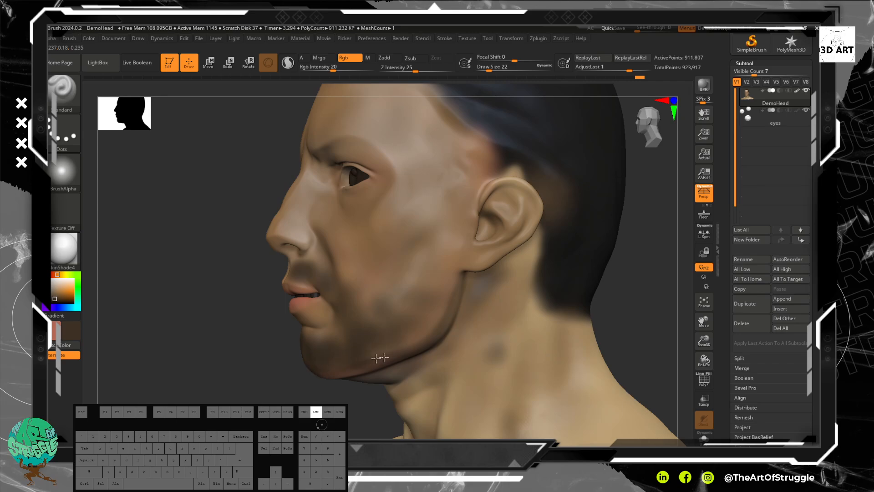
left_click_drag(437, 304, 432, 323)
mouse_move(451, 264)
left_mouse_down()
mouse_move(343, 334)
mouse_move(387, 310)
left_mouse_up()
mouse_move(411, 309)
left_mouse_down("shift")
mouse_move(385, 326)
mouse_move(385, 316)
left_mouse_up("shift")
key("bracketright")
key("bracketright")
mouse_move(451, 285)
left_mouse_down()
mouse_move(369, 350)
mouse_move(372, 334)
mouse_move(444, 266)
mouse_move(407, 283)
mouse_move(455, 242)
mouse_move(430, 276)
left_mouse_up()
left_click_drag(392, 319, 449, 245, "shift")
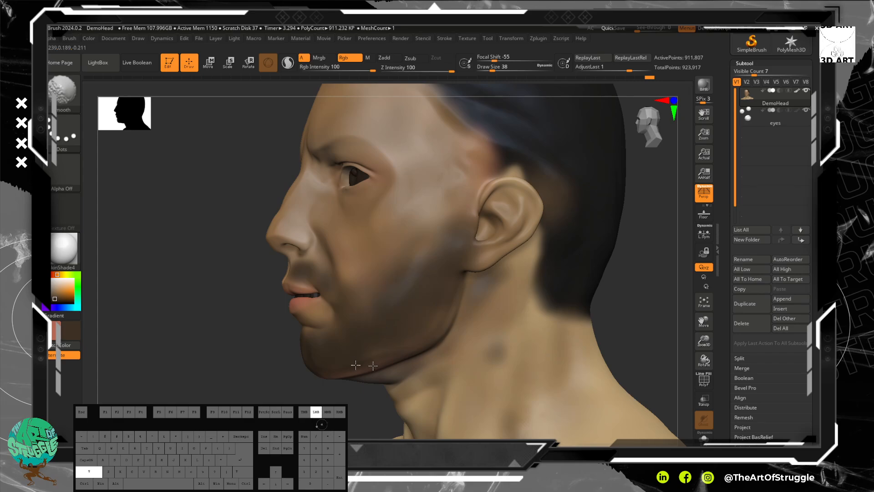
Step: Smooth the beard shading on the chin, lower cheek and jawline
left_click_drag(371, 365, 356, 365, "shift")
left_click_drag(395, 320, 391, 322, "shift")
left_click_drag(344, 359, 343, 360)
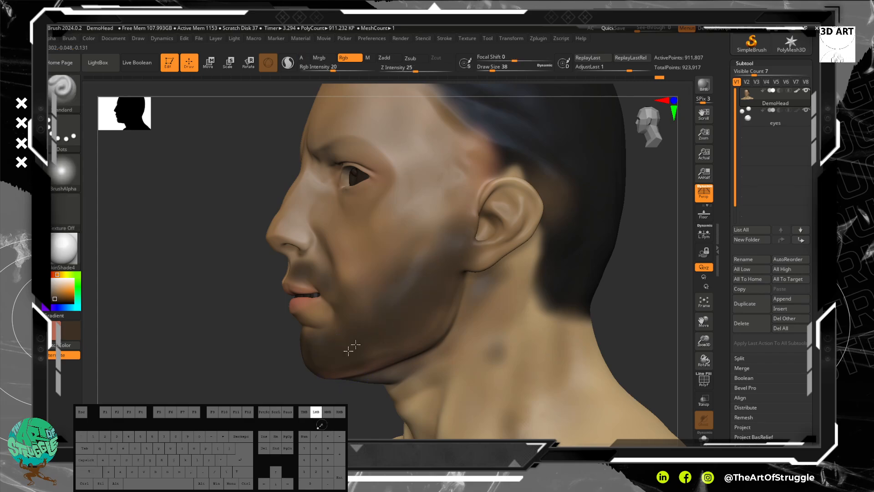
Step: Reduce the draw size to 9 and darken the moustache above the upper lip and beside the mouth corner
mouse_move(260, 373)
left_mouse_down()
mouse_move(278, 363)
mouse_move(338, 363)
left_mouse_up()
key("[")
key("[")
key("[")
left_click_drag(329, 269, 314, 264)
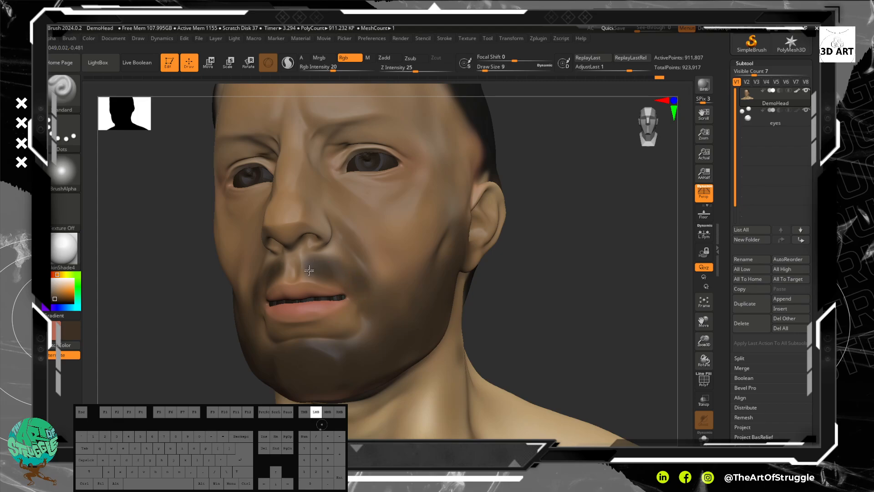
left_click_drag(354, 285, 369, 299)
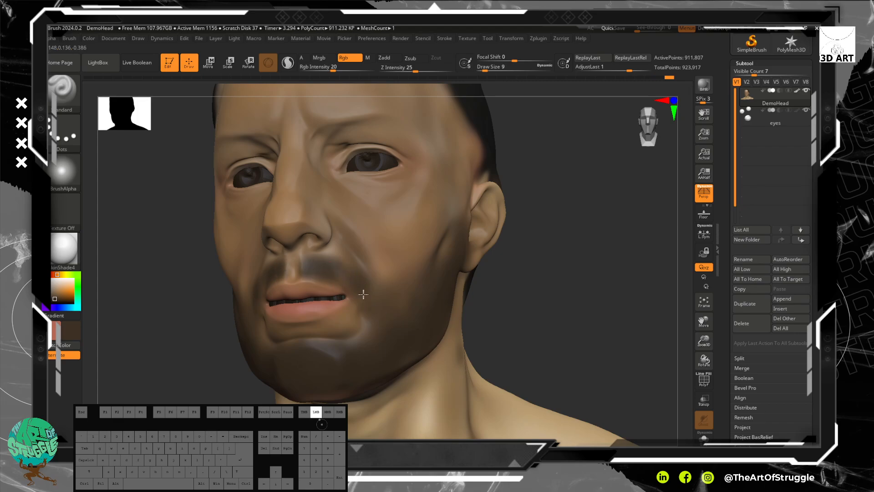
Step: Darken the beard along the lower edge of the chin and beside the mouth
left_click_drag(545, 344, 577, 272)
left_click_drag(337, 322, 371, 352)
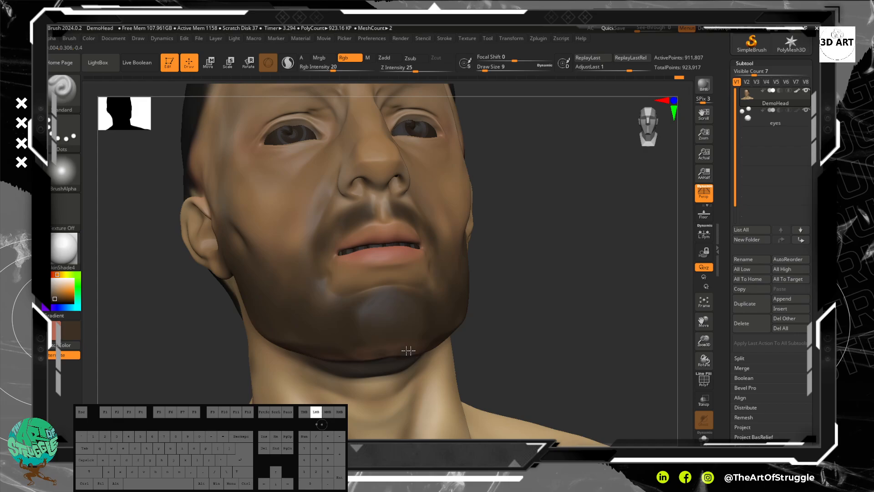
left_click_drag(423, 345, 361, 357)
mouse_move(589, 315)
left_mouse_down()
mouse_move(592, 282)
mouse_move(580, 283)
left_mouse_up()
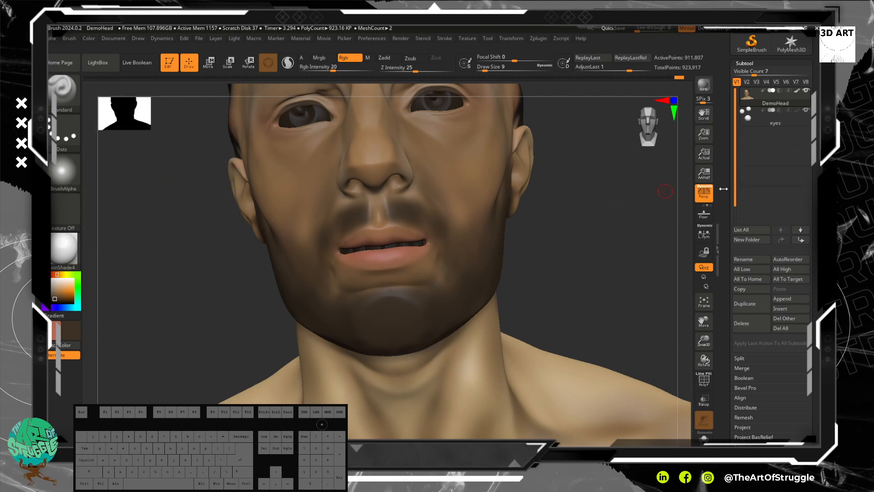
left_click_drag(587, 287, 587, 291)
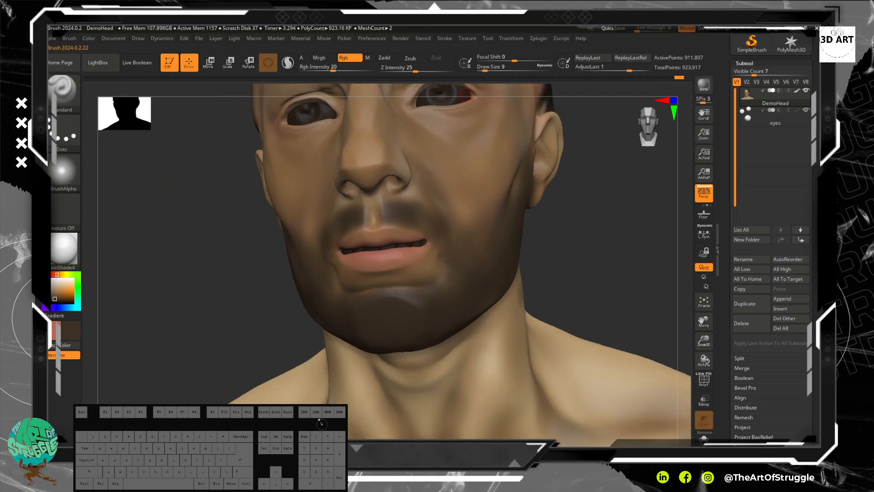
Step: Set the Standard brush to sculpt with Zadd, turn off Rgb painting and enable Paint With Alpha
left_click(388, 59)
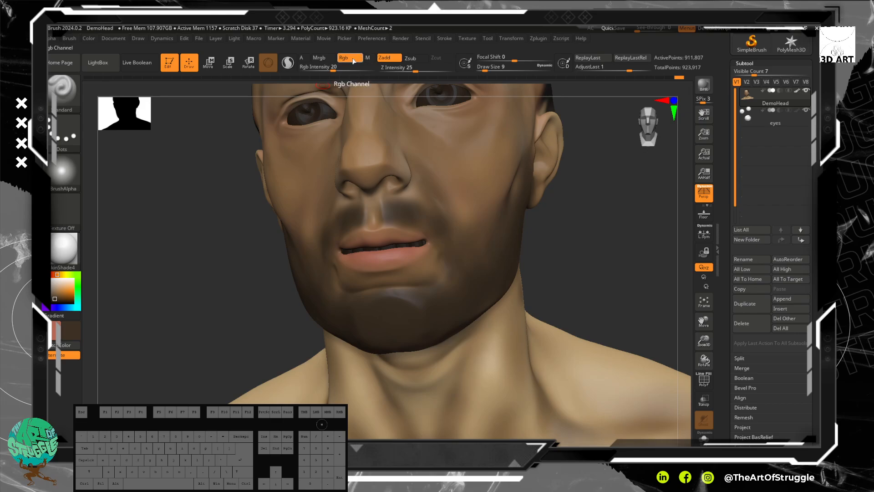
left_click(352, 59)
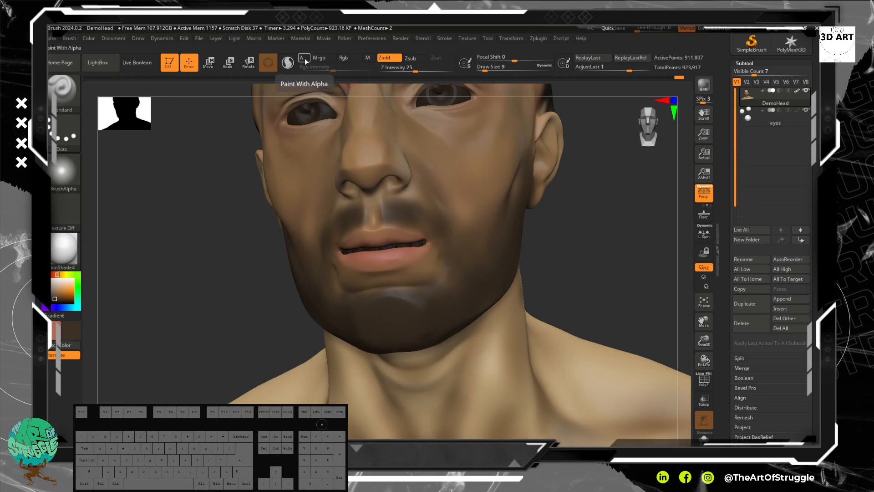
left_click(306, 61)
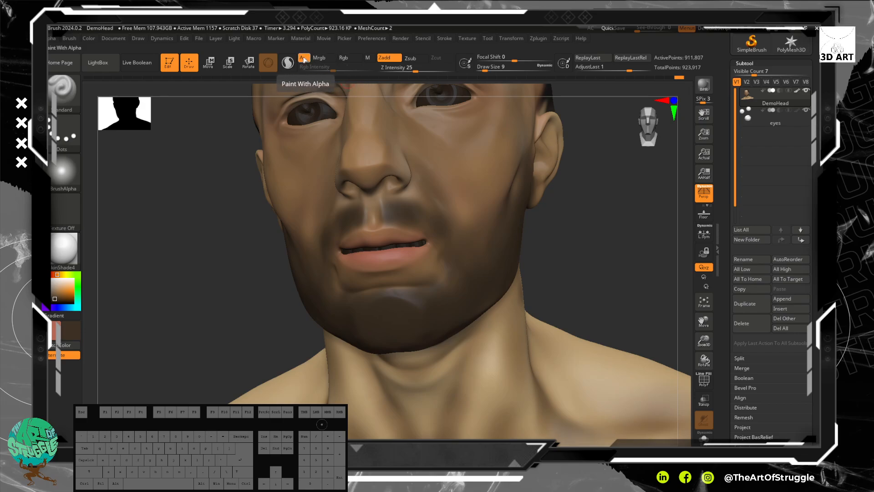
Step: Assign Alpha 22 to the brush for sculpting skin detail
left_click(64, 139)
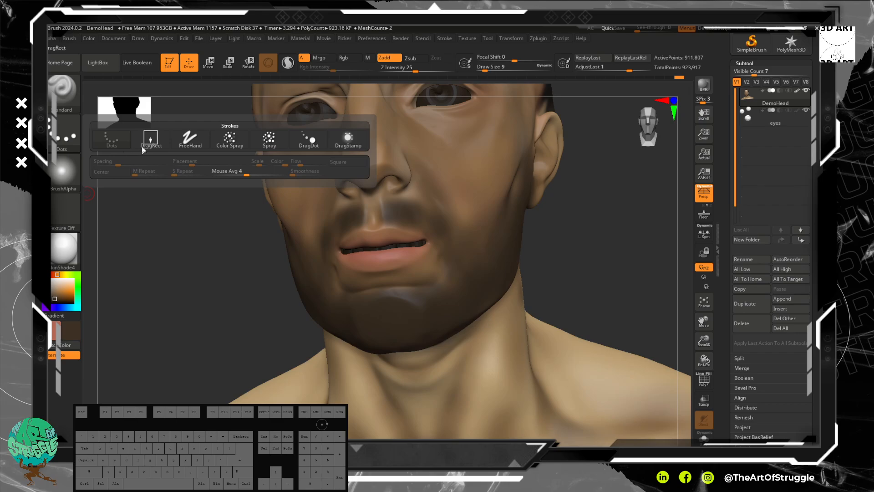
left_click(77, 173)
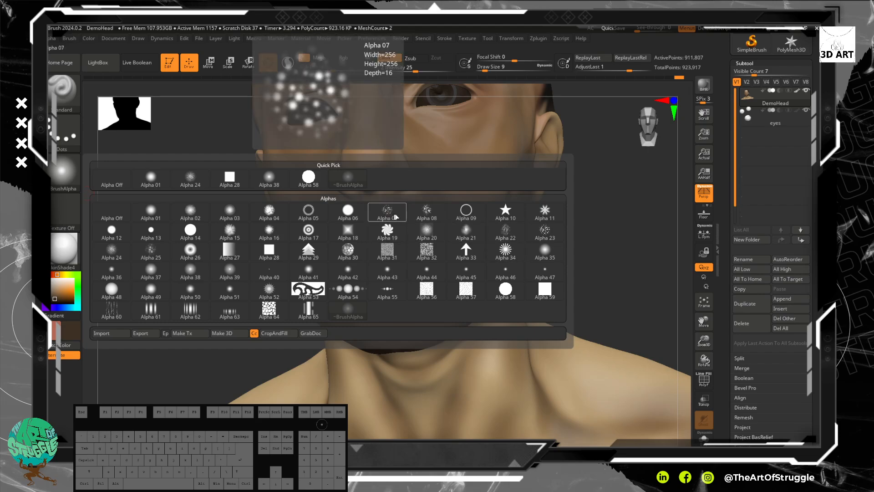
left_click(69, 174)
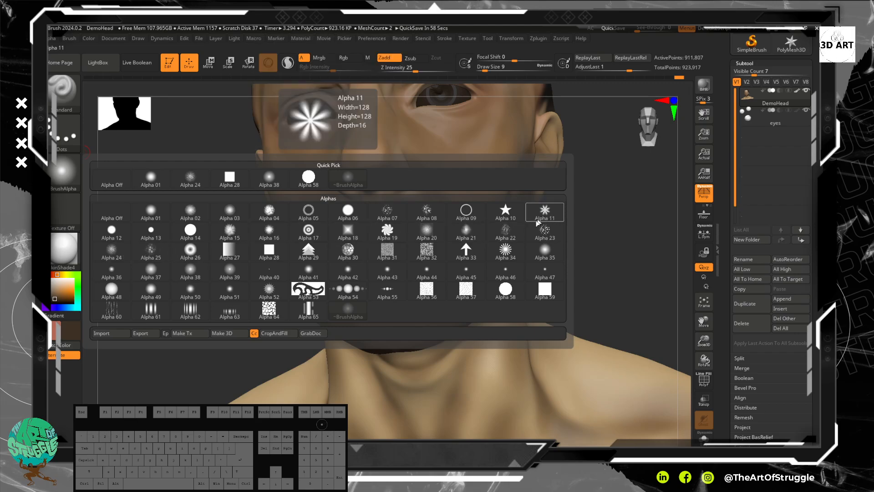
left_click(505, 232)
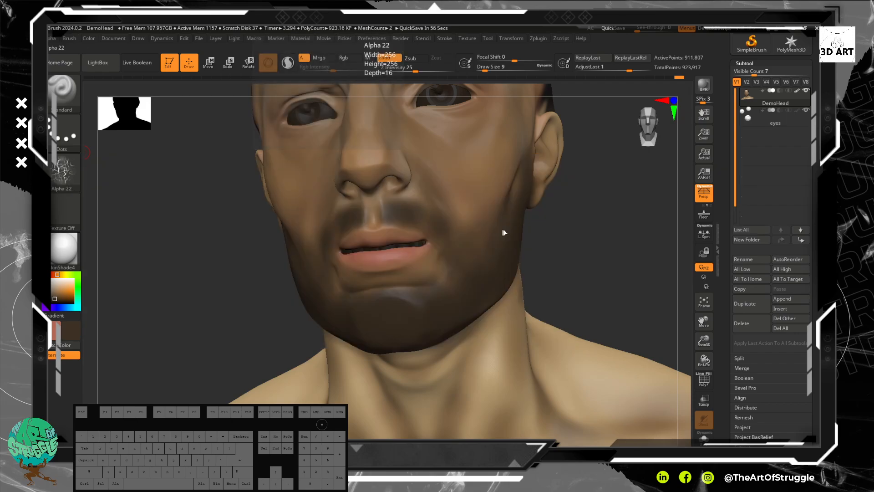
Step: Set the brush stroke to DragRect and try stamping Alpha 22 on the bearded cheek
left_click_drag(564, 231, 529, 227, "alt")
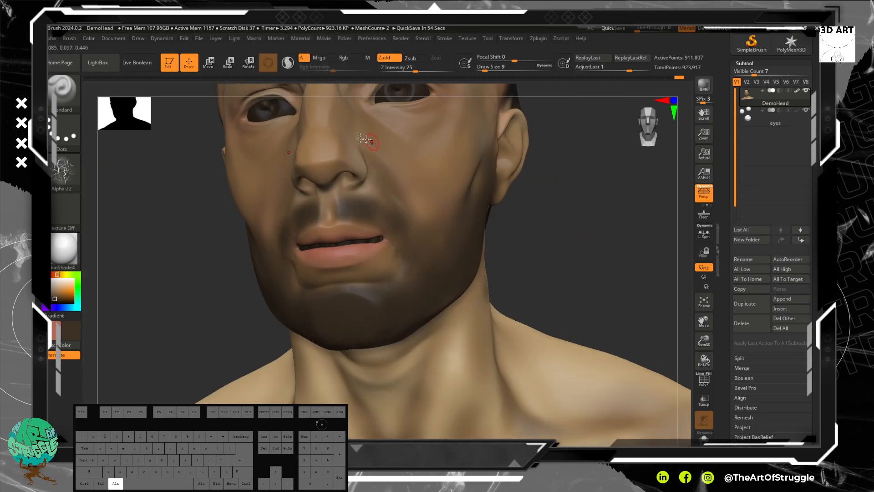
left_click(65, 132)
left_click(155, 143)
mouse_move(445, 197)
left_mouse_down()
mouse_move(442, 238)
mouse_move(398, 236)
mouse_move(404, 219)
left_mouse_up()
key("ctrl+z")
Step: Try dragging out Alpha 22 stamps on the side of the jaw and undo them
mouse_move(536, 246)
left_mouse_down("alt")
mouse_move(523, 240)
mouse_move(546, 231)
mouse_move(455, 231)
mouse_move(463, 246)
left_mouse_up("alt")
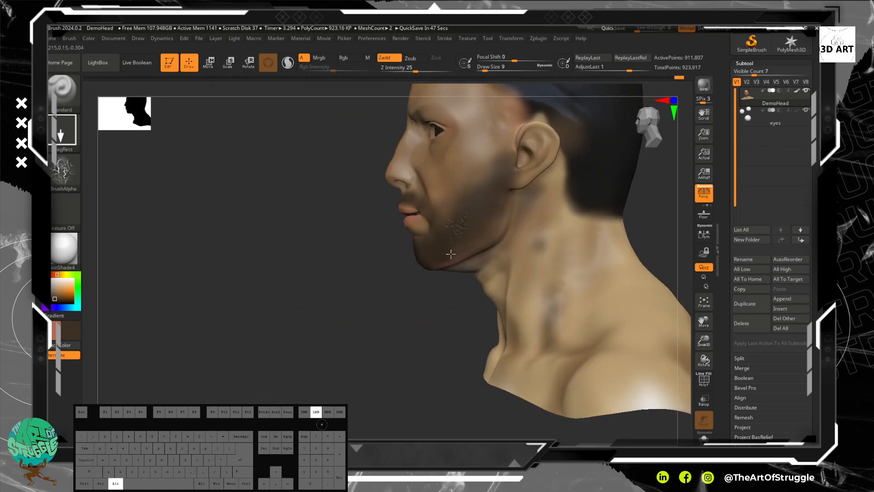
left_click_drag(408, 283, 412, 279)
left_click_drag(331, 302, 357, 281)
left_click_drag(611, 221, 634, 230)
mouse_move(624, 219)
left_mouse_down("alt")
mouse_move(605, 256)
mouse_move(573, 238)
mouse_move(465, 233)
left_mouse_up("alt")
mouse_move(637, 237)
left_mouse_down()
mouse_move(529, 239)
mouse_move(579, 247)
left_mouse_up()
key("ctrl+z")
Step: Change the brush alpha to Alpha 31, test one stamp on the jaw and undo it
key("b")
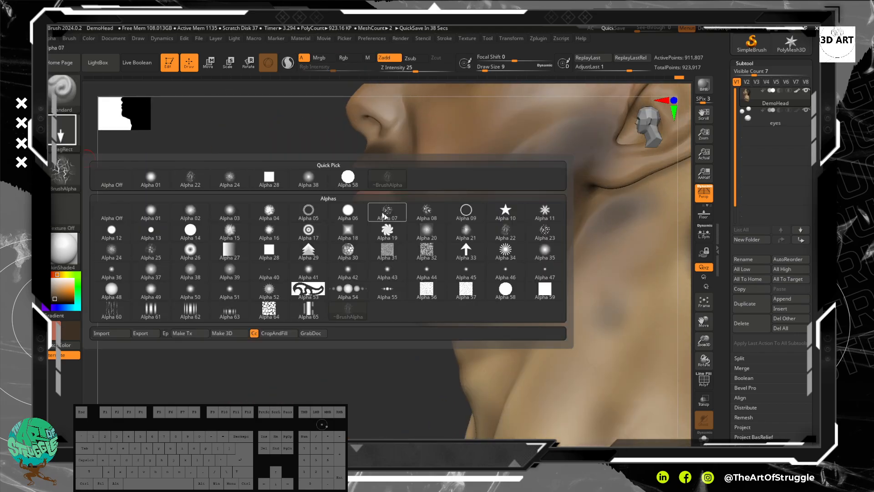
left_click(391, 250)
mouse_move(485, 242)
left_mouse_down("alt")
mouse_move(518, 258)
mouse_move(498, 234)
left_mouse_up("alt")
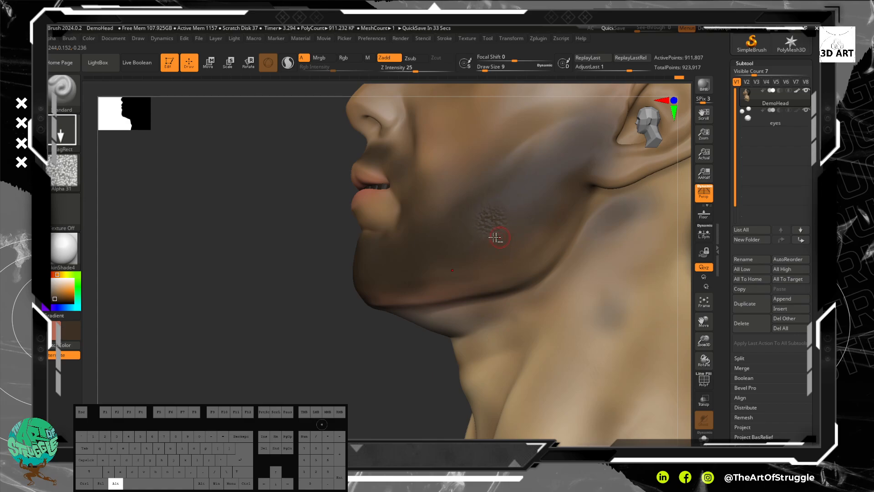
key("ctrl+z")
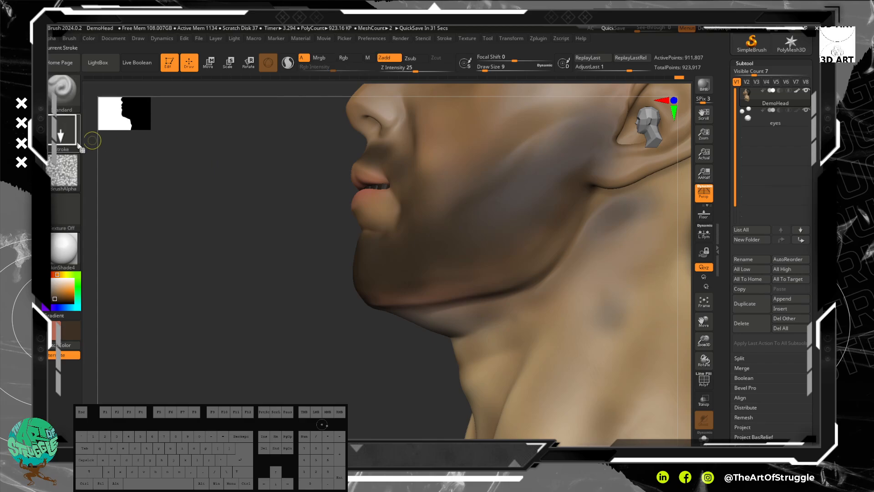
Step: Set the stroke to Color Spray with a draw size of 42, testing a spray on the jaw
left_click(61, 135)
left_click(192, 140)
left_click_drag(544, 213, 522, 224)
key("ctrl+z")
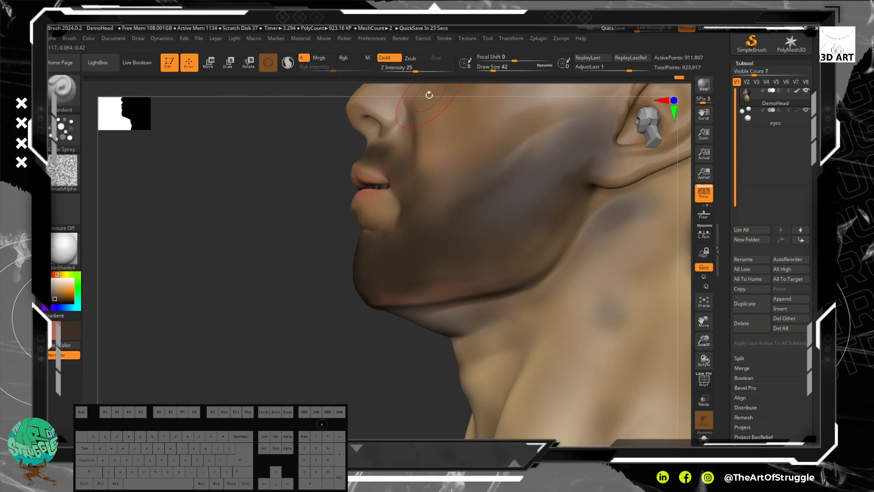
Step: Lower the Z Intensity to 12, undoing the test spray on the cheek
left_click_drag(417, 70, 402, 71)
mouse_move(502, 197)
left_mouse_down()
mouse_move(504, 209)
mouse_move(468, 235)
left_mouse_up()
key("ctrl+z")
key("ctrl+z")
left_click_drag(405, 68, 408, 68)
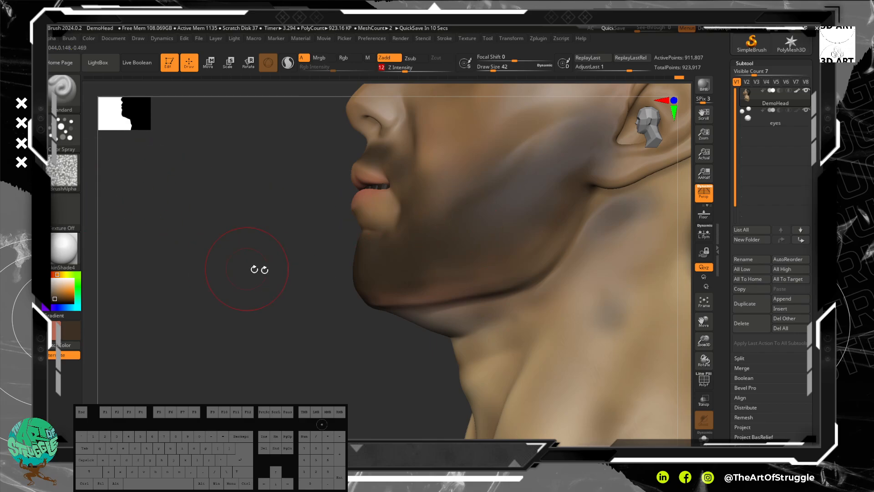
Step: Try spraying Alpha 31 bumps over the whole beard area at draw size 42, and undo the strokes
mouse_move(283, 321)
left_mouse_down()
mouse_move(197, 343)
mouse_move(254, 340)
mouse_move(223, 296)
left_mouse_up()
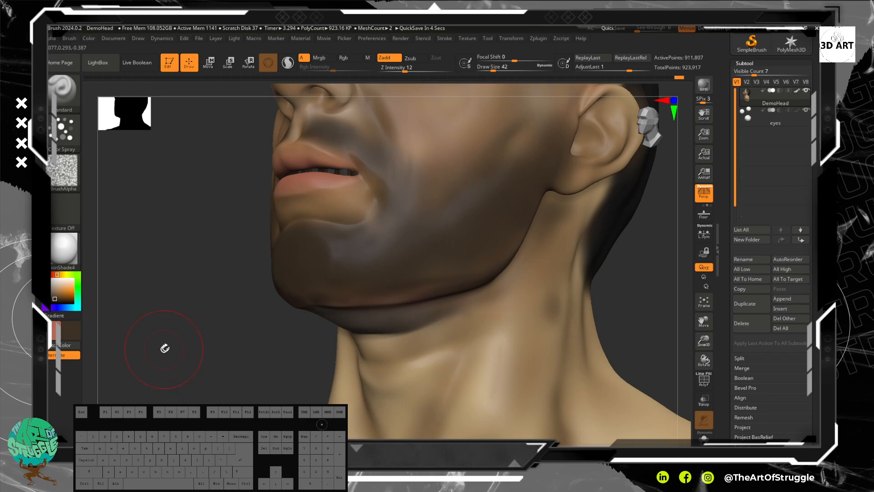
left_click(65, 172)
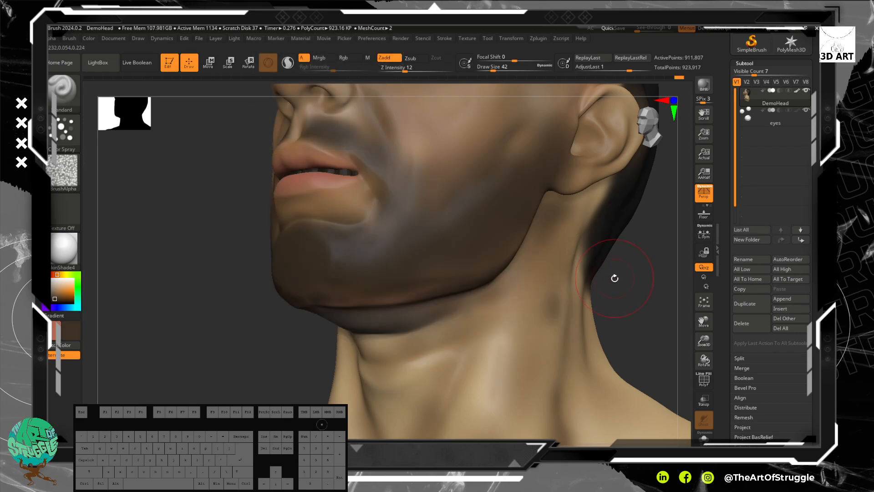
left_click_drag(417, 236, 463, 228)
key("ctrl+z")
mouse_move(410, 243)
left_mouse_down()
mouse_move(468, 228)
mouse_move(473, 200)
left_mouse_up()
left_click_drag(347, 256, 332, 255)
mouse_move(519, 192)
left_mouse_down()
mouse_move(525, 180)
mouse_move(471, 181)
left_mouse_up()
left_click_drag(254, 231, 186, 248)
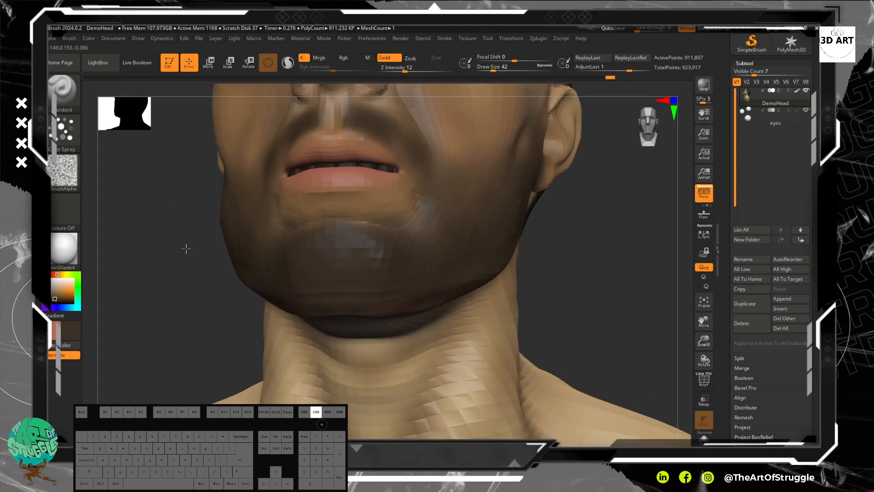
left_click_drag(673, 285, 593, 316)
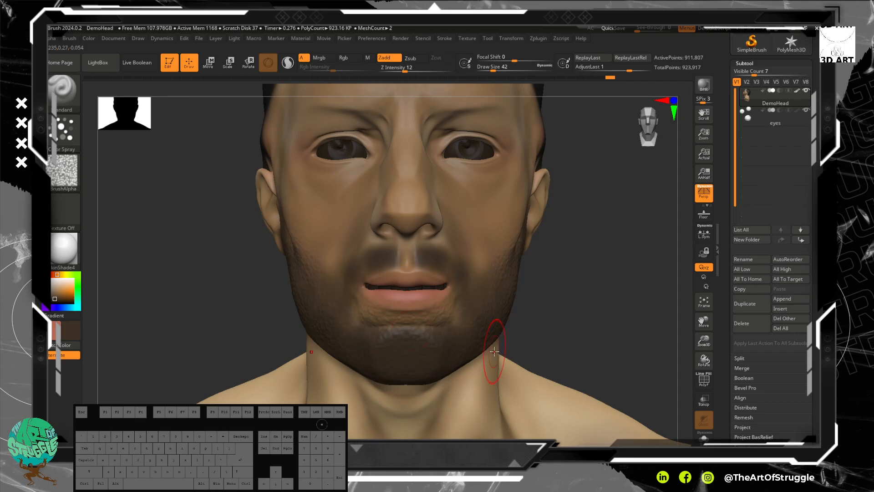
left_click_drag(586, 287, 330, 328, "alt")
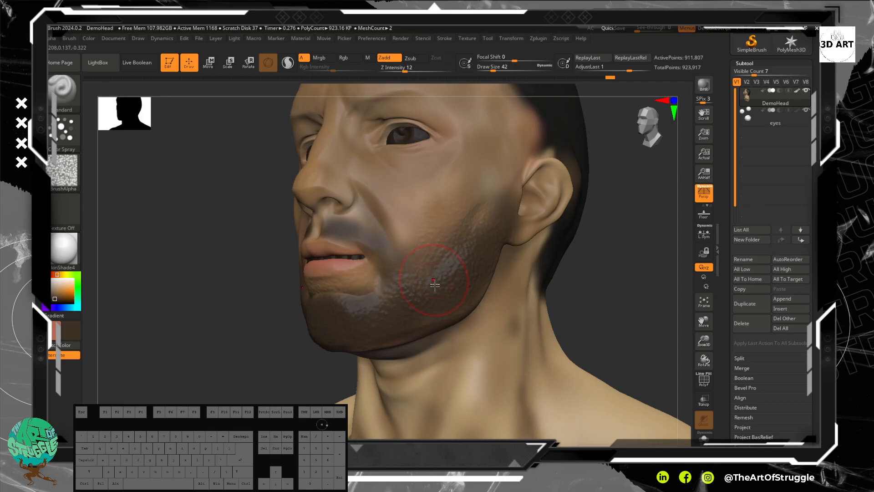
key("ctrl+z")
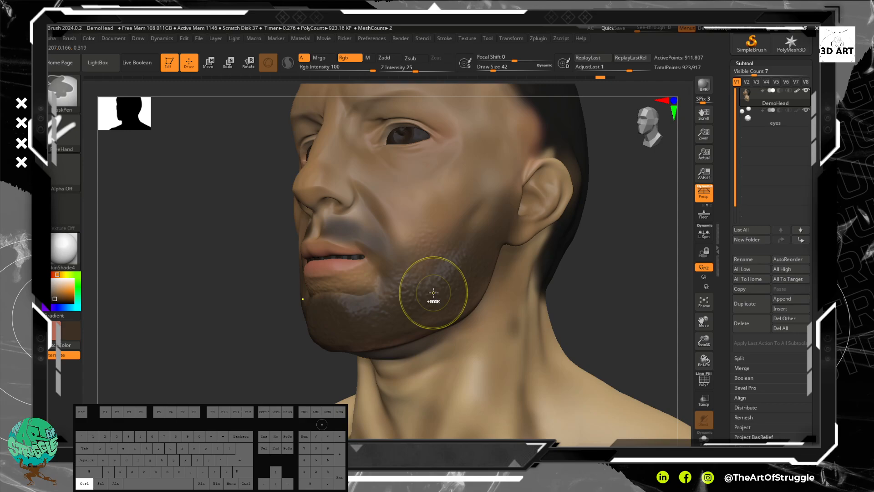
key("ctrl+z")
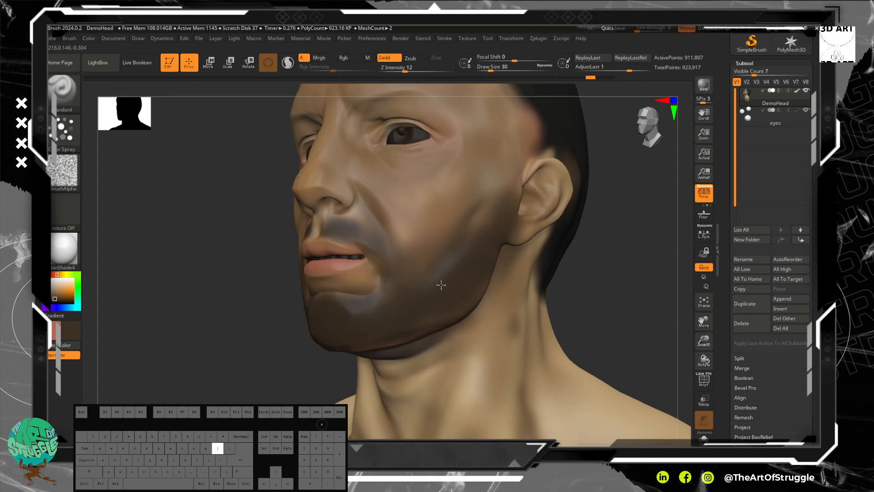
Step: Reduce the draw size to 26 and spray fine bumps over the bearded cheek and chin
left_click_drag(462, 276, 432, 293, "alt")
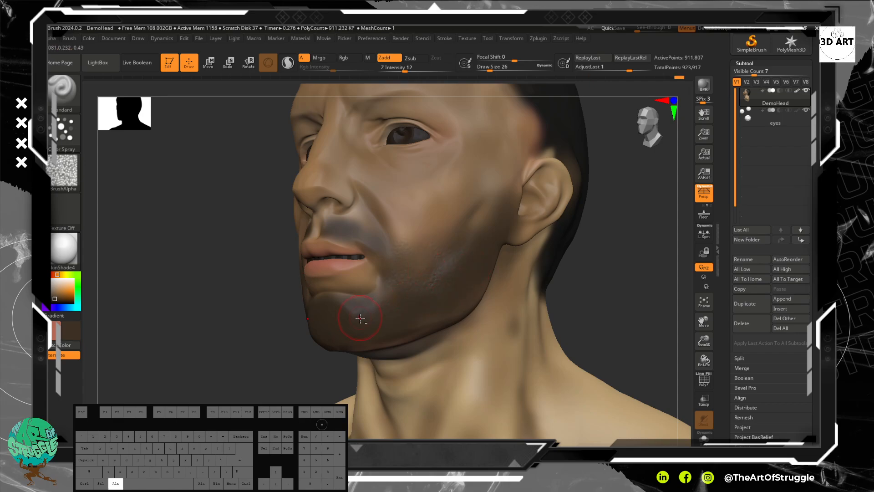
left_click(704, 252)
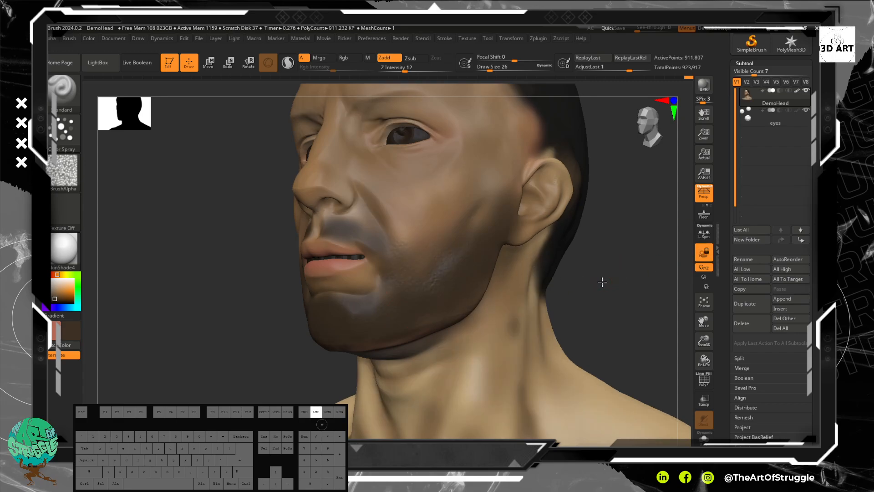
left_click(704, 253)
left_click_drag(590, 287, 625, 268, "alt")
left_click_drag(313, 301, 367, 299, "alt")
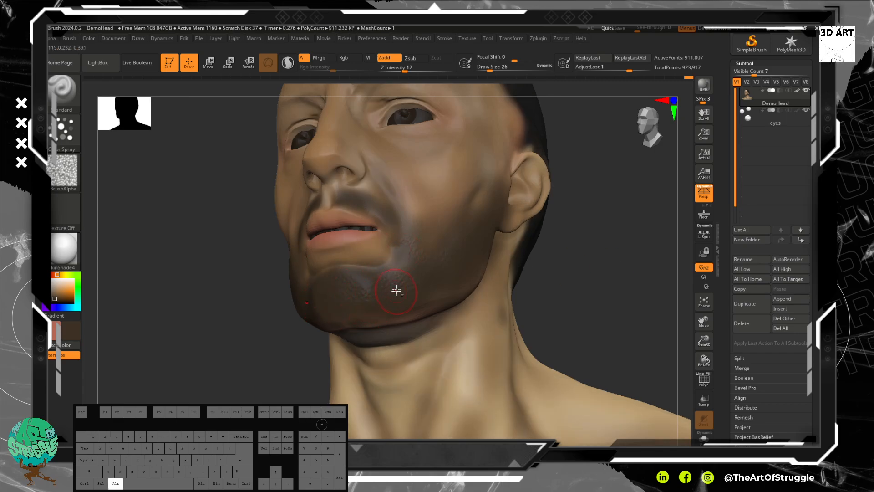
Step: Spray the bump texture along the jawline, under the chin and up the jaw toward the ear
left_click_drag(553, 289, 532, 399)
left_click_drag(576, 246, 585, 179, "alt")
left_click_drag(555, 301, 568, 232)
left_click_drag(542, 298, 562, 386, "alt")
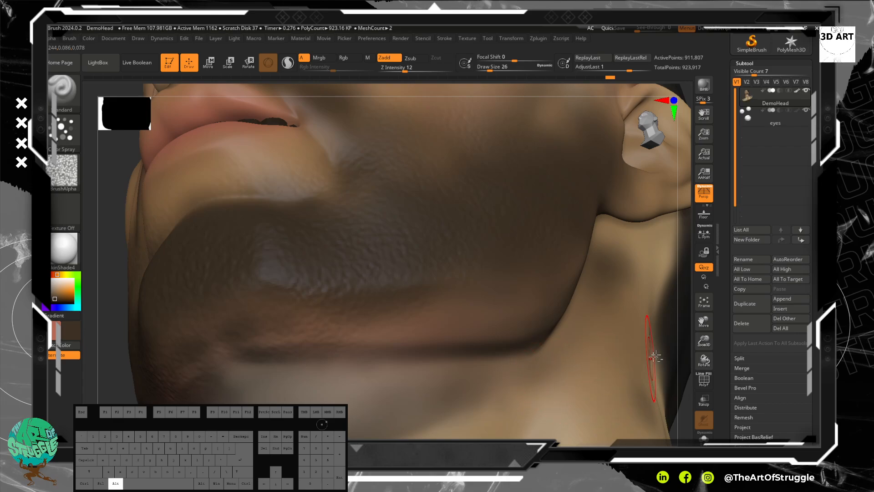
left_click_drag(687, 404, 623, 375, "alt")
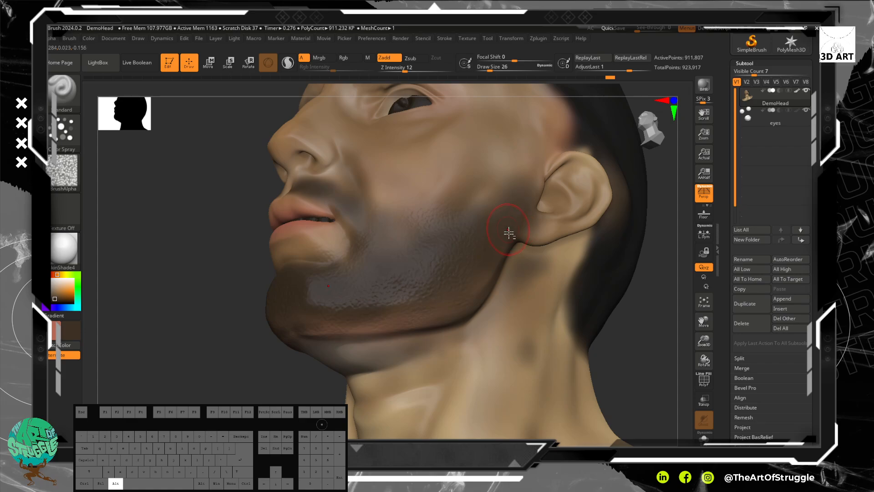
left_click_drag(621, 379, 591, 267, "alt")
key("alt")
left_click_drag(539, 247, 564, 339, "alt")
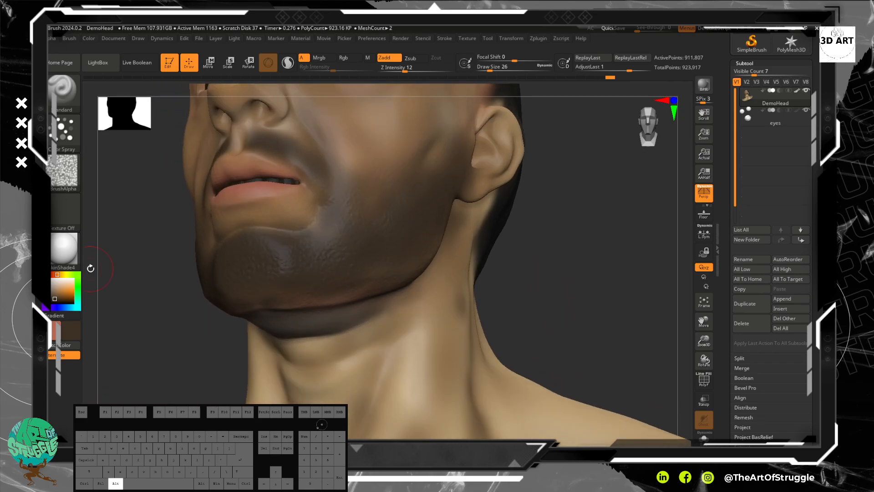
left_click(69, 171)
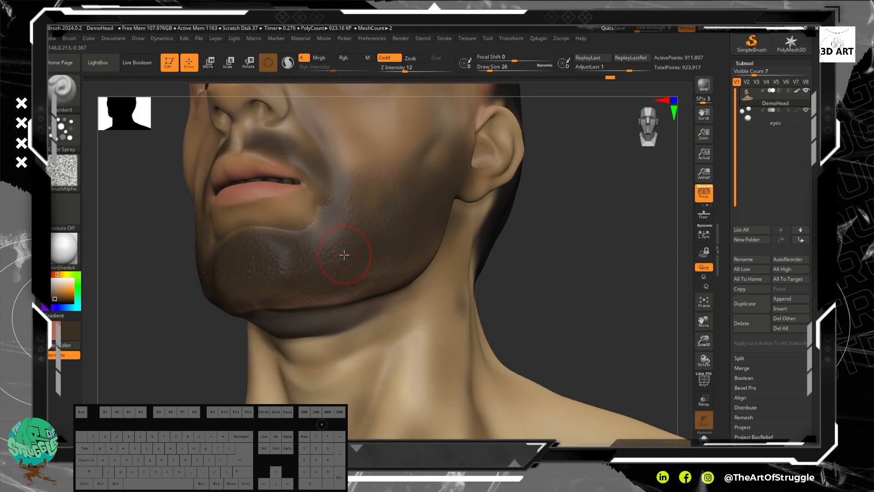
left_click_drag(555, 264, 550, 309, "alt")
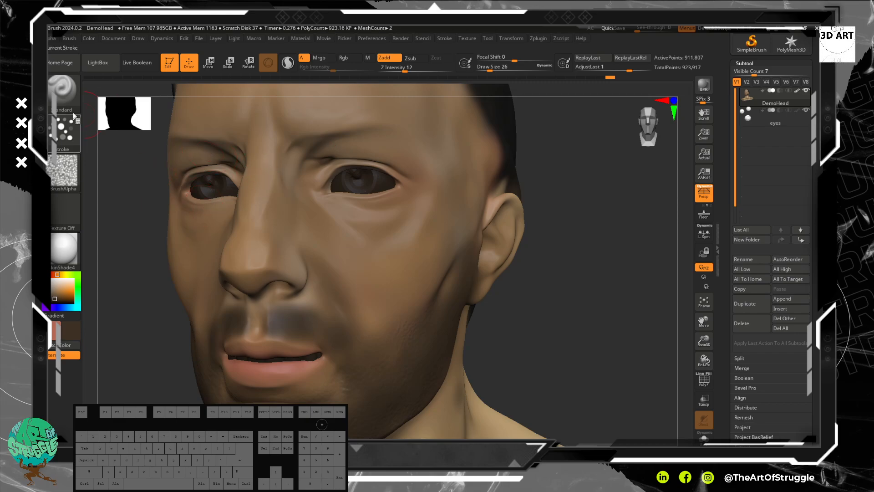
left_click(64, 91)
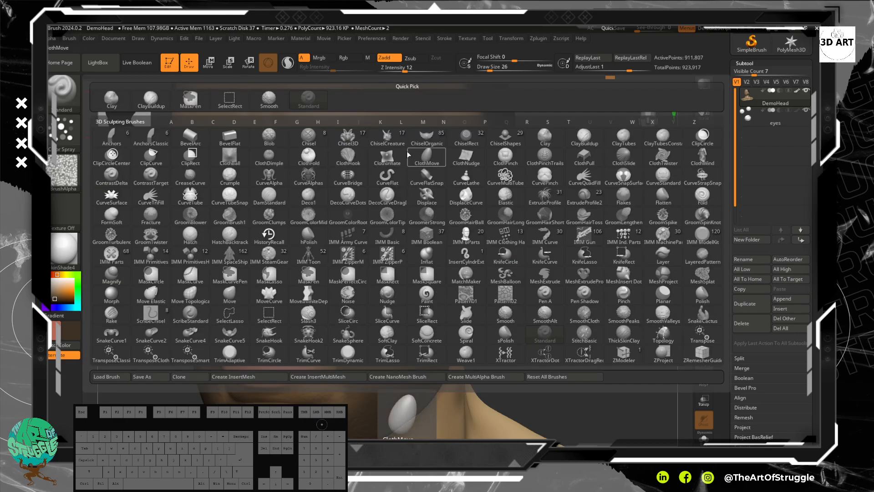
left_click(584, 136)
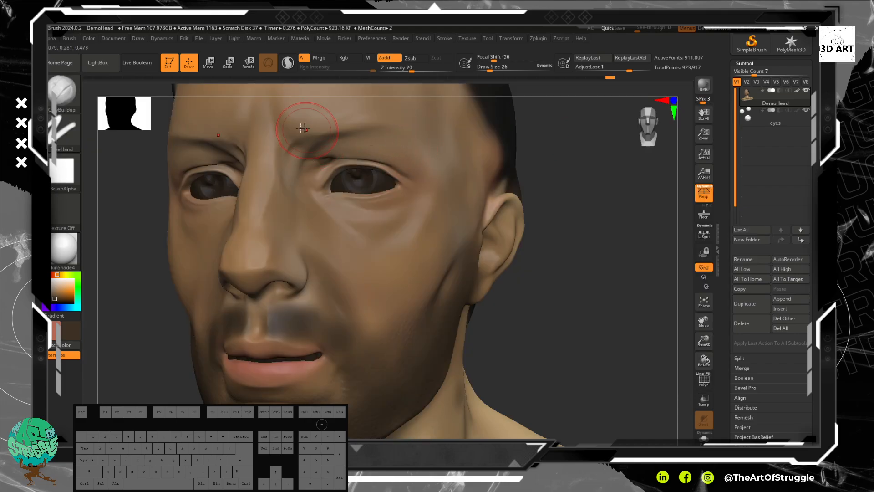
left_click(69, 103)
key("s")
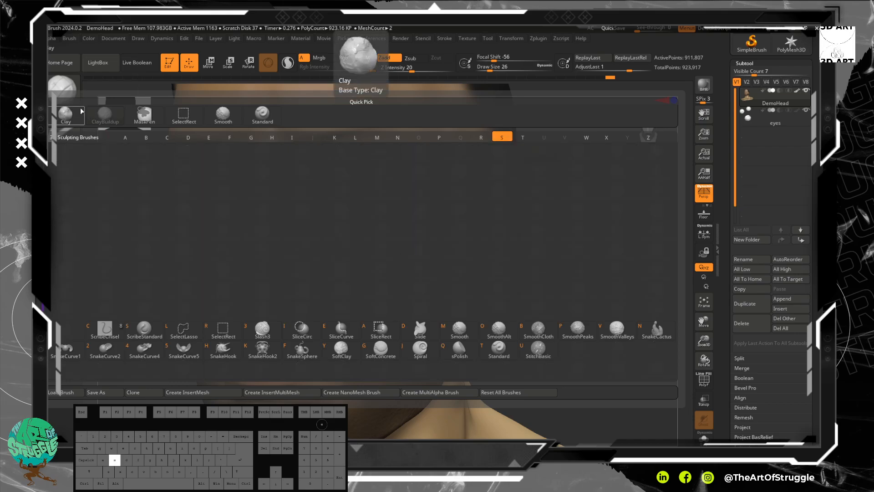
key("t")
Step: Set the Standard brush to the Dots stroke with Alpha 01
left_click(64, 131)
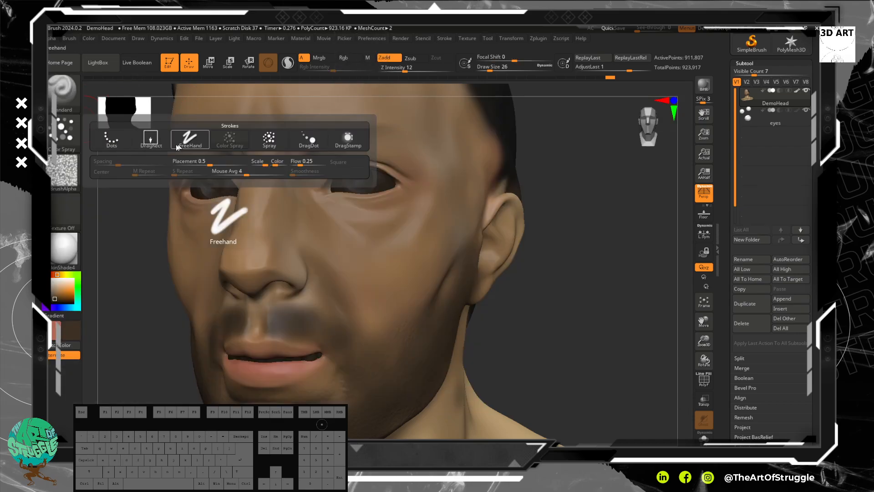
left_click(112, 139)
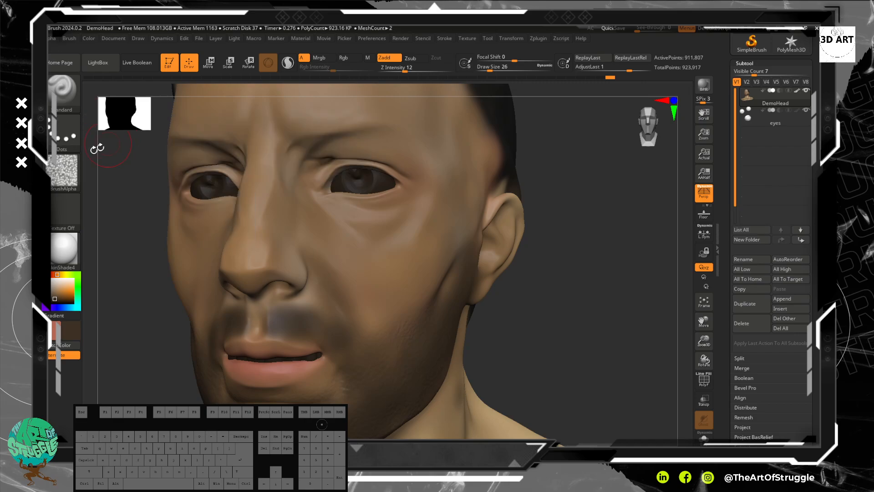
left_click(64, 170)
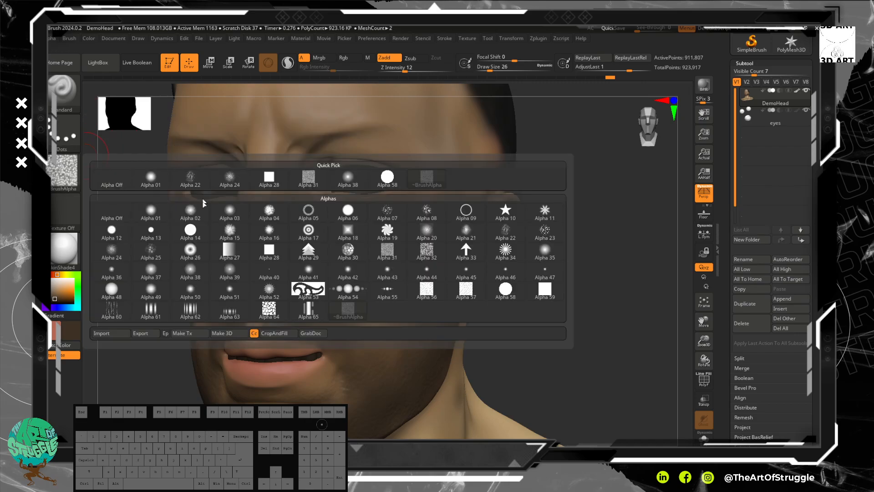
left_click(150, 212)
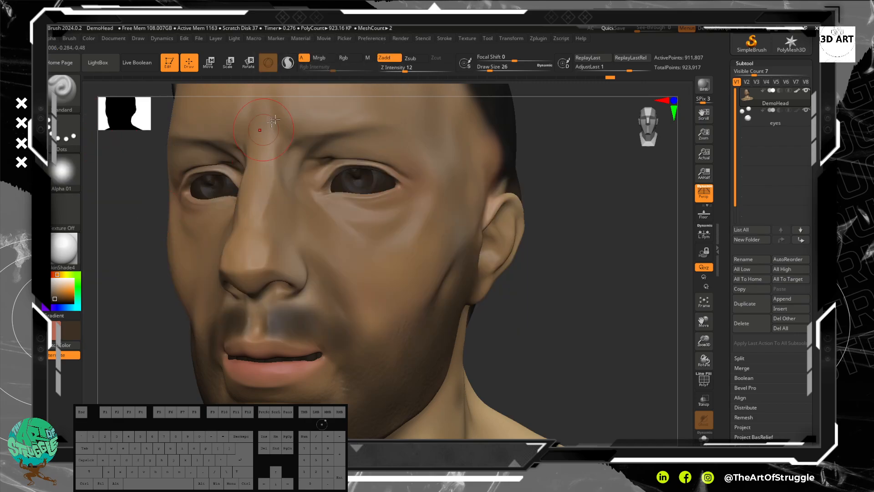
Step: Enable Rgb painting, turn off Zadd and choose a near-black colour
left_click(344, 58)
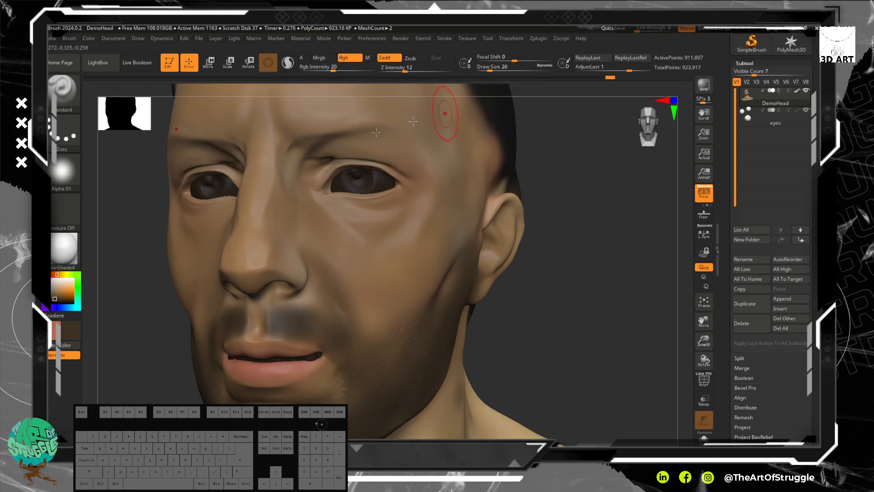
left_click(55, 304)
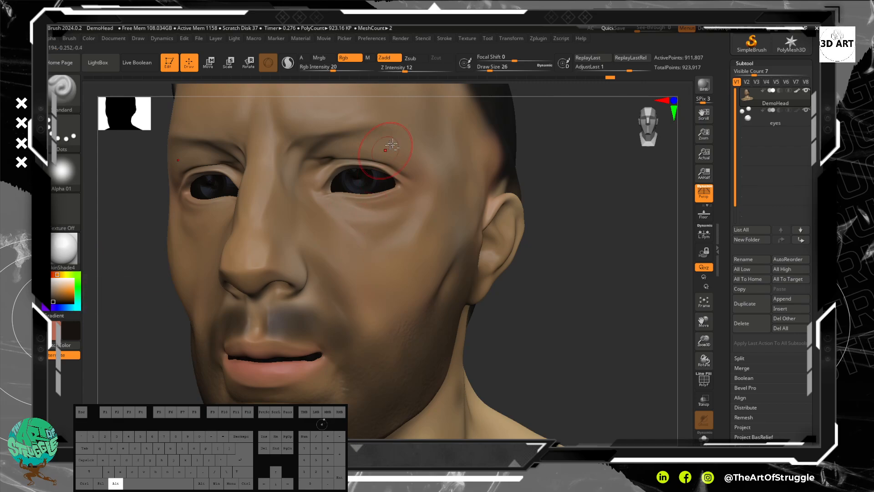
left_click(400, 58)
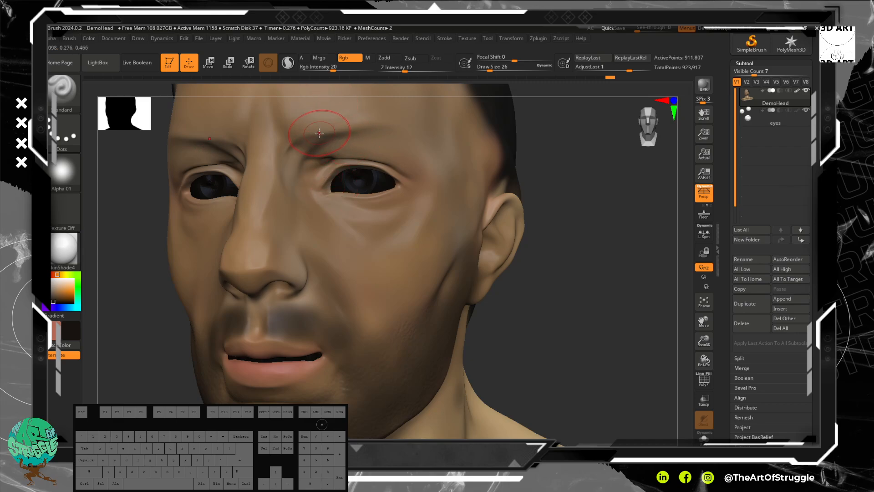
Step: Reduce the draw size to 9 and paint a first soft layer of the eyebrows along the brow ridge
key("bracketleft")
key("bracketleft")
left_click_drag(320, 133, 373, 120)
left_click_drag(319, 131, 368, 120)
left_click_drag(303, 131, 286, 123)
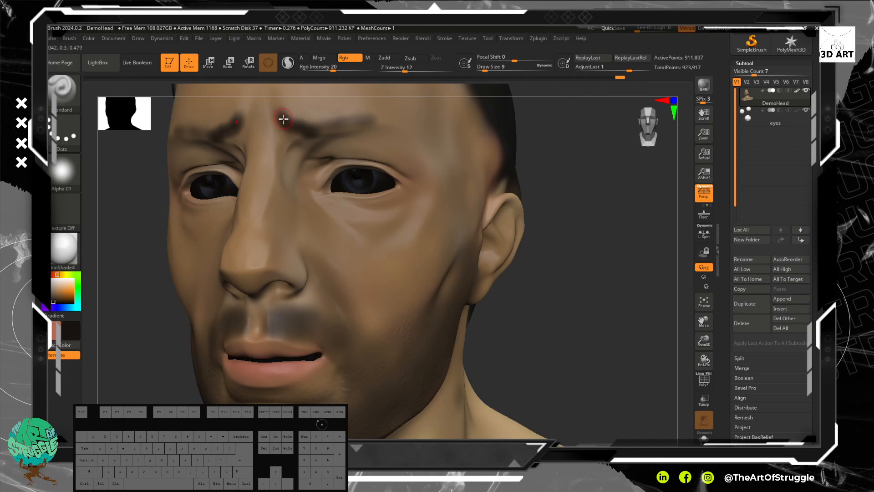
Step: Raise the Rgb Intensity to 44, then darken the eyebrows and extend them to their outer ends
left_click_drag(333, 70, 348, 70)
mouse_move(295, 127)
left_mouse_down()
mouse_move(378, 123)
mouse_move(315, 130)
mouse_move(360, 122)
mouse_move(348, 120)
left_mouse_up()
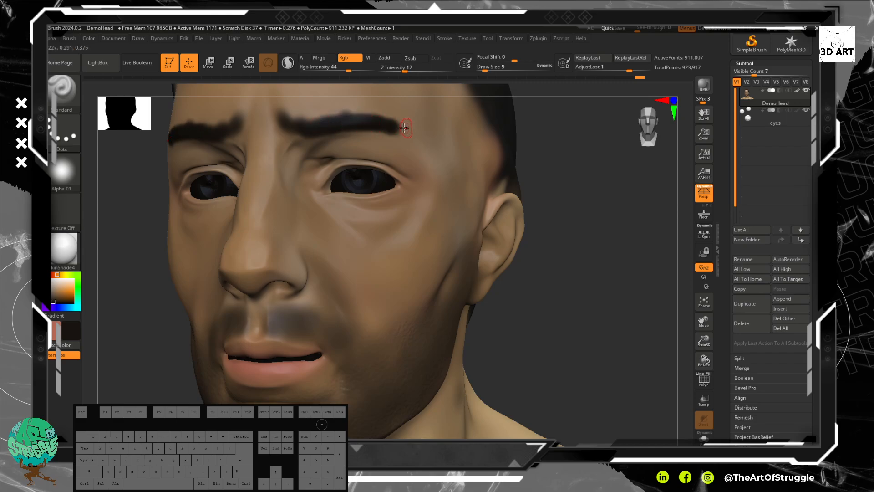
mouse_move(599, 196)
left_mouse_down("alt")
mouse_move(552, 119)
mouse_move(554, 168)
mouse_move(534, 140)
mouse_move(531, 166)
mouse_move(518, 166)
mouse_move(497, 205)
left_mouse_up("alt")
mouse_move(289, 185)
left_mouse_down()
mouse_move(390, 204)
mouse_move(410, 218)
left_mouse_up()
left_click_drag(551, 229, 535, 248)
mouse_move(411, 223)
left_mouse_down()
mouse_move(419, 218)
mouse_move(403, 220)
left_mouse_up()
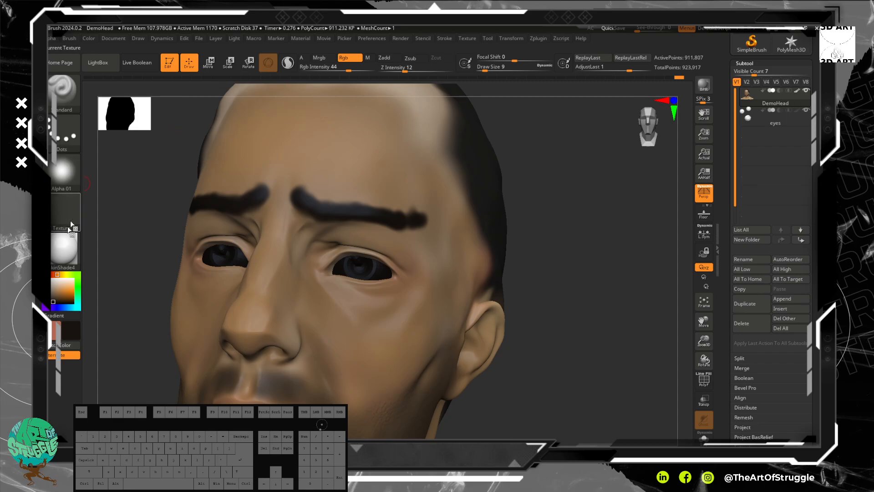
Step: Paint lighter bluish-grey strands along the dark eyebrows with a smaller draw size, and turn on Zadd to raise them
left_click(53, 296)
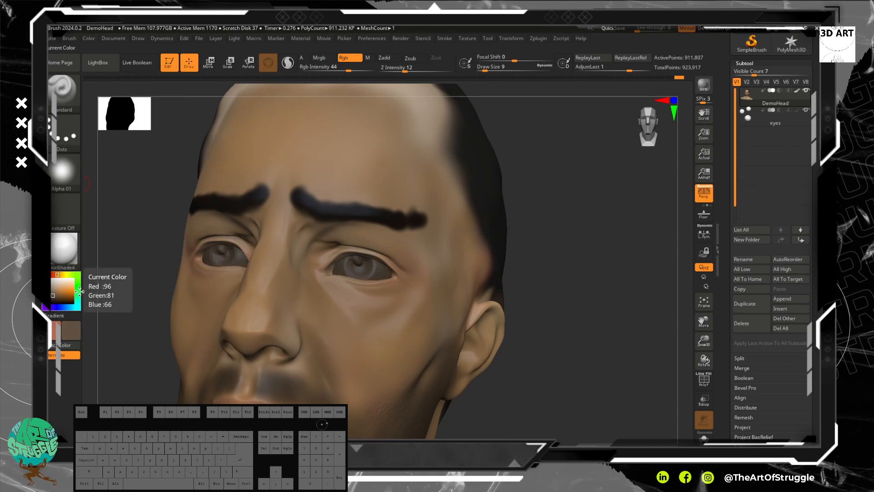
left_click(49, 299)
left_click_drag(298, 194, 369, 216)
key("bracketleft")
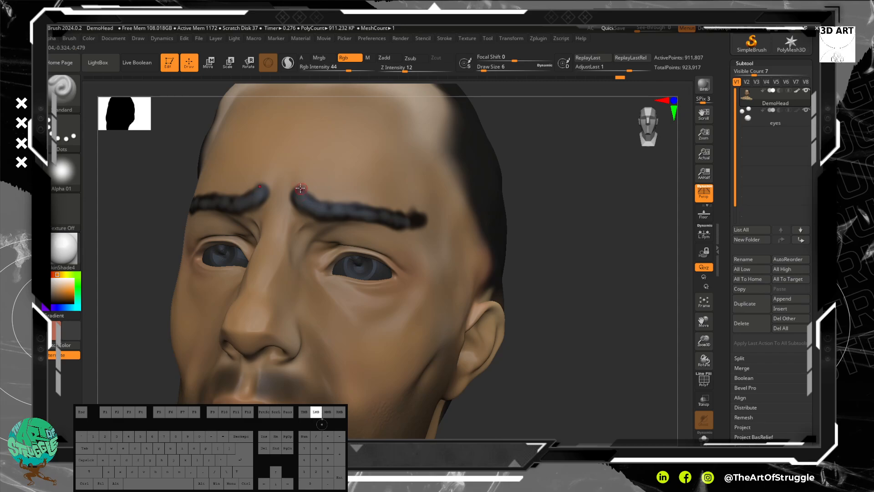
left_click(385, 58)
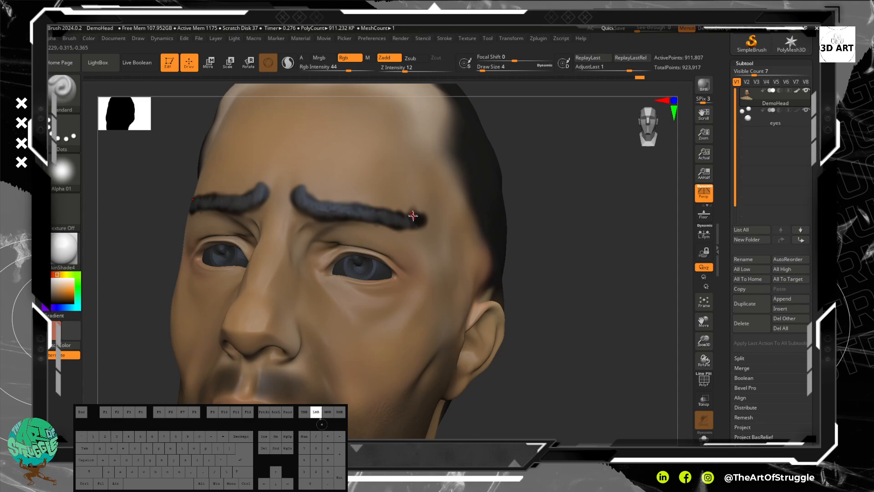
Step: Choose a near-black colour, raise the Z Intensity to 29 and undo the test stroke on the eyebrow
left_click_drag(53, 298, 53, 301)
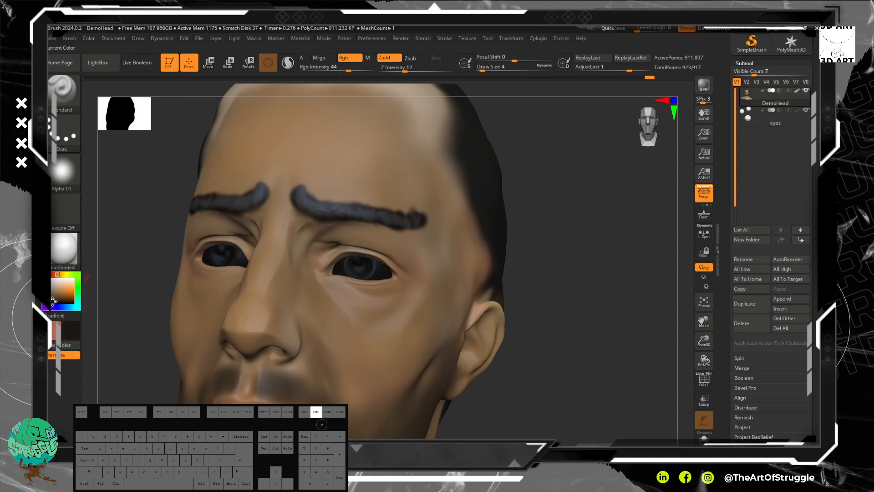
left_click_drag(569, 238, 535, 220)
left_click_drag(307, 179, 315, 185)
key("alt")
left_click_drag(439, 66, 418, 67)
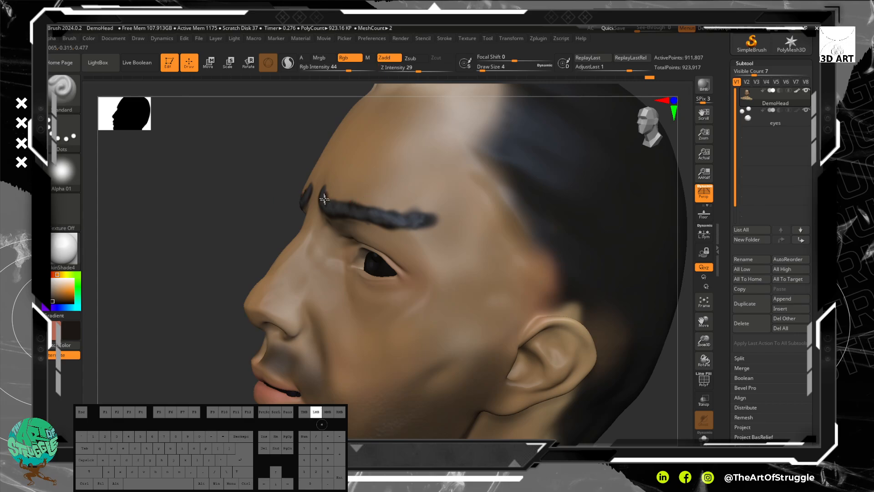
left_click_drag(216, 206, 300, 189)
key("ctrl+z")
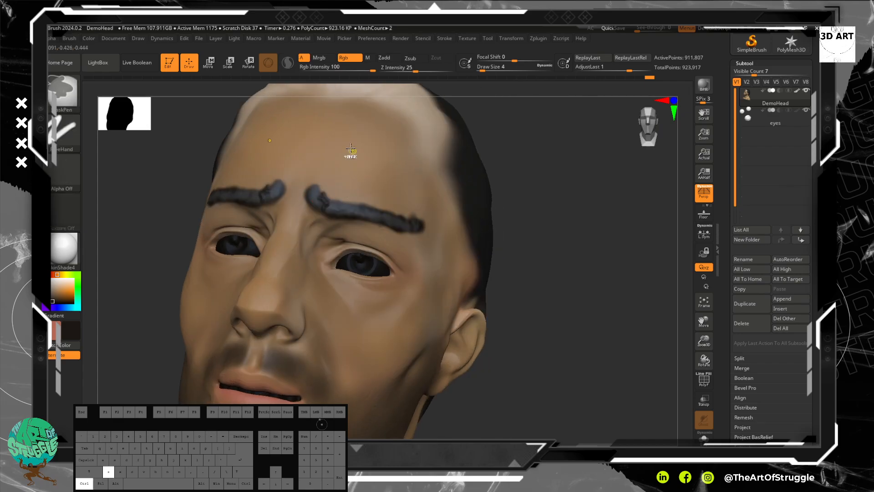
Step: Try raised near-black strokes along the eyebrow with a larger draw size
key("bracketright")
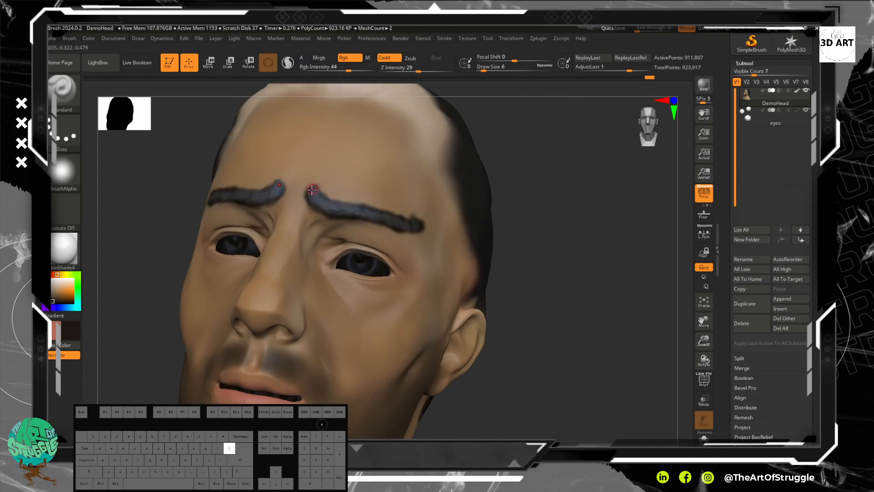
mouse_move(313, 188)
left_mouse_down()
mouse_move(324, 203)
mouse_move(423, 227)
left_mouse_up()
left_click_drag(354, 210, 418, 225, "shift")
left_click_drag(638, 272, 588, 260)
key("ctrl+z")
key("ctrl+z")
left_click_drag(245, 206, 274, 207)
key("ctrl+z")
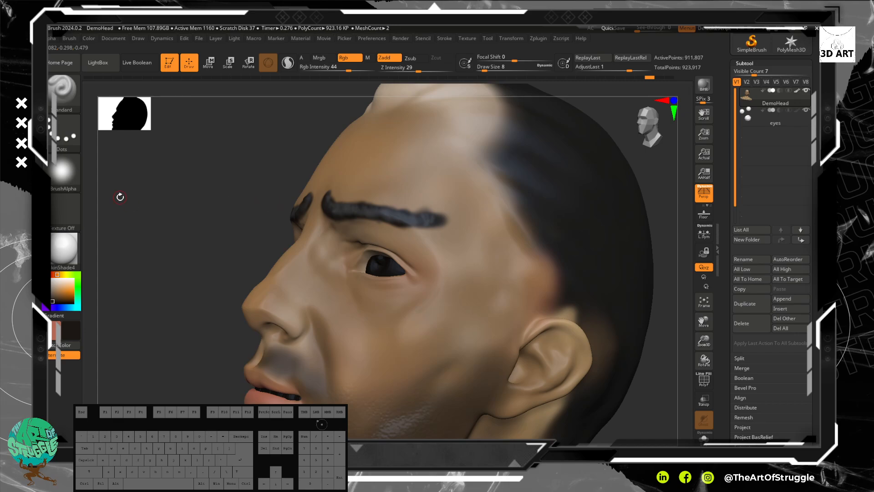
Step: Try Alpha 08 on the eyebrow and with test strokes on the cheek
left_click(64, 170)
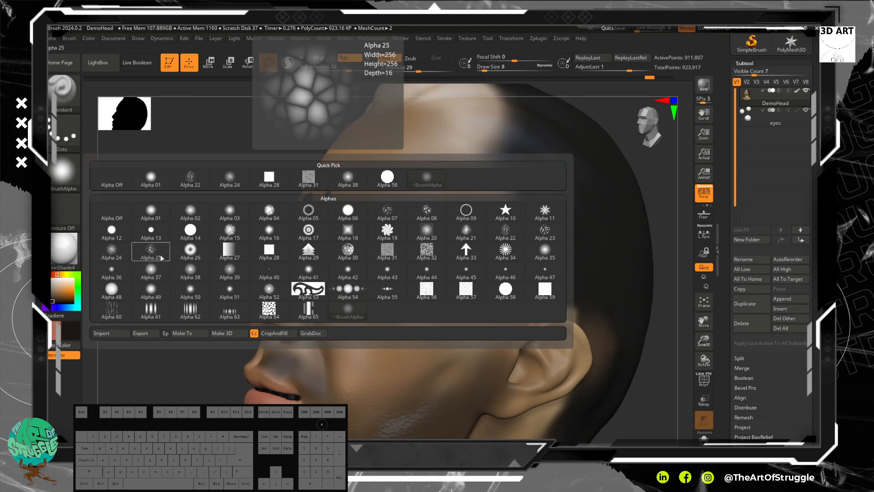
left_click(421, 214)
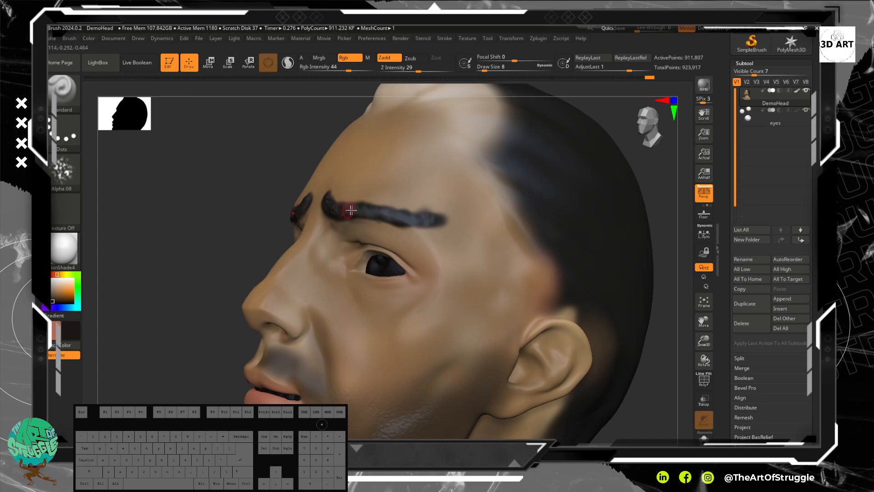
key("ctrl")
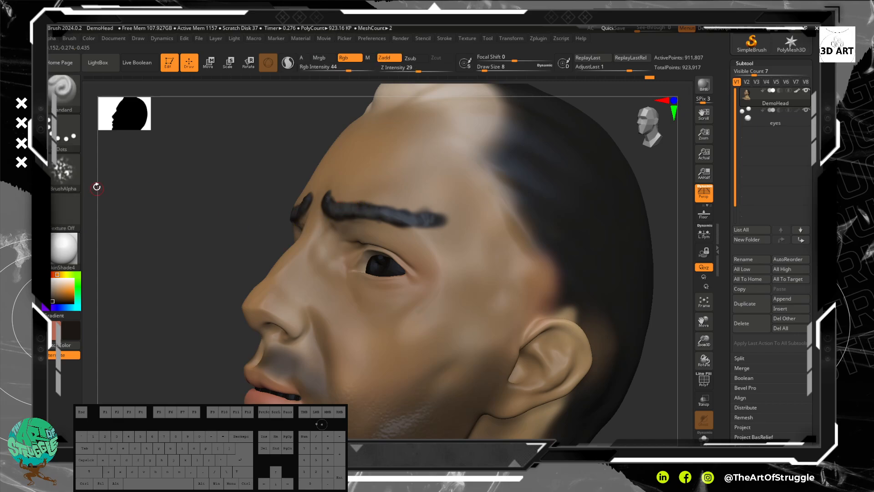
left_click(68, 175)
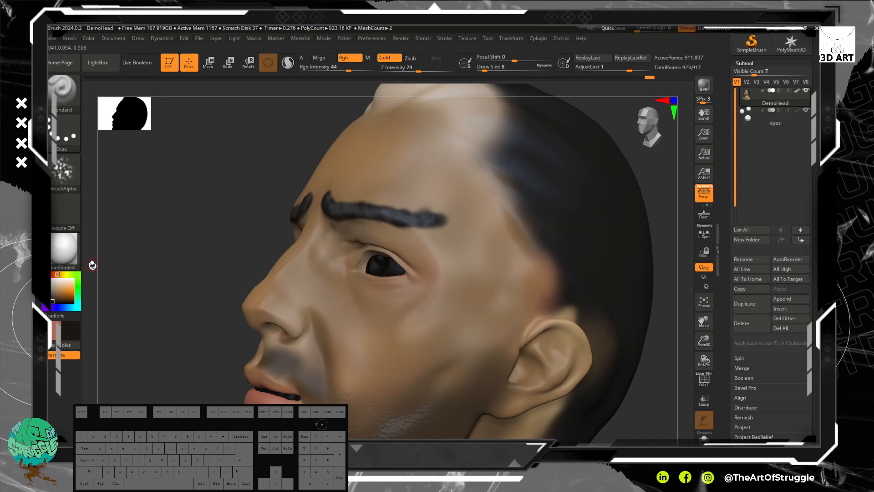
left_click_drag(92, 264, 255, 273)
mouse_move(329, 312)
left_mouse_down()
mouse_move(390, 347)
mouse_move(405, 343)
mouse_move(385, 367)
left_mouse_up()
key("ctrl+z")
mouse_move(361, 328)
left_mouse_down("alt")
mouse_move(394, 338)
mouse_move(339, 325)
left_mouse_up("alt")
left_click_drag(387, 337, 383, 341, "alt")
key("ctrl+z")
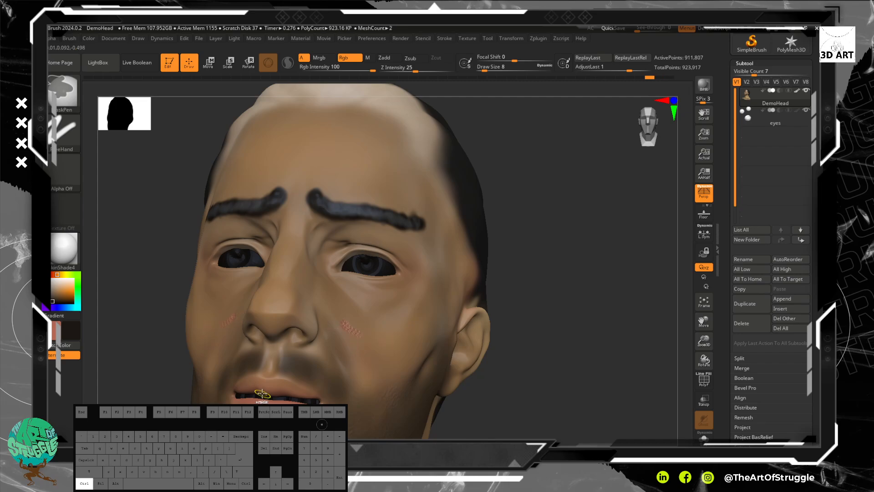
Step: Switch the brush to Alpha 40 and paint fine near-black texture along the eyebrows at draw size 8
left_click(64, 171)
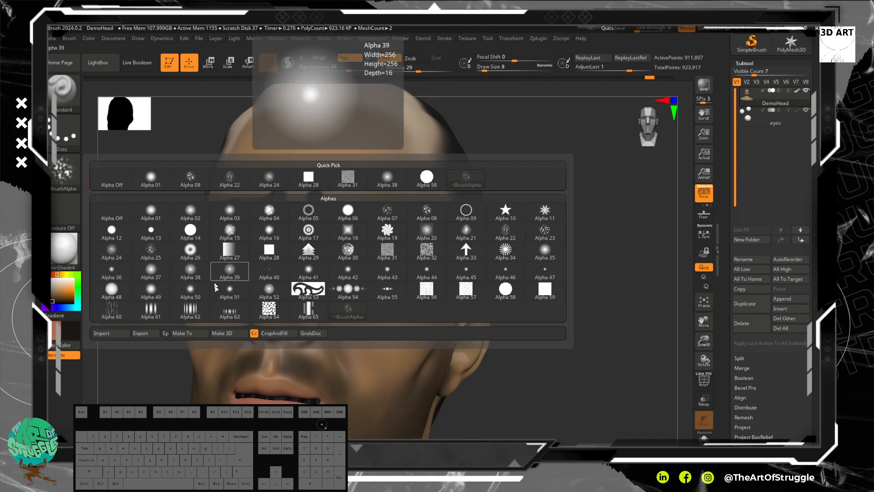
left_click(261, 276)
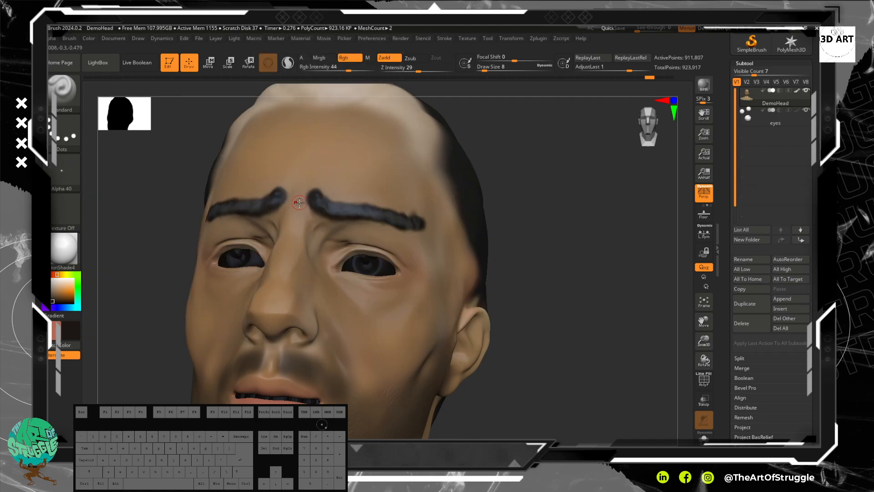
left_click_drag(313, 201, 352, 214)
key("ctrl")
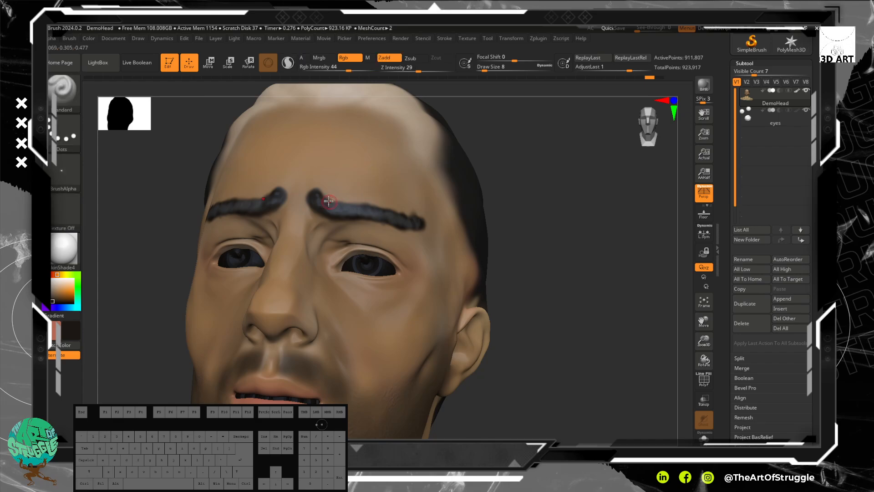
left_click_drag(325, 206, 397, 221)
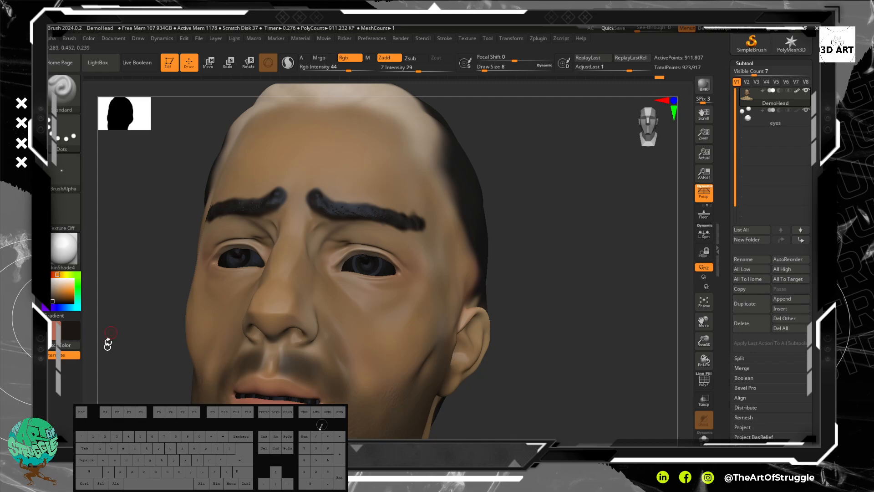
Step: Set the paint colour to a greyish brown, RGB 125, 104, 81
left_click_drag(57, 303, 59, 298)
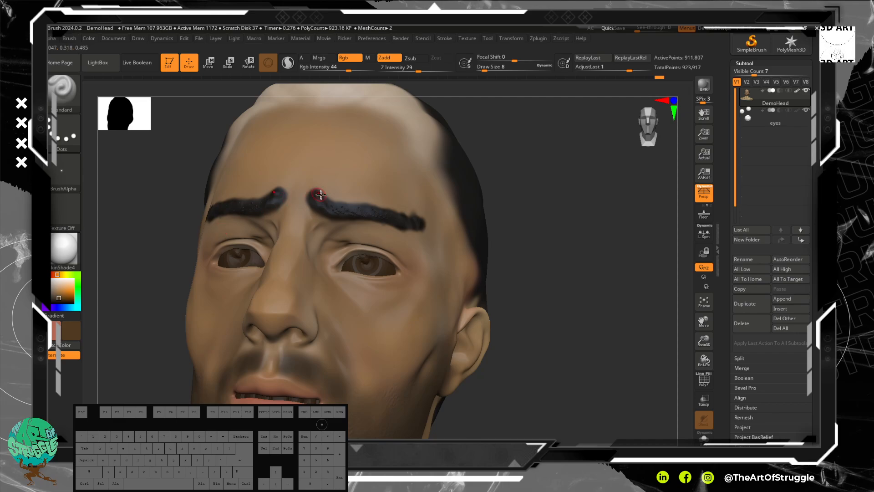
key("ctrl")
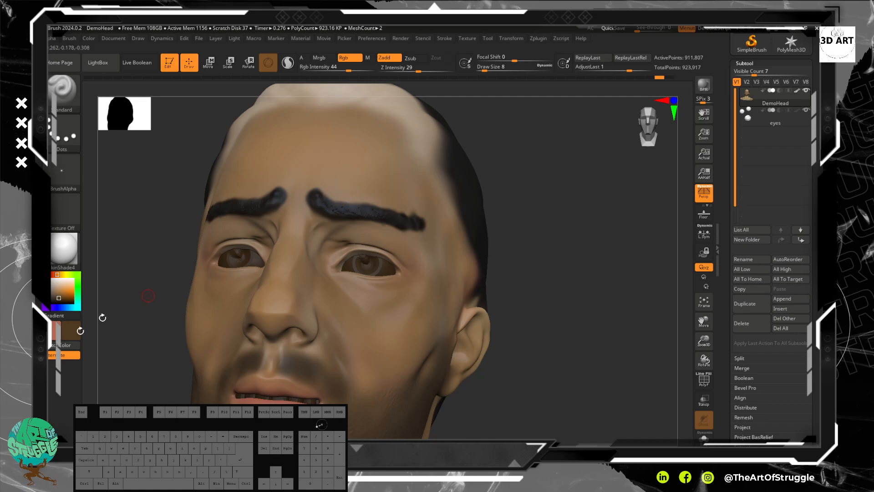
left_click(53, 297)
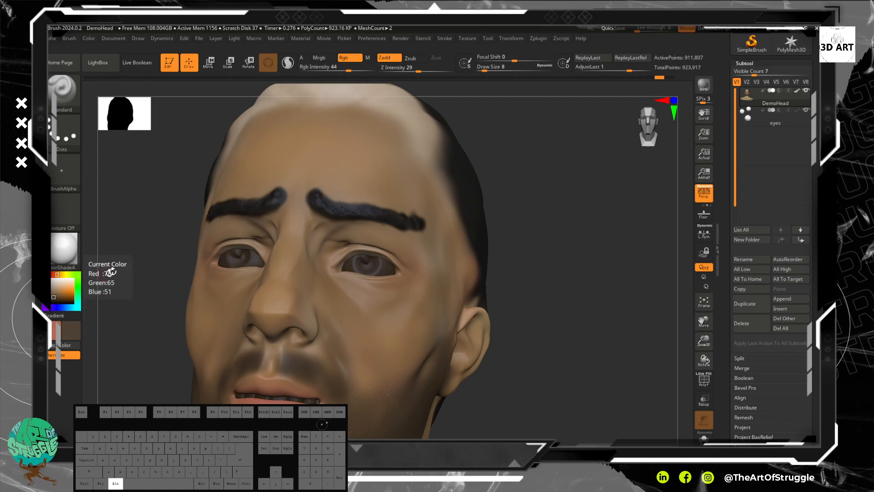
left_click(63, 297, "alt")
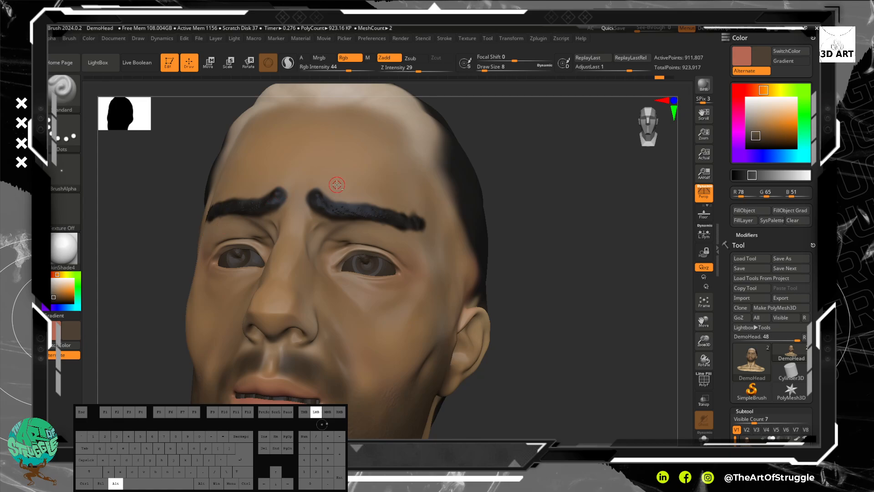
left_click(70, 331)
mouse_move(68, 304)
left_click(85, 340)
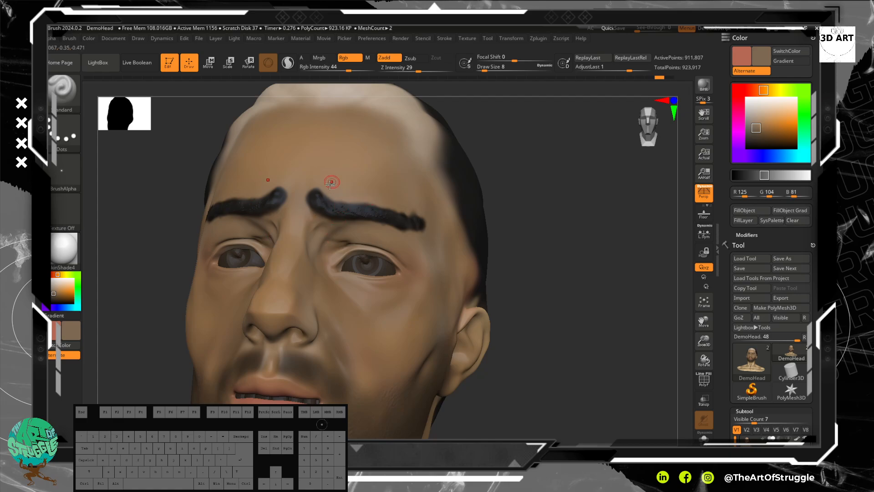
Step: Smooth the eyebrows from their inner ends to their tails to blend the hard edges into the skin
left_click_drag(331, 182, 329, 195, "shift")
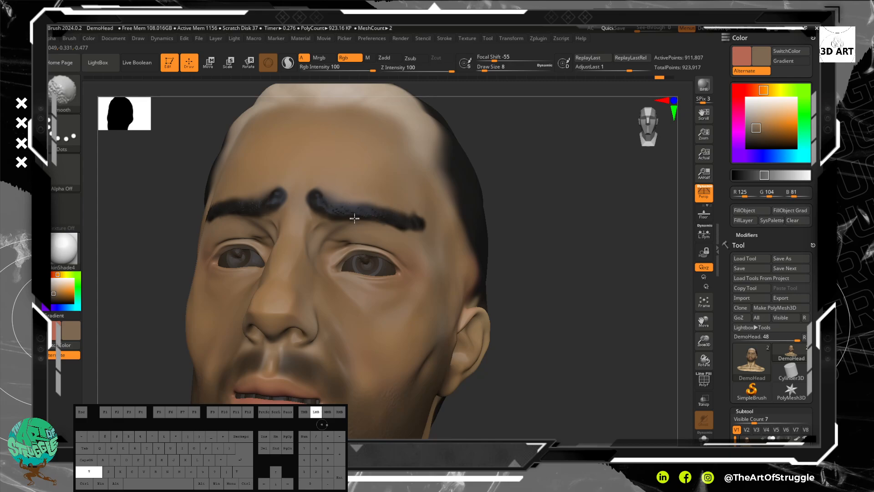
left_click_drag(329, 206, 339, 208, "shift")
mouse_move(340, 208)
left_mouse_down("shift")
mouse_move(304, 204)
mouse_move(405, 222)
left_mouse_up("shift")
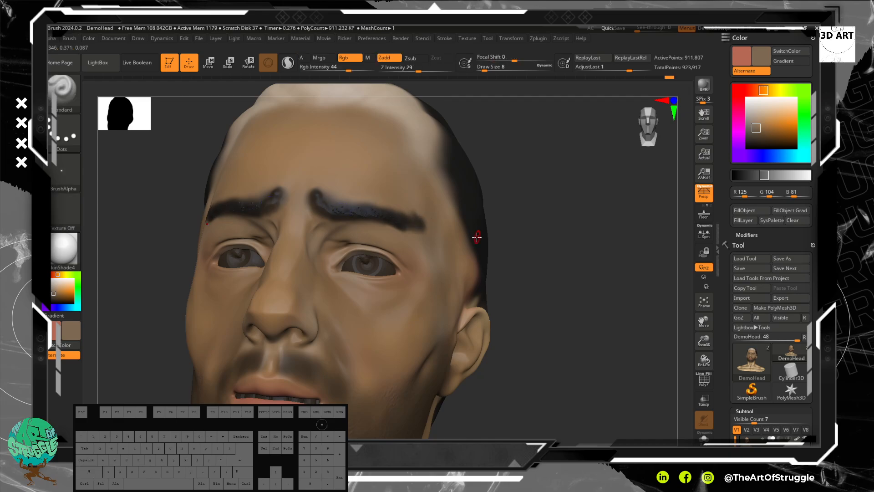
Step: Paint fine greyish-brown hair texture over the eyebrow from its outer end toward the nose
key("f")
left_click_drag(547, 284, 529, 277, "shift")
left_click_drag(481, 256, 506, 316, "alt")
left_click_drag(671, 303, 594, 287)
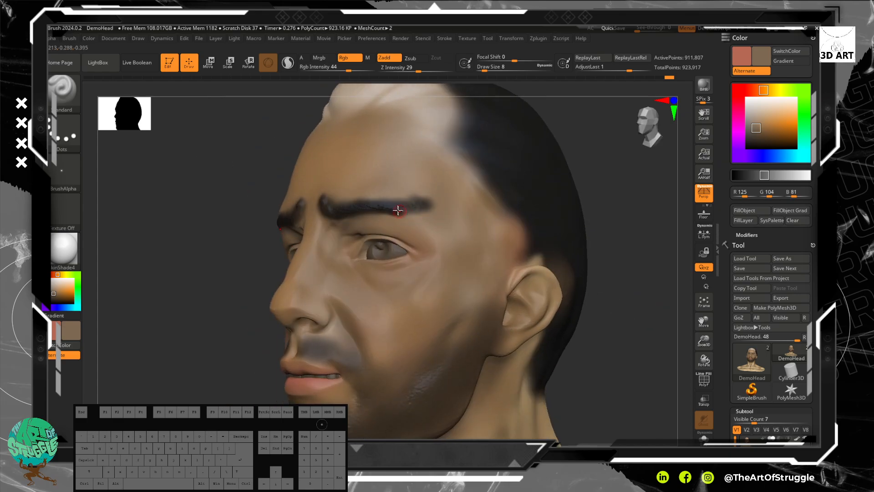
mouse_move(386, 206)
left_mouse_down()
mouse_move(430, 209)
mouse_move(373, 199)
left_mouse_up()
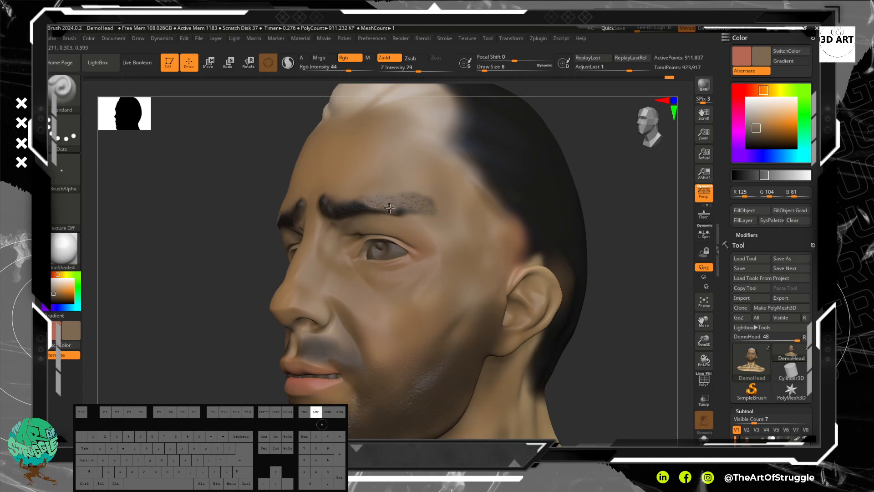
left_click_drag(351, 208, 334, 206)
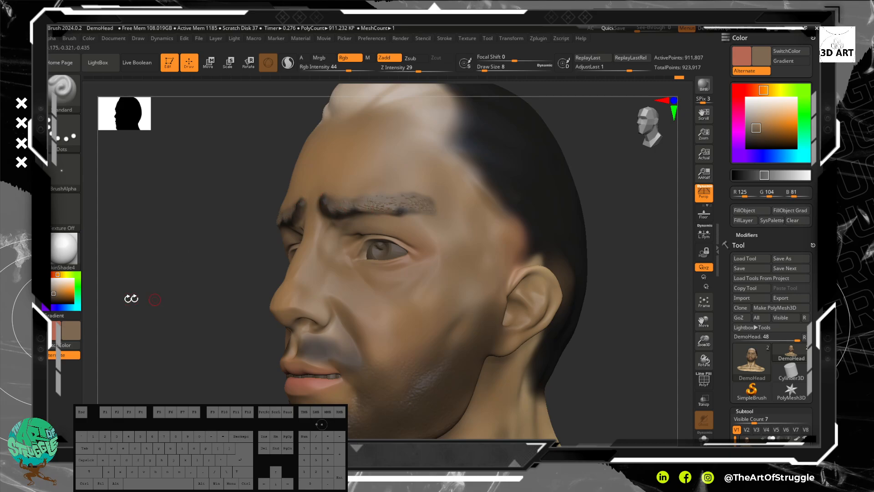
Step: Pick a dark brown, RGB 40, 29, 17, and paint it back over the eyebrow hair along its whole length
left_click(58, 301)
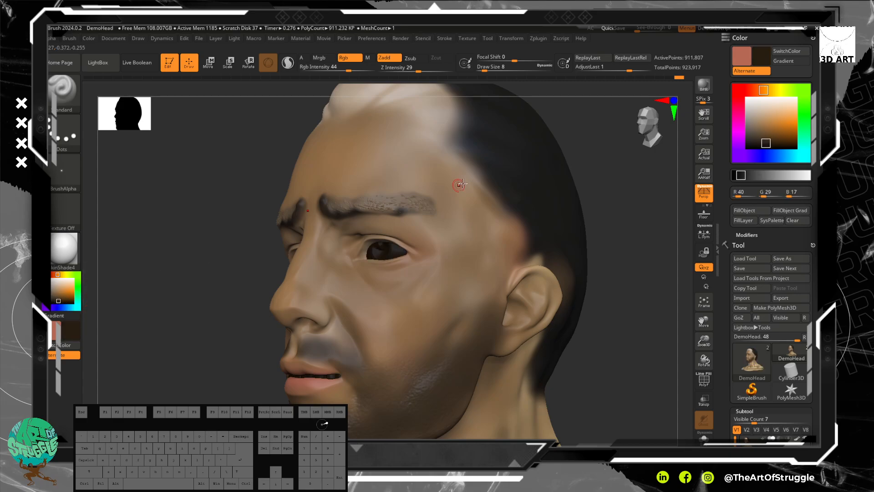
mouse_move(347, 208)
left_mouse_down()
mouse_move(337, 204)
mouse_move(422, 205)
mouse_move(404, 215)
left_mouse_up()
left_click_drag(219, 221, 245, 224)
left_click_drag(533, 213, 506, 212)
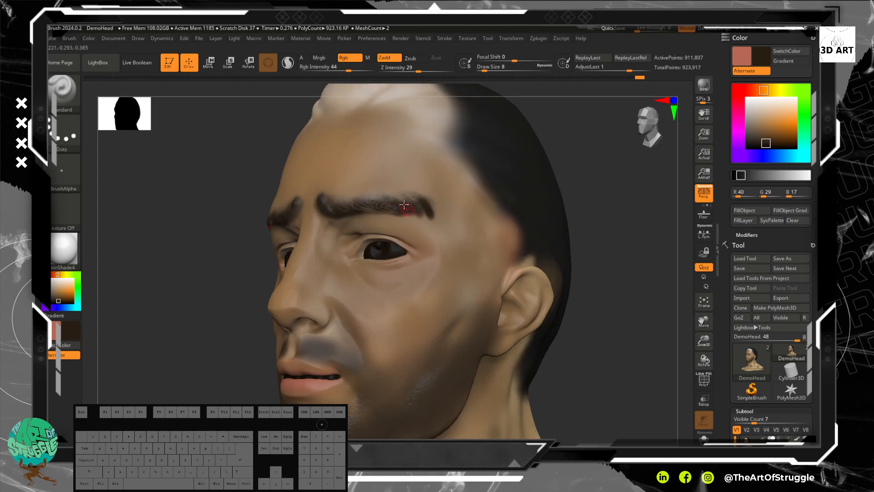
left_click_drag(428, 217, 326, 206)
Step: Build up the inner ends of both eyebrows with dark brown strokes from the front view
mouse_move(617, 291)
left_mouse_down()
mouse_move(603, 252)
mouse_move(605, 265)
left_mouse_up()
left_click_drag(487, 201, 503, 249, "alt")
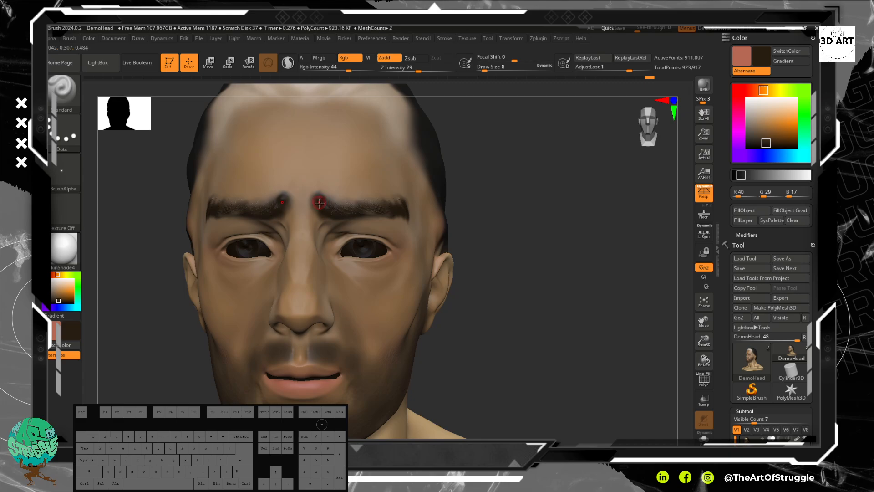
left_click_drag(318, 204, 321, 202)
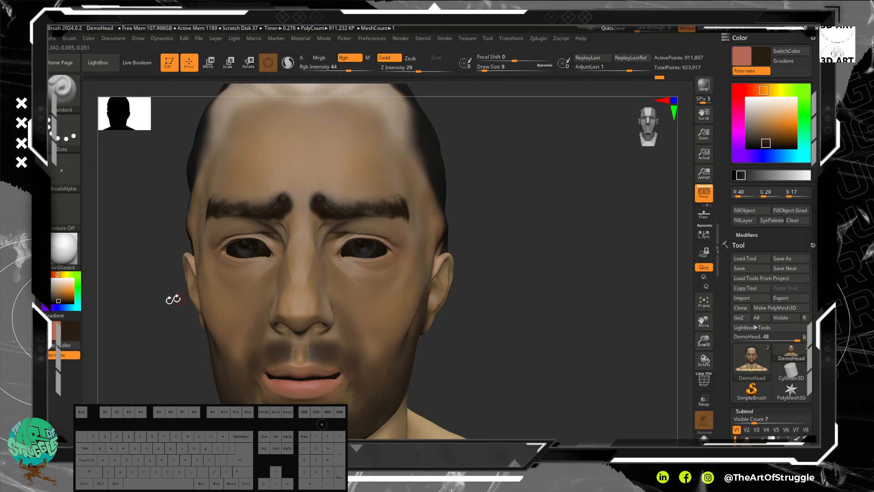
Step: Switch to the reddish secondary colour, turn off Zadd and paint over the skin at the eyebrows' inner edges
left_click(70, 331)
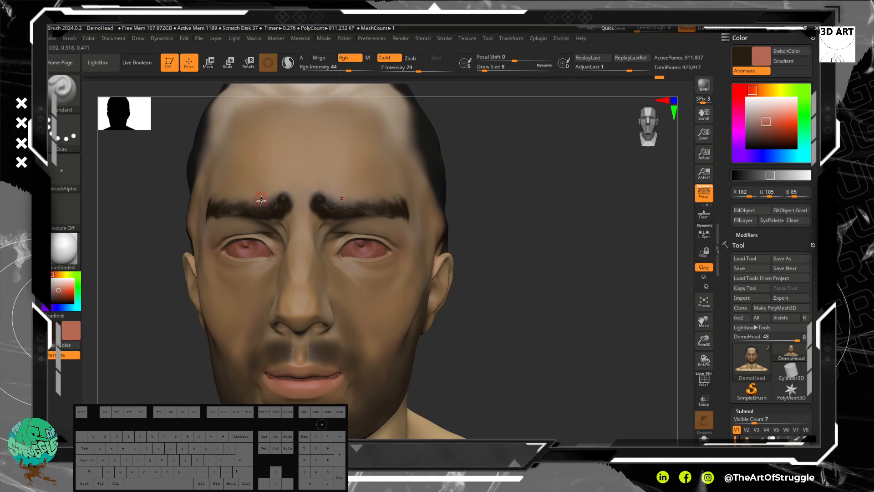
left_click(389, 59)
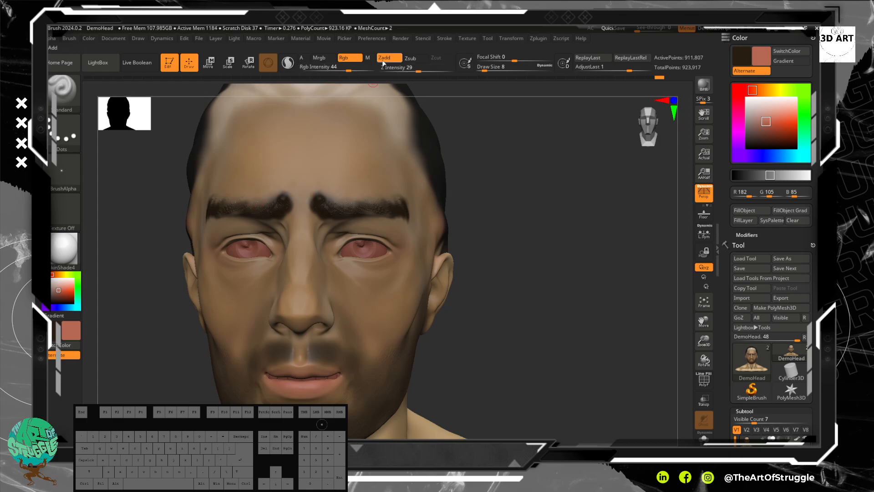
mouse_move(313, 220)
left_mouse_down()
mouse_move(313, 192)
mouse_move(314, 220)
left_mouse_up()
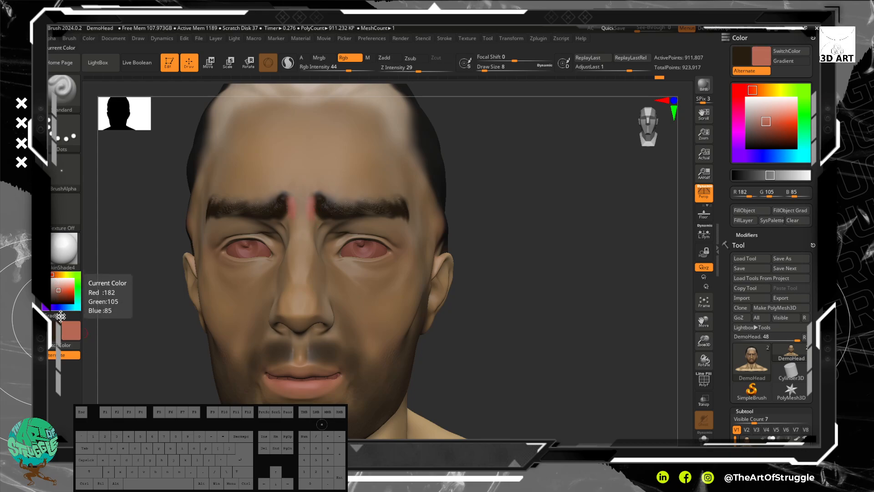
Step: Pick a tan skin colour, RGB 182, 151, 93, and paint over the reddish areas between the eyebrows
left_click_drag(56, 286, 59, 285)
left_click(58, 283)
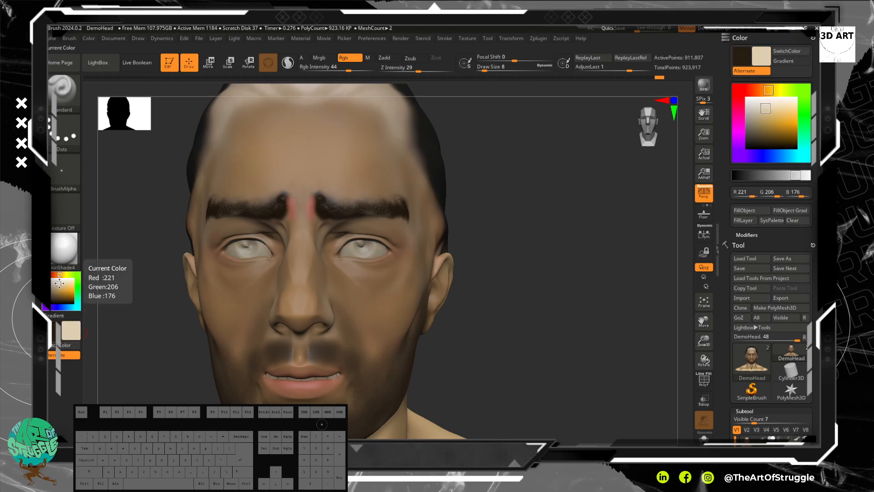
left_click_drag(59, 293, 58, 290)
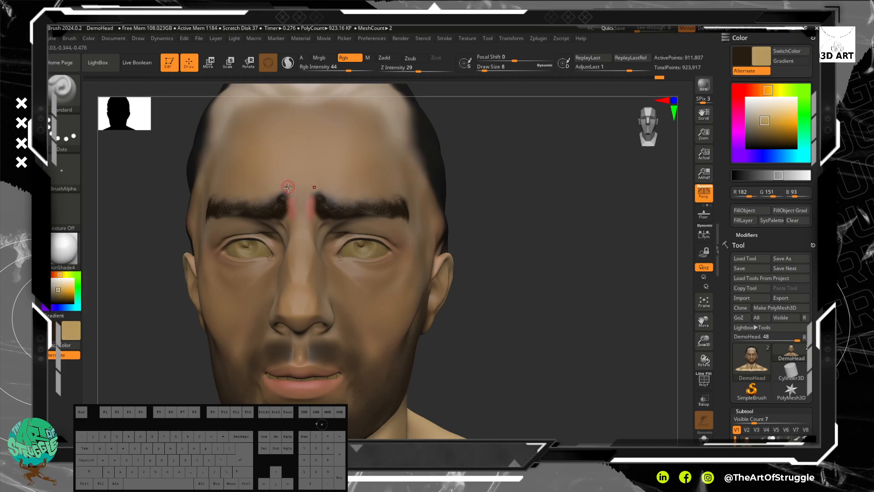
left_click_drag(309, 197, 313, 217)
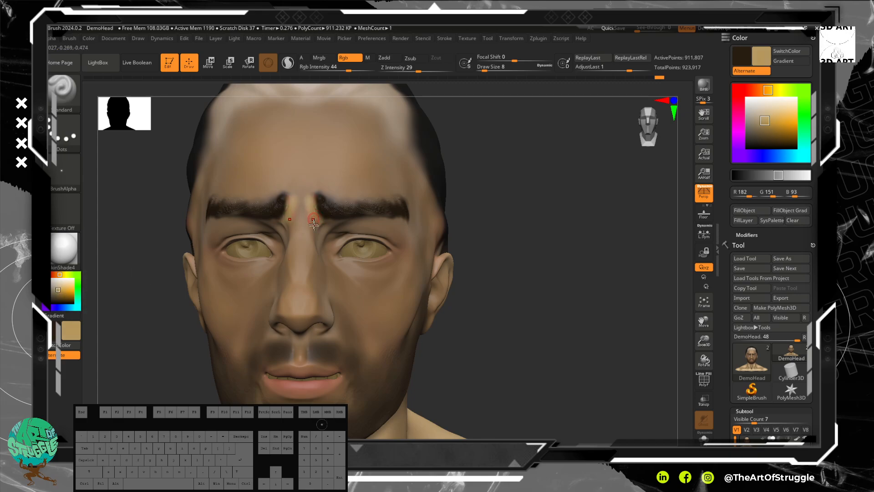
Step: Darken the colour to ochre, RGB 143, 114, 59, and paint the skin between the eyebrows and along their edges
left_click(60, 294)
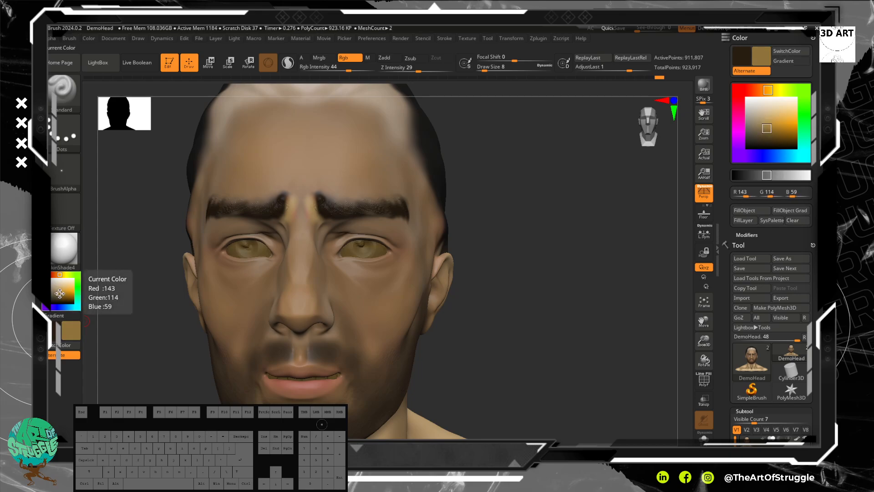
left_click_drag(305, 194, 306, 203)
left_click_drag(307, 201, 310, 210)
left_click_drag(310, 207, 314, 215)
left_click_drag(315, 209, 324, 194)
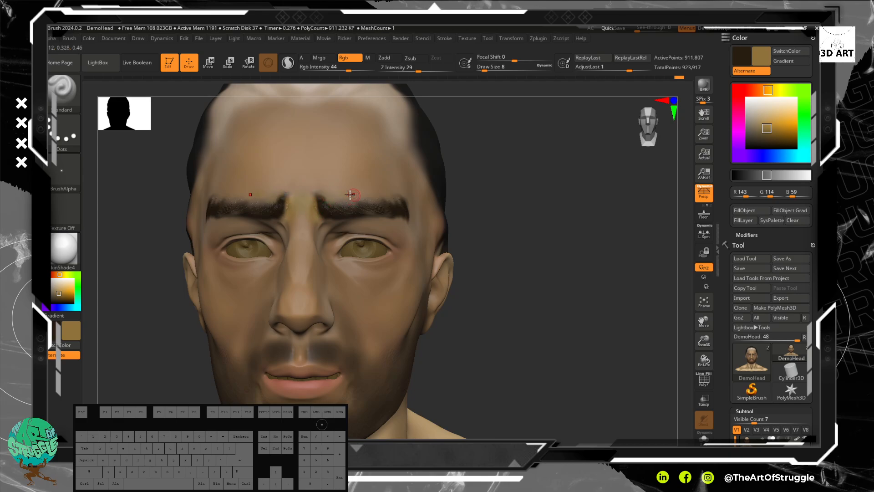
mouse_move(405, 202)
left_mouse_down()
mouse_move(394, 222)
mouse_move(386, 219)
left_mouse_up()
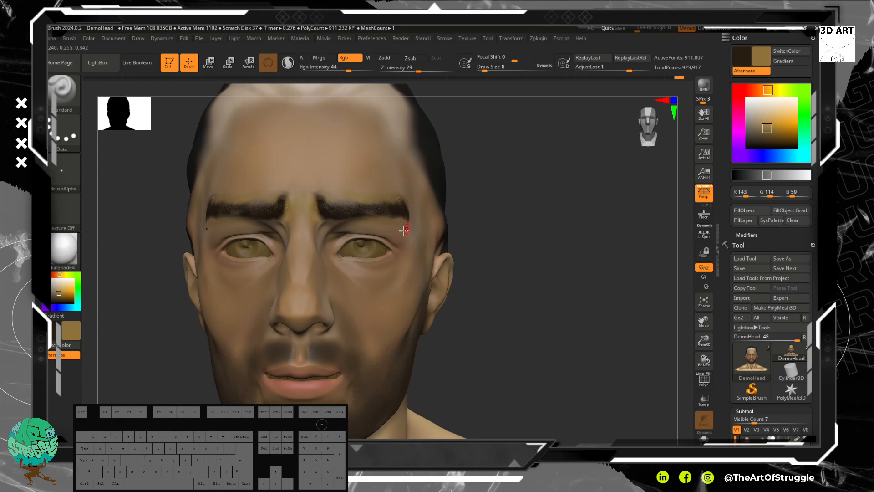
Step: Smooth the ochre paint around both eyebrows at draw size 14 to blend it with the skin
key("shift")
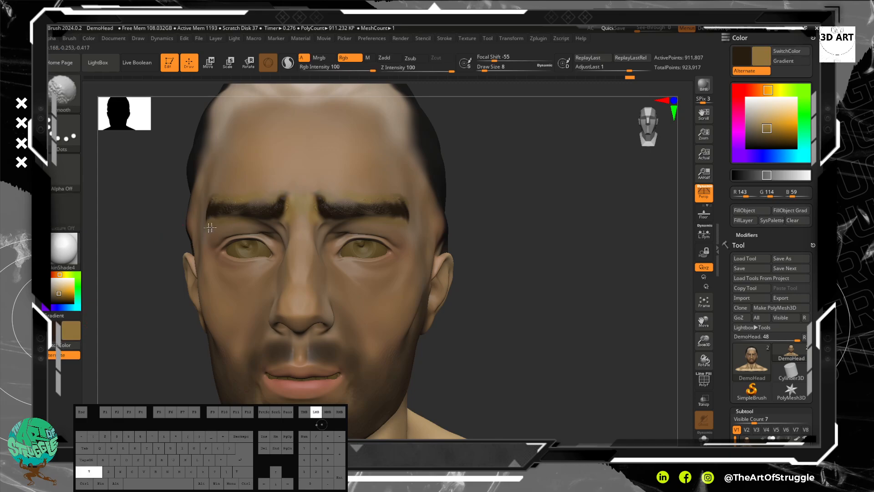
mouse_move(287, 195)
left_mouse_down("shift")
mouse_move(284, 211)
mouse_move(294, 202)
left_mouse_up("shift")
key("bracketright")
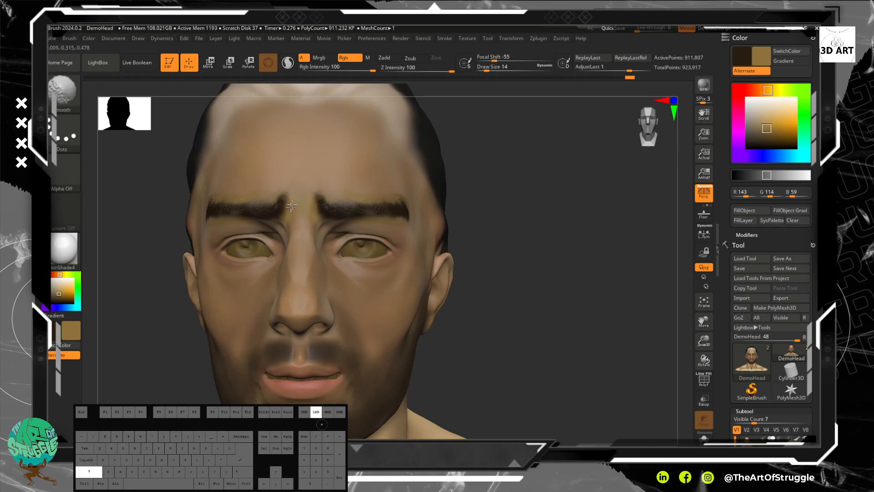
left_click_drag(205, 197, 273, 200, "shift")
left_click_drag(327, 217, 397, 217, "shift")
Step: Paint an ochre stroke along the skin beneath the eye from a three-quarter close-up
mouse_move(516, 268)
left_mouse_down()
mouse_move(513, 231)
mouse_move(513, 270)
mouse_move(477, 195)
mouse_move(496, 232)
mouse_move(533, 246)
mouse_move(469, 152)
left_mouse_up()
left_click_drag(523, 193, 513, 213, "alt")
left_click_drag(585, 180, 589, 213)
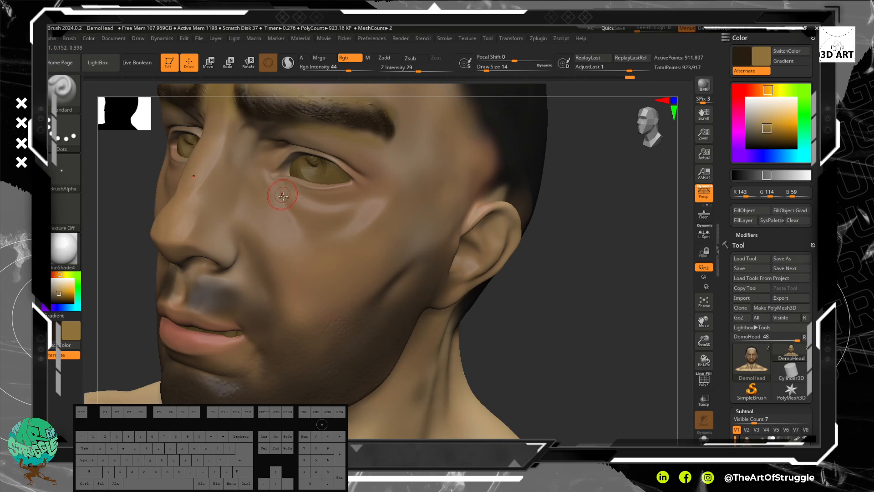
left_click_drag(280, 200, 342, 214)
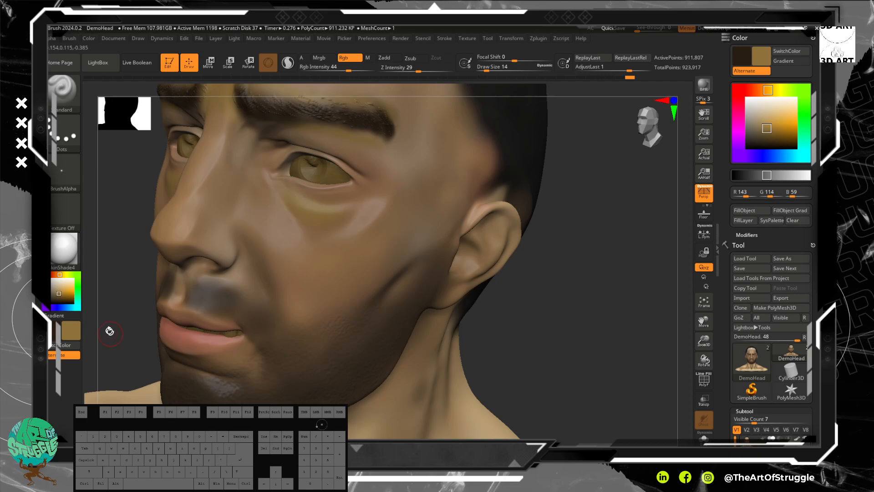
Step: Pick a light orange skin colour, RGB 203, 146, 96, and paint it over the ochre beneath the eye with a smaller brush
key("c")
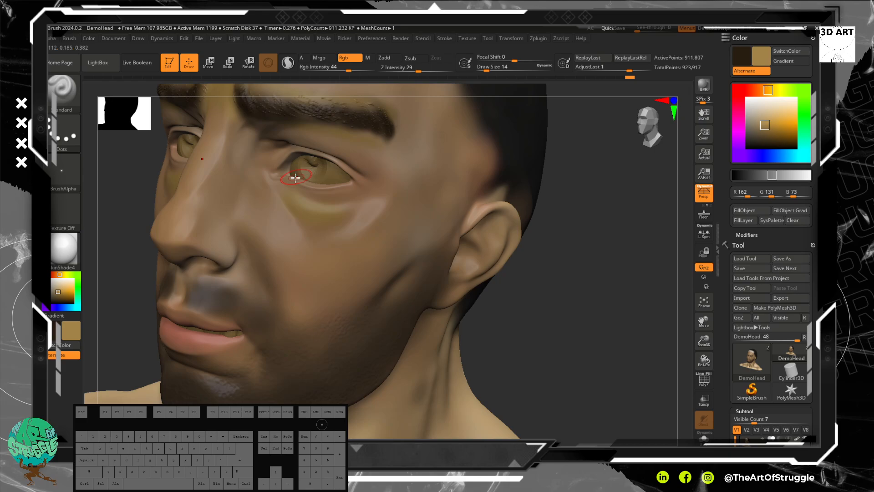
left_click(65, 287)
left_click(66, 288)
left_click(65, 288)
left_click(62, 287)
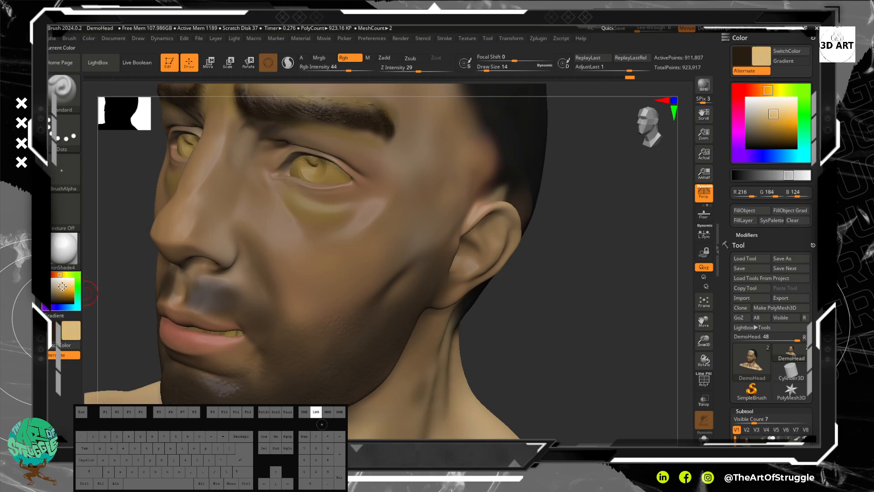
left_click(56, 273)
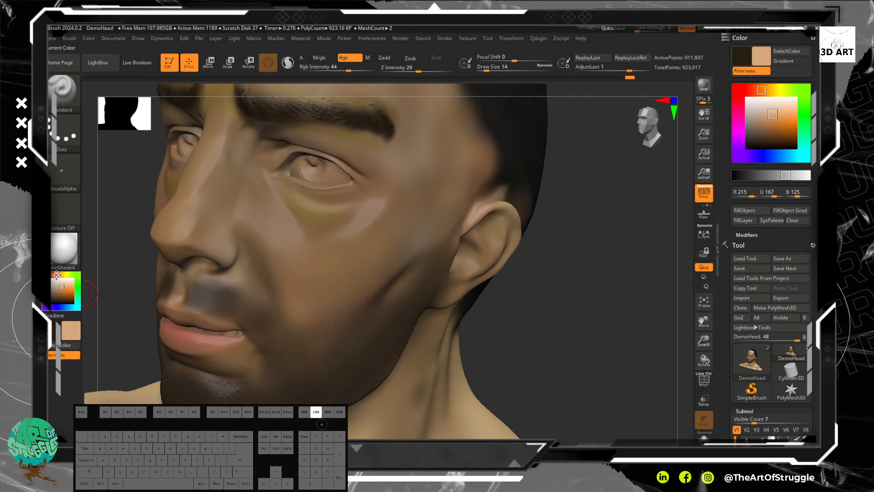
left_click(62, 288)
left_click(61, 288)
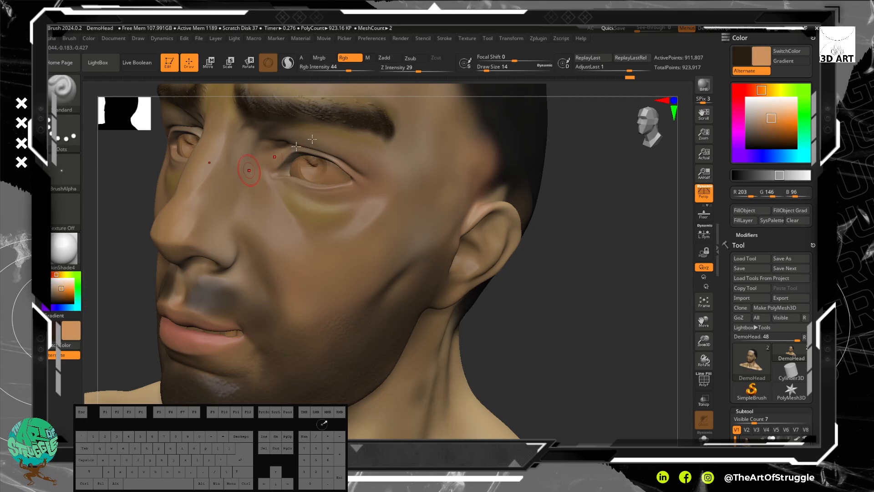
key("ctrl")
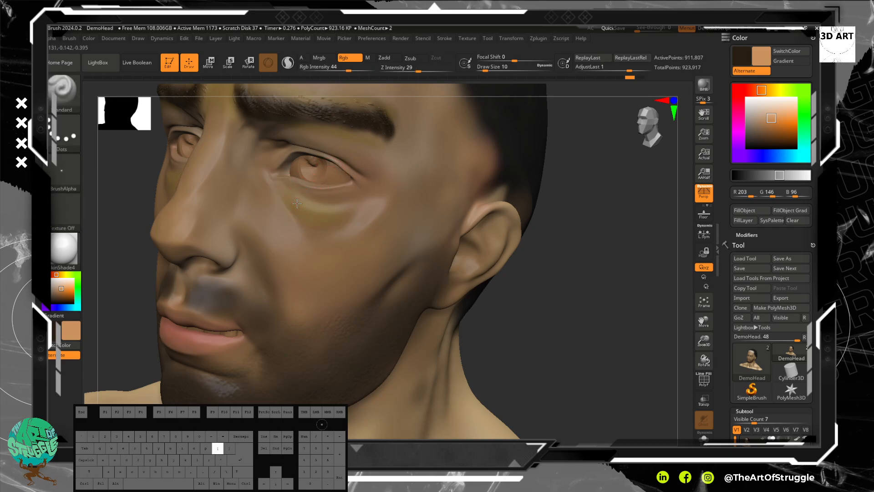
left_click_drag(295, 206, 313, 213, "shift")
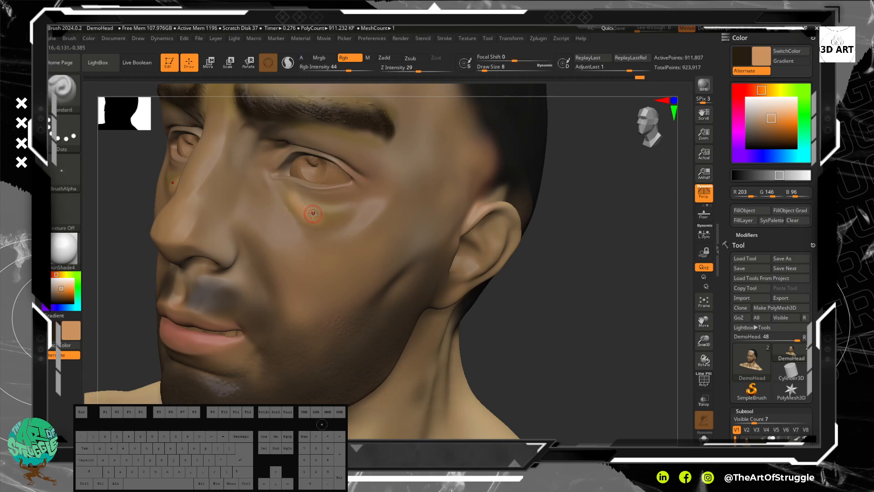
Step: Set the draw size and Rgb Intensity to 18 and soften the light orange paint on the under-eye bag
key("bracketright")
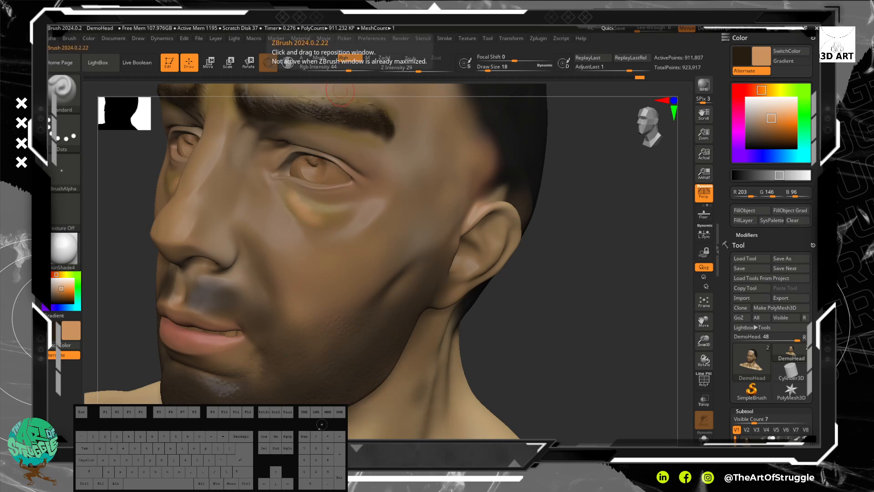
left_click_drag(348, 71, 320, 70)
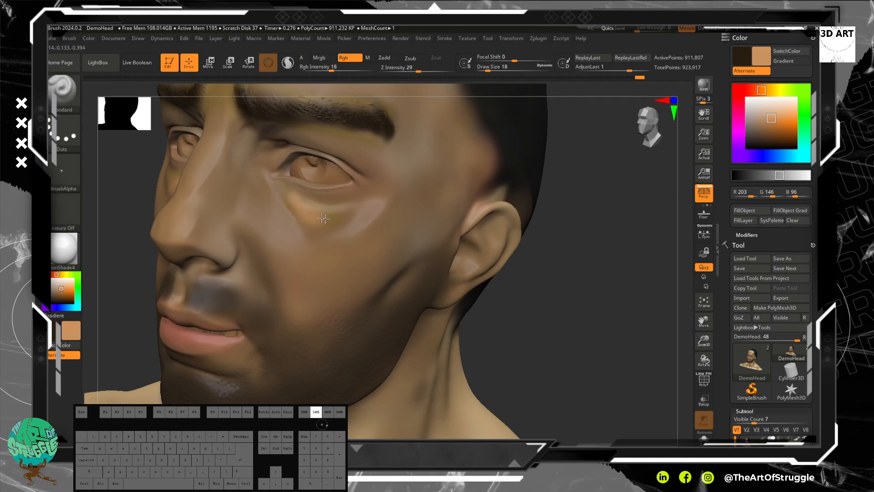
key("shift")
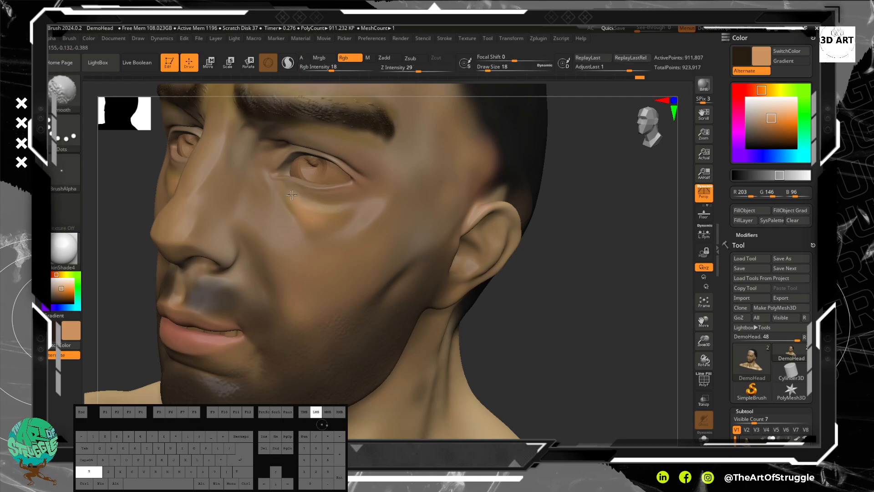
left_click_drag(296, 195, 302, 205, "shift")
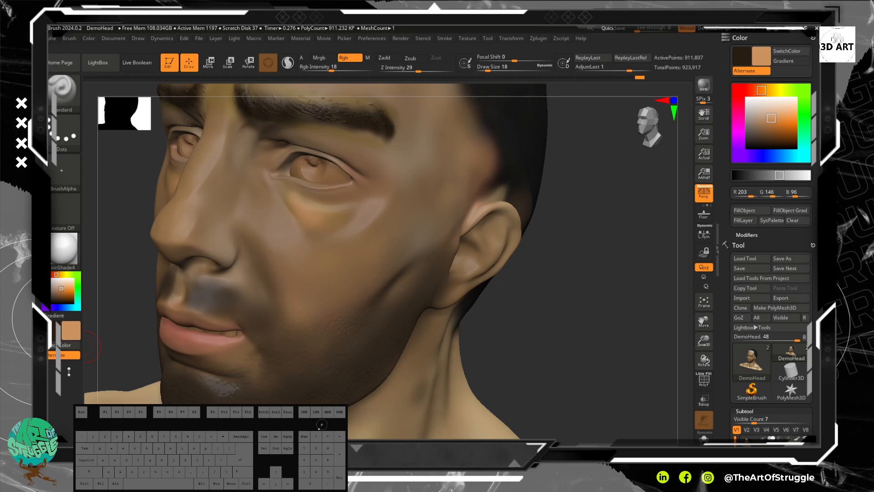
Step: Layer faint dark brown and light orange strokes over the under-eye bag and the cheek beside the nose
left_click(64, 345)
mouse_move(324, 221)
left_mouse_down()
mouse_move(291, 199)
mouse_move(299, 210)
left_mouse_up()
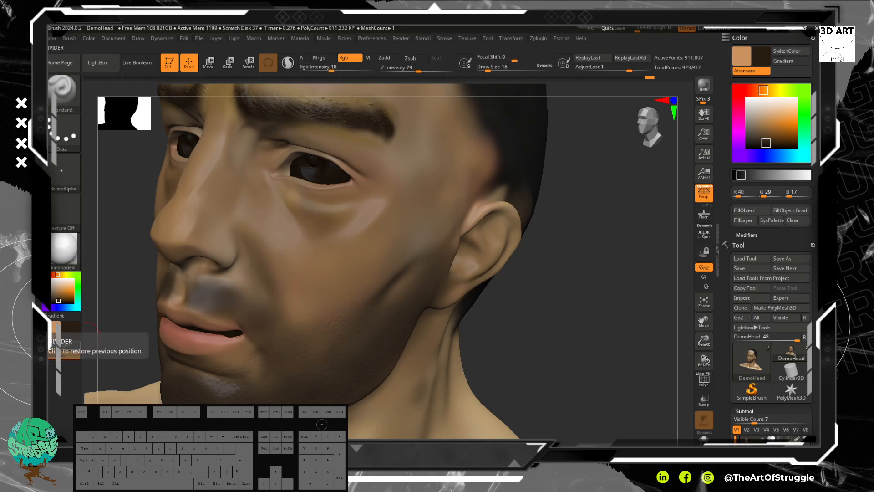
key("v")
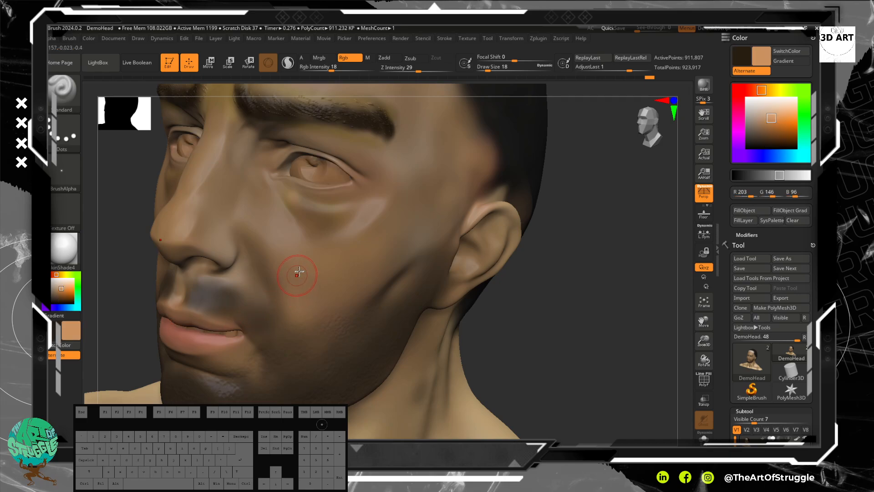
mouse_move(296, 202)
left_mouse_down()
mouse_move(307, 213)
mouse_move(294, 202)
mouse_move(342, 216)
mouse_move(326, 222)
left_mouse_up()
left_click_drag(264, 205, 279, 259)
left_click_drag(264, 201, 294, 259)
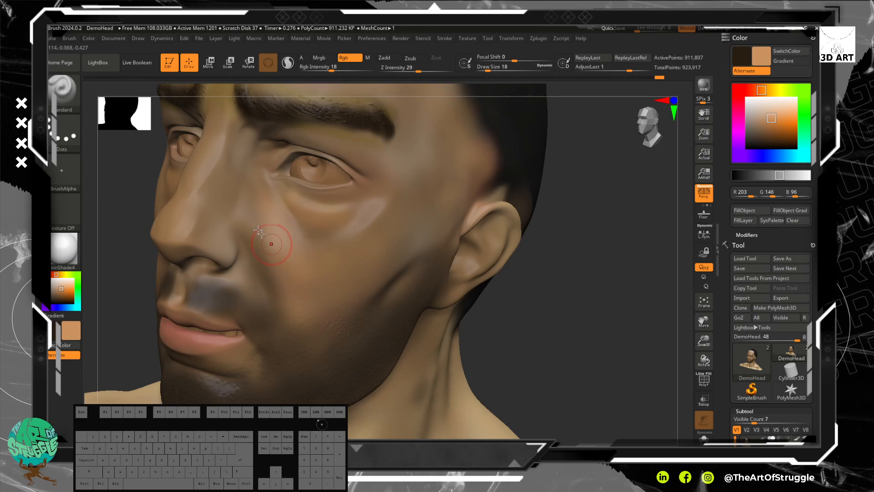
Step: Shade the lower edge of the under-eye bag with dark brown and brighten the bag with light orange
key("v")
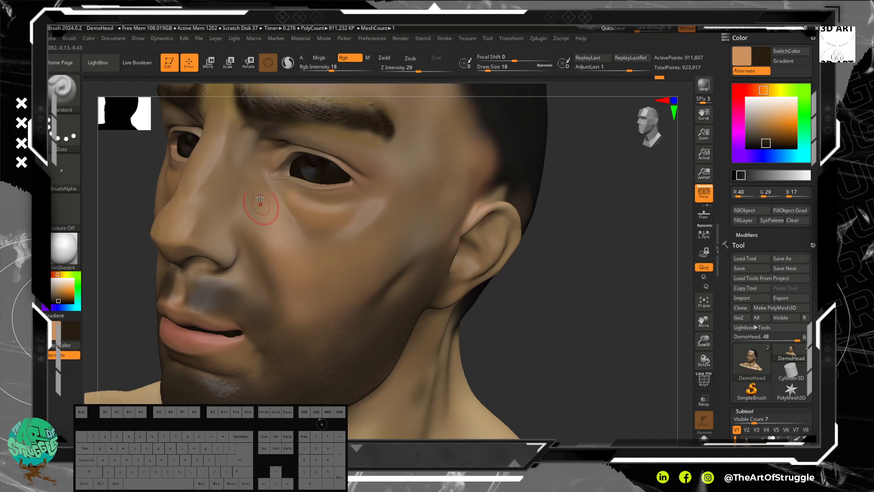
left_click_drag(317, 238, 373, 217)
key("v")
key("v")
key("v")
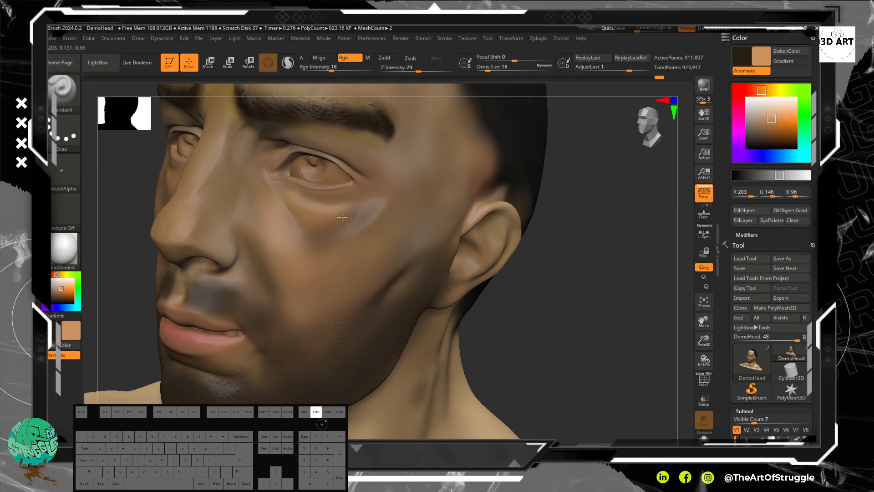
left_click_drag(319, 220, 271, 202)
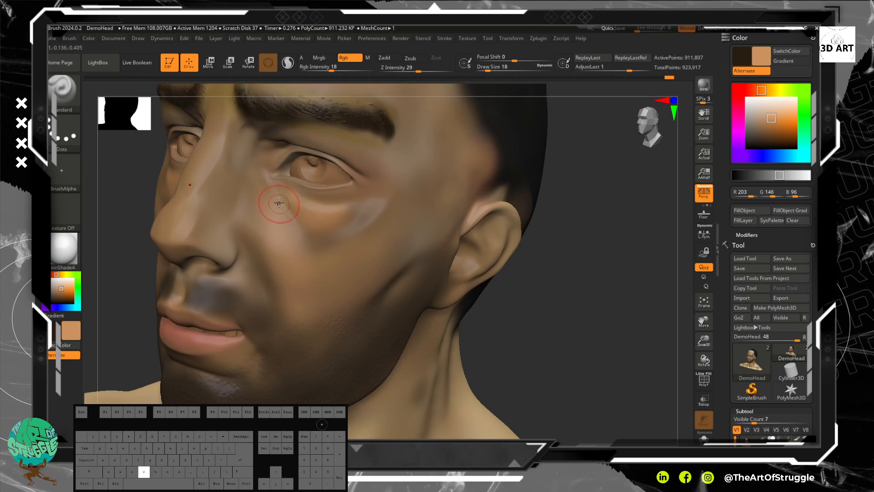
Step: Refine the under-eye crease and upper cheek at draw size 9, alternating dark brown and light orange, and return to the front view
key("v")
key("bracketleft")
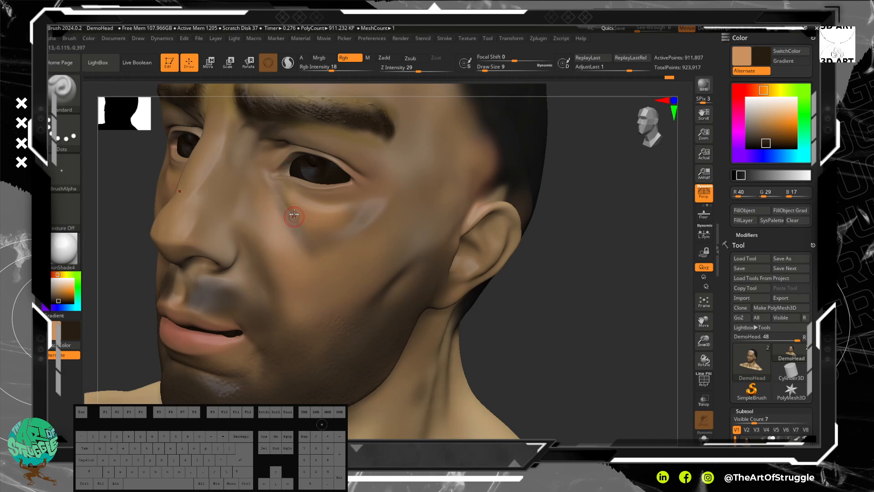
key("v")
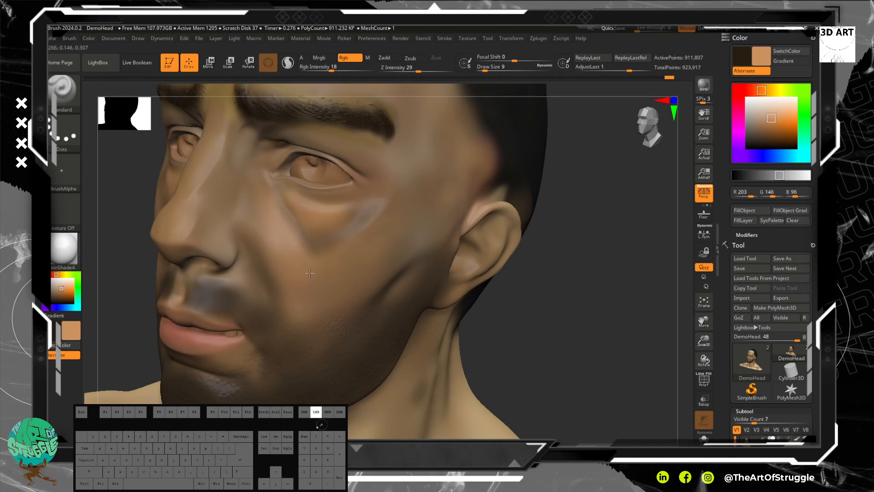
left_click_drag(337, 241, 321, 250)
left_click_drag(594, 387, 563, 278, "alt")
left_click_drag(524, 285, 558, 294)
mouse_move(469, 264)
left_mouse_down("alt")
mouse_move(504, 301)
mouse_move(531, 296)
left_mouse_up("alt")
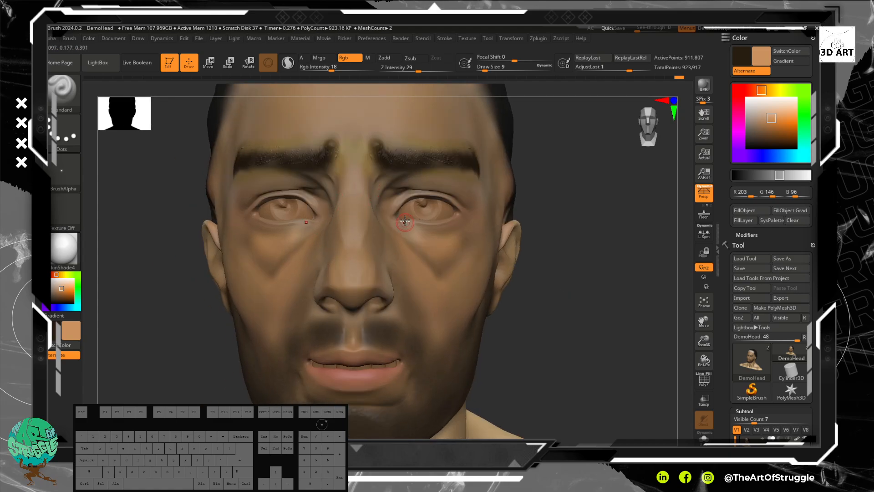
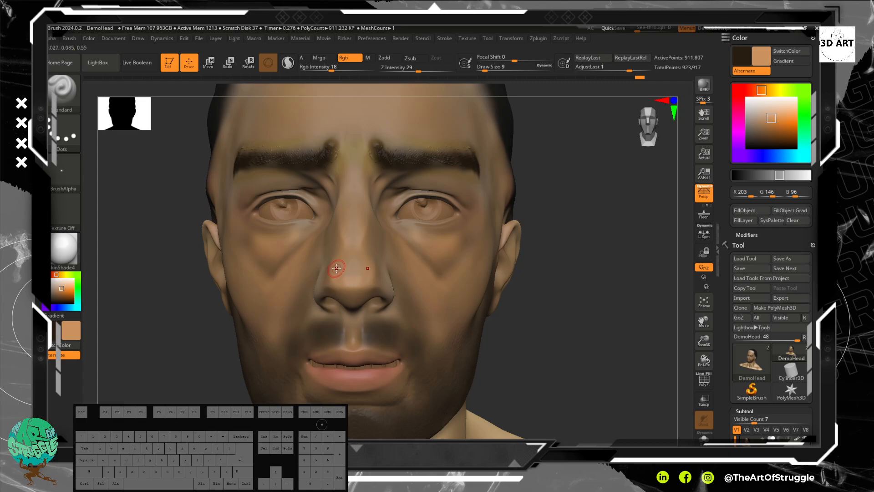
Step: Shade the nostril creases and philtrum with dark brown, and brighten the area between the eyebrows with light orange
key("v")
mouse_move(322, 283)
left_mouse_down()
mouse_move(324, 294)
mouse_move(358, 293)
mouse_move(353, 344)
mouse_move(369, 339)
left_mouse_up()
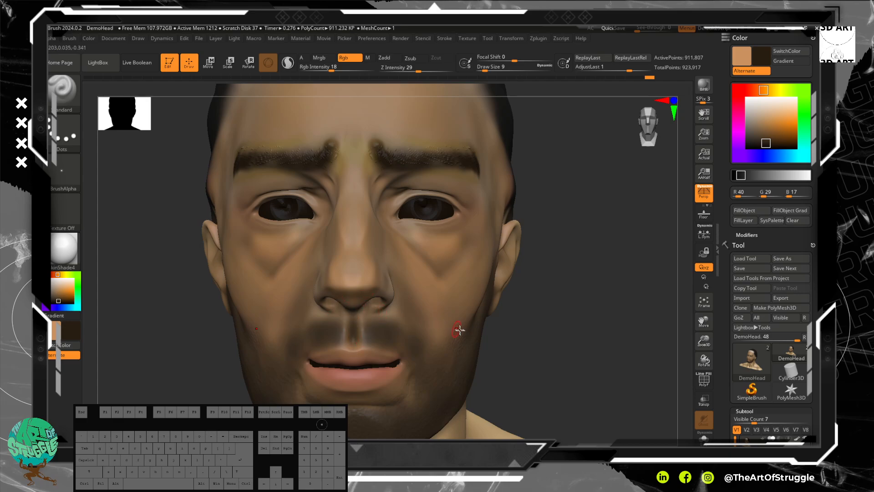
left_click_drag(403, 185, 393, 180)
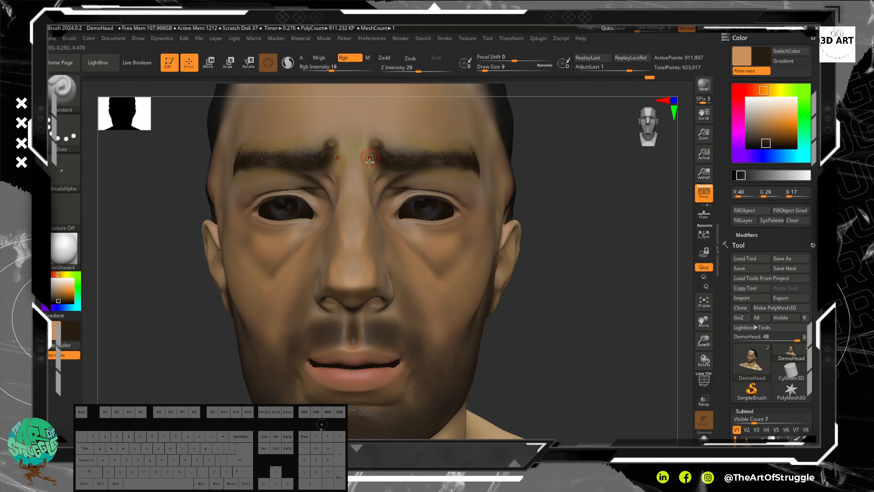
key("v")
left_click_drag(369, 167, 363, 172)
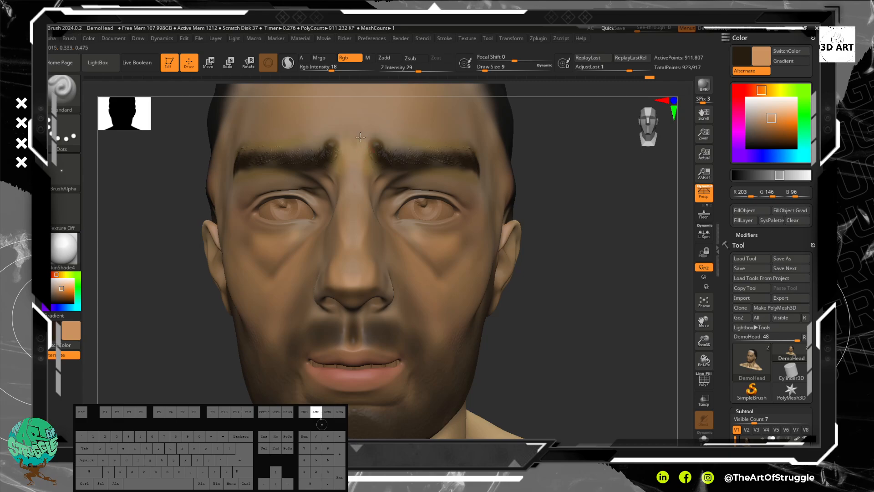
left_click_drag(367, 133, 361, 136)
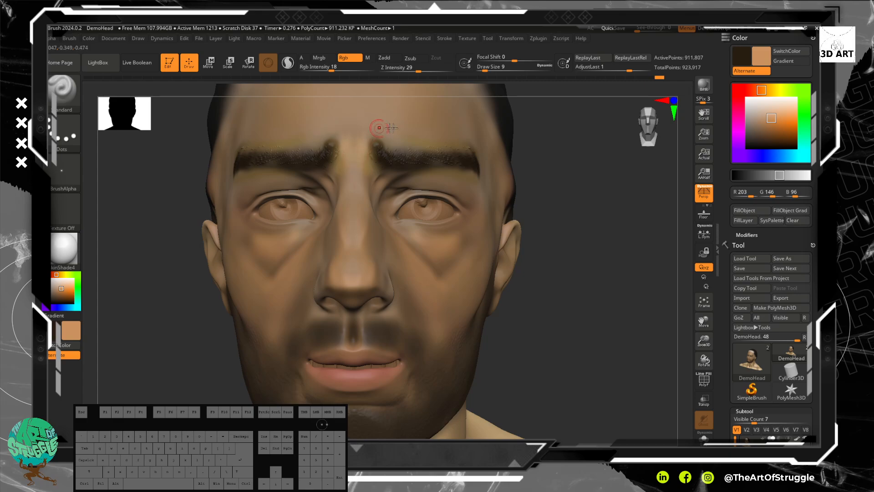
Step: Paint curved light orange highlight bands across the forehead above the eyebrows
mouse_move(611, 144)
left_mouse_down("alt")
mouse_move(610, 156)
mouse_move(597, 146)
mouse_move(578, 185)
left_mouse_up("alt")
left_click_drag(460, 173, 467, 174)
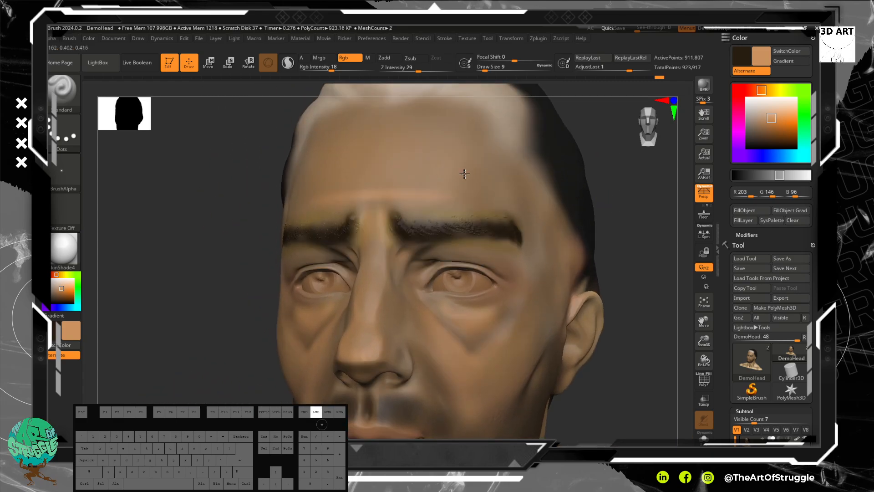
mouse_move(335, 177)
left_mouse_down()
mouse_move(430, 168)
mouse_move(446, 150)
left_mouse_up()
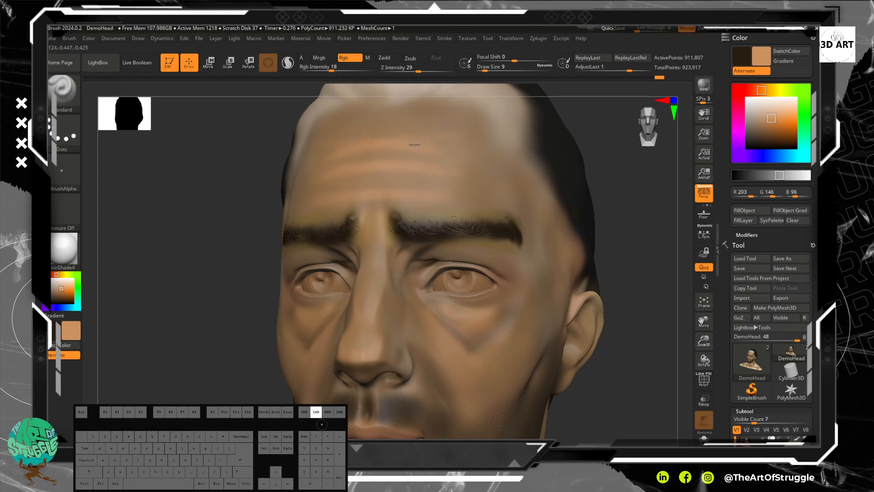
mouse_move(360, 150)
left_mouse_down()
mouse_move(446, 157)
mouse_move(387, 146)
mouse_move(373, 134)
mouse_move(459, 145)
left_mouse_up()
Step: Paint dark brown wrinkle lines between the light orange bands on the forehead
key("v")
mouse_move(384, 152)
left_mouse_down()
mouse_move(428, 152)
mouse_move(451, 164)
left_mouse_up()
mouse_move(403, 179)
left_mouse_down()
mouse_move(438, 180)
mouse_move(365, 176)
mouse_move(433, 180)
mouse_move(392, 170)
mouse_move(392, 162)
left_mouse_up()
Step: Enable Zadd with Alpha 01 and sculpt raised dark brown strokes across the middle forehead wrinkle, returning to light orange
left_click(394, 60)
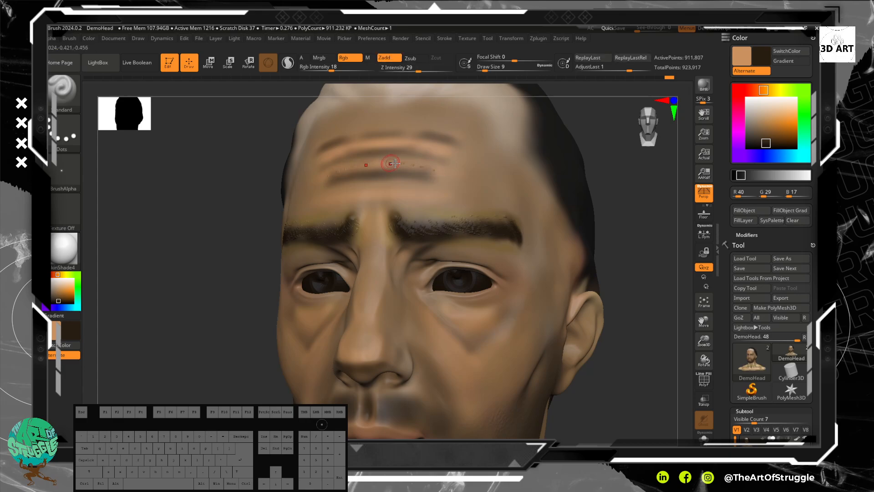
left_click(63, 176)
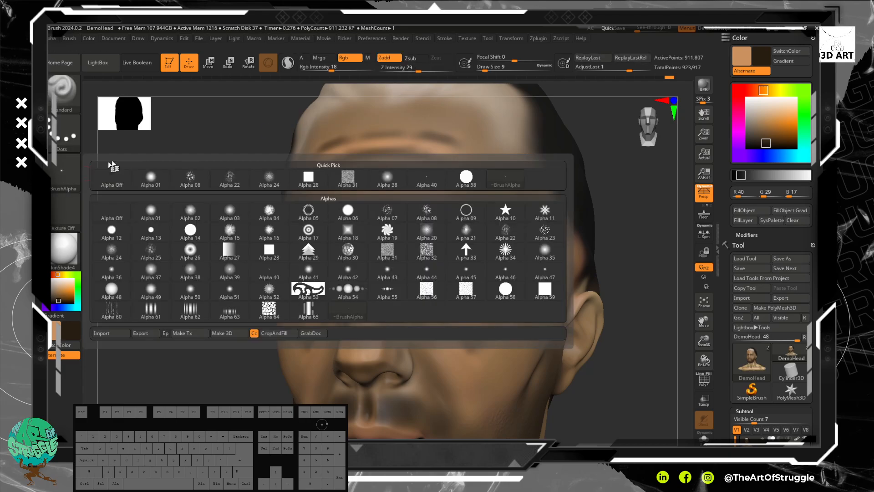
left_click(158, 215)
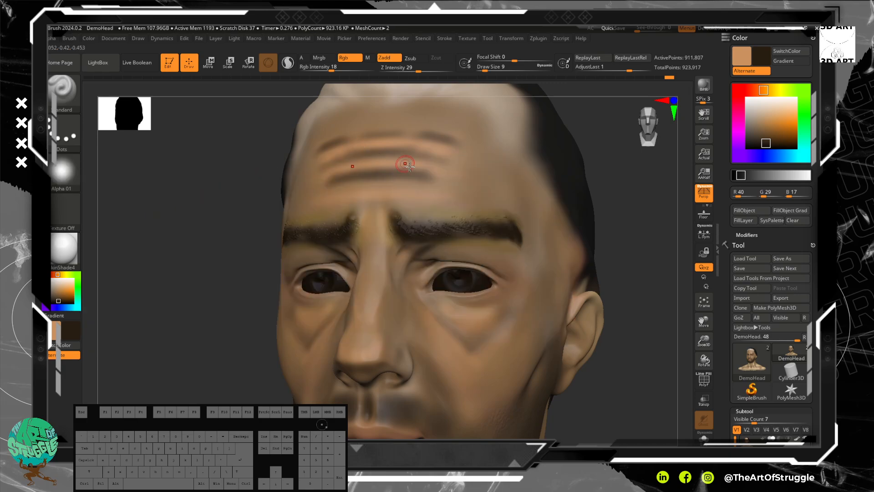
mouse_move(437, 172)
left_mouse_down()
mouse_move(378, 160)
mouse_move(392, 158)
left_mouse_up()
key("v")
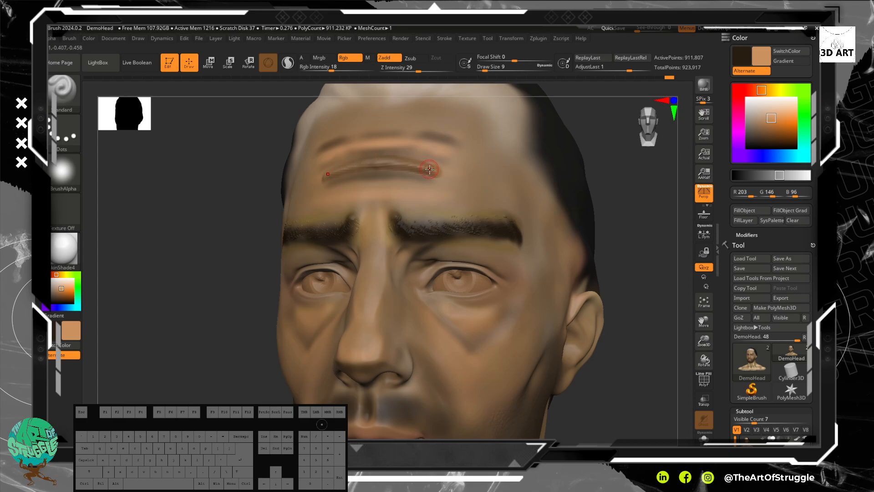
left_click_drag(430, 169, 335, 162, "shift")
key("ctrl+z")
key("ctrl+z")
Step: Set Z Intensity to 17 and sculpt raised light orange ridges along the forehead wrinkles out towards the temples
left_click(399, 68)
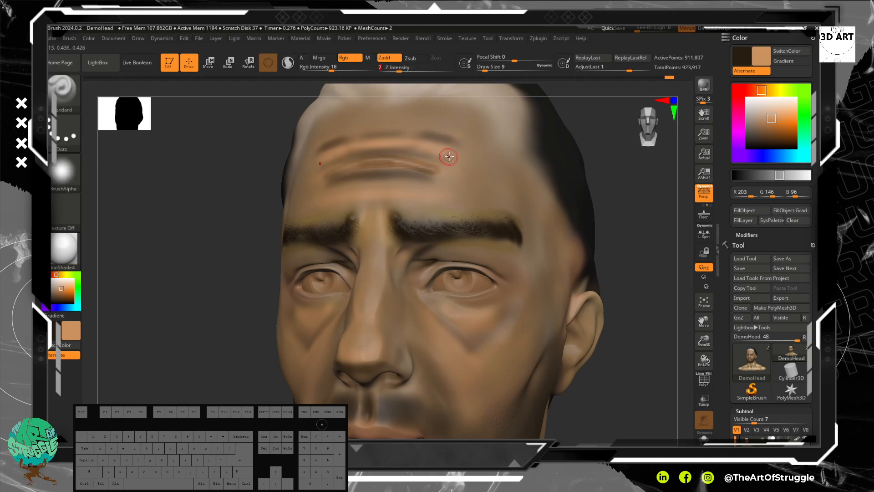
left_click_drag(354, 139, 339, 141)
left_click(409, 68)
left_click_drag(400, 136, 375, 137)
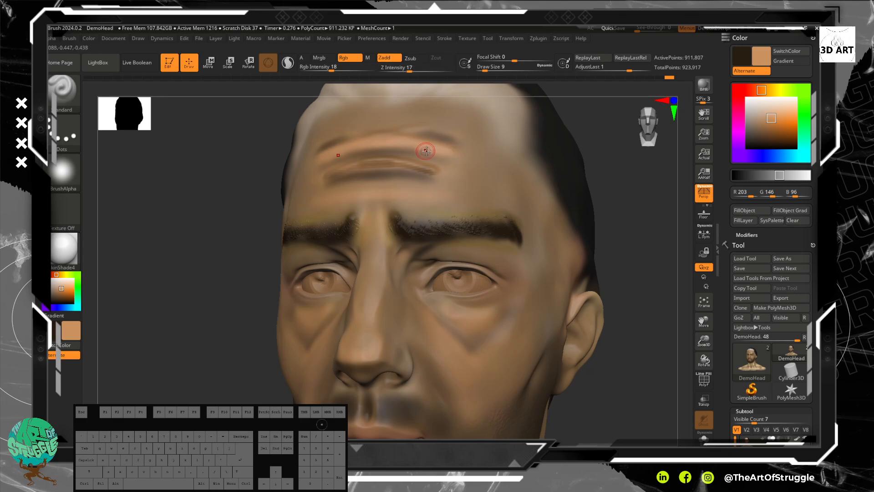
left_click_drag(454, 151, 380, 147)
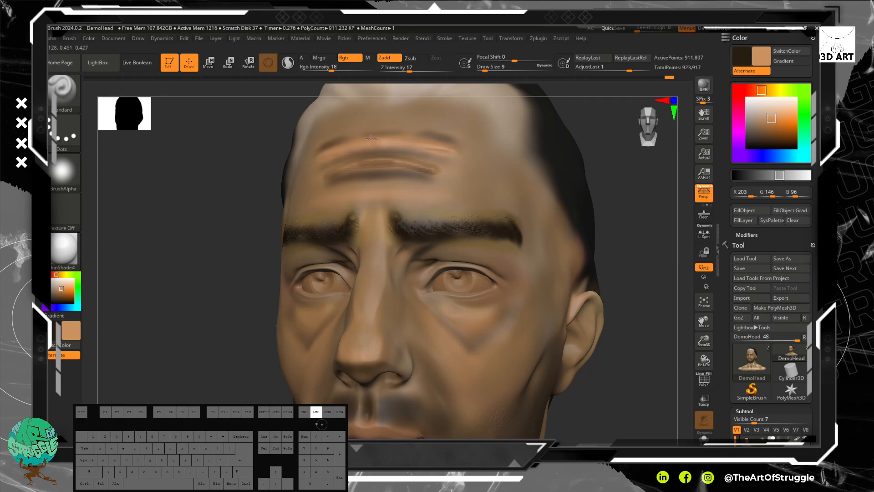
left_click_drag(453, 149, 343, 155)
left_click_drag(456, 156, 435, 151)
mouse_move(511, 166)
left_mouse_down()
mouse_move(414, 166)
mouse_move(470, 177)
mouse_move(459, 176)
left_mouse_up()
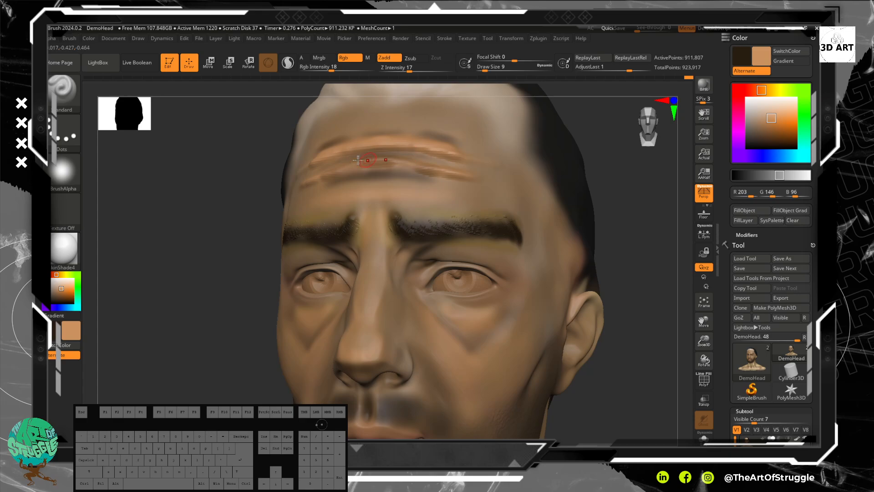
Step: Enable Zadd alongside Rgb for the Smooth brush at an intensity of 100
mouse_move(675, 198)
left_mouse_down()
mouse_move(320, 176)
mouse_move(328, 165)
left_mouse_up()
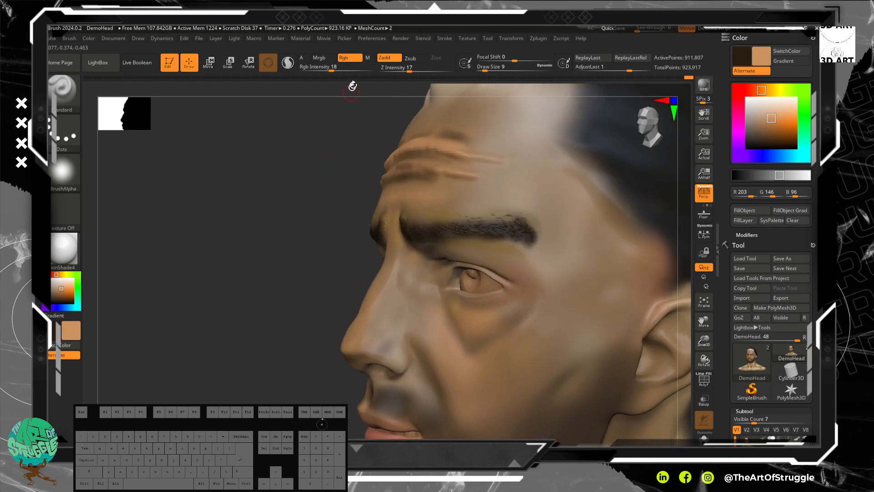
key("shift")
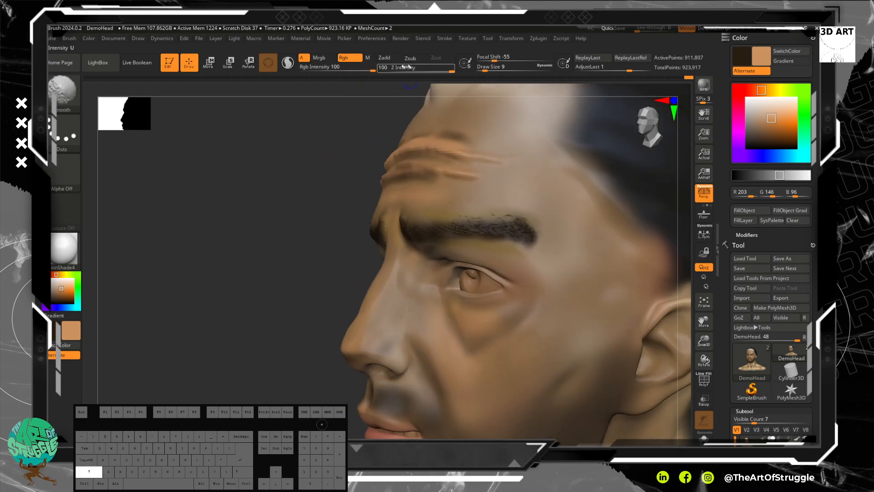
left_click(389, 59)
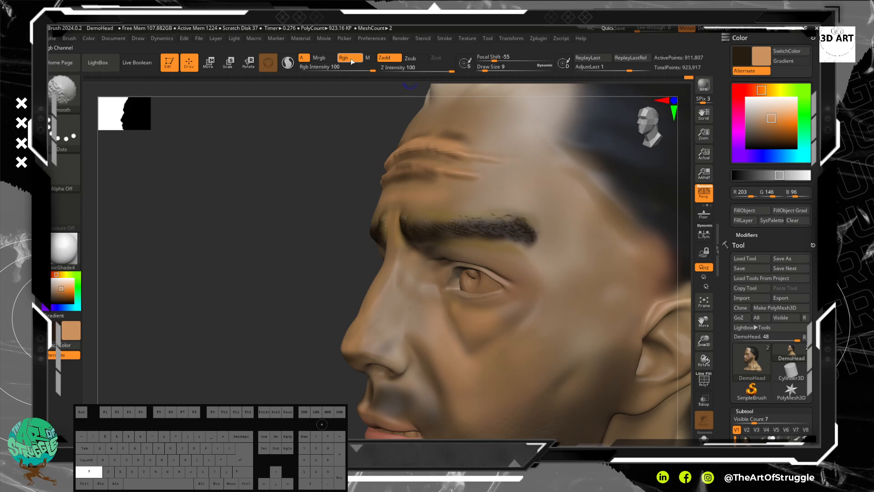
left_click_drag(255, 166, 353, 168)
Step: Smooth the raised forehead wrinkles into soft color bands at draw size 50 and check them from the side and front
key("bracketright")
key("bracketright")
key("bracketright")
key("bracketright")
key("bracketright")
key("bracketleft")
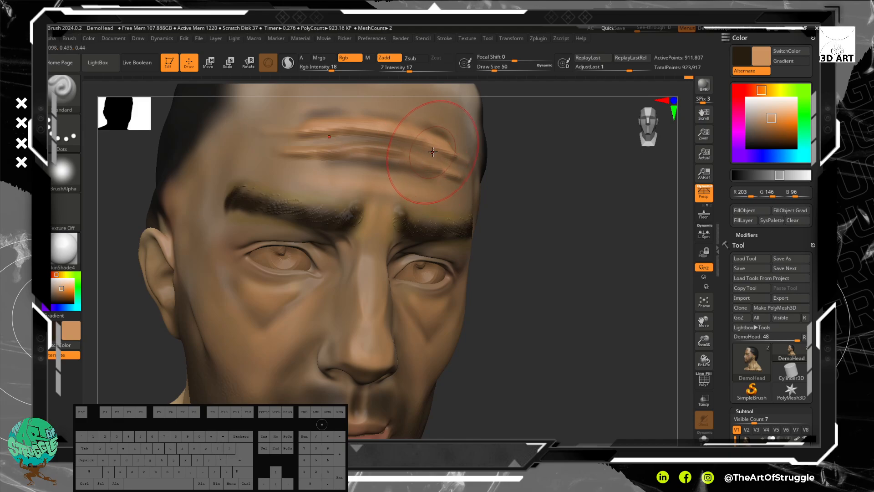
mouse_move(433, 151)
left_mouse_down("shift")
mouse_move(401, 146)
mouse_move(458, 152)
mouse_move(432, 158)
left_mouse_up("shift")
left_click_drag(624, 237, 531, 243)
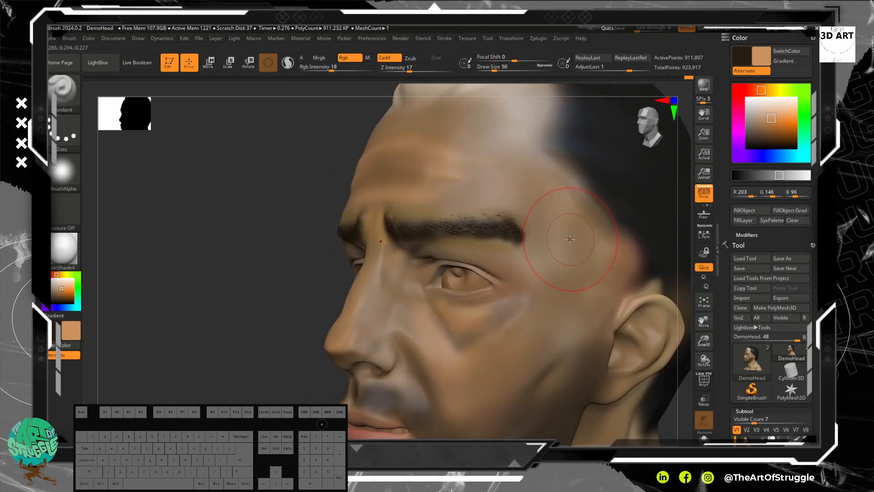
left_click_drag(254, 214, 394, 225)
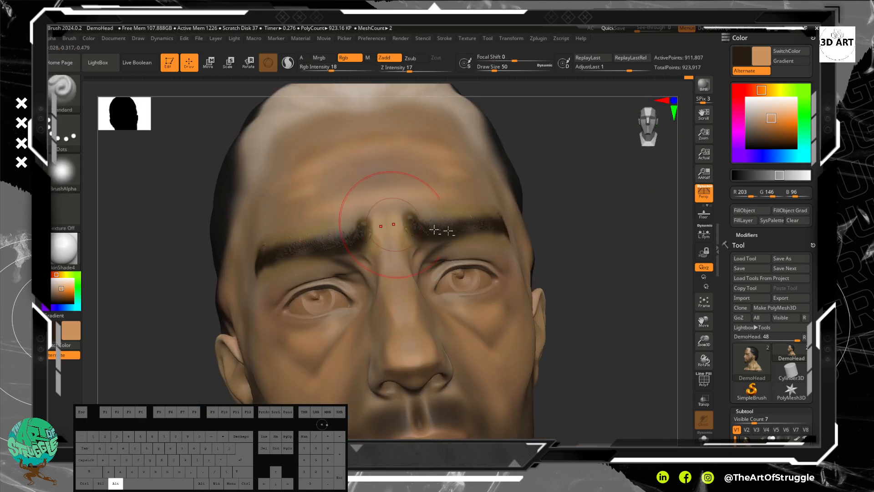
mouse_move(634, 256)
left_mouse_down()
mouse_move(617, 211)
mouse_move(586, 220)
mouse_move(604, 211)
mouse_move(624, 261)
left_mouse_up()
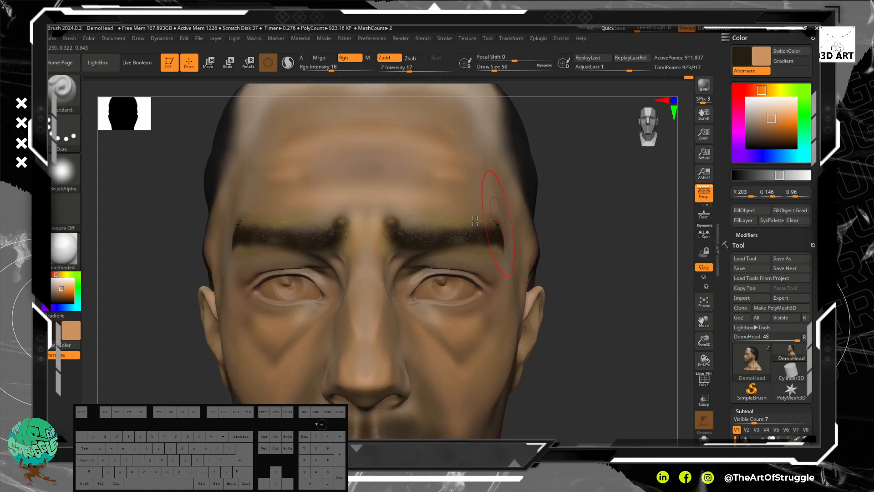
Step: Sculpt thin light orange wrinkle ridges across the forehead with the Standard brush at draw size 9
key("bracketleft")
key("bracketleft")
key("bracketleft")
key("bracketleft")
key("bracketleft")
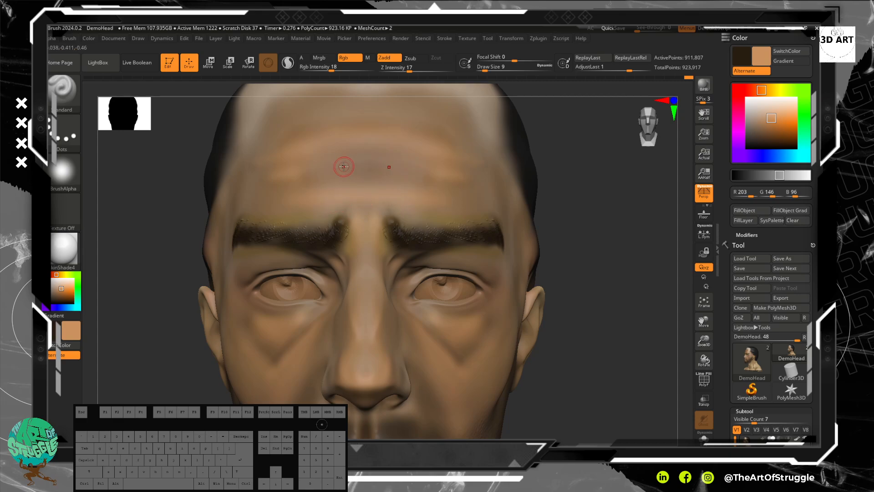
left_click_drag(279, 173, 367, 174)
key("ctrl+z")
left_click_drag(461, 178, 370, 172)
left_click_drag(473, 161, 337, 148)
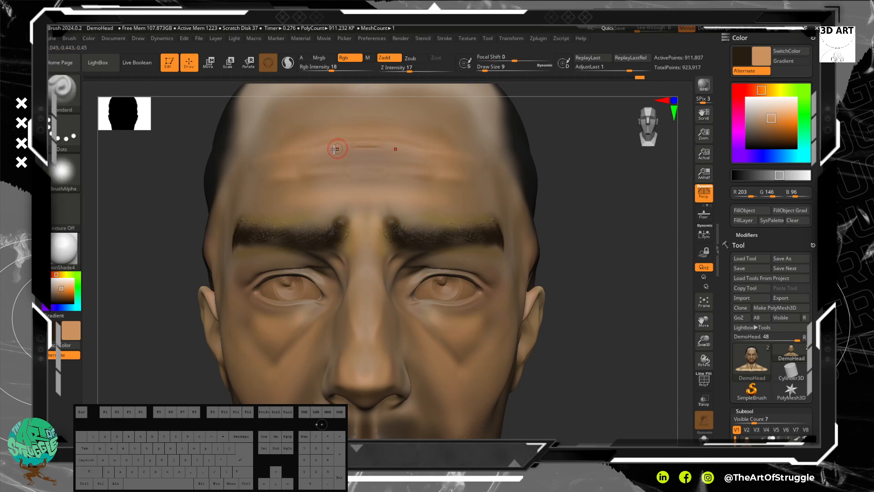
left_click_drag(407, 149, 346, 142, "shift")
mouse_move(454, 166)
left_mouse_down("shift")
mouse_move(382, 169)
mouse_move(431, 170)
left_mouse_up("shift")
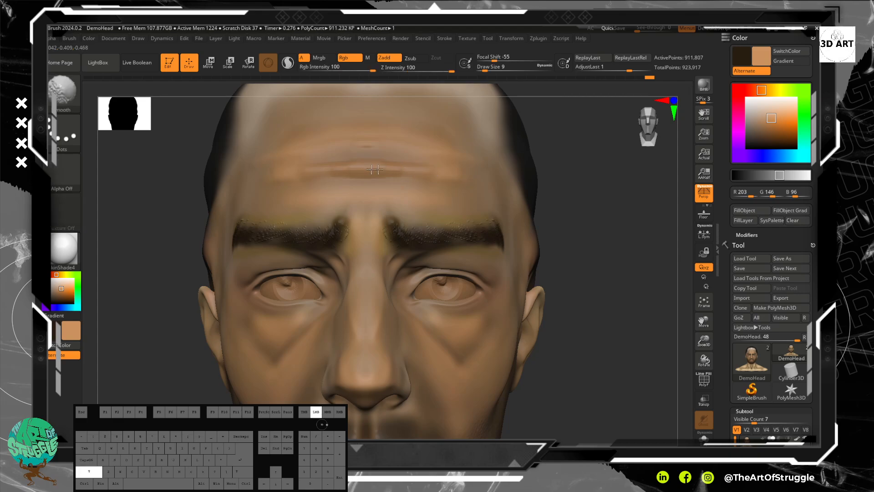
Step: Soften the new forehead wrinkle ridges with the Smooth brush at draw size 9
left_click_drag(455, 173, 315, 160, "shift")
left_click_drag(463, 157, 313, 130)
left_click_drag(363, 141, 403, 136, "shift")
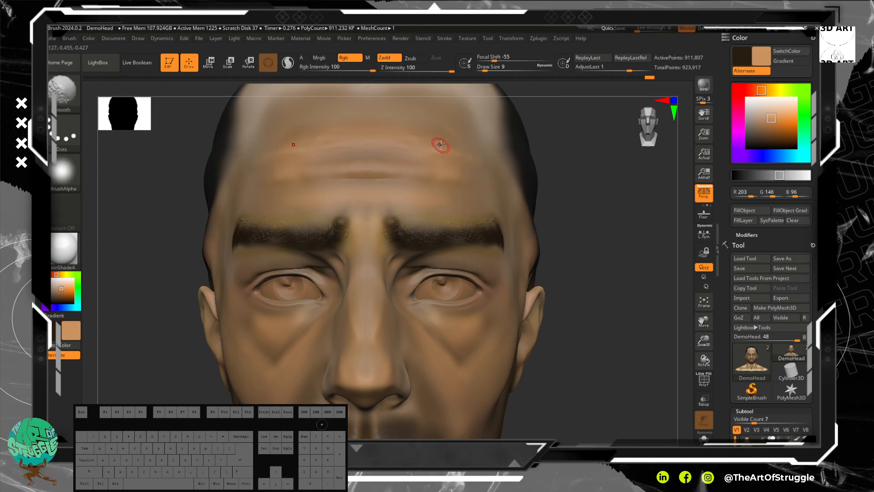
Step: Turn off Zadd and paint light orange along the lower edge of the under-eye bag and upper cheek
left_click_drag(590, 222, 562, 157, "alt")
mouse_move(484, 155)
left_mouse_down()
mouse_move(543, 195)
mouse_move(579, 239)
left_mouse_up()
left_click_drag(465, 283, 413, 285, "shift")
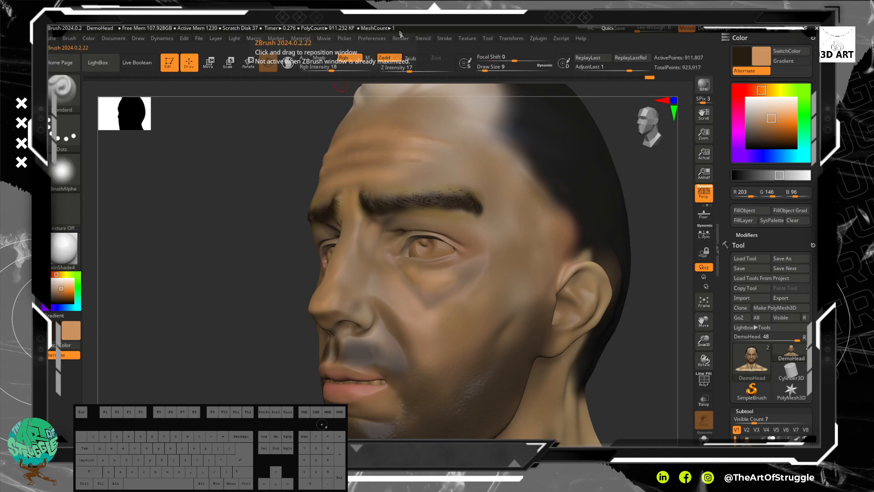
left_click(394, 59)
left_click_drag(421, 289, 433, 300)
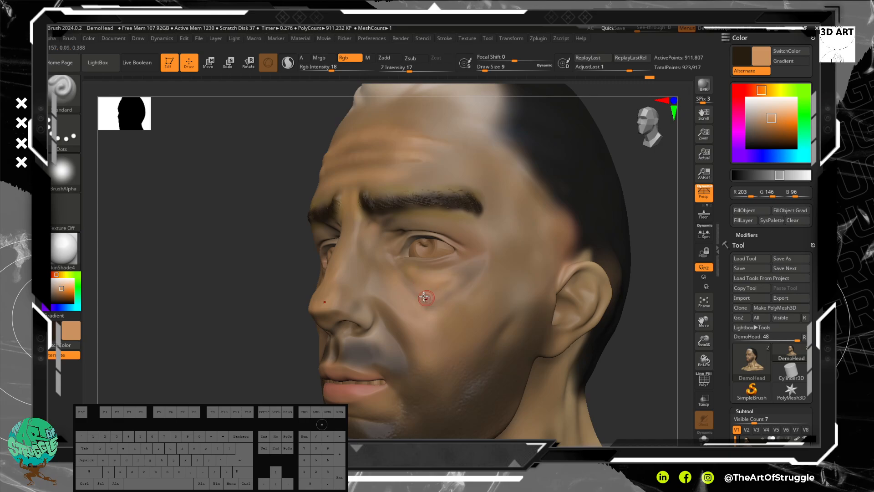
left_click_drag(460, 275, 466, 287)
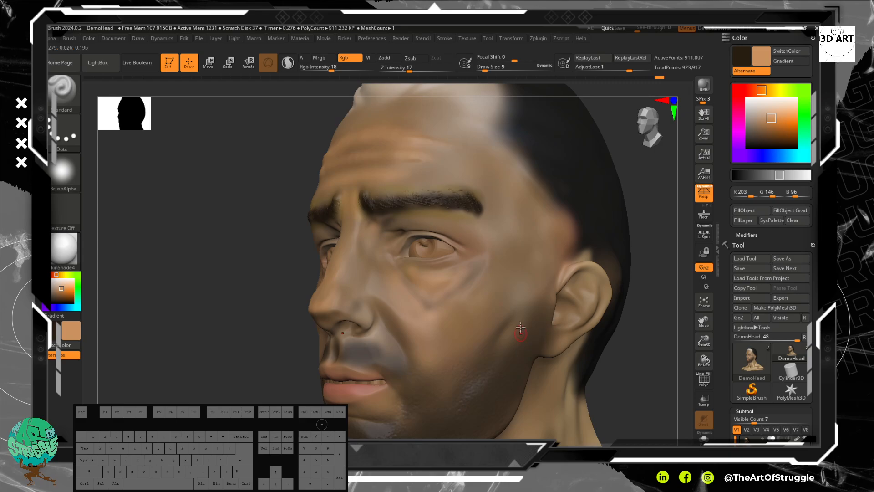
Step: Shade the upper beard edge and the cheek hollow below the cheekbone with dark brown at draw size 30
left_click_drag(171, 367, 392, 263)
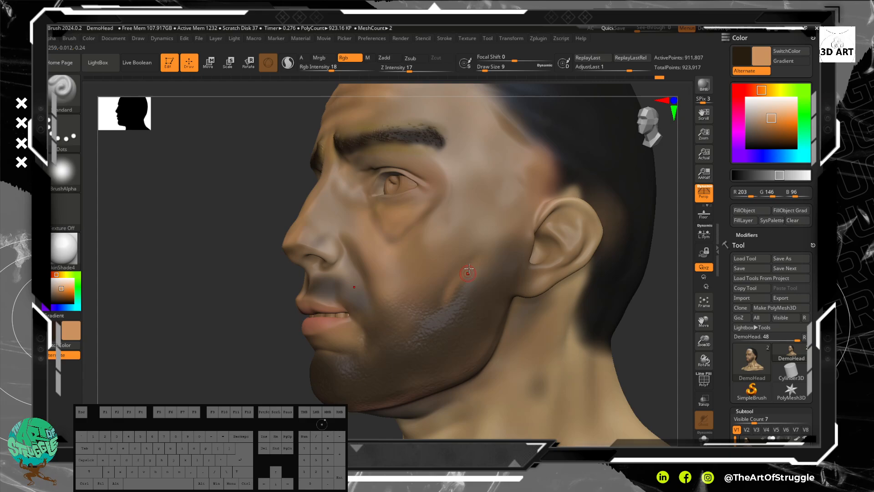
key("ctrl")
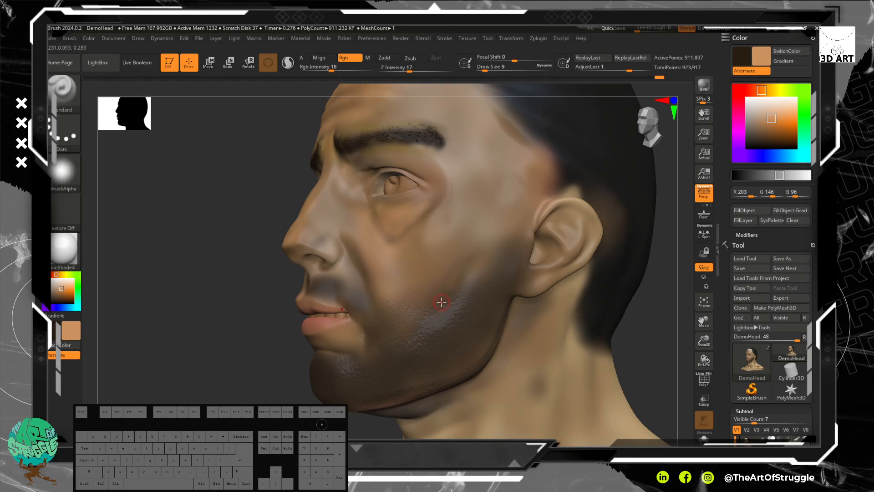
key("v")
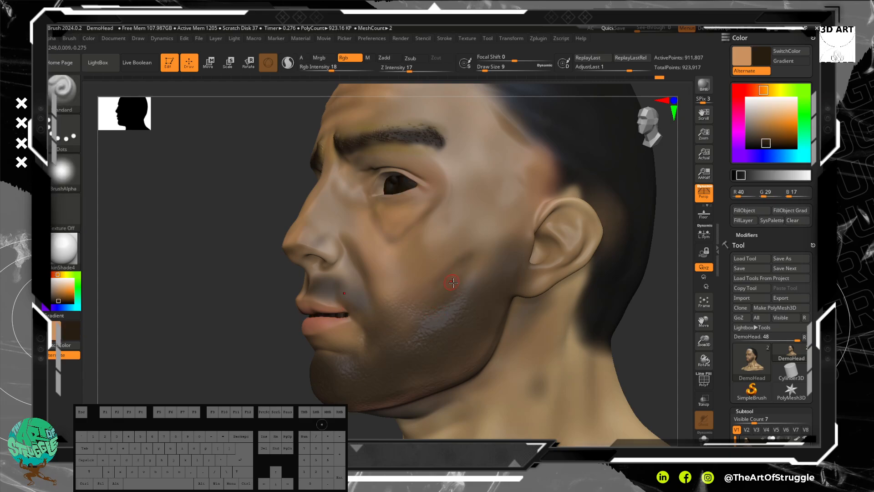
key("bracketright")
key("bracketright")
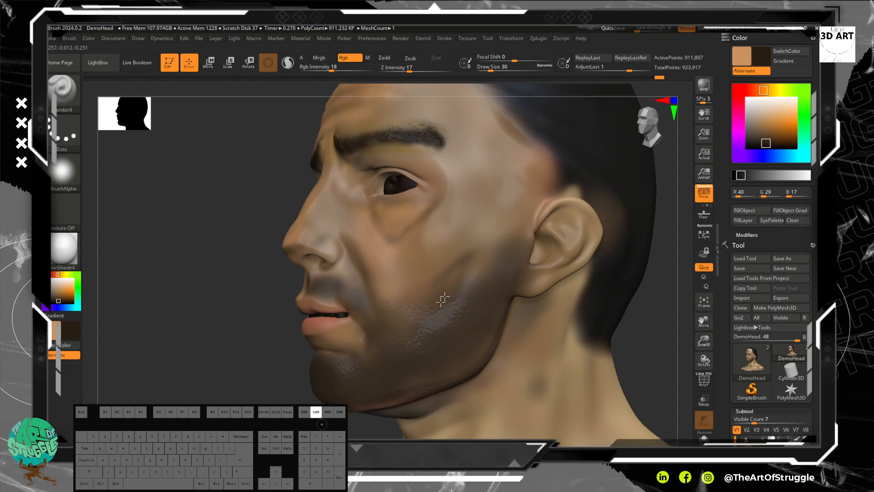
left_click_drag(450, 289, 434, 297, "shift")
left_click_drag(459, 263, 394, 296, "shift")
Step: Set Rgb Intensity to 6 and blend the cheek hollow into the beard with faint dark brown and light orange
left_click(319, 70)
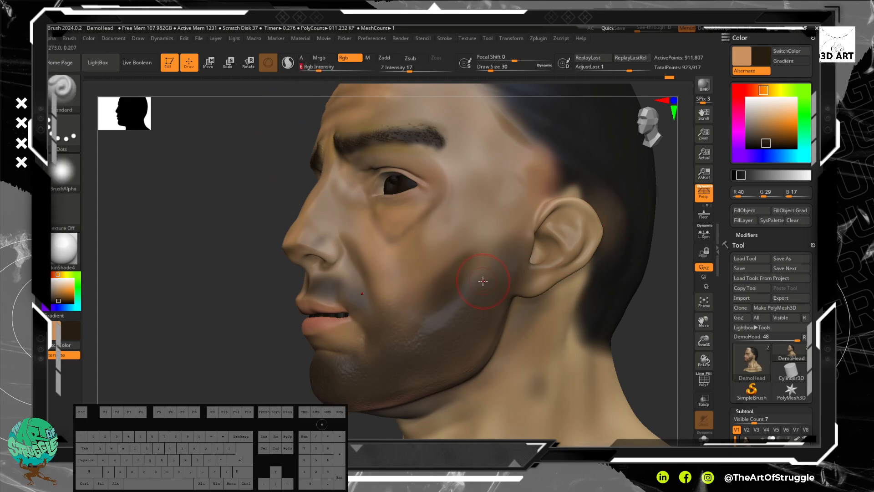
left_click_drag(412, 314, 434, 310)
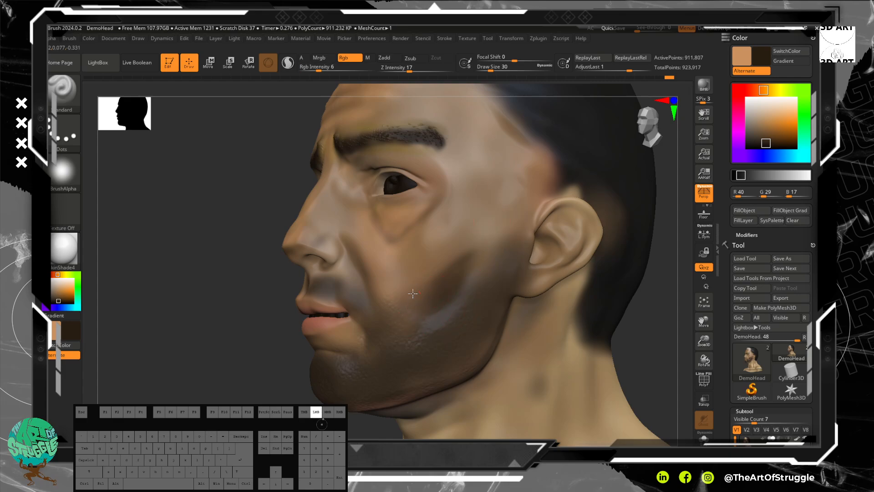
left_click_drag(436, 297, 437, 287)
key("v")
left_click_drag(469, 255, 471, 253)
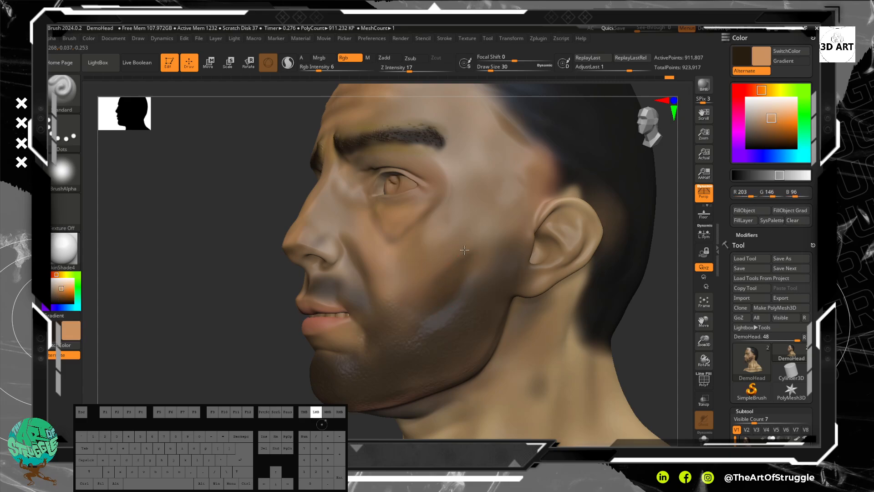
Step: Add a light orange blending stroke on the cheek and switch on mirrored symmetry
mouse_move(464, 250)
left_mouse_down()
mouse_move(473, 244)
mouse_move(467, 251)
left_mouse_up()
key("x")
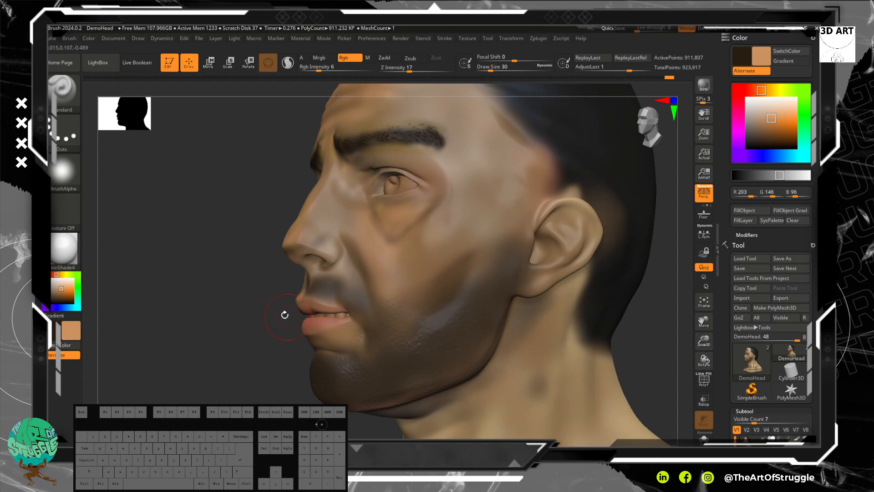
Step: Paint near-black (R 27, G 24, B 22) over the pale strip along the front hairline with Rgb Intensity 25
left_click_drag(190, 290, 268, 204)
mouse_move(322, 204)
left_mouse_down()
mouse_move(324, 229)
mouse_move(338, 239)
left_mouse_up()
left_click_drag(255, 228, 312, 218)
left_click_drag(453, 251, 525, 281, "alt")
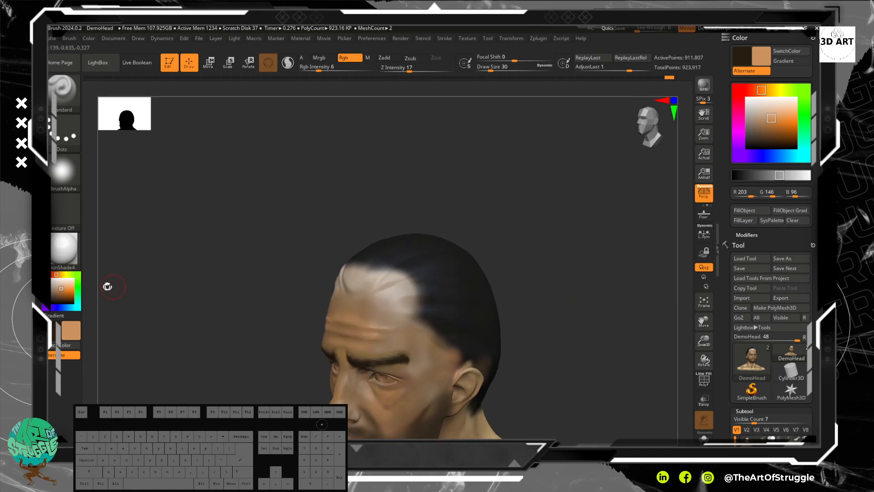
left_click(55, 297)
left_click_drag(55, 297, 51, 301)
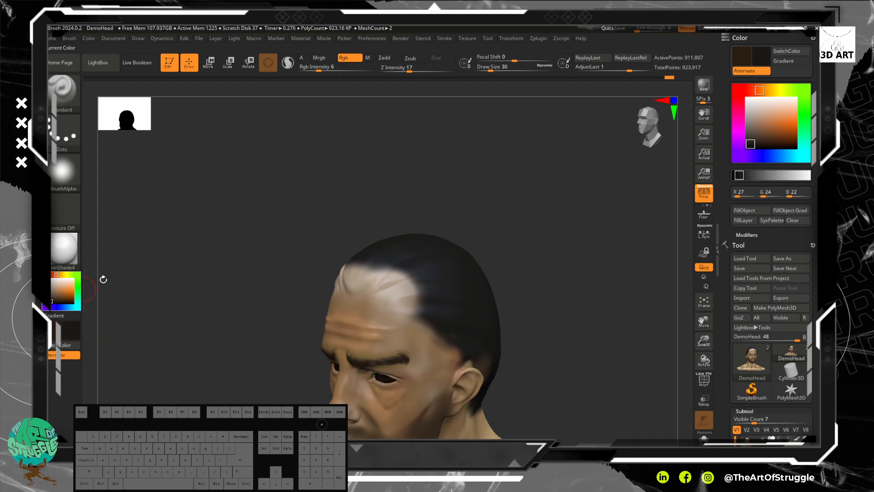
left_click_drag(436, 284, 408, 275)
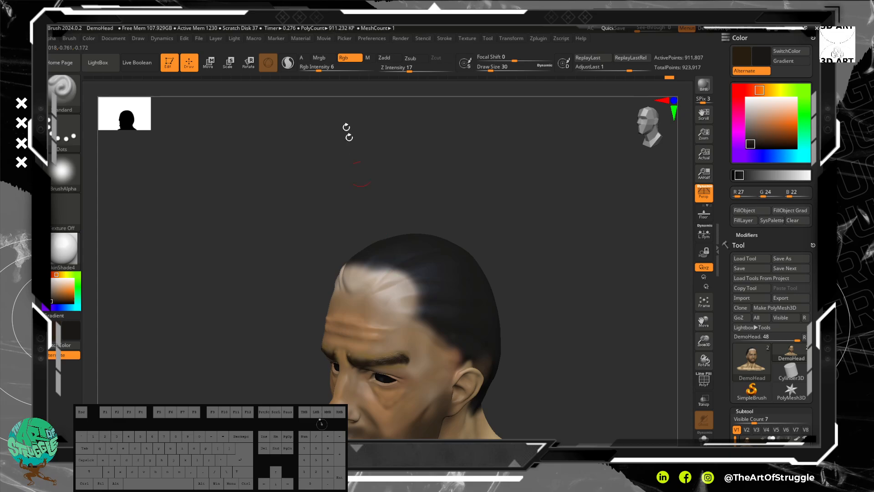
left_click_drag(321, 66, 331, 66)
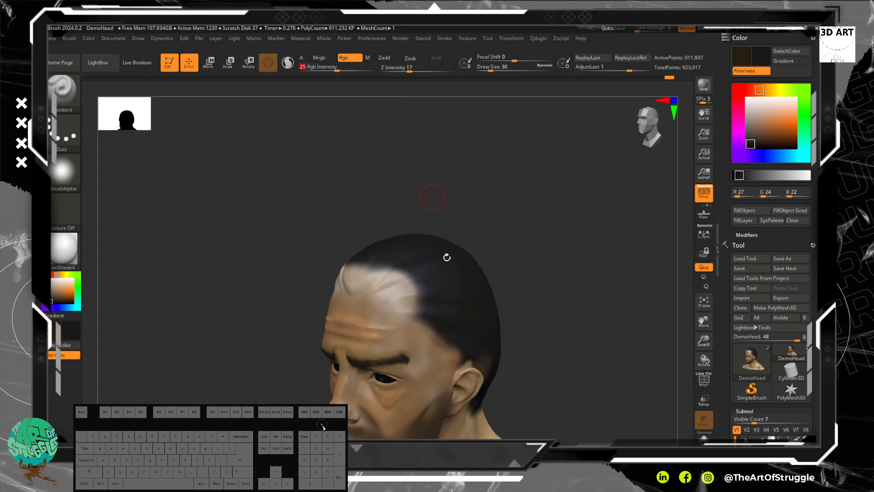
mouse_move(391, 282)
left_mouse_down()
mouse_move(410, 292)
mouse_move(398, 296)
mouse_move(395, 270)
mouse_move(348, 279)
mouse_move(392, 261)
mouse_move(370, 283)
mouse_move(358, 268)
mouse_move(401, 281)
left_mouse_up()
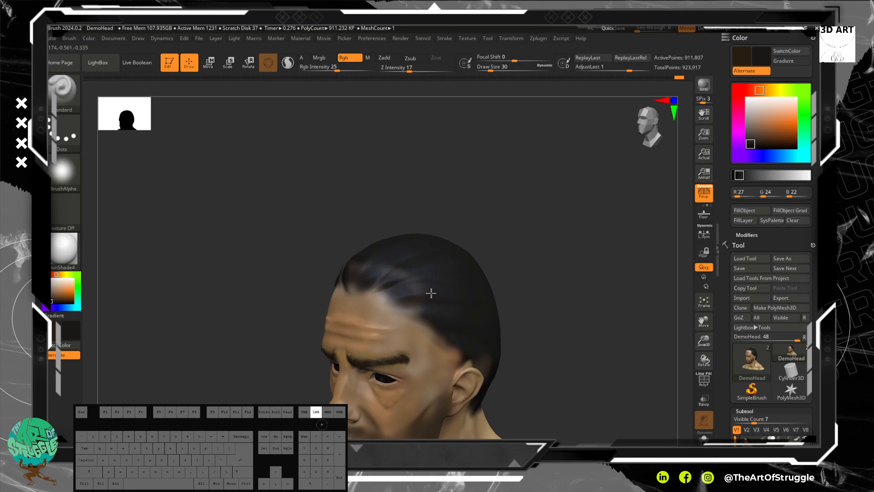
left_click_drag(405, 296, 405, 300)
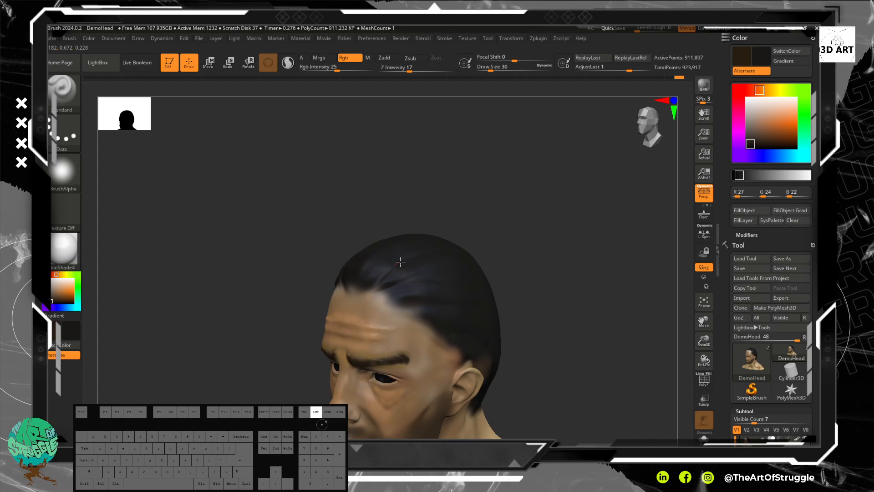
left_click_drag(465, 264, 465, 289)
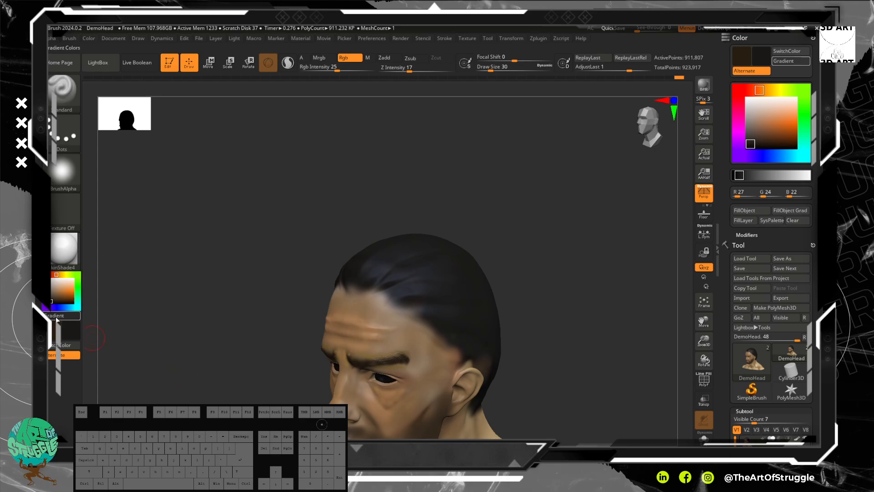
right_click(69, 335)
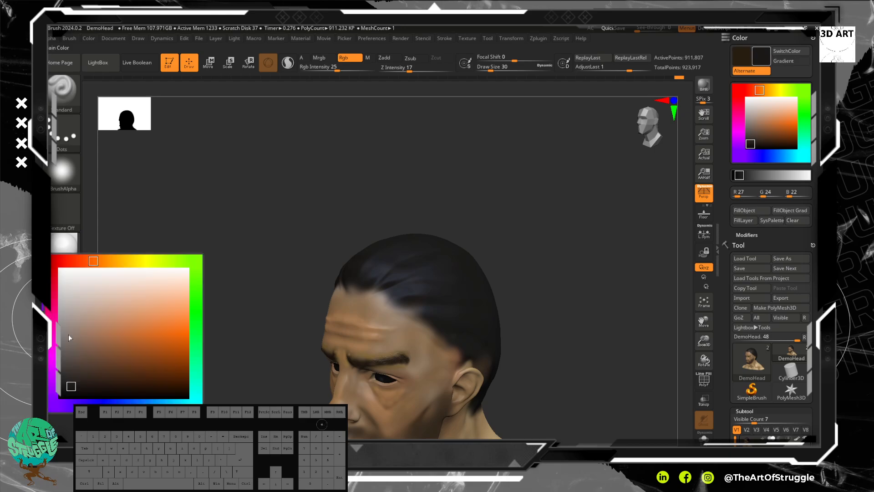
left_click(93, 337)
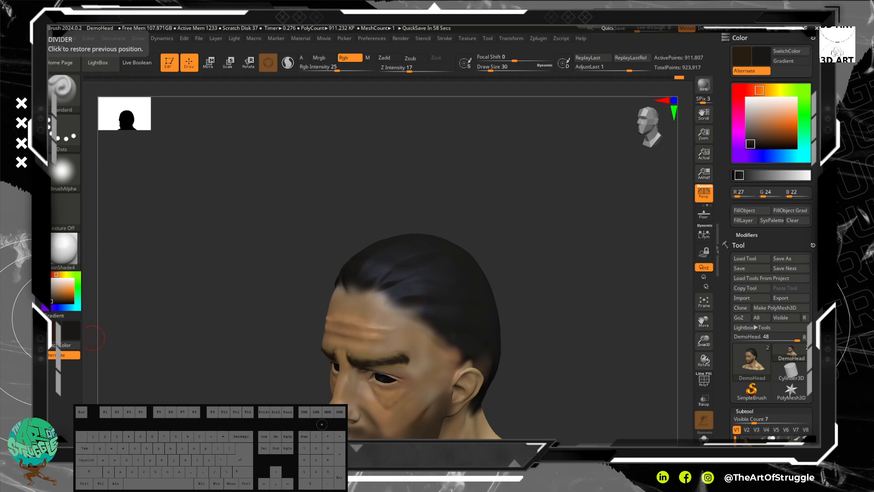
key("BackSpace")
key("s")
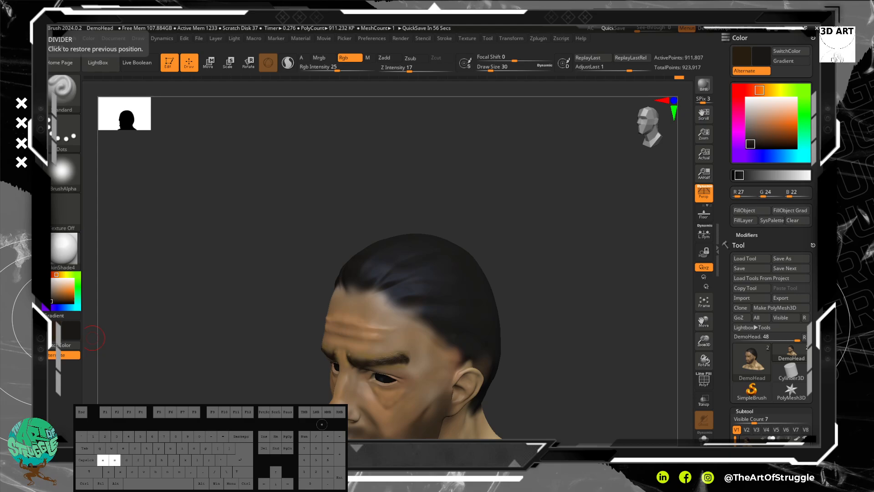
key("o")
key("r")
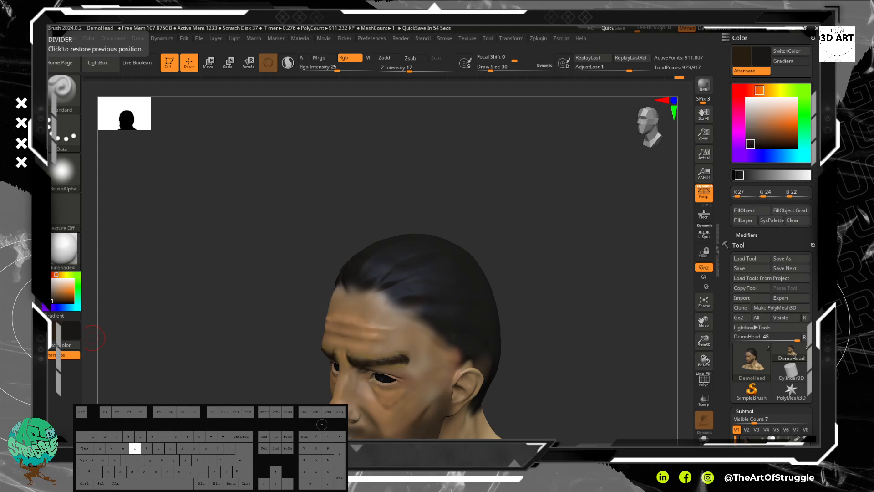
key("i")
key("k")
key("e")
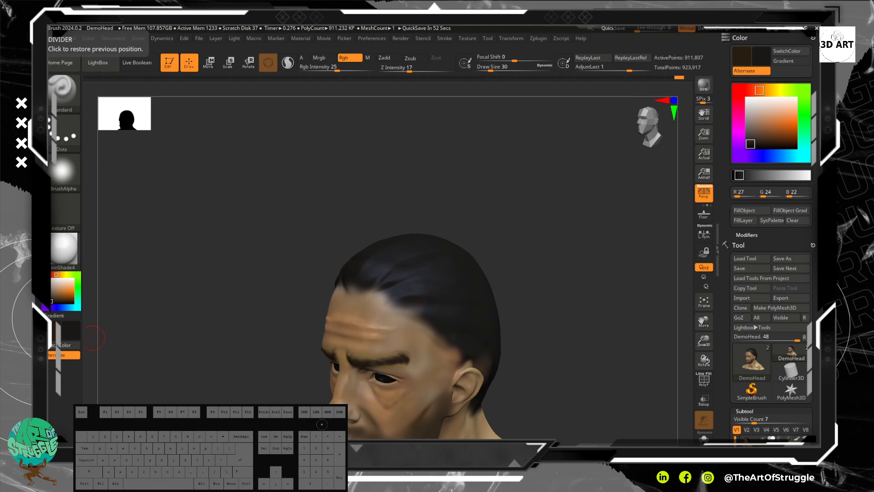
key("b")
key("u")
key("h")
key("Return")
Step: Sample several tan skin tones from the forehead and paint them across it to even out the pale patches
right_click_drag(259, 243, 268, 241)
left_click(299, 195, "alt")
left_click_drag(300, 194, 444, 273)
left_click_drag(617, 310, 547, 181, "alt")
key("c")
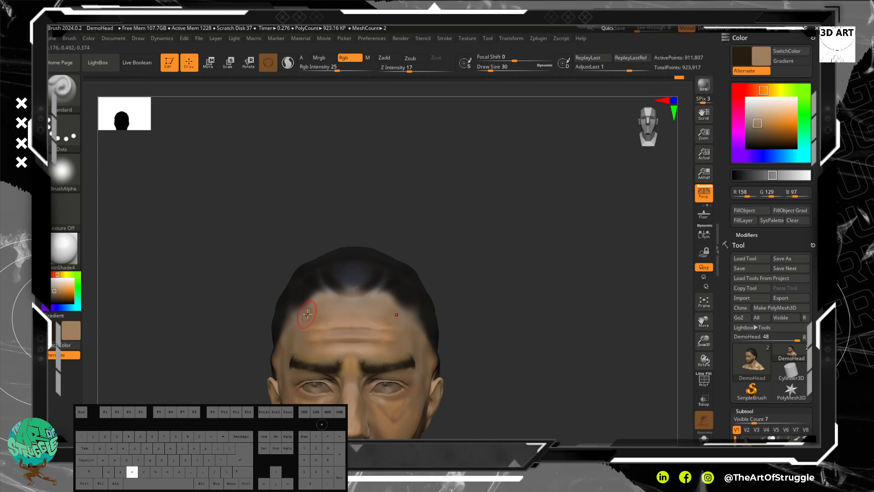
key("c")
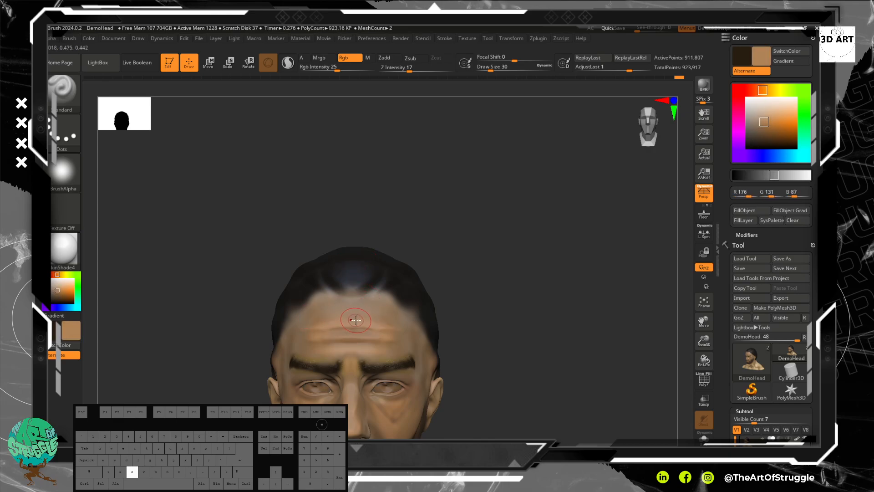
key("c")
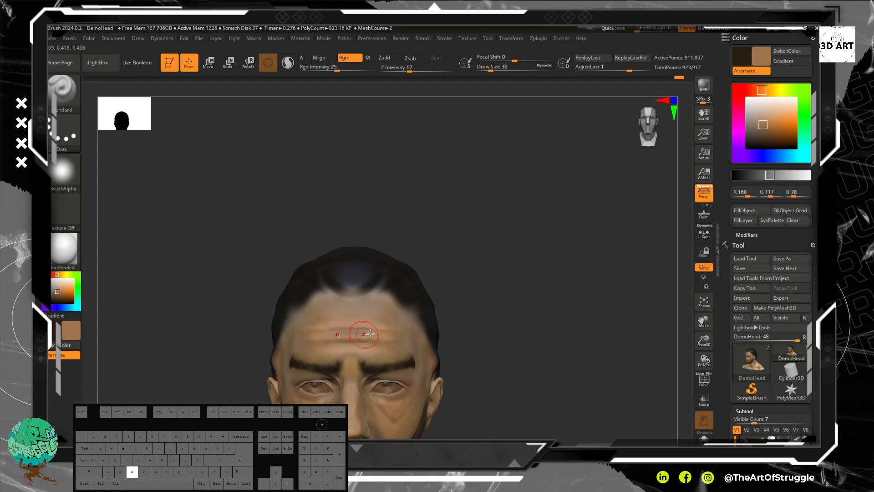
key("c")
Step: Blend the forehead wrinkles and the area above the brows with tan tones sampled from the nearby skin
left_click_drag(467, 284, 478, 325, "alt")
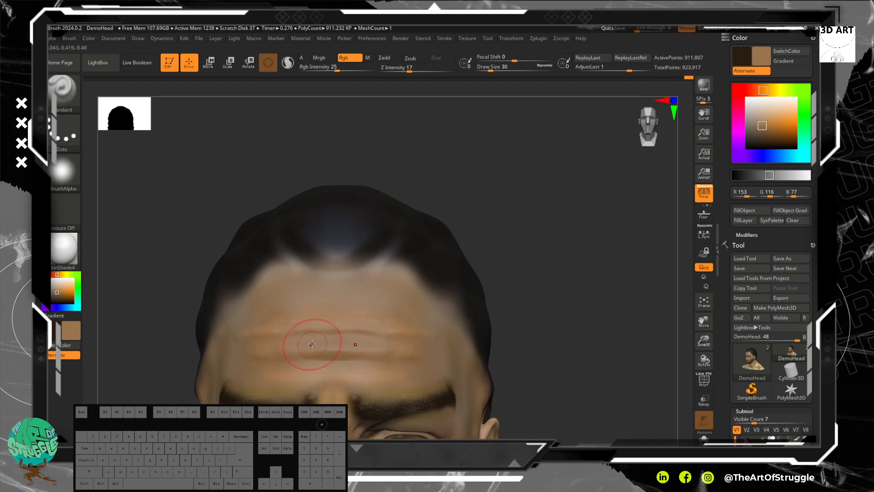
key("c")
key("c")
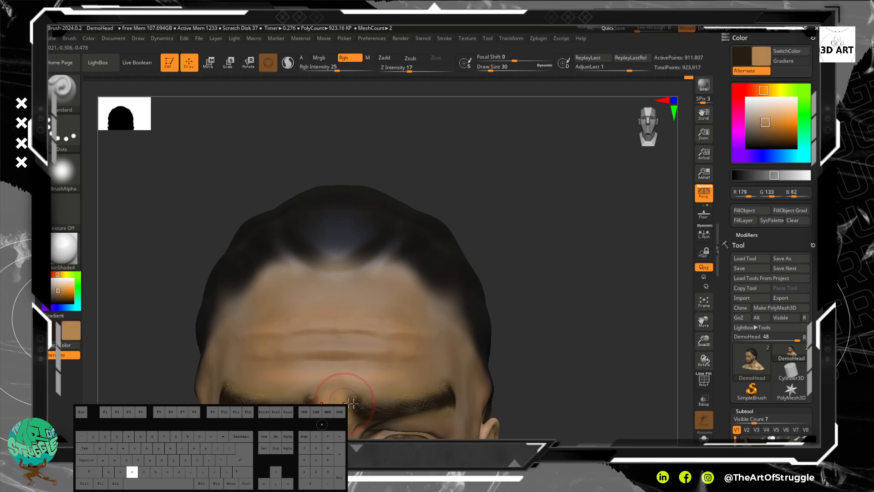
key("c")
key("c")
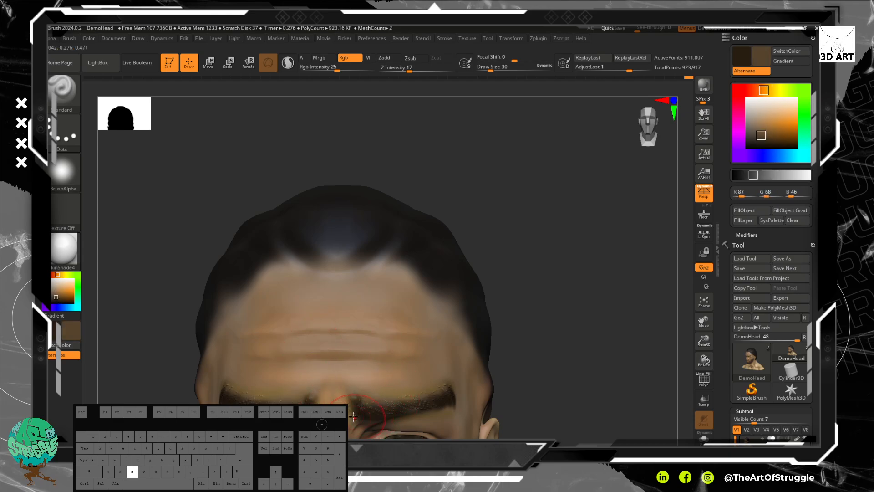
key("c")
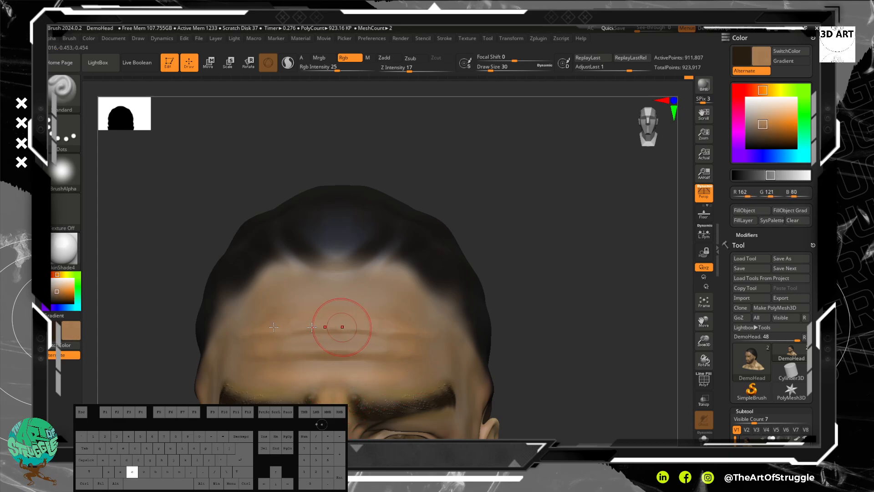
key("c")
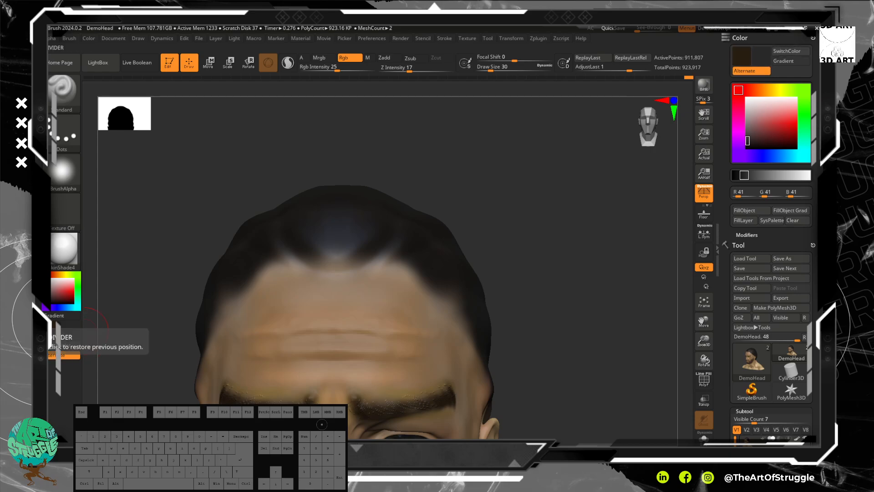
Step: Sample a muted tan (R 148, G 115, B 81) and paint over the yellowish upper brow edges, eyelids and outer eye corners
left_click_drag(548, 304, 481, 161)
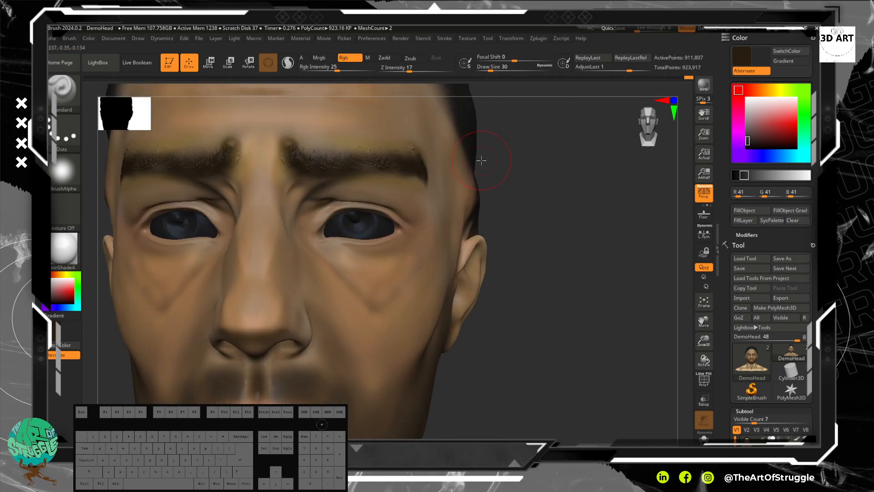
key("c")
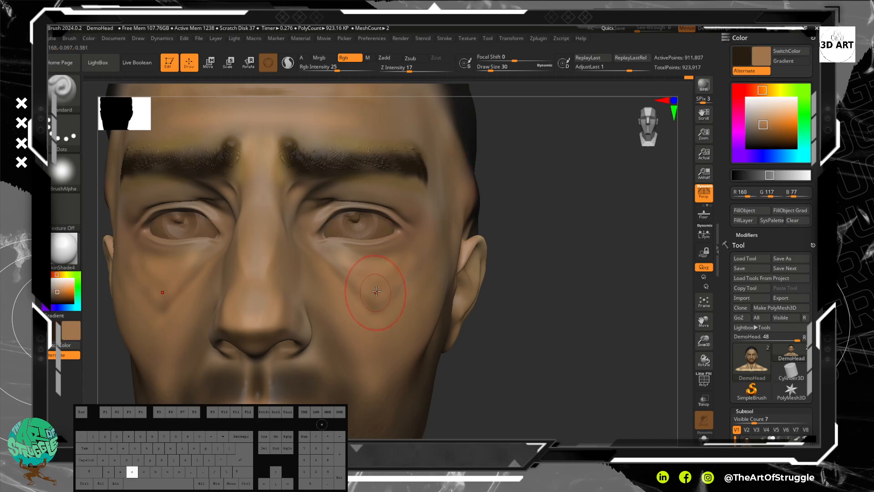
key("c")
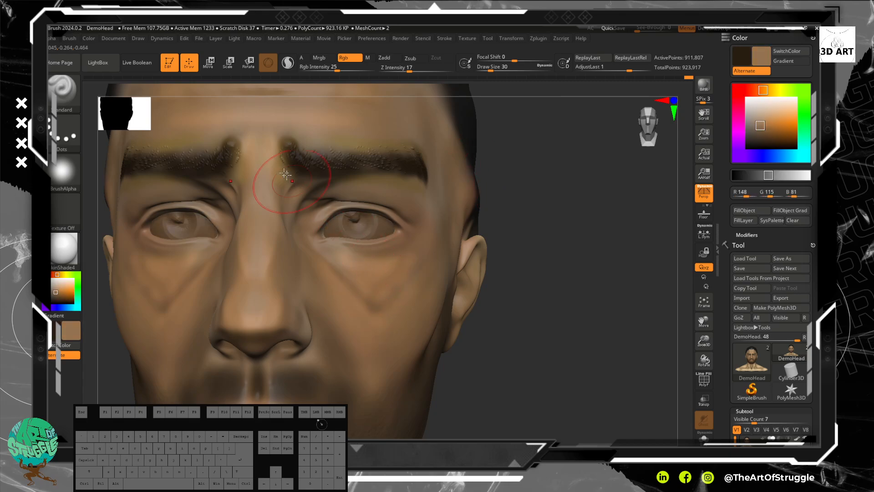
left_click_drag(290, 132, 318, 122)
mouse_move(323, 121)
left_mouse_down()
mouse_move(374, 134)
mouse_move(354, 141)
left_mouse_up()
left_click_drag(325, 189, 319, 189)
left_click_drag(430, 218, 424, 229)
key("alt")
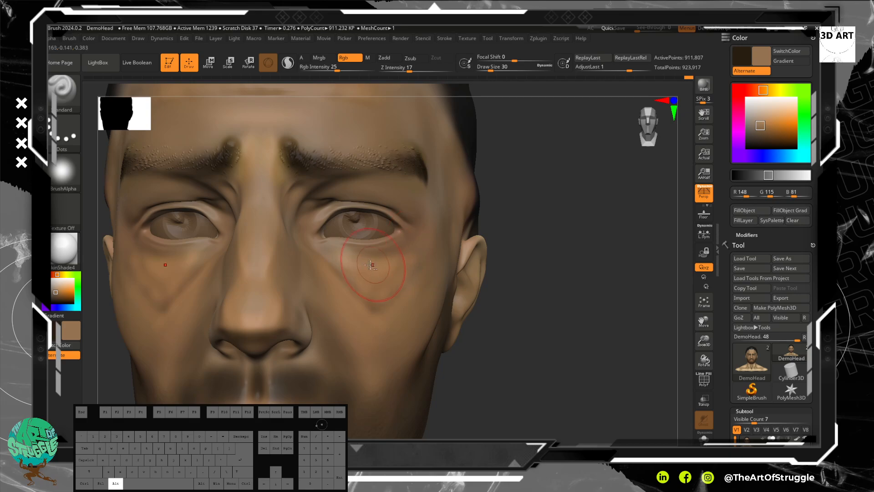
left_click_drag(347, 284, 374, 282, "alt")
key("ctrl+z")
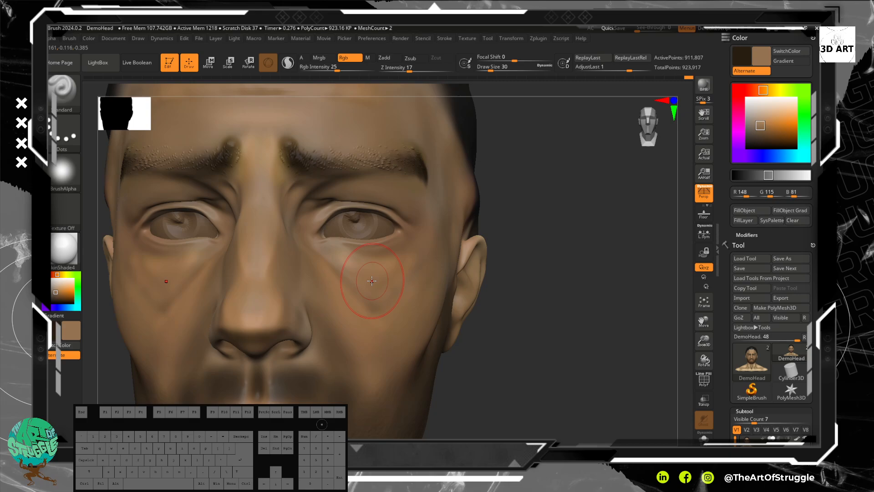
key("alt")
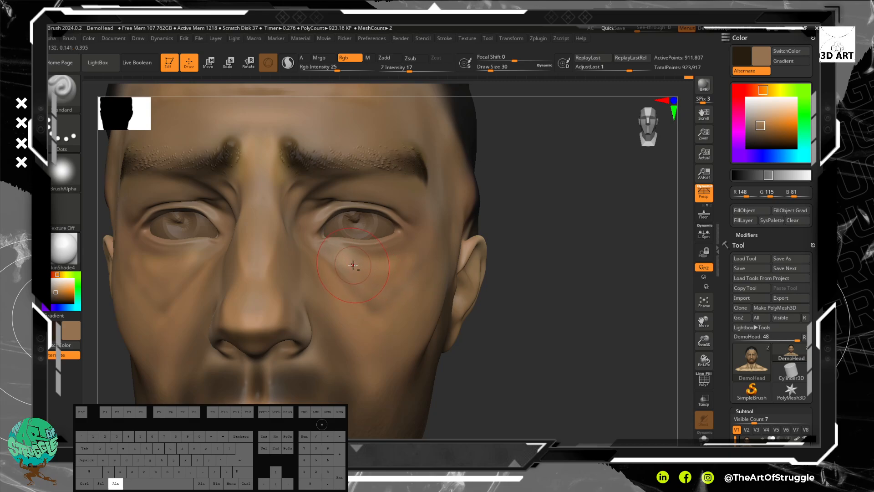
mouse_move(347, 264)
left_mouse_down("alt")
mouse_move(371, 278)
mouse_move(322, 274)
mouse_move(368, 276)
left_mouse_up("alt")
key("v")
key("ctrl+z")
key("ctrl+z")
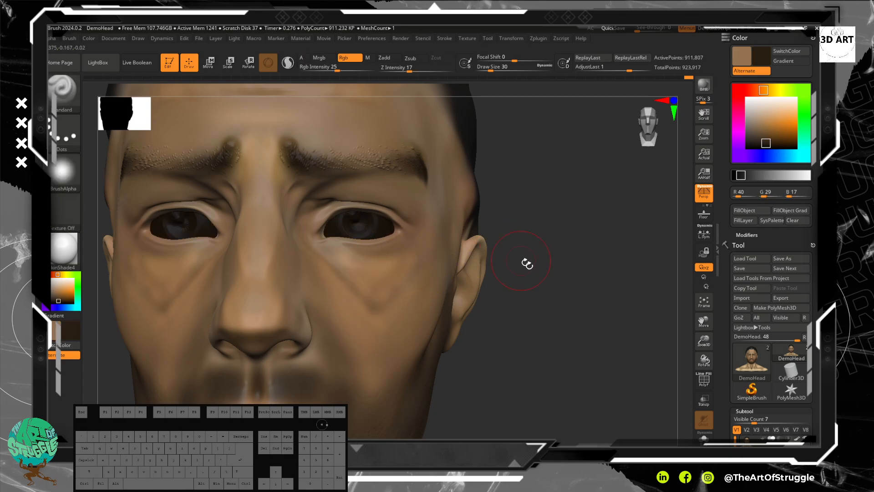
Step: Sample a light brown (R 174, G 127, B 85) and paint it over the upper cheeks and up the outer eye area
key("c")
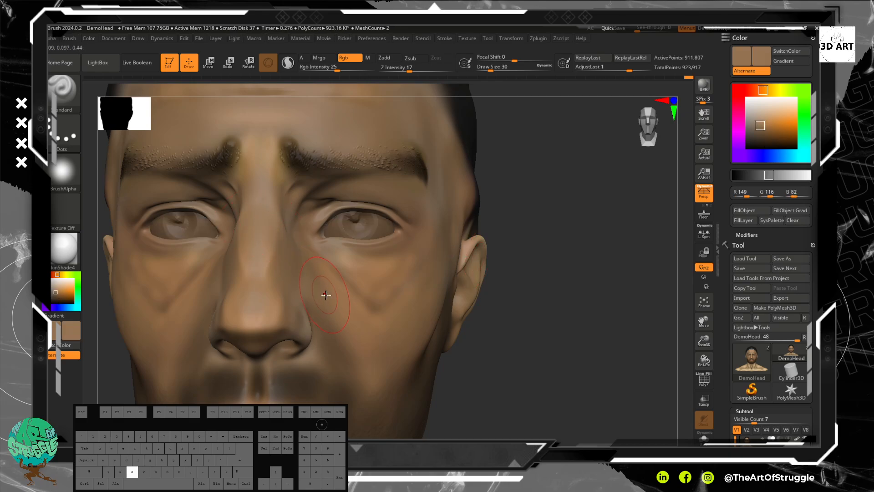
key("c")
left_click_drag(351, 273, 392, 288)
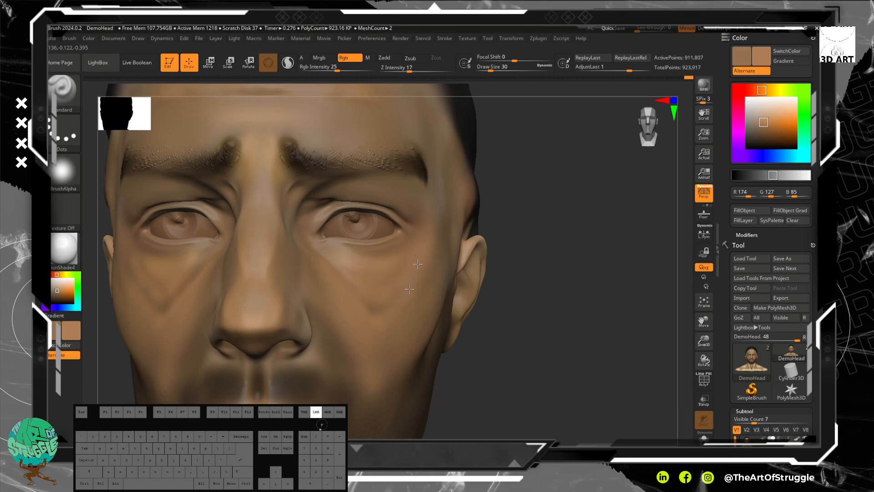
left_click_drag(429, 203, 436, 145)
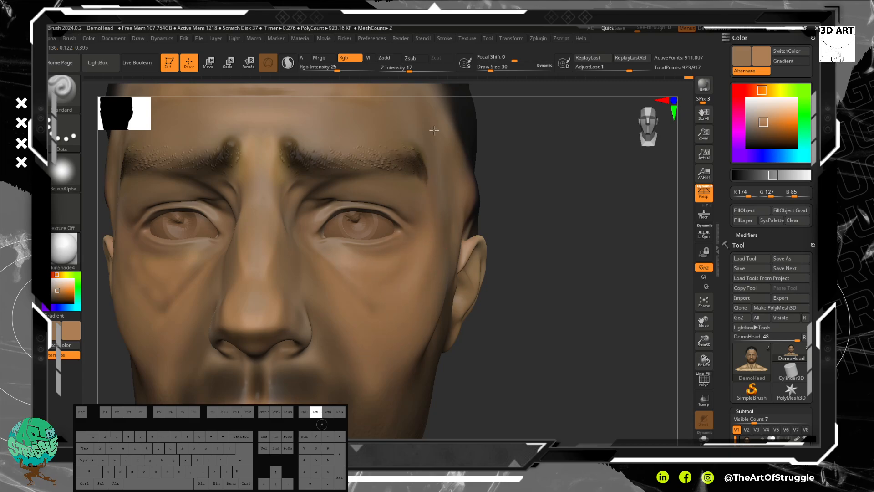
Step: Blend the same light brown across the upper forehead and the temple beside the brow
left_click_drag(546, 189, 548, 319, "alt")
mouse_move(551, 273)
left_mouse_down()
mouse_move(521, 263)
mouse_move(530, 267)
left_mouse_up()
left_click_drag(220, 233, 244, 235)
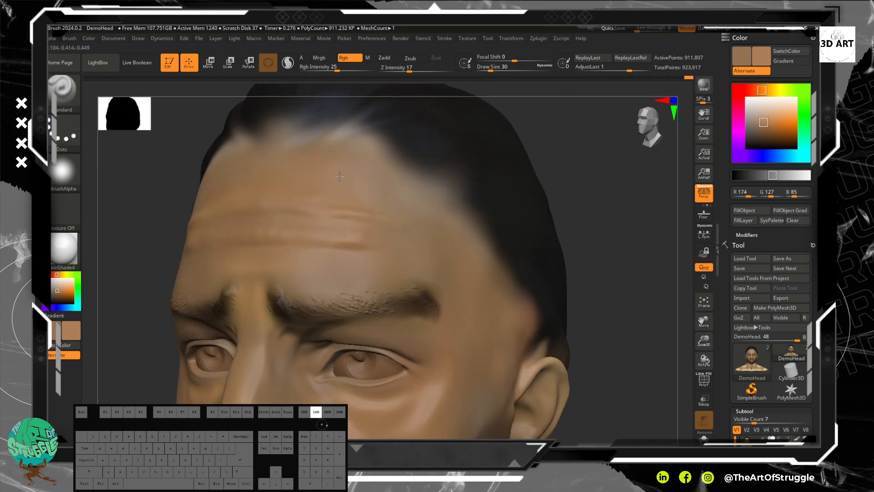
left_click_drag(424, 237, 409, 223)
left_click_drag(589, 199, 540, 246, "alt")
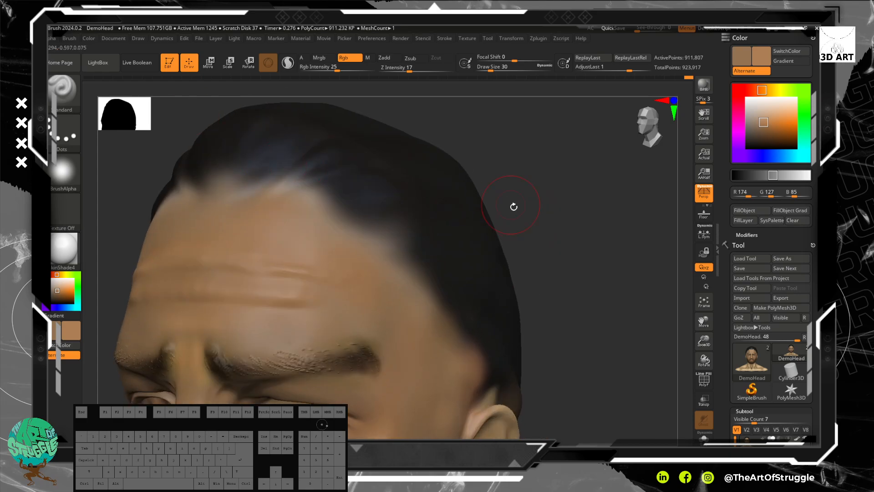
Step: Warm the side of the neck below the ear and jaw with light brown strokes
mouse_move(546, 297)
left_mouse_down()
mouse_move(572, 220)
mouse_move(462, 190)
mouse_move(473, 194)
mouse_move(469, 201)
left_mouse_up()
left_click_drag(413, 314, 390, 348)
left_click_drag(476, 319, 494, 223)
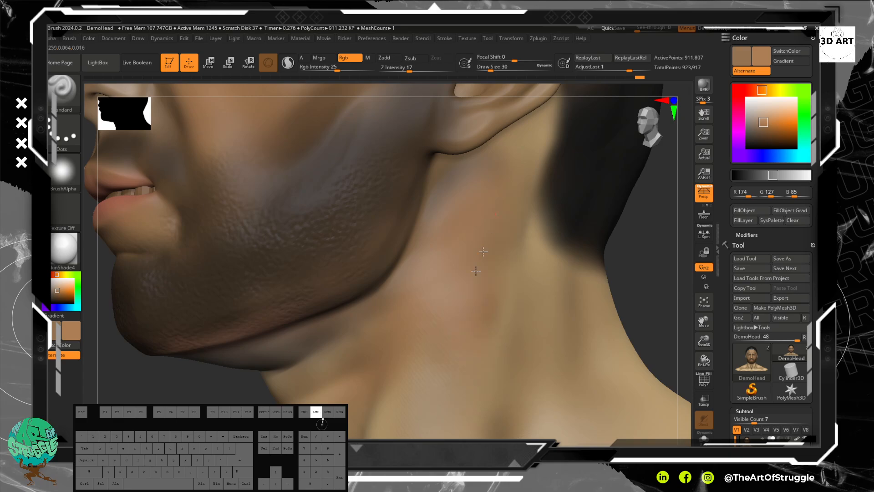
left_click_drag(448, 275, 460, 257)
left_click_drag(626, 277, 612, 168, "alt")
mouse_move(482, 261)
left_mouse_down()
mouse_move(489, 244)
mouse_move(494, 260)
left_mouse_up()
Step: Raise the draw size to 38 and paint light brown over the base of the neck and the shoulder
mouse_move(608, 241)
left_mouse_down()
mouse_move(524, 267)
mouse_move(517, 261)
mouse_move(553, 255)
mouse_move(567, 281)
mouse_move(548, 335)
mouse_move(548, 319)
left_mouse_up()
key("bracketright")
key("bracketright")
mouse_move(539, 286)
left_mouse_down()
mouse_move(581, 225)
mouse_move(550, 356)
mouse_move(572, 315)
left_mouse_up()
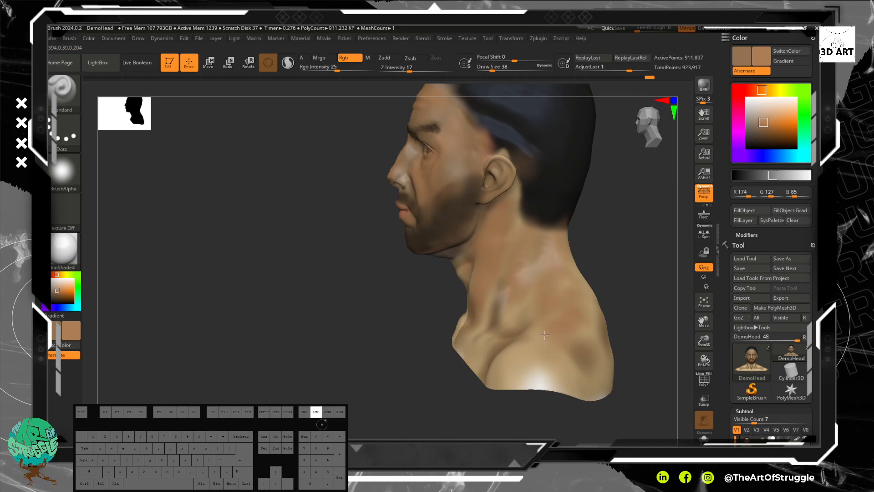
Step: Even out the shoulder and the side of the neck with light brown, raising the draw size to 82
mouse_move(542, 339)
left_mouse_down()
mouse_move(533, 357)
mouse_move(557, 363)
mouse_move(520, 359)
left_mouse_up()
key("bracketright")
key("bracketright")
key("bracketright")
key("bracketright")
key("bracketright")
key("bracketright")
key("bracketright")
key("bracketright")
key("bracketright")
key("bracketright")
key("bracketright")
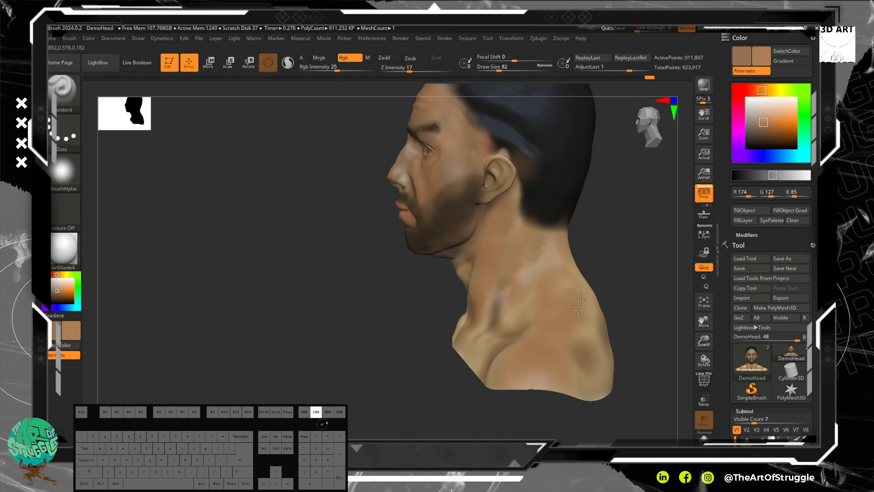
left_click_drag(520, 308, 517, 217)
Step: Paint the light brown across the upper chest, the collarbones and the opposite shoulder
left_click_drag(537, 261, 607, 250)
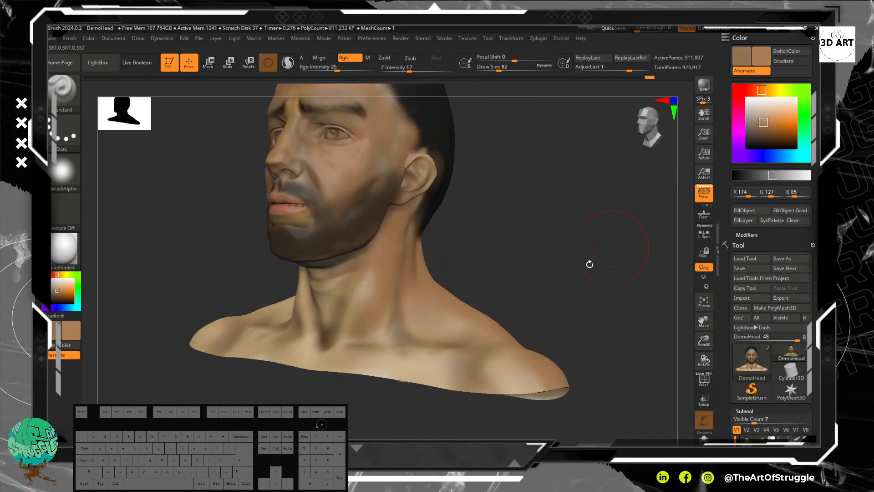
left_click_drag(388, 363, 411, 360)
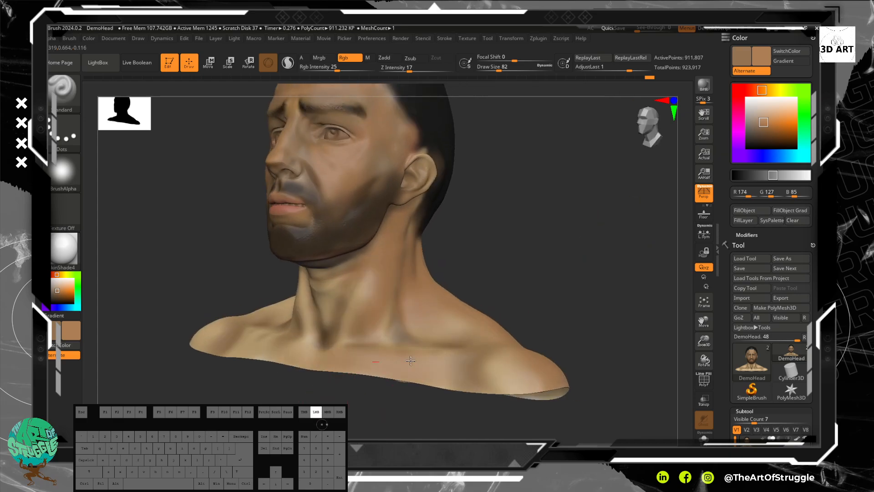
left_click_drag(306, 357, 314, 357)
left_click_drag(608, 246, 658, 256)
left_click_drag(593, 268, 674, 279, "alt")
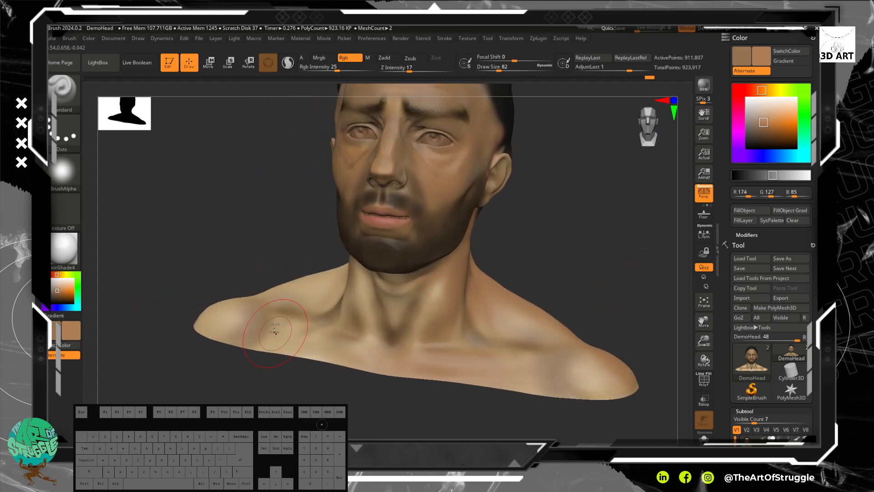
mouse_move(296, 314)
left_mouse_down()
mouse_move(298, 292)
mouse_move(214, 316)
mouse_move(230, 307)
mouse_move(322, 348)
mouse_move(279, 354)
left_mouse_up()
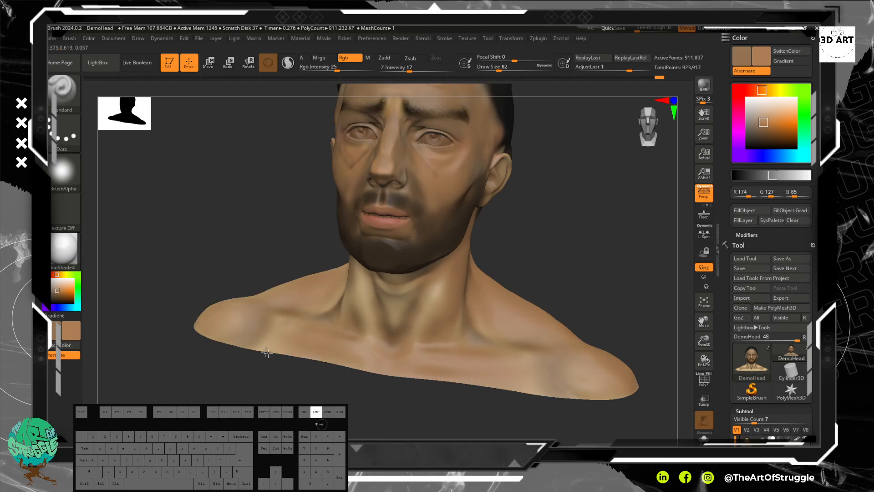
Step: Sample a near-black brown (R 35, G 31, B 28), reduce the draw size to 6 and fill in both eyebrows
mouse_move(566, 205)
left_mouse_down()
mouse_move(564, 260)
mouse_move(560, 238)
mouse_move(571, 300)
left_mouse_up()
mouse_move(539, 252)
left_mouse_down("alt")
mouse_move(621, 332)
mouse_move(581, 236)
left_mouse_up("alt")
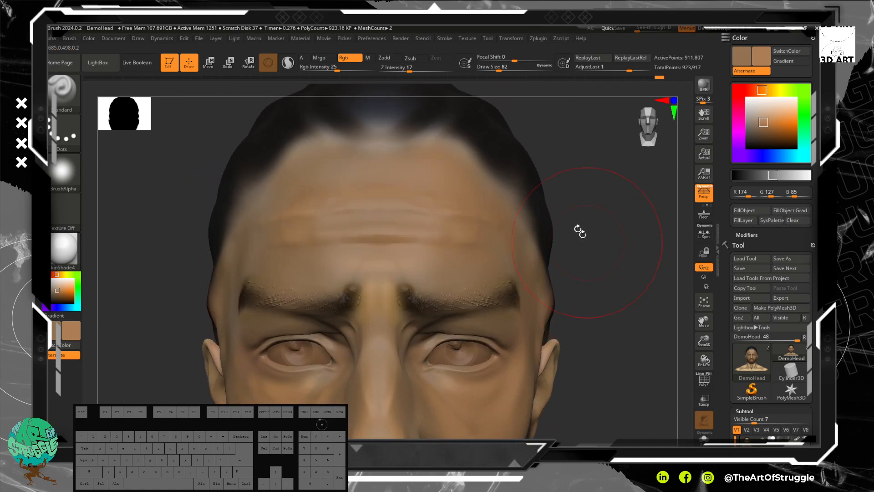
key("c")
key("c")
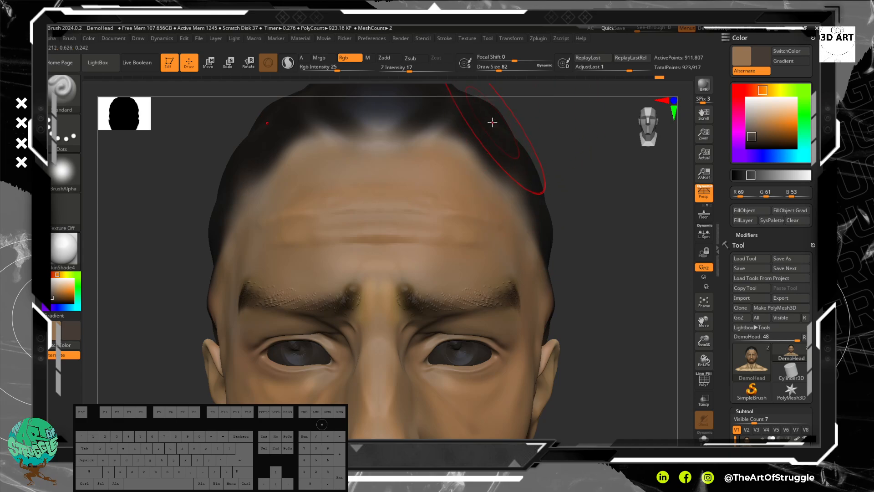
key("c")
key("bracketleft")
key("bracketleft")
key("bracketleft")
key("bracketleft")
key("bracketleft")
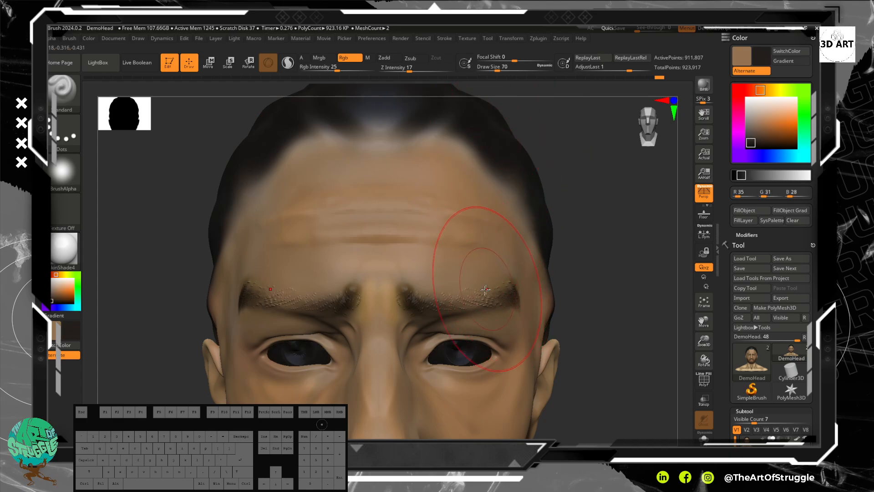
key("bracketleft")
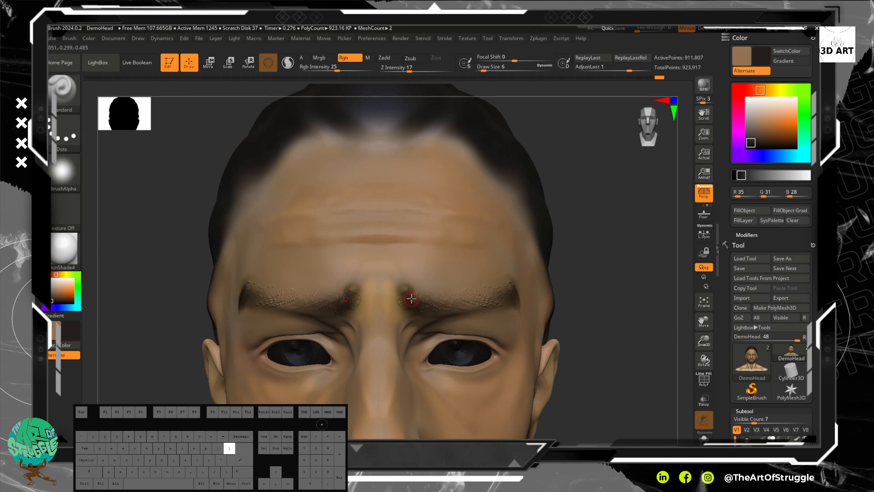
mouse_move(439, 304)
left_mouse_down()
mouse_move(497, 298)
mouse_move(458, 308)
mouse_move(432, 302)
mouse_move(506, 292)
mouse_move(430, 303)
mouse_move(430, 310)
mouse_move(507, 298)
mouse_move(413, 297)
left_mouse_up()
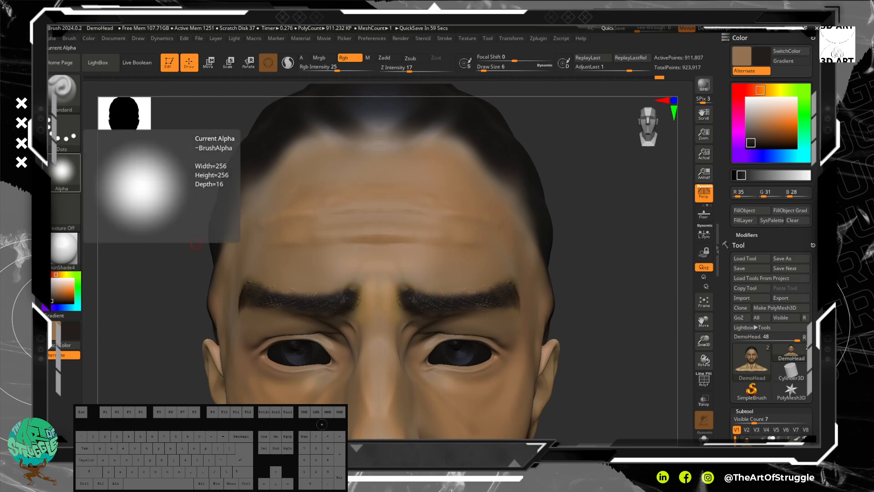
key("l")
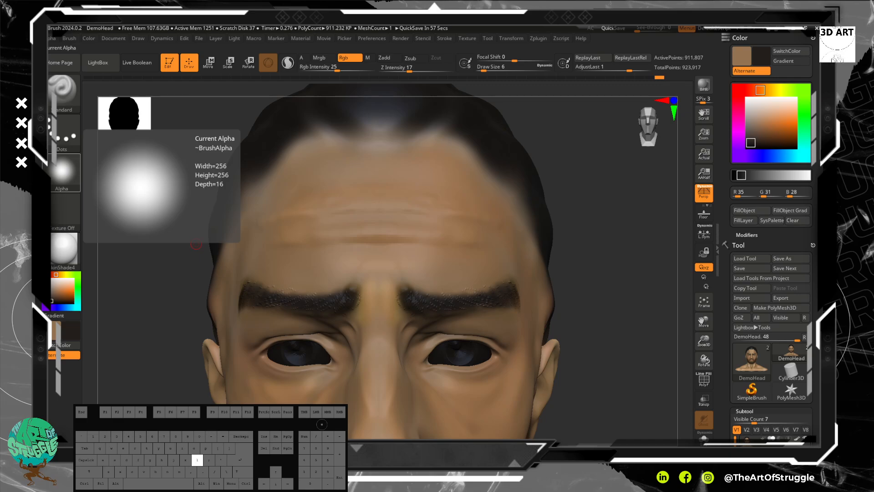
type("or palet")
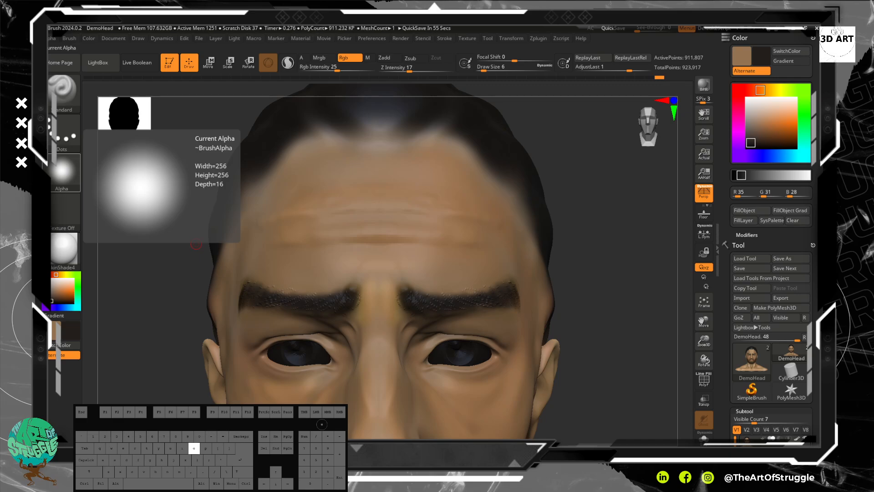
type("e")
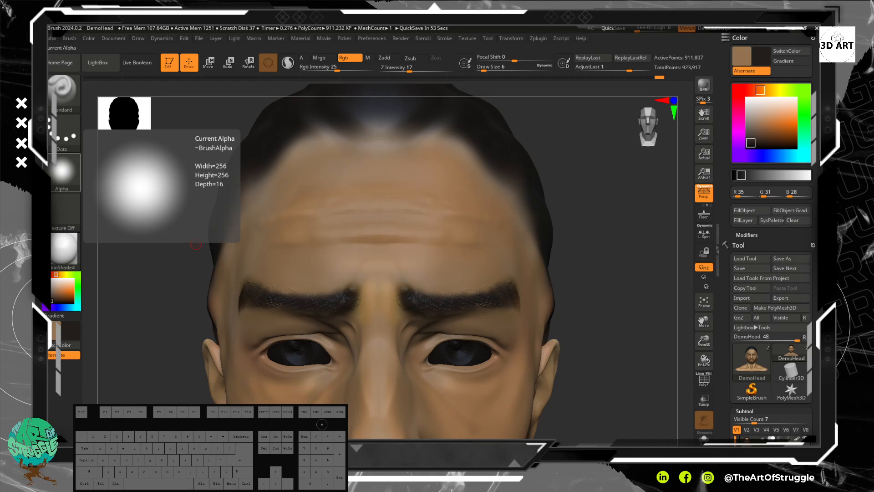
key("Return")
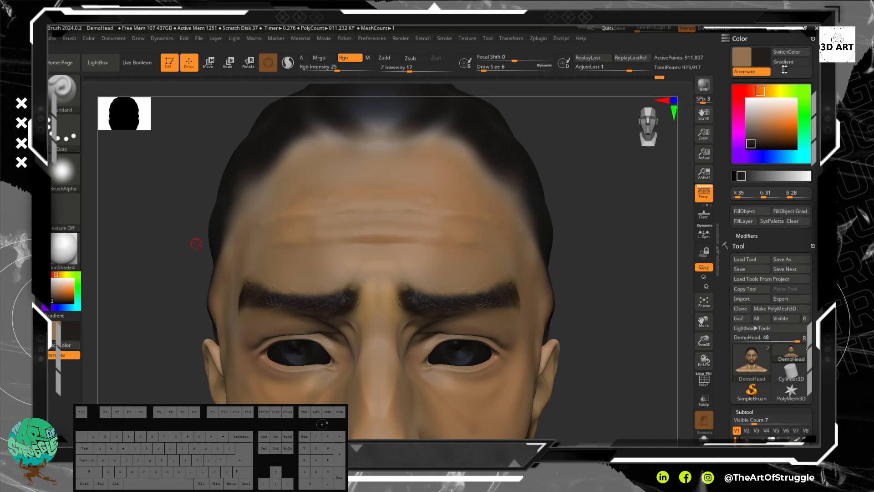
left_click_drag(814, 209, 813, 207)
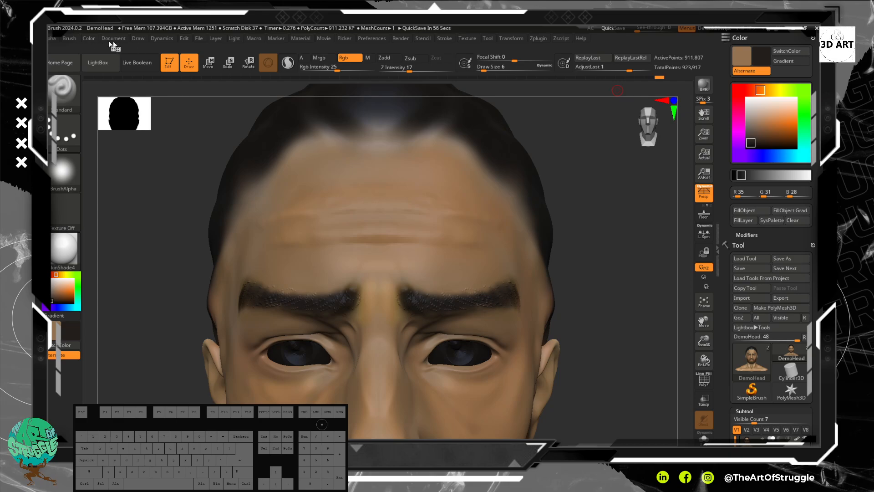
Step: Open the system color palette and add the current near-black brown (R 35, G 31, B 28) to the custom colors
left_click(84, 40)
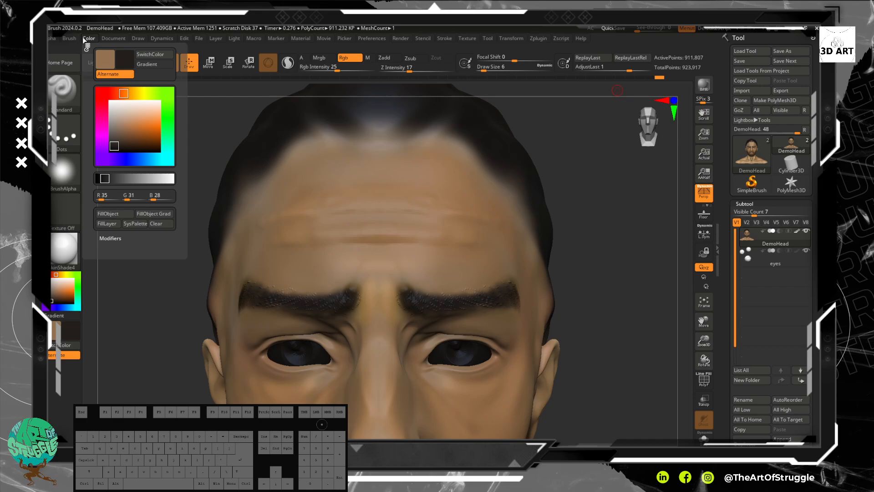
left_click(141, 224)
left_click_drag(141, 32, 411, 161)
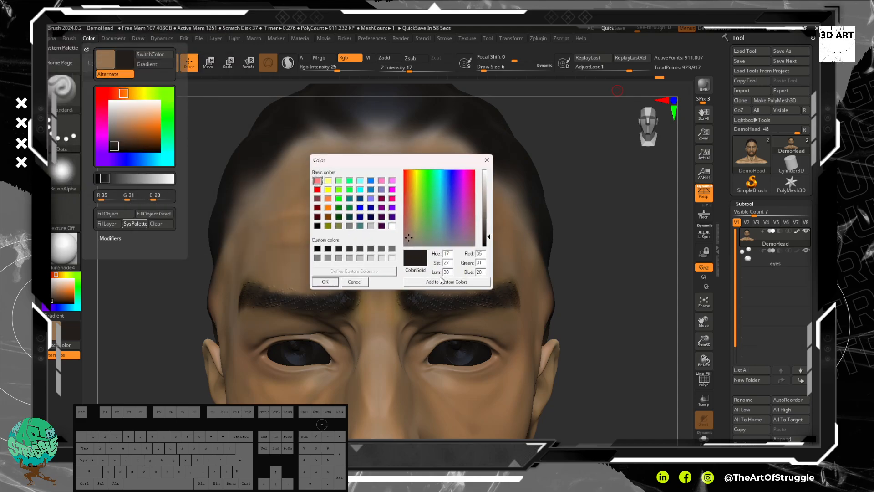
left_click_drag(435, 163, 510, 158)
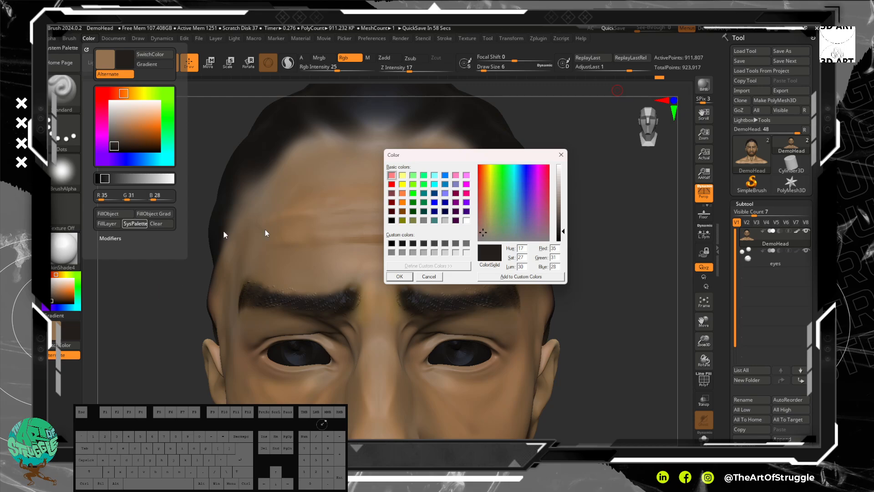
left_click(517, 277)
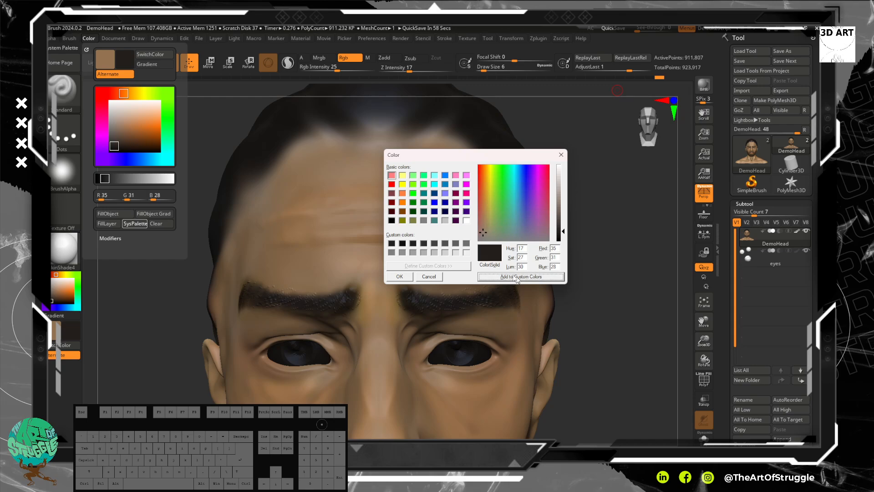
Step: Save a dark purple (R 56, G 37, B 90) as the fifth custom color and apply the light grey swatch (R 208, G 208, B 208)
left_click(528, 211)
left_click(434, 244)
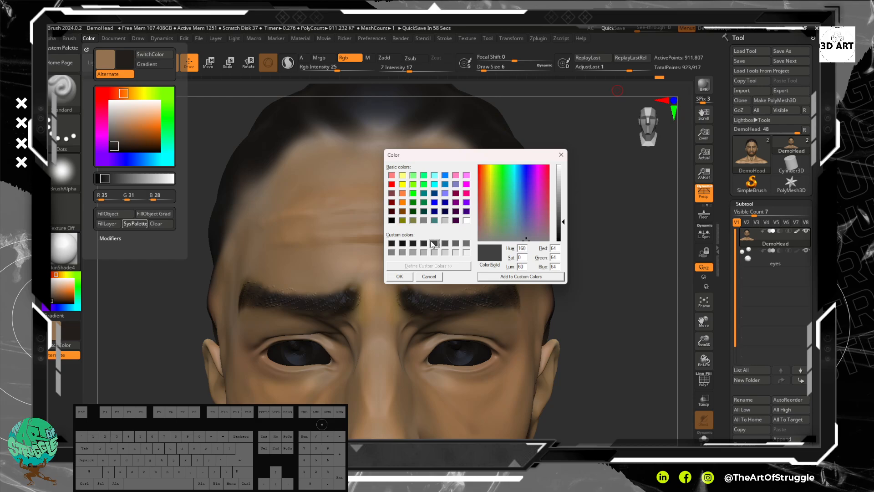
left_click(519, 225)
left_click(515, 276)
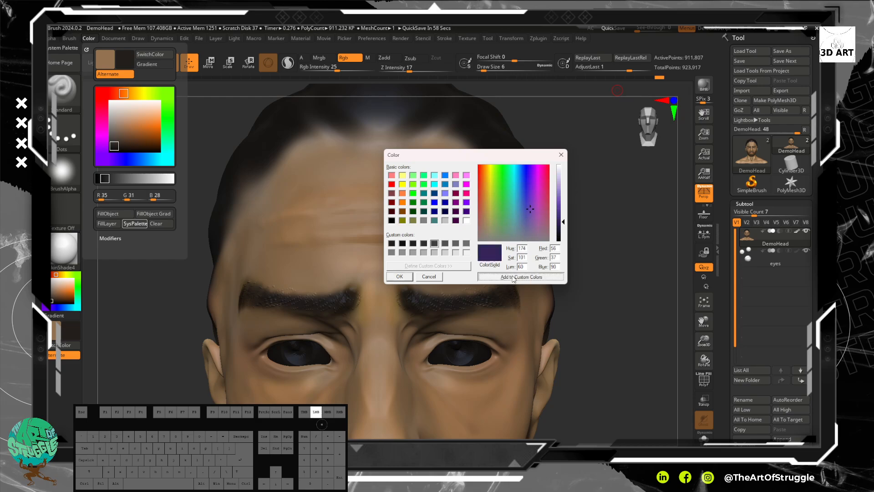
left_click(447, 245)
left_click(446, 253)
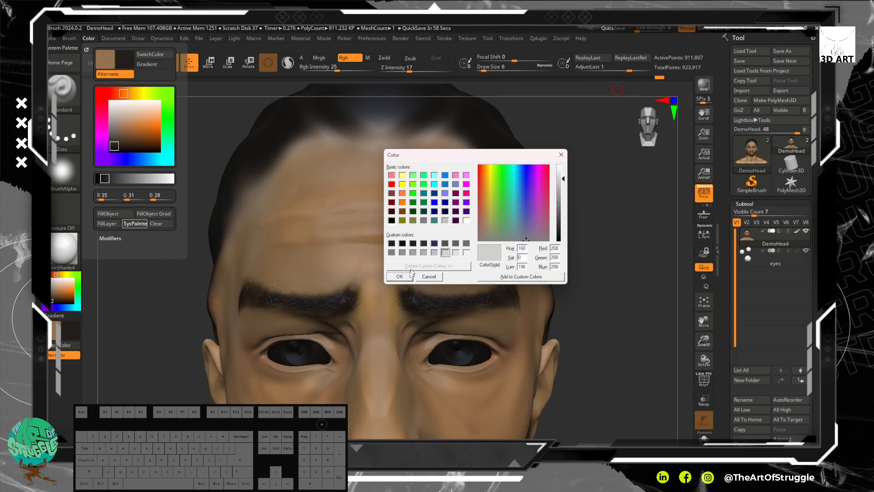
left_click(400, 276)
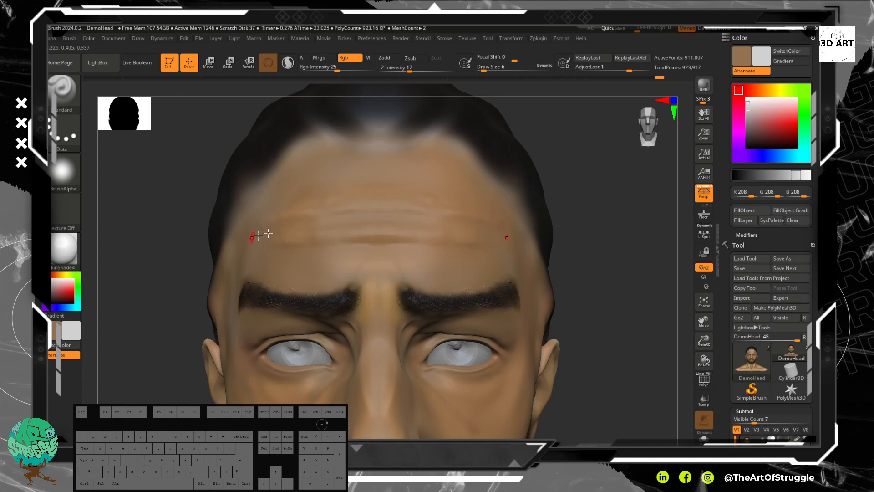
Step: Sample light brown from the forehead (R 170, G 127, B 84) and soften the skin tone around its creases with fine strokes
key("c")
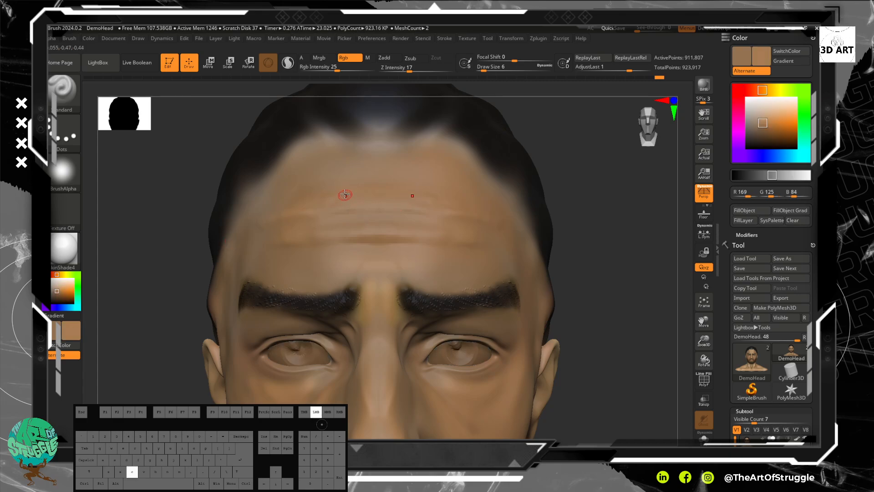
left_click_drag(320, 245, 357, 235)
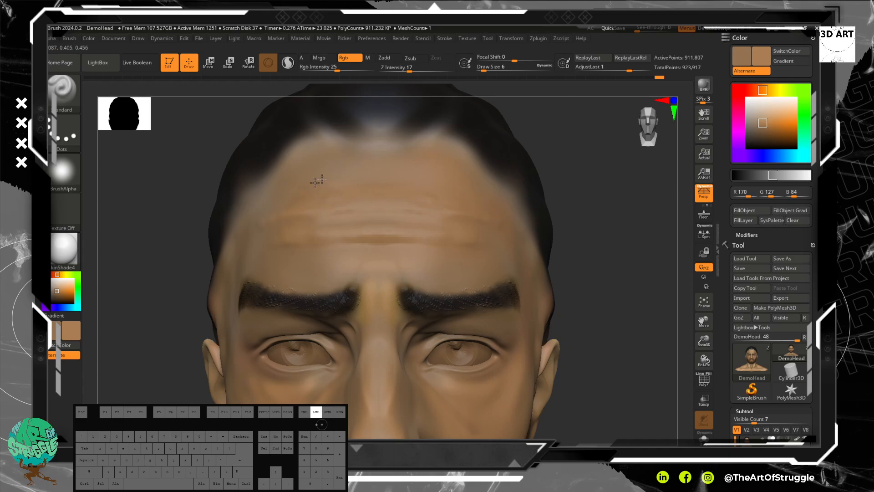
left_click_drag(278, 199, 315, 170)
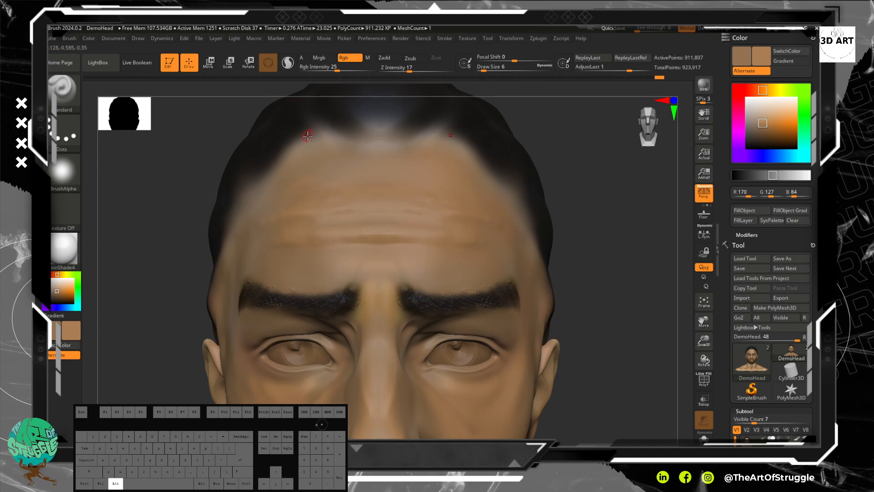
Step: Sample a greyish brown (R 148, G 128, B 106) at the hairline and paint thin strands running back into the dark hair
key("c")
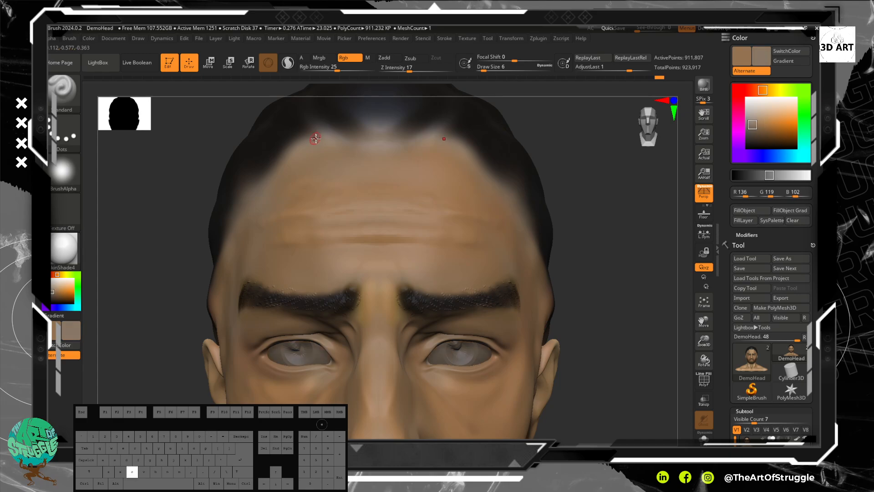
left_click_drag(324, 139, 351, 123)
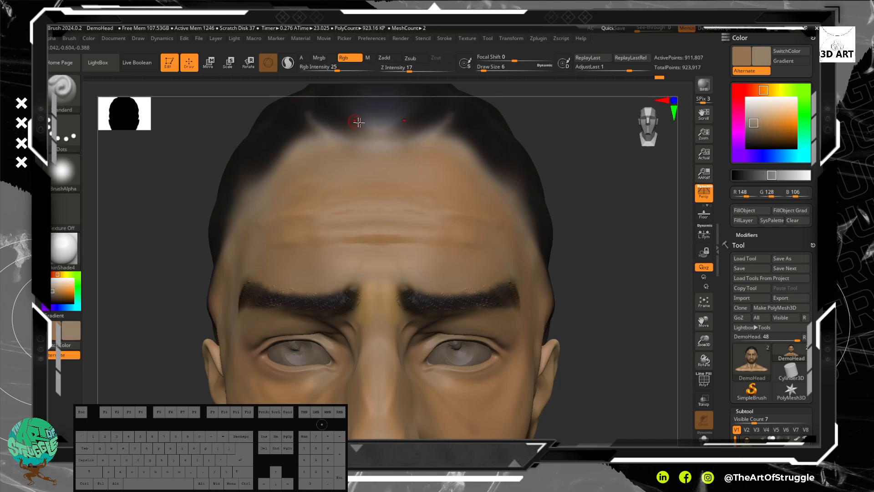
mouse_move(637, 189)
left_mouse_down()
mouse_move(606, 242)
mouse_move(507, 233)
left_mouse_up()
mouse_move(450, 240)
left_mouse_down()
mouse_move(552, 222)
mouse_move(534, 200)
left_mouse_up()
mouse_move(487, 215)
left_mouse_down()
mouse_move(541, 199)
mouse_move(585, 211)
left_mouse_up()
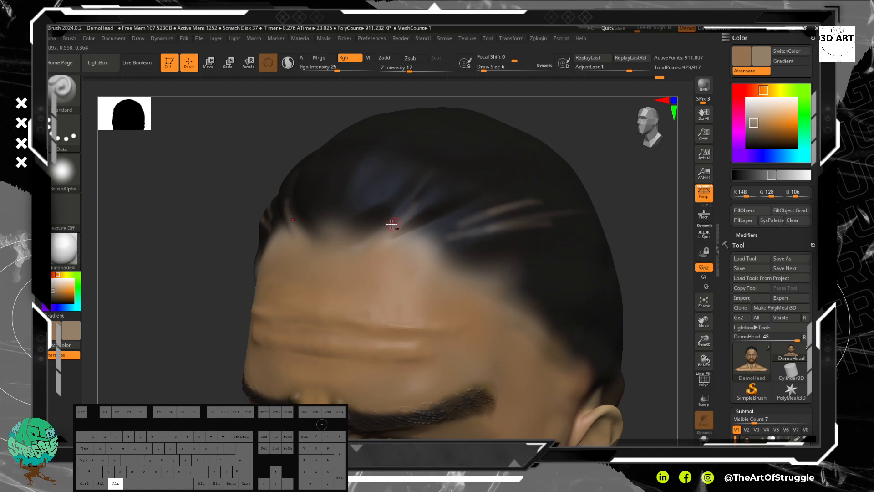
left_click(397, 240, "alt")
Step: Raise the draw size to 38 and paint broad greyish brown patches over the front and top of the hair
key("bracketright")
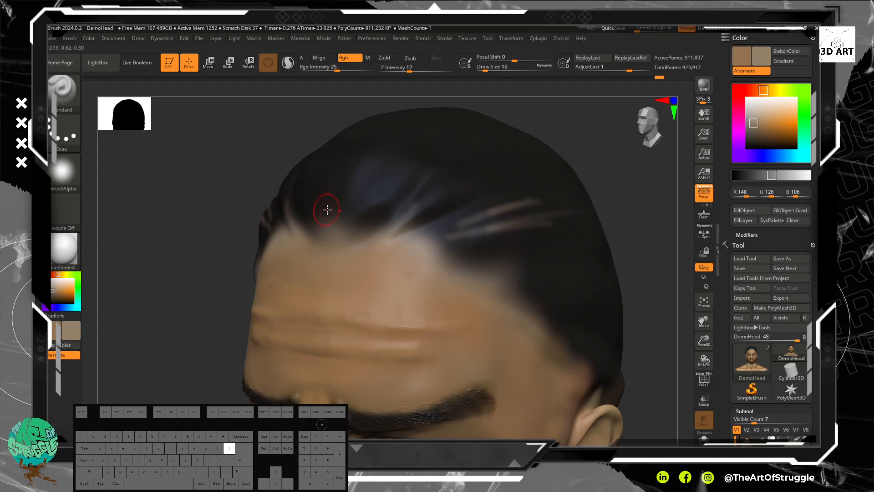
key("bracketright")
mouse_move(326, 209)
left_mouse_down()
mouse_move(389, 150)
mouse_move(328, 177)
mouse_move(363, 208)
mouse_move(346, 200)
mouse_move(419, 145)
mouse_move(438, 151)
left_mouse_up()
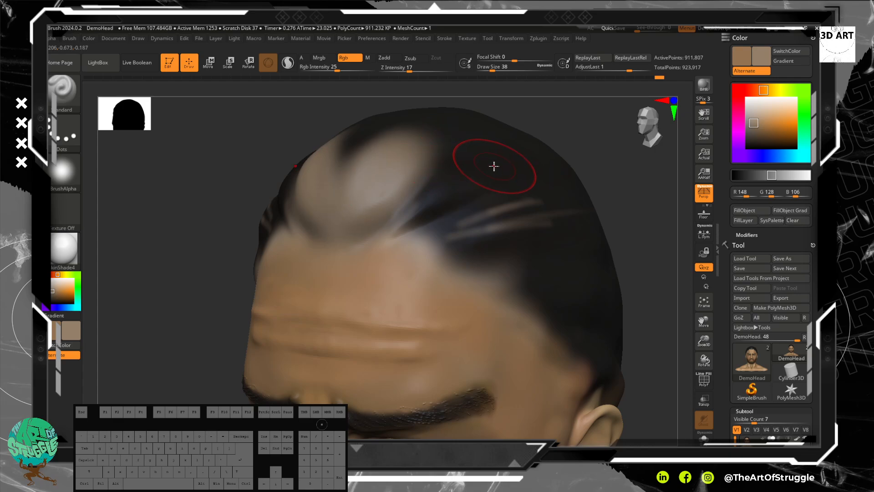
Step: Sample a near-black (R 29, G 26, B 25) from the hair and darken the greyish brown patches and strands on top
key("c")
mouse_move(494, 162)
left_mouse_down()
mouse_move(453, 146)
mouse_move(410, 165)
mouse_move(384, 149)
mouse_move(400, 111)
mouse_move(444, 137)
mouse_move(401, 163)
mouse_move(399, 185)
mouse_move(407, 116)
mouse_move(385, 185)
left_mouse_up()
mouse_move(409, 129)
left_mouse_down()
mouse_move(295, 218)
mouse_move(467, 220)
mouse_move(584, 204)
mouse_move(517, 219)
mouse_move(578, 218)
mouse_move(635, 195)
mouse_move(477, 234)
left_mouse_up()
Step: Smooth the creases across the middle of the forehead
left_click_drag(634, 248, 591, 205)
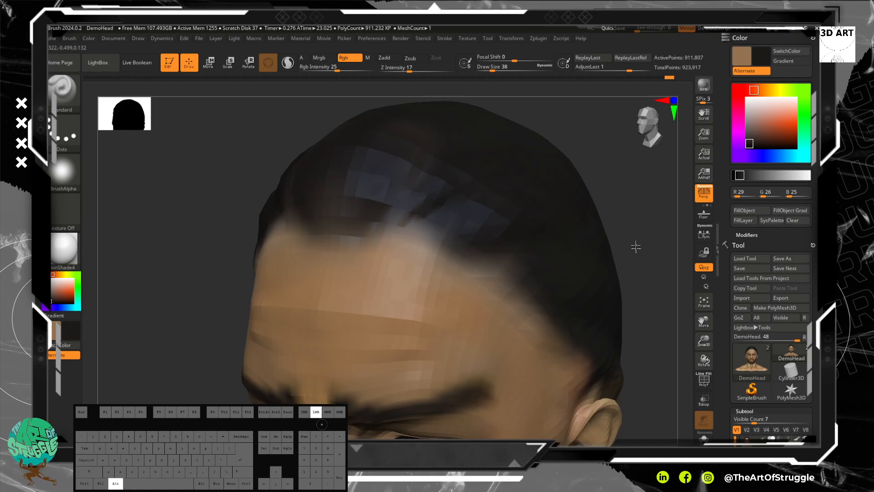
mouse_move(268, 217)
left_mouse_down()
mouse_move(343, 209)
mouse_move(301, 228)
mouse_move(348, 244)
mouse_move(351, 229)
mouse_move(366, 234)
left_mouse_up()
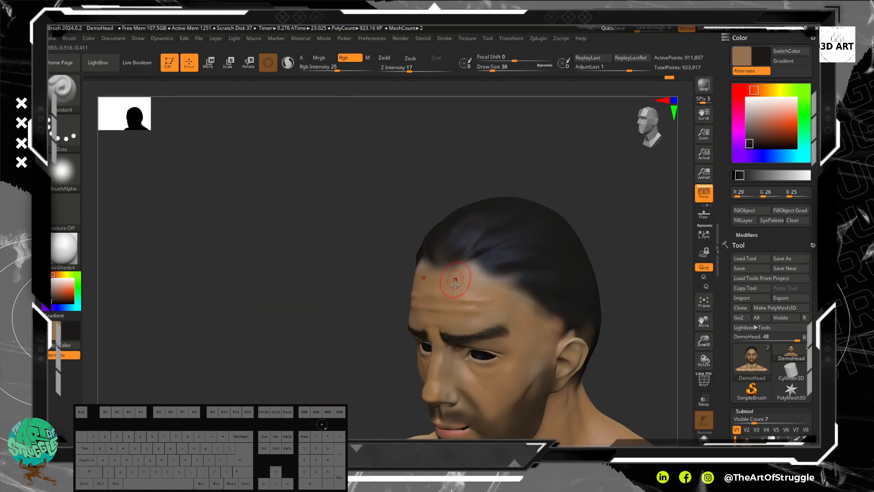
key("shift")
left_click_drag(476, 297, 469, 301, "shift")
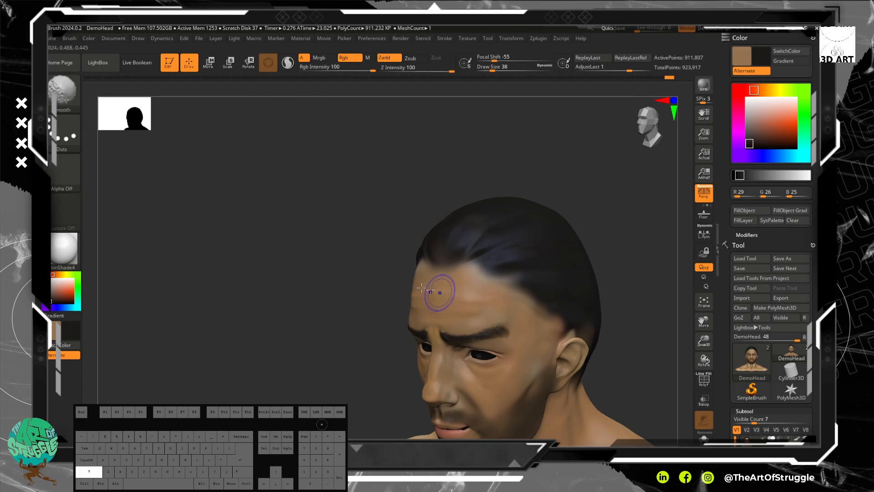
Step: Choose a pale pink (R 222, G 205, B 199) and paint soft highlight streaks over the top and side of the hair
mouse_move(349, 280)
left_mouse_down()
mouse_move(319, 281)
mouse_move(360, 276)
left_mouse_up()
left_click_drag(544, 250, 507, 224)
left_click_drag(370, 187, 272, 211, "alt")
left_click_drag(291, 220, 343, 281)
left_click_drag(425, 162, 462, 199, "alt")
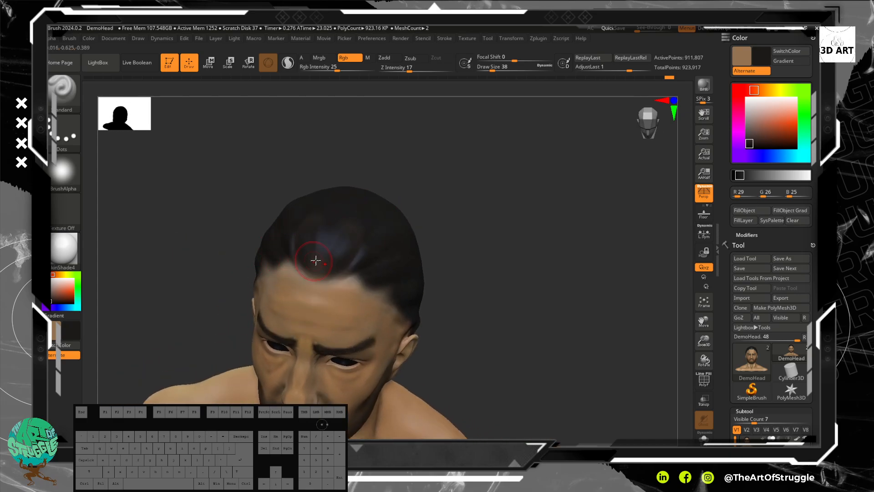
left_click_drag(56, 283, 56, 283)
left_click_drag(336, 260, 375, 192)
left_click_drag(447, 172, 384, 210)
left_click_drag(377, 278, 499, 254)
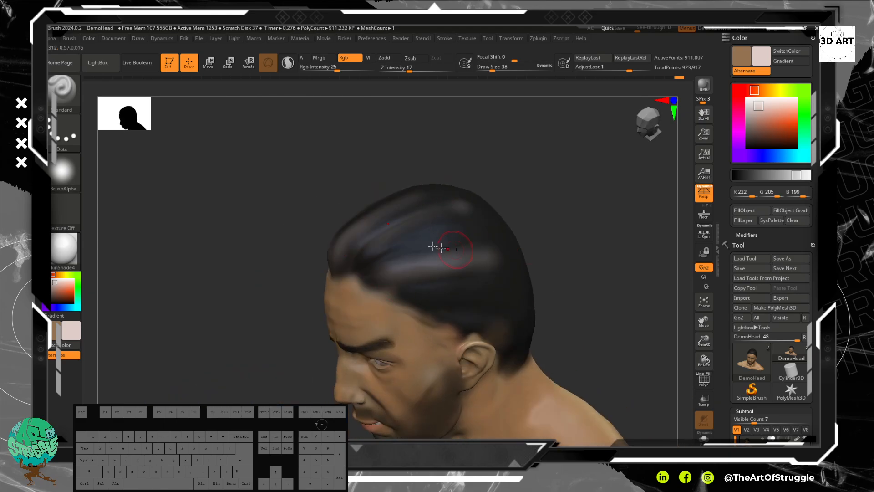
Step: Reduce the draw size to 22, paint pale pink highlight streaks across the side of the hair, and undo the last stroke
left_click_drag(422, 251, 506, 221)
key("bracketleft")
left_click_drag(414, 299, 507, 284)
mouse_move(436, 308)
left_mouse_down()
mouse_move(511, 296)
mouse_move(534, 307)
left_mouse_up()
left_click_drag(456, 321, 528, 320)
mouse_move(574, 287)
left_mouse_down()
mouse_move(523, 288)
mouse_move(560, 222)
mouse_move(599, 222)
mouse_move(552, 299)
left_mouse_up()
left_click_drag(541, 184, 488, 290)
key("ctrl+z")
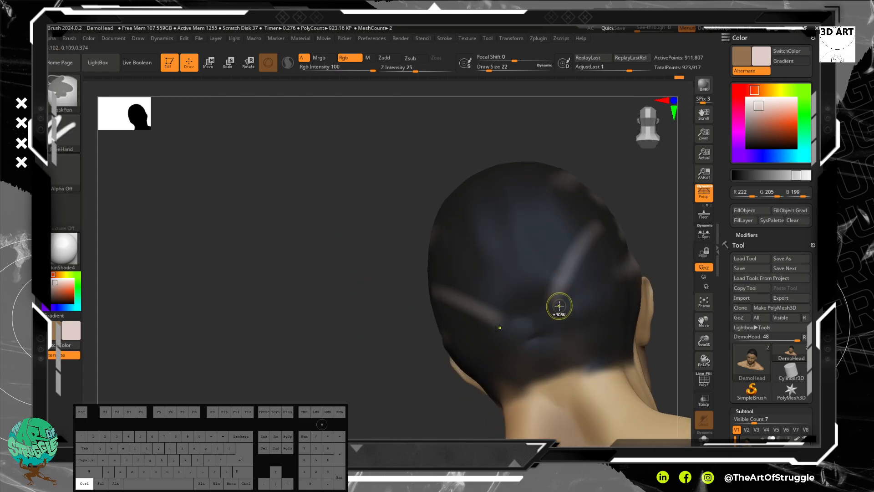
Step: Paint pale pink streaks down the back of the hair toward the nape
left_click_drag(558, 188, 546, 275)
left_click_drag(566, 214, 549, 273)
left_click_drag(619, 283, 570, 313)
left_click_drag(613, 301, 574, 346)
left_click_drag(621, 319, 606, 361)
mouse_move(586, 379)
left_mouse_down()
mouse_move(563, 378)
mouse_move(606, 339)
left_mouse_up()
mouse_move(199, 280)
left_mouse_down()
mouse_move(306, 253)
mouse_move(303, 267)
mouse_move(230, 264)
mouse_move(218, 237)
mouse_move(236, 263)
mouse_move(318, 276)
left_mouse_up()
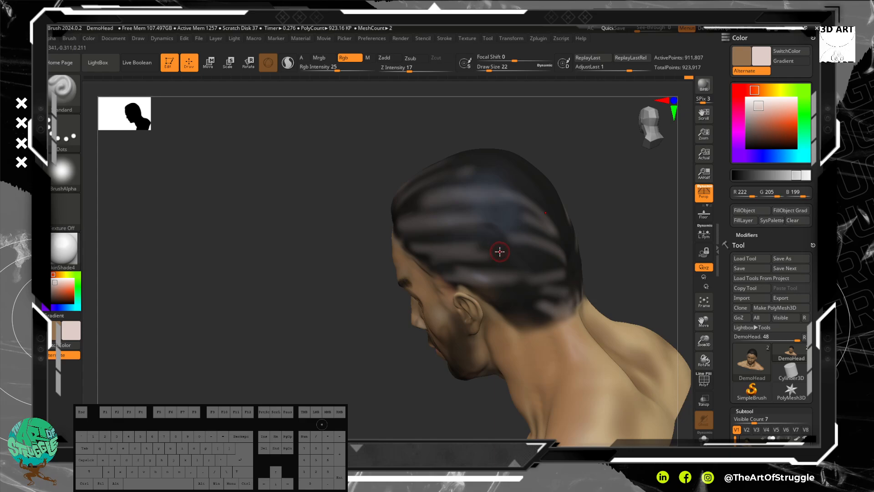
Step: Sample a near-black (R 33, G 32, B 31), reduce the draw size to 10 and paint thin dark strands between the side streaks
key("c")
mouse_move(363, 285)
left_mouse_down()
mouse_move(379, 276)
mouse_move(312, 304)
mouse_move(471, 269)
mouse_move(490, 279)
mouse_move(463, 287)
mouse_move(549, 300)
mouse_move(511, 304)
mouse_move(518, 306)
left_mouse_up()
key("bracketleft")
left_click_drag(436, 250, 420, 251)
mouse_move(487, 244)
left_mouse_down()
mouse_move(460, 244)
mouse_move(474, 251)
mouse_move(533, 236)
mouse_move(461, 222)
mouse_move(501, 219)
mouse_move(503, 227)
left_mouse_up()
left_click_drag(255, 247, 299, 242)
mouse_move(605, 245)
left_mouse_down()
mouse_move(383, 227)
mouse_move(404, 214)
left_mouse_up()
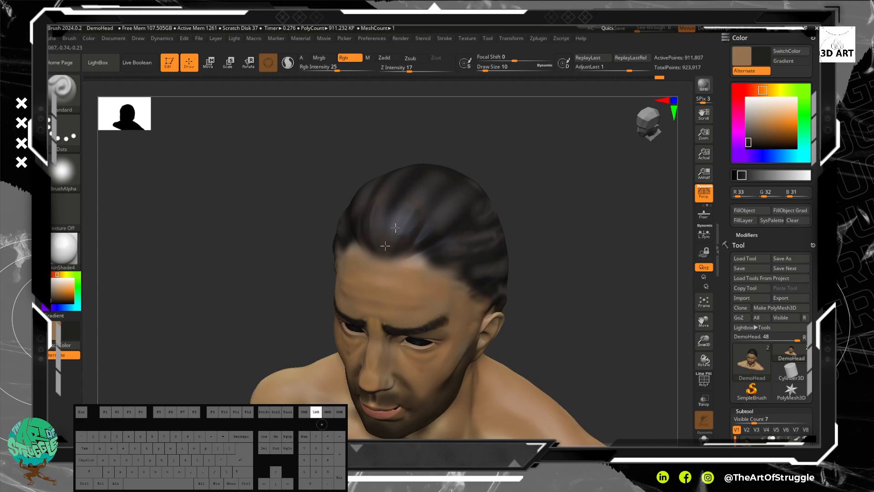
Step: Paint fine dark strands along the front hairline above the forehead
left_click_drag(394, 247, 395, 256)
left_click_drag(597, 203, 588, 254, "alt")
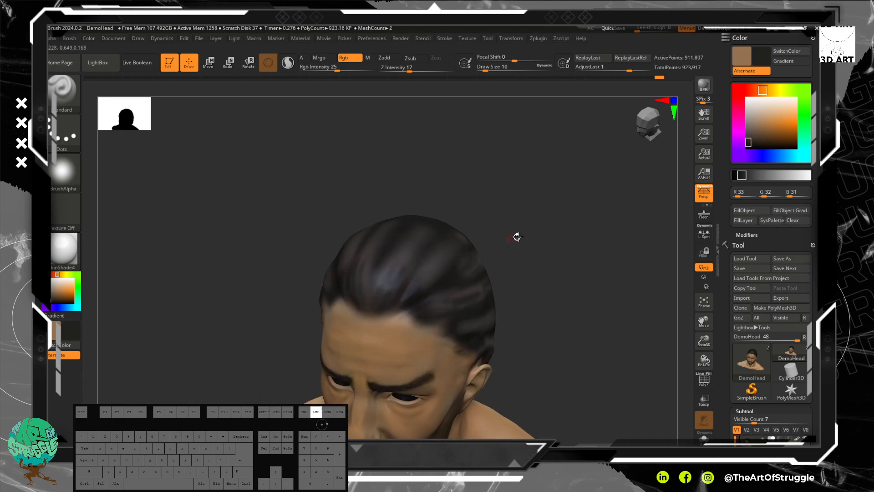
left_click_drag(517, 238, 559, 236)
mouse_move(429, 313)
left_mouse_down()
mouse_move(423, 305)
mouse_move(451, 307)
left_mouse_up()
left_click_drag(402, 321, 408, 316)
mouse_move(405, 318)
left_mouse_down()
mouse_move(414, 309)
mouse_move(382, 320)
mouse_move(403, 314)
mouse_move(462, 336)
left_mouse_up()
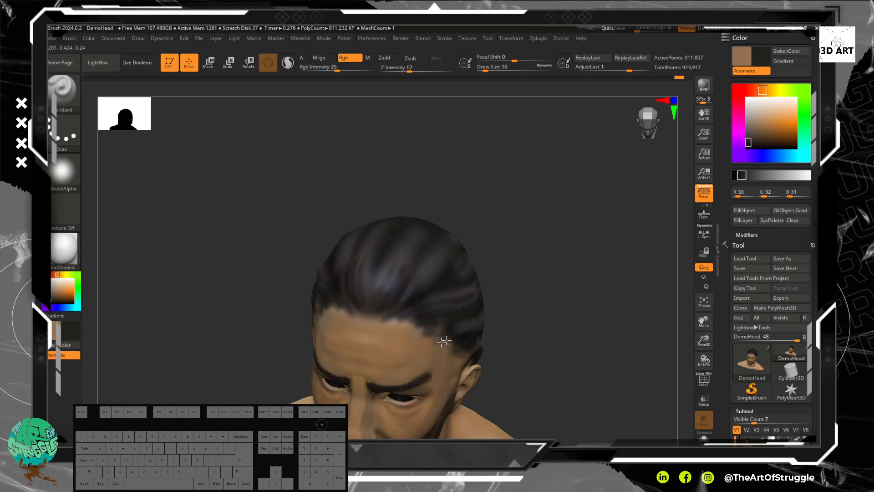
Step: Extend the dark strands along the temple hairline and over the front of the hair
left_click_drag(524, 323, 418, 357)
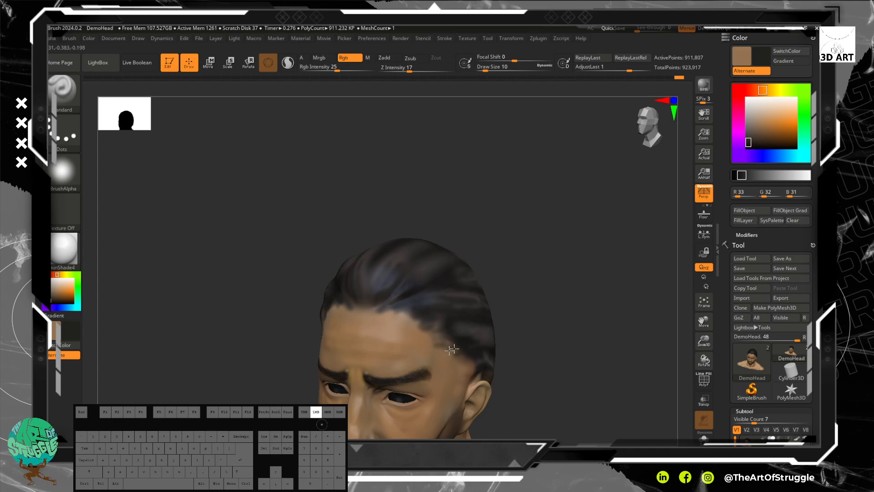
left_click_drag(470, 354, 452, 358)
left_click_drag(468, 359, 443, 343)
mouse_move(505, 291)
left_mouse_down()
mouse_move(533, 274)
mouse_move(378, 309)
mouse_move(355, 289)
left_mouse_up()
left_click(324, 290)
mouse_move(370, 318)
left_mouse_down()
mouse_move(357, 268)
mouse_move(365, 275)
left_mouse_up()
left_click_drag(515, 336, 474, 335)
Step: Raise the draw size to 14, add dark strands at the front, and smooth the streaks over the front and side
key("bracketright")
key("bracketright")
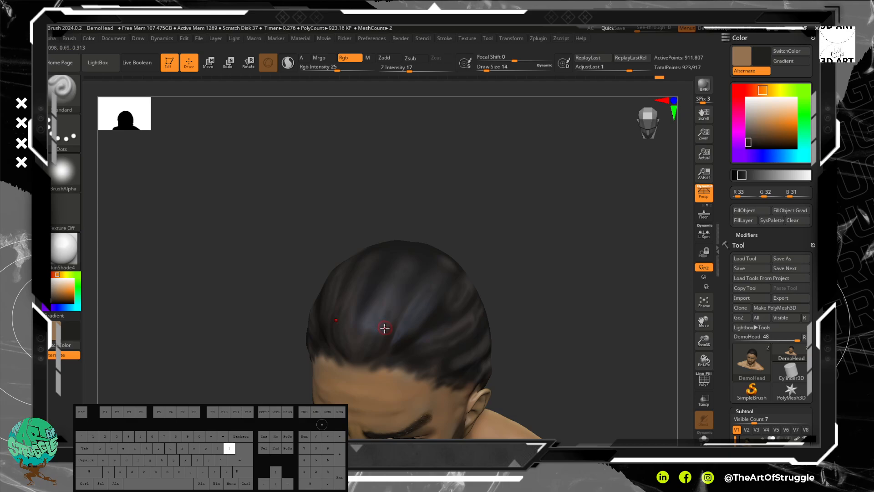
mouse_move(379, 325)
left_mouse_down("shift")
mouse_move(356, 360)
mouse_move(353, 288)
mouse_move(400, 304)
mouse_move(399, 346)
left_mouse_up("shift")
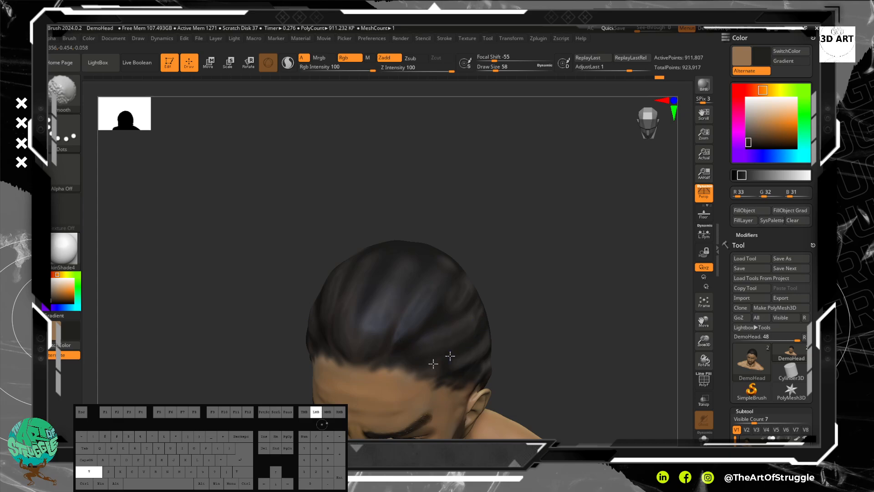
left_click_drag(625, 308, 523, 309)
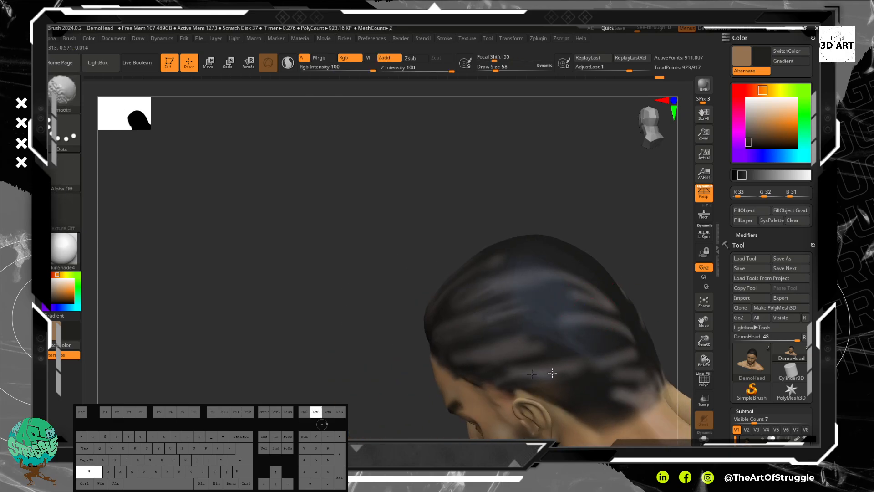
left_click_drag(575, 301, 524, 291, "shift")
left_click_drag(471, 303, 562, 285, "shift")
Step: Keep Zadd off and darken the light streaks over the side and top of the hair with a draw size of 58
left_click(395, 59)
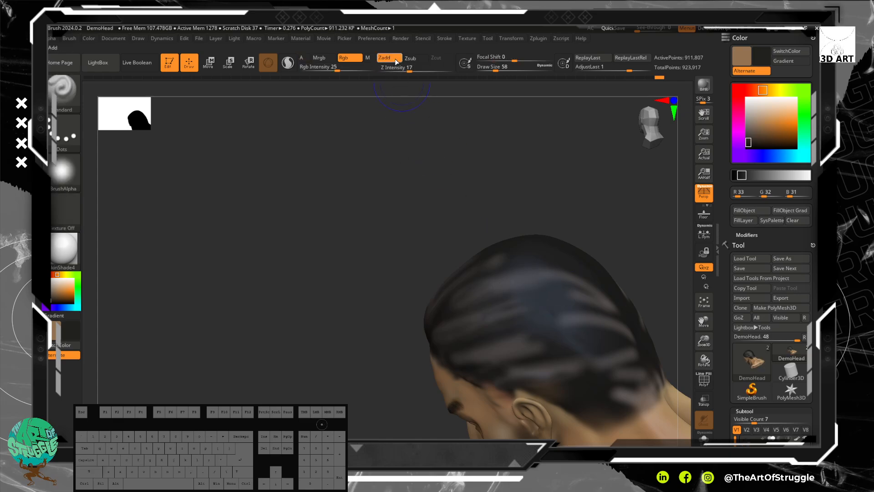
left_click(391, 58)
left_click_drag(519, 328, 557, 345)
mouse_move(617, 328)
left_mouse_down("shift")
mouse_move(575, 309)
mouse_move(577, 297)
left_mouse_up("shift")
left_click_drag(515, 264, 506, 257, "shift")
mouse_move(353, 214)
left_mouse_down()
mouse_move(377, 189)
mouse_move(435, 193)
left_mouse_up()
mouse_move(491, 215)
left_mouse_down("shift")
mouse_move(476, 207)
mouse_move(486, 201)
left_mouse_up("shift")
mouse_move(553, 141)
left_mouse_down()
mouse_move(534, 201)
mouse_move(566, 183)
left_mouse_up()
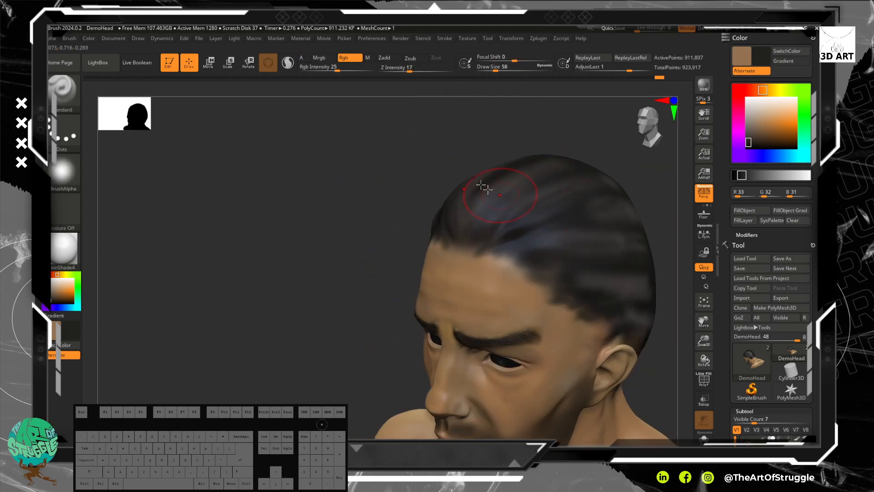
Step: Sample a dark grey (R 34, G 33, B 32), lower the RGB intensity to 9 and lightly tone down the front highlights
key("c")
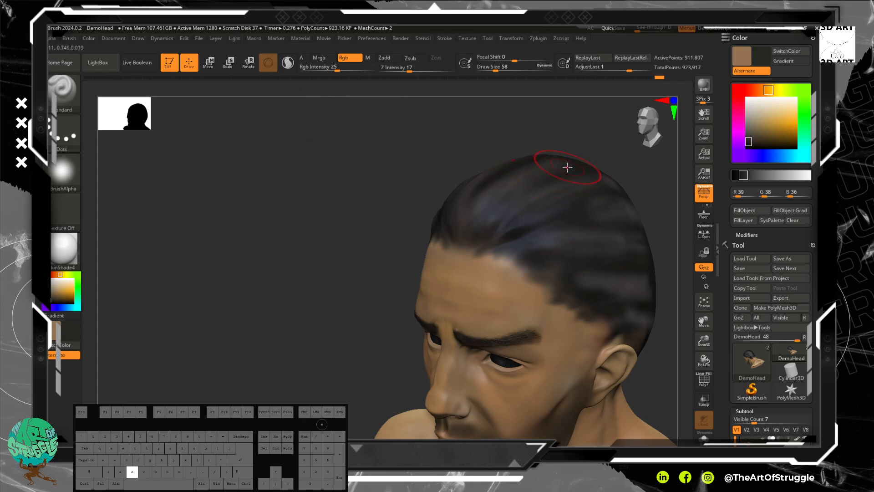
left_click_drag(459, 154, 469, 166)
left_click_drag(615, 162, 495, 189, "alt")
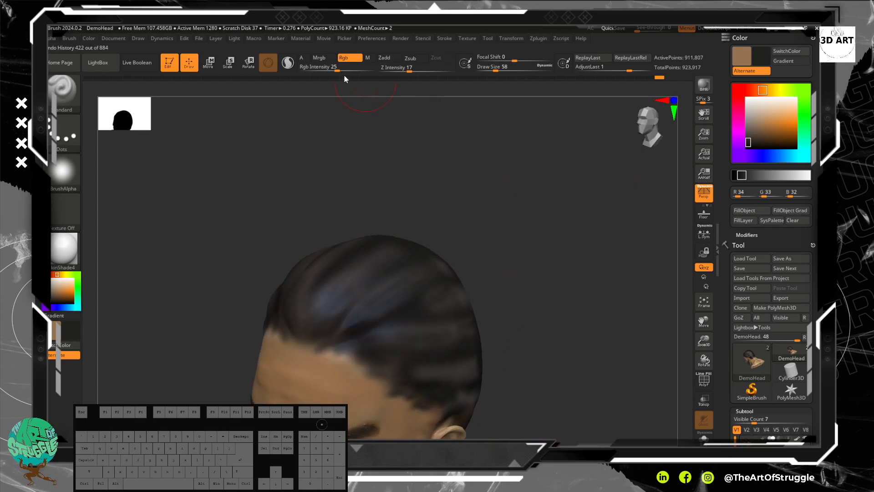
left_click_drag(337, 68, 323, 71)
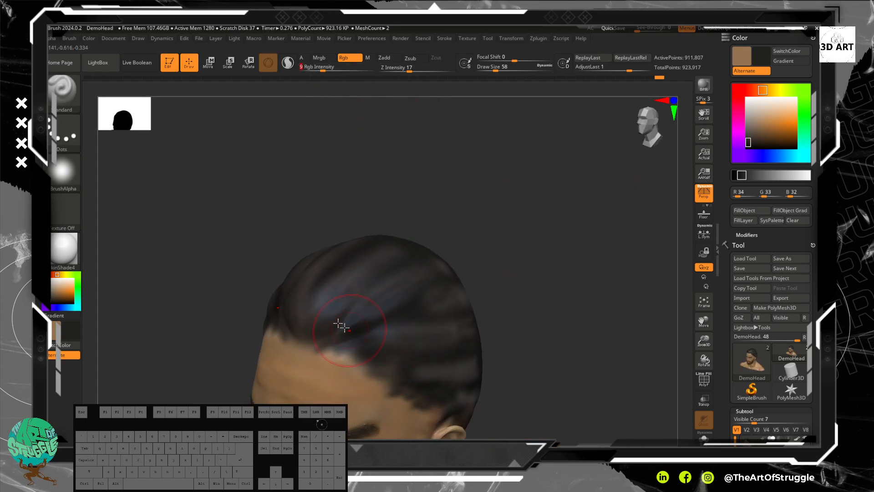
left_click_drag(319, 313, 391, 273)
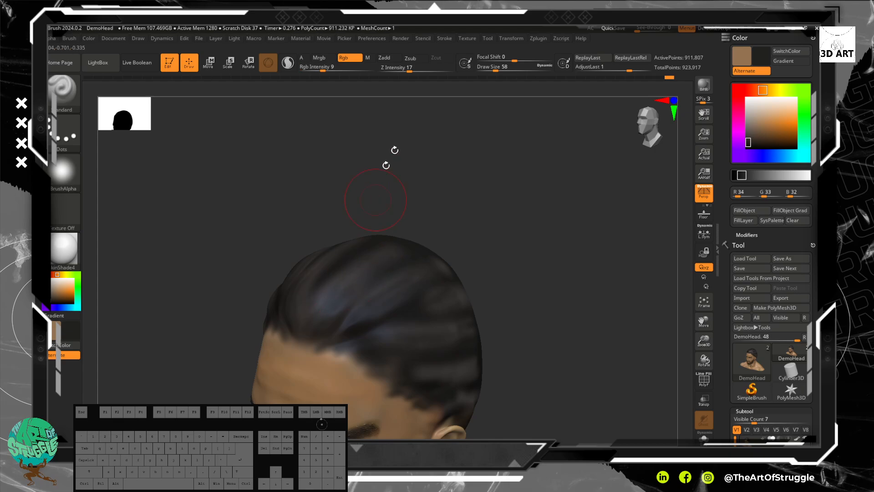
Step: Set the Z intensity to 40 and blend the dark grey over the front and side streaks of the hair
left_click_drag(410, 70, 426, 70)
left_click_drag(353, 315, 386, 277)
left_click_drag(334, 302, 351, 261)
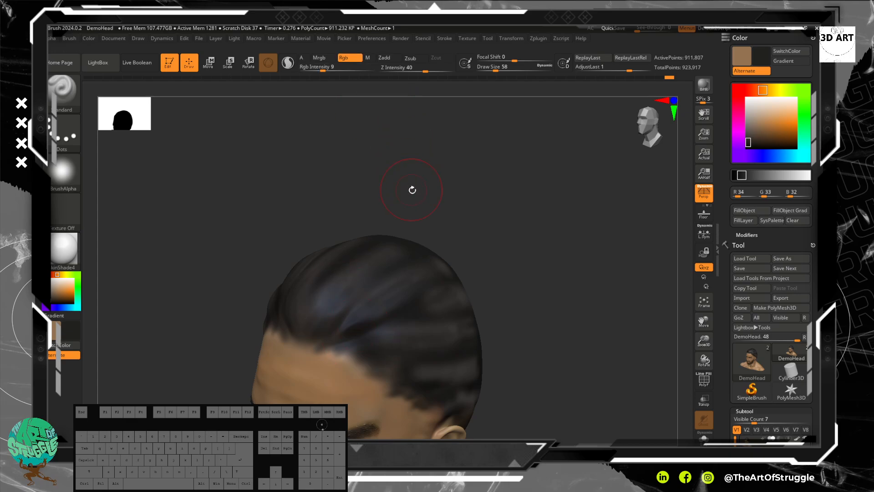
mouse_move(416, 146)
left_mouse_down()
mouse_move(388, 134)
mouse_move(449, 232)
mouse_move(452, 325)
mouse_move(416, 374)
mouse_move(401, 346)
left_mouse_up()
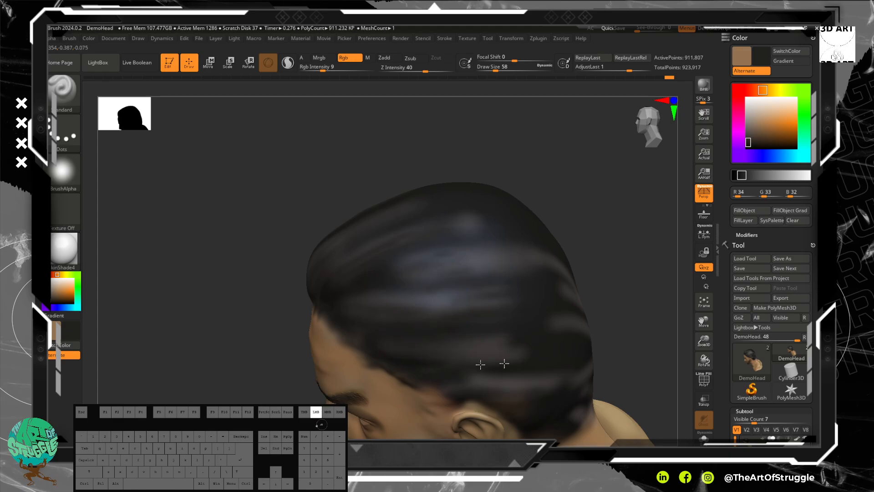
left_click_drag(524, 348, 430, 291)
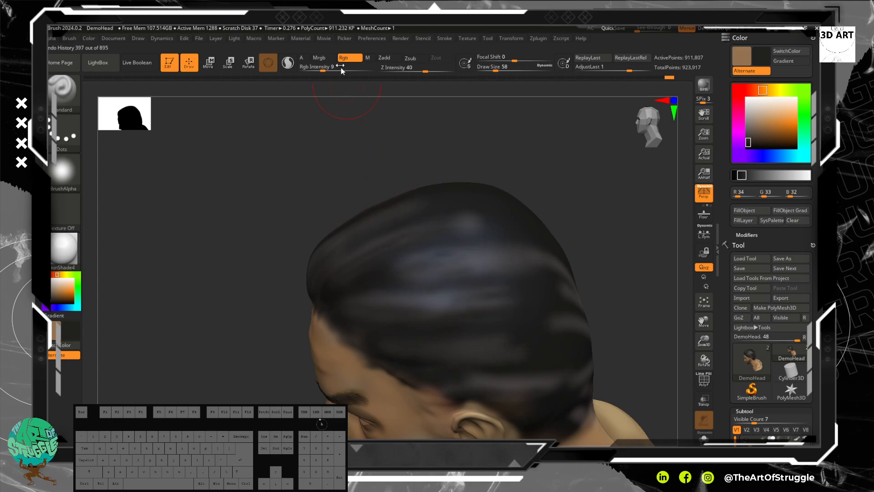
Step: Raise the RGB intensity to 41 and darken the bluish side streaks, reducing the draw size to 38
left_click_drag(342, 71, 347, 71)
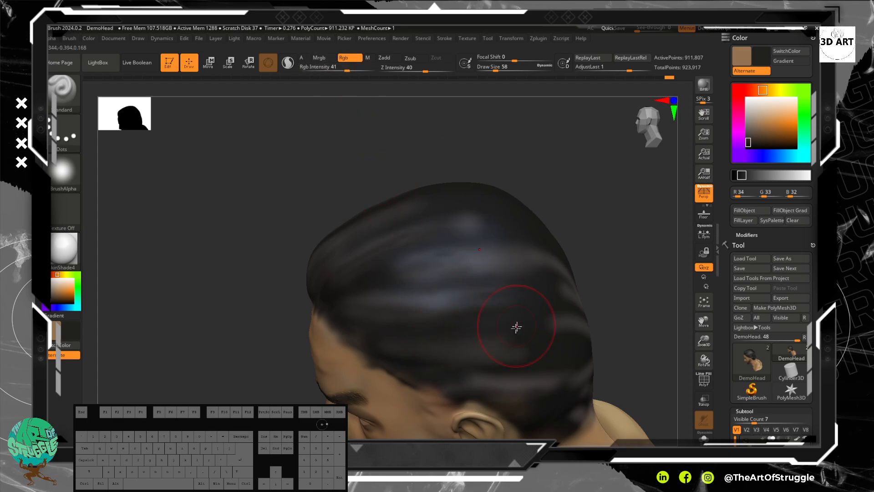
left_click_drag(479, 279, 373, 286)
key("bracketleft")
key("bracketleft")
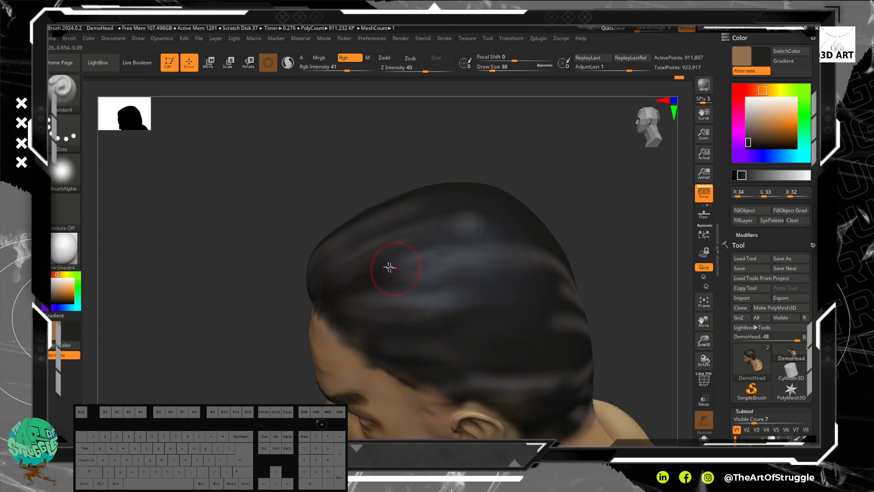
left_click_drag(440, 242, 464, 235)
left_click_drag(451, 234, 473, 222)
Step: Darken the remaining light streaks over the top and crown of the hair with a draw size of 26
mouse_move(465, 158)
left_mouse_down()
mouse_move(513, 173)
mouse_move(482, 169)
left_mouse_up()
left_click_drag(422, 213, 402, 224)
left_click_drag(424, 194, 374, 206)
left_click_drag(436, 204, 379, 243)
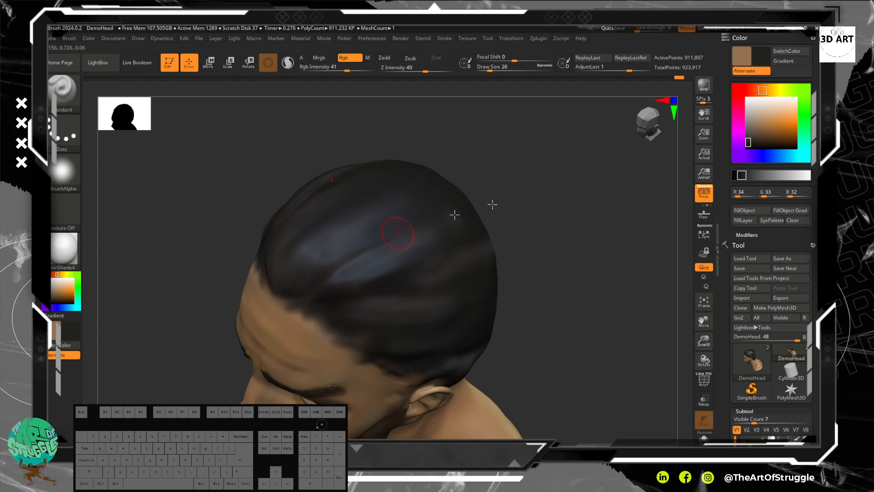
left_click_drag(513, 206, 550, 192)
left_click_drag(426, 211, 471, 206)
left_click_drag(548, 265, 341, 295)
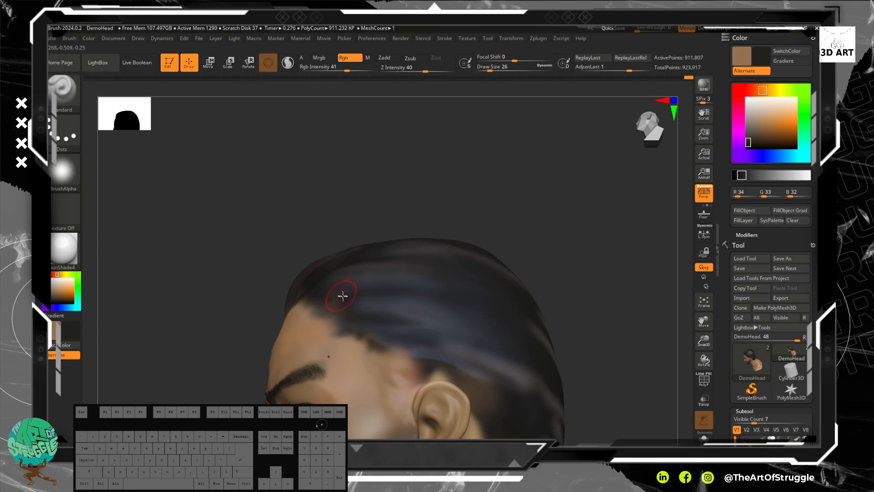
Step: Paint dark grey along the hairline from the temple across the top of the forehead
left_click_drag(573, 272, 546, 183)
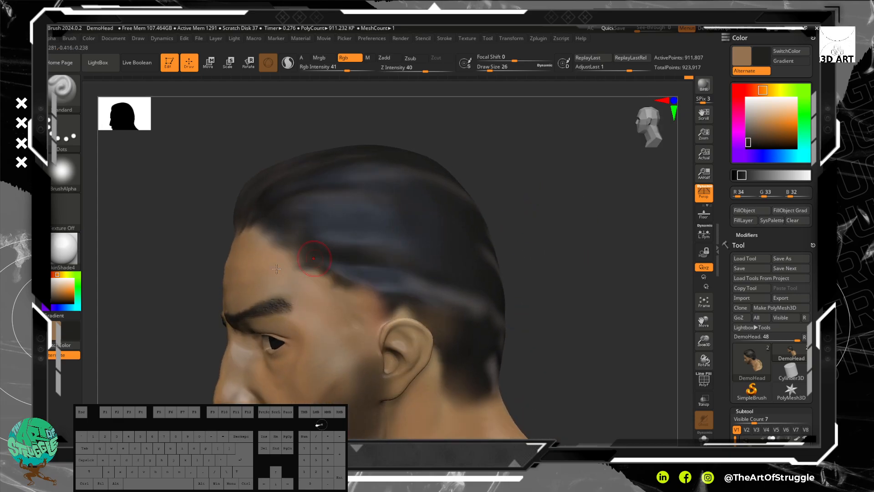
mouse_move(600, 198)
left_mouse_down()
mouse_move(585, 214)
mouse_move(585, 156)
mouse_move(532, 174)
left_mouse_up()
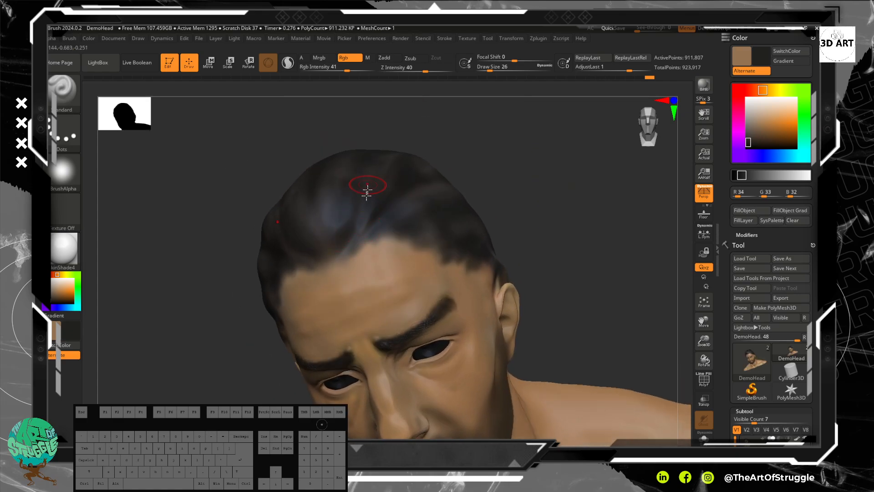
left_click_drag(367, 234, 406, 227)
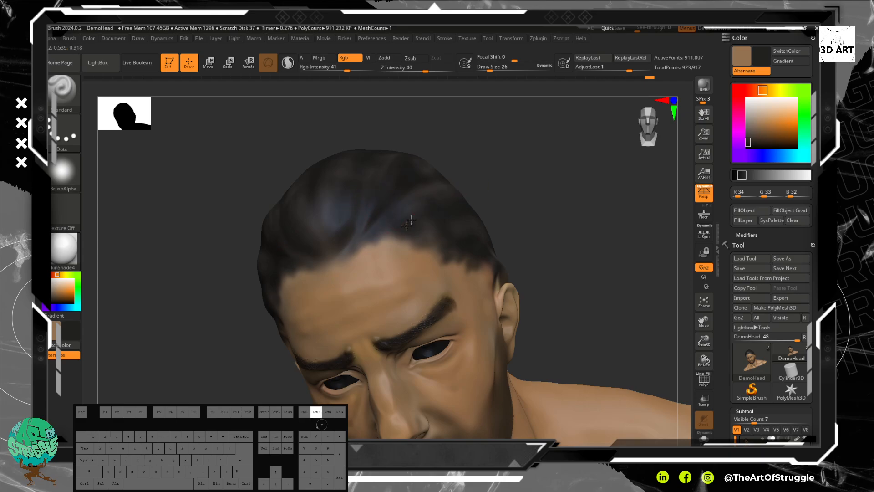
left_click_drag(458, 209, 475, 198)
Step: Smooth the hairline transition at the temple between the forehead and the ear
mouse_move(592, 183)
left_mouse_down()
mouse_move(539, 187)
mouse_move(558, 194)
left_mouse_up()
left_click_drag(448, 258, 373, 251)
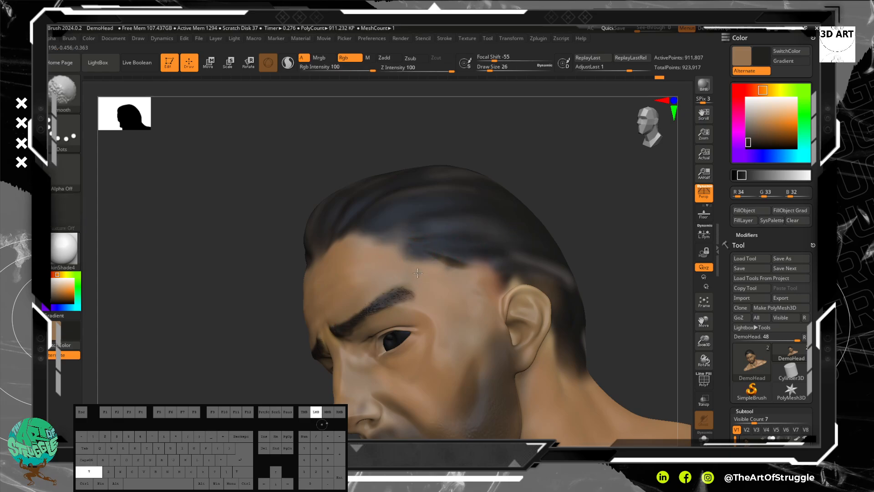
left_click_drag(460, 269, 485, 261, "shift")
mouse_move(633, 205)
left_mouse_down()
mouse_move(536, 228)
mouse_move(595, 221)
left_mouse_up()
left_click_drag(552, 270, 536, 189, "alt")
Step: Darken the pale streaks on the back of the hair down to the nape
mouse_move(537, 246)
left_mouse_down("alt")
mouse_move(535, 285)
mouse_move(449, 305)
mouse_move(493, 305)
mouse_move(511, 331)
left_mouse_up("alt")
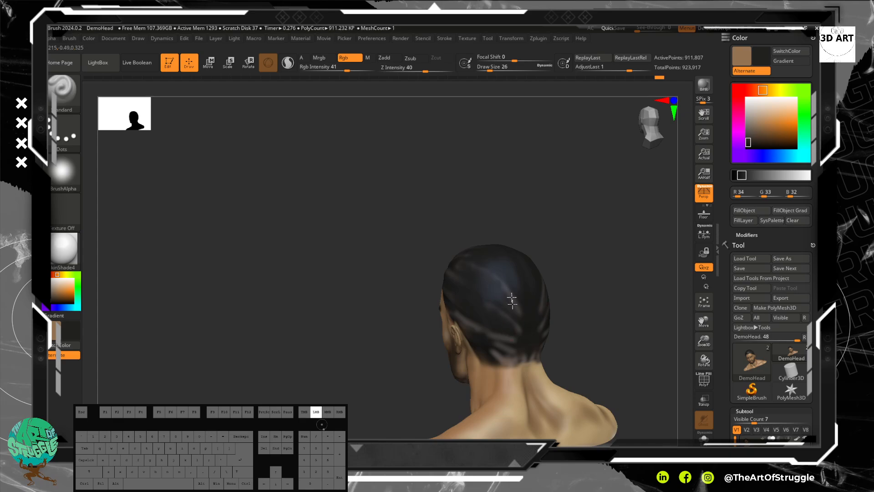
mouse_move(500, 347)
left_mouse_down()
mouse_move(492, 349)
mouse_move(506, 356)
left_mouse_up()
mouse_move(496, 354)
left_mouse_down()
mouse_move(511, 357)
mouse_move(483, 336)
left_mouse_up()
left_click_drag(454, 305, 475, 328)
mouse_move(626, 310)
left_mouse_down()
mouse_move(551, 309)
mouse_move(502, 336)
left_mouse_up()
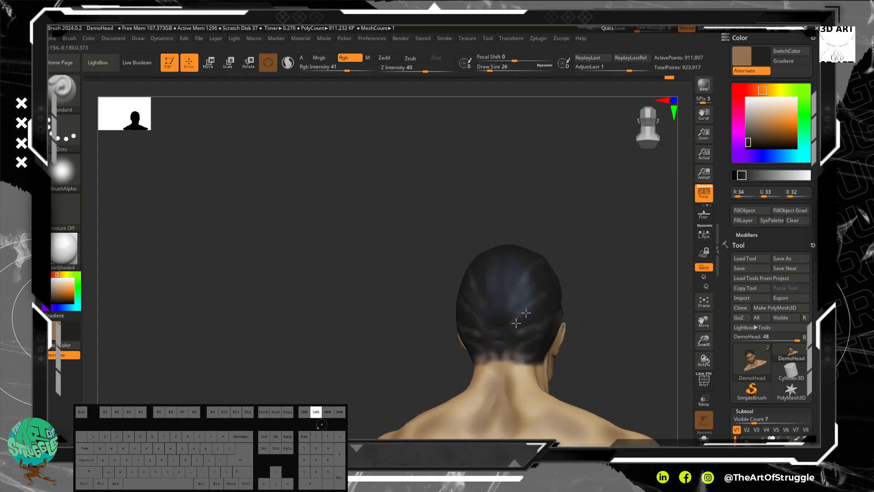
Step: Darken the streaks on the opposite side of the hair and smooth the edge at the nape
left_click_drag(624, 235, 550, 255)
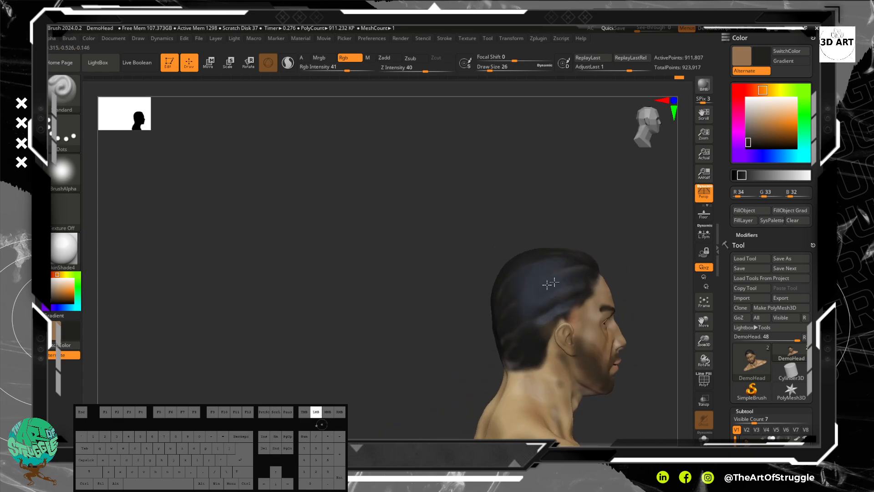
left_click_drag(572, 276, 565, 299)
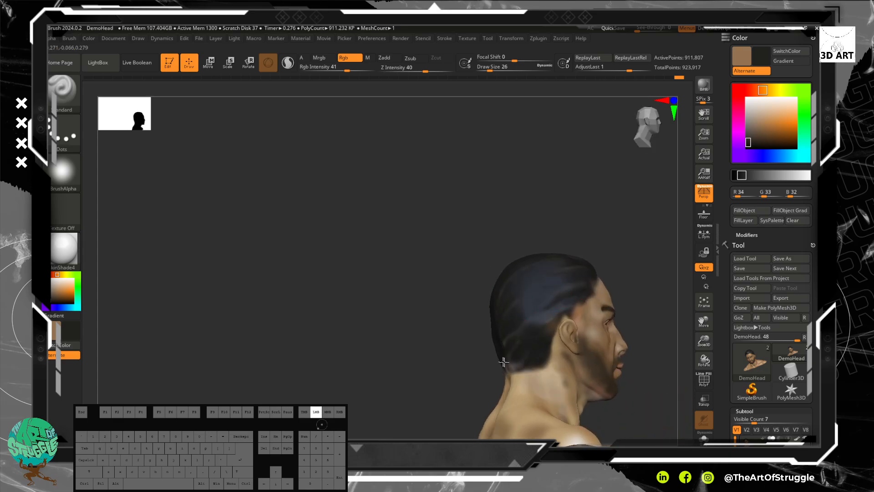
mouse_move(528, 352)
left_mouse_down()
mouse_move(496, 307)
mouse_move(491, 273)
mouse_move(517, 191)
mouse_move(570, 353)
mouse_move(541, 261)
mouse_move(548, 359)
mouse_move(523, 238)
mouse_move(531, 365)
mouse_move(501, 246)
left_mouse_up()
key("shift")
mouse_move(530, 357)
left_mouse_down()
mouse_move(490, 303)
mouse_move(504, 314)
mouse_move(490, 260)
mouse_move(479, 299)
mouse_move(521, 308)
mouse_move(544, 291)
mouse_move(513, 257)
mouse_move(525, 296)
mouse_move(506, 252)
mouse_move(606, 318)
mouse_move(528, 292)
mouse_move(560, 299)
mouse_move(558, 318)
mouse_move(607, 300)
left_mouse_up()
key("shift")
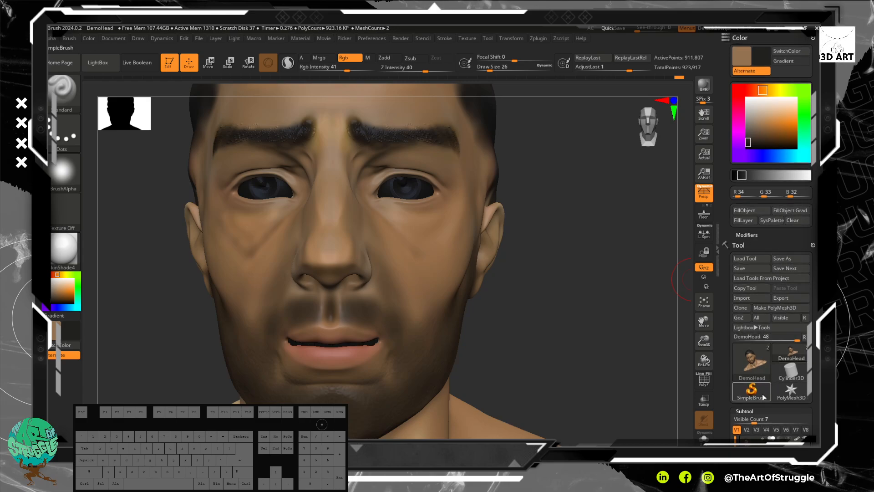
Step: Make the eyes subtool active and fill the whole object with white (R 255, G 255, B 255)
left_click(745, 411)
left_click(751, 382)
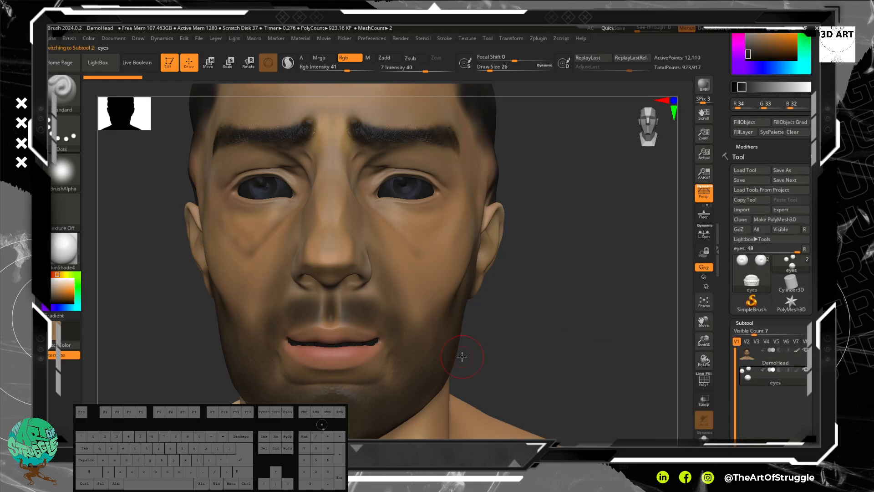
left_click(55, 274)
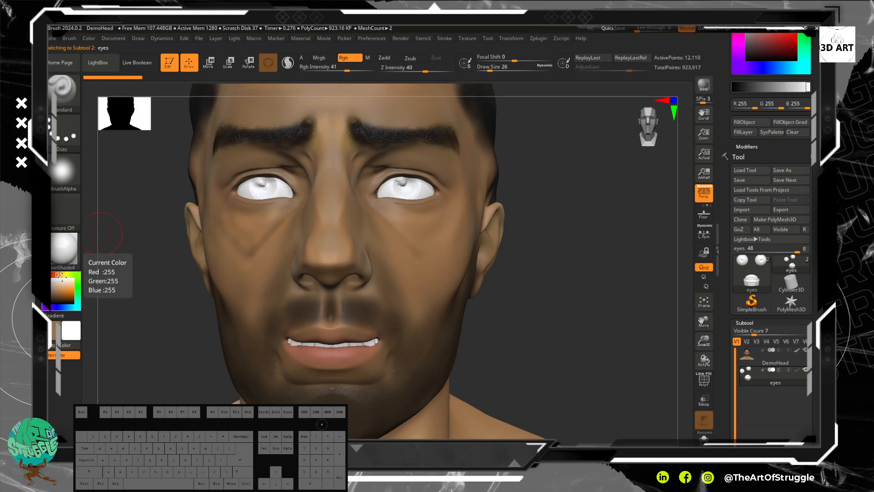
left_click(95, 40)
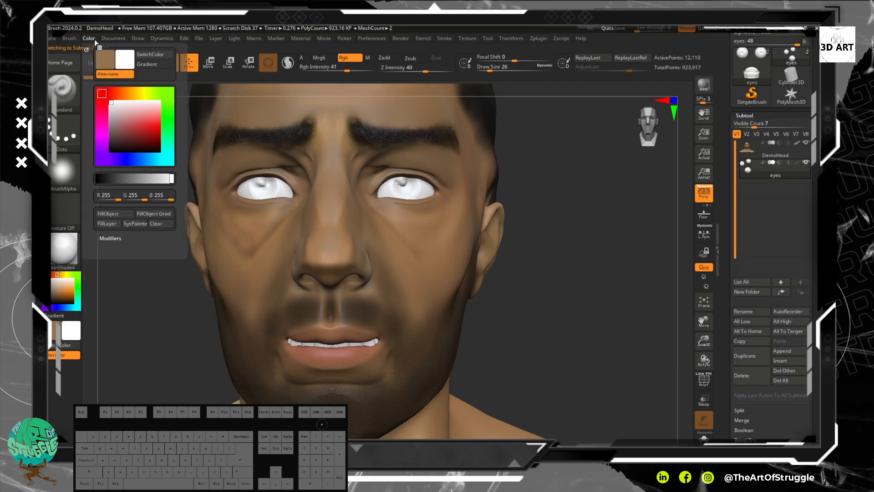
left_click(117, 214)
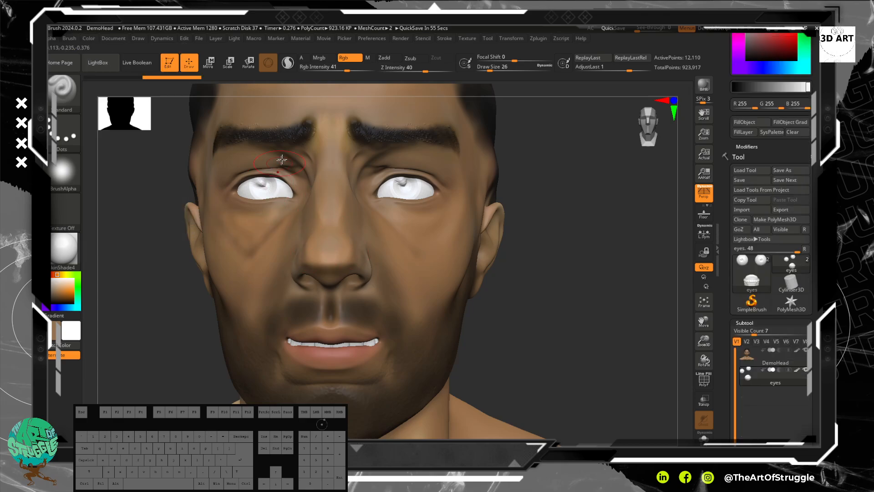
Step: Pick a dark brown (R 69, G 52, B 34) as the active paint colour for the irises
left_click_drag(521, 144, 521, 187, "alt")
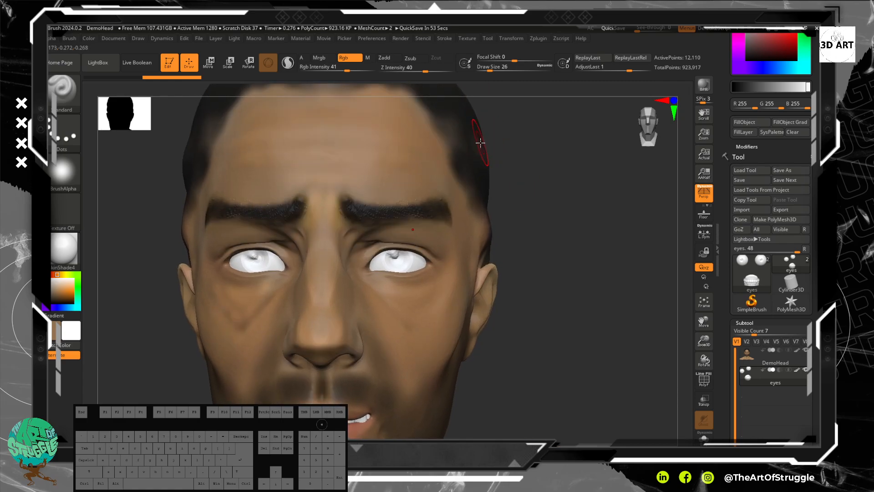
key("c")
key("c")
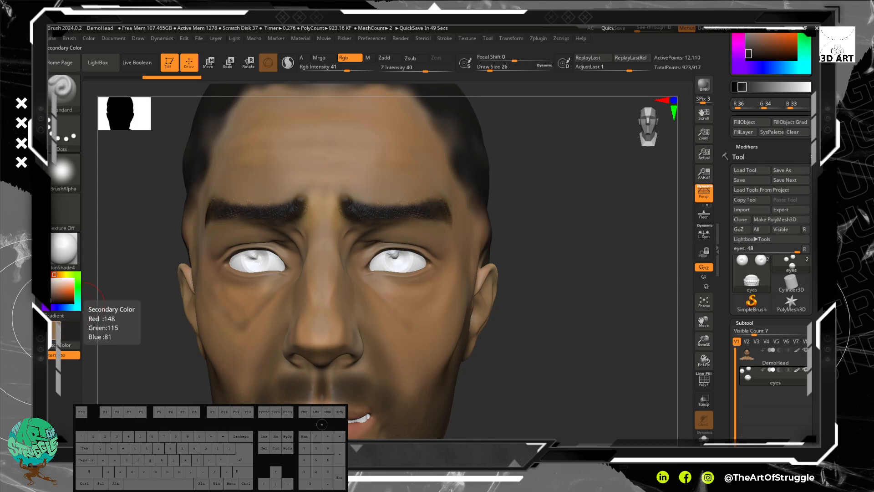
left_click(58, 328)
left_click(93, 368)
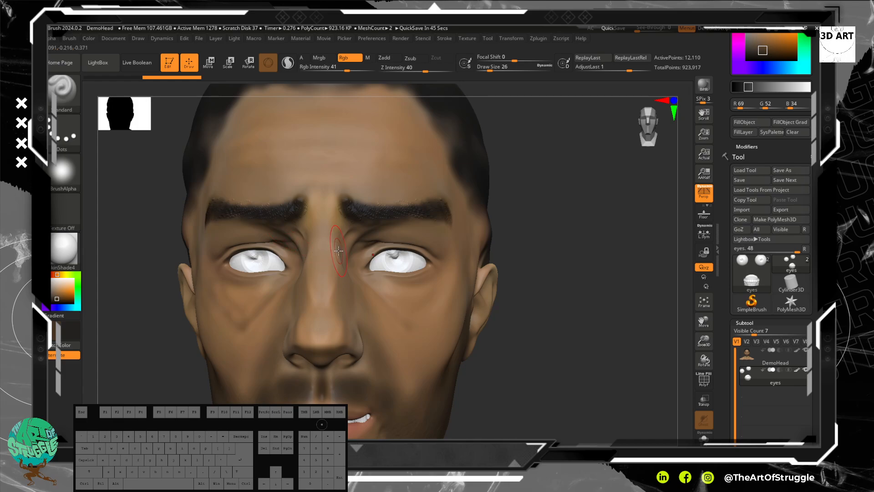
Step: Reduce the brush size to 9 and paint a dark round iris on both white eyes
key("bracketleft")
key("bracketleft")
key("bracketleft")
left_click_drag(393, 252, 399, 259)
key("ctrl+z")
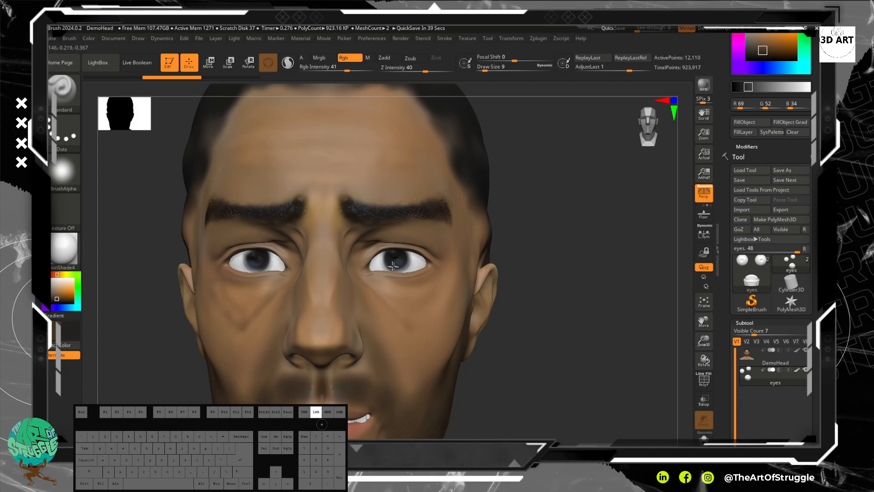
left_click_drag(393, 258, 394, 265)
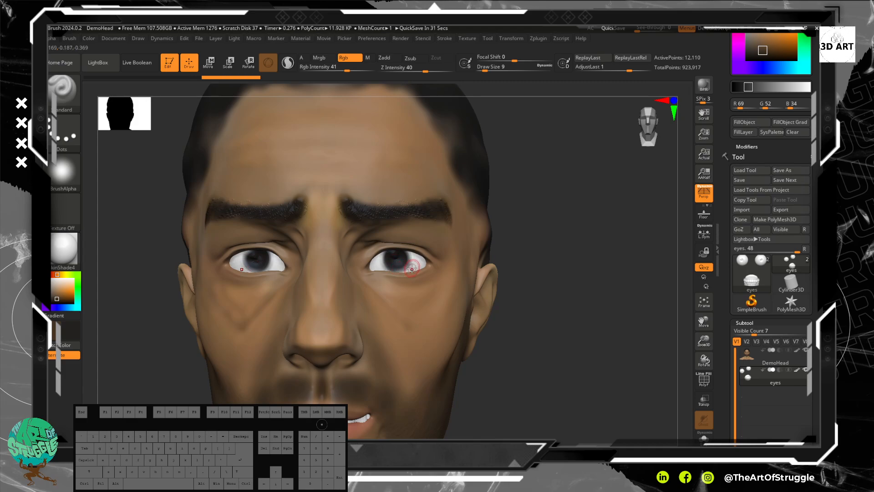
Step: Sample light grey (R 216, G 215, B 215) and dab inside the irises with brush size 6 and RGB intensity 88
key("c")
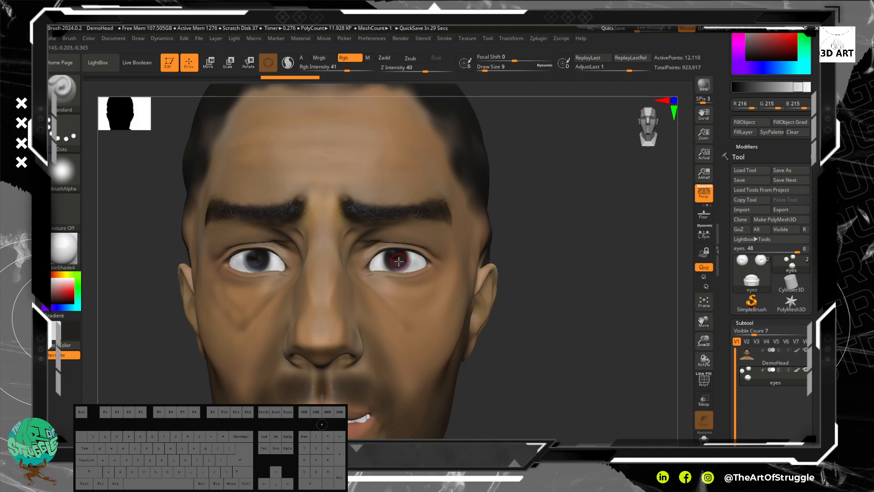
key("bracketleft")
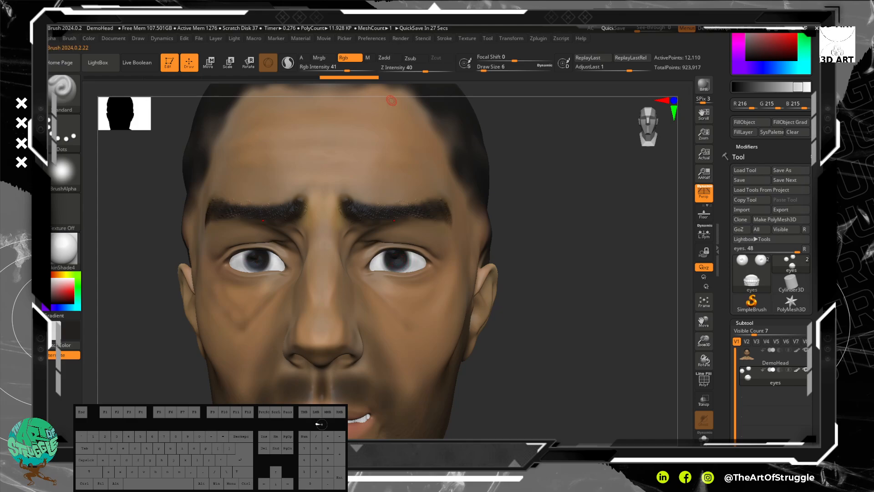
left_click_drag(347, 72, 368, 71)
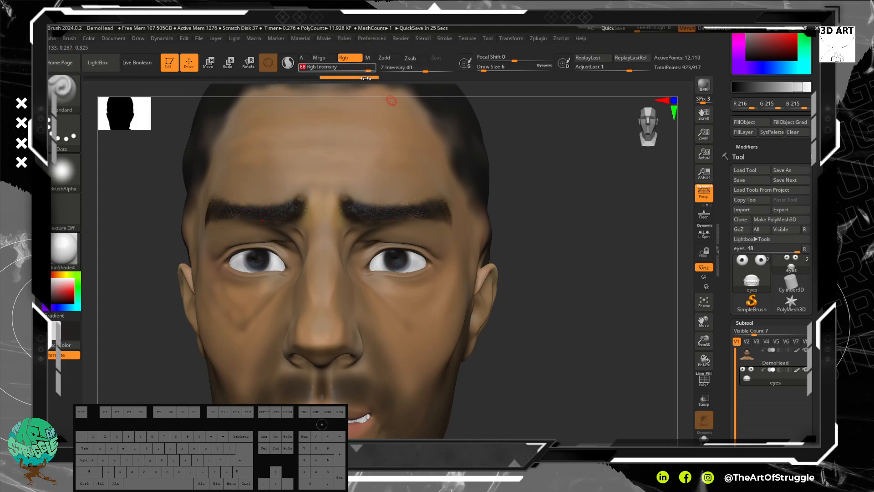
left_click(399, 263)
left_click(394, 258)
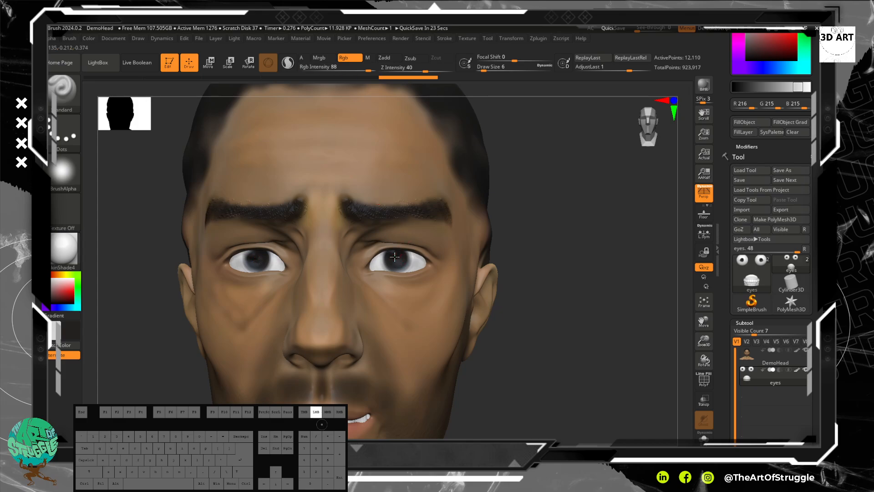
left_click_drag(391, 256, 393, 255)
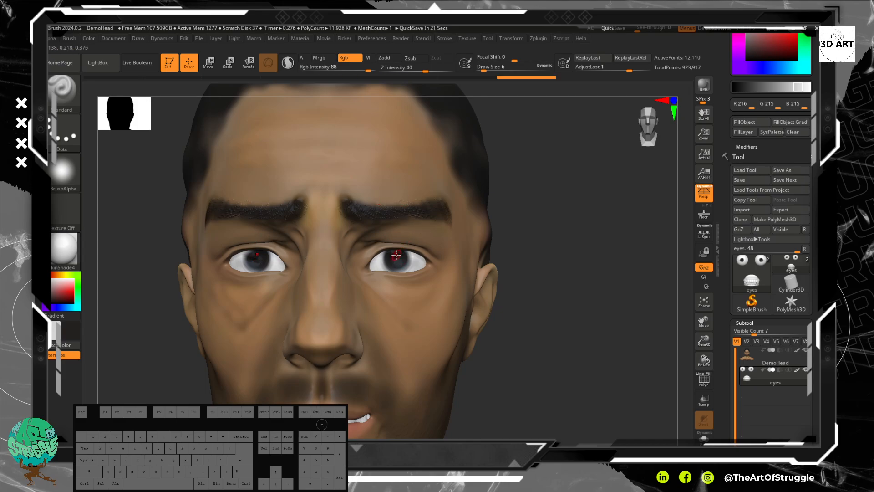
Step: Sample near-black (R 36, G 34, B 33) and light grey (R 231, G 231, B 231), and paint the pupil and light highlights inside each iris
key("c")
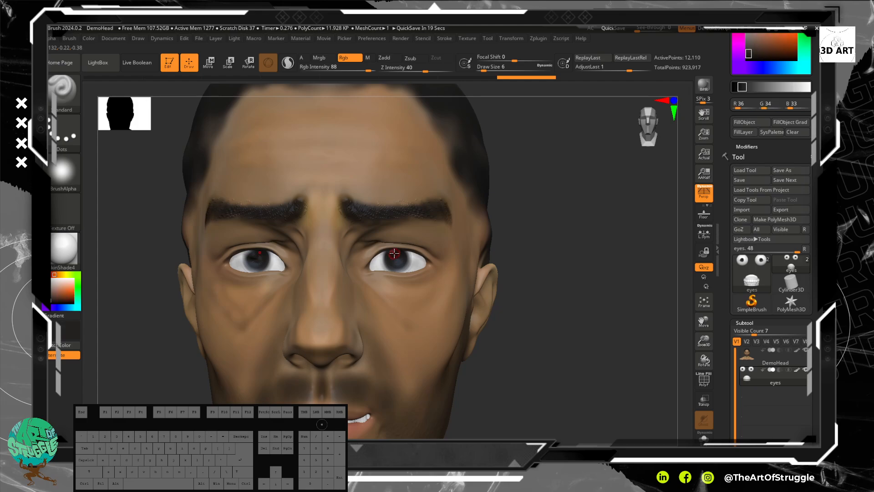
key("c")
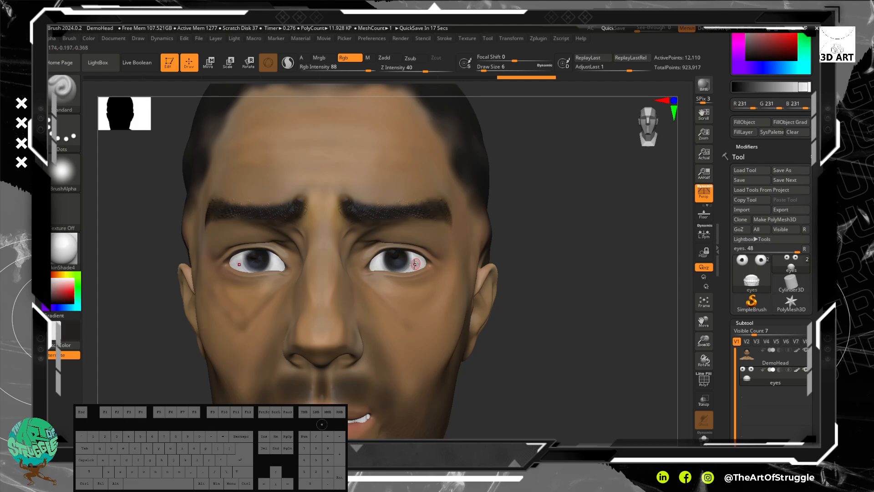
key("v")
left_click_drag(400, 262, 396, 256)
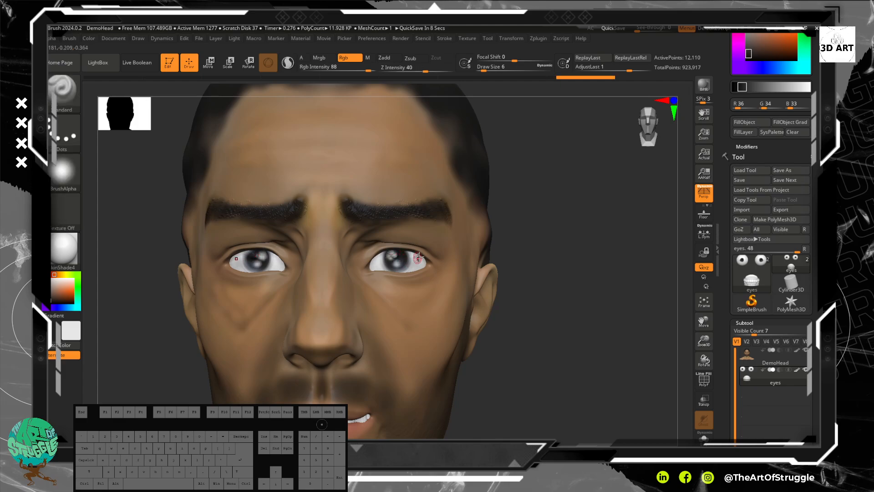
Step: Mix a salmon pink (R 212, G 127, B 104) and swap it with the light grey so the grey is active
left_click_drag(544, 269, 504, 270, "alt")
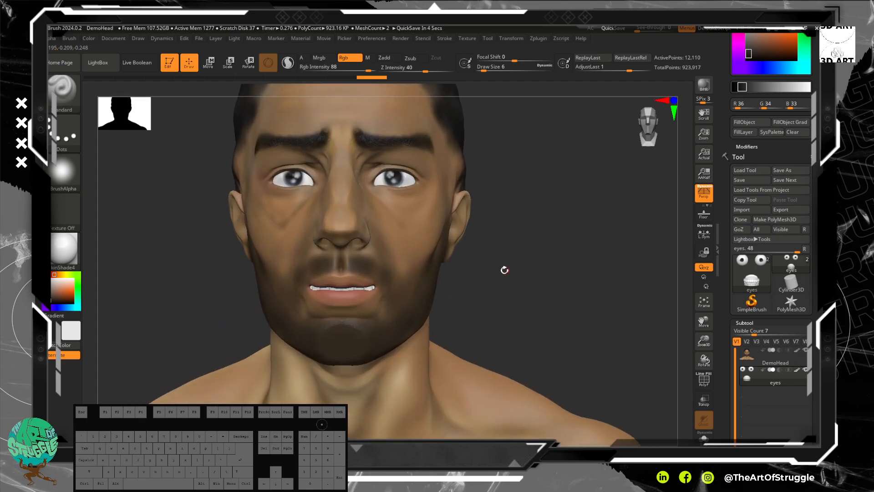
left_click_drag(526, 227, 533, 240, "alt")
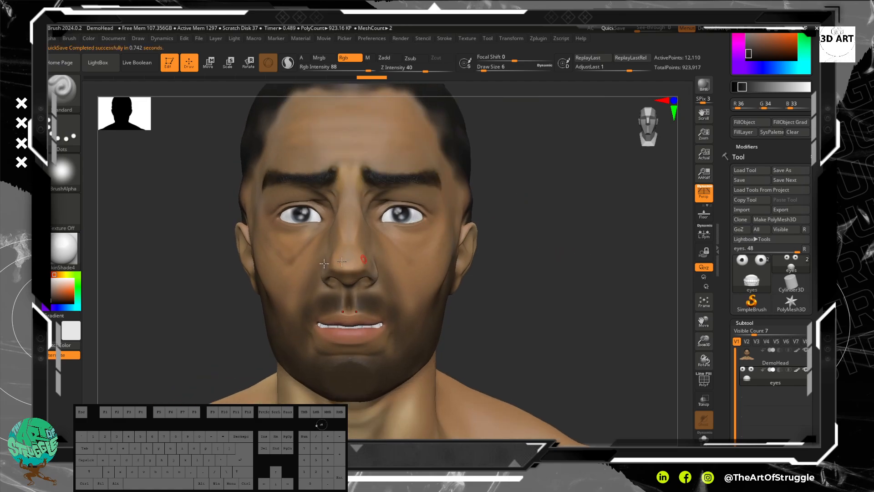
left_click(62, 288)
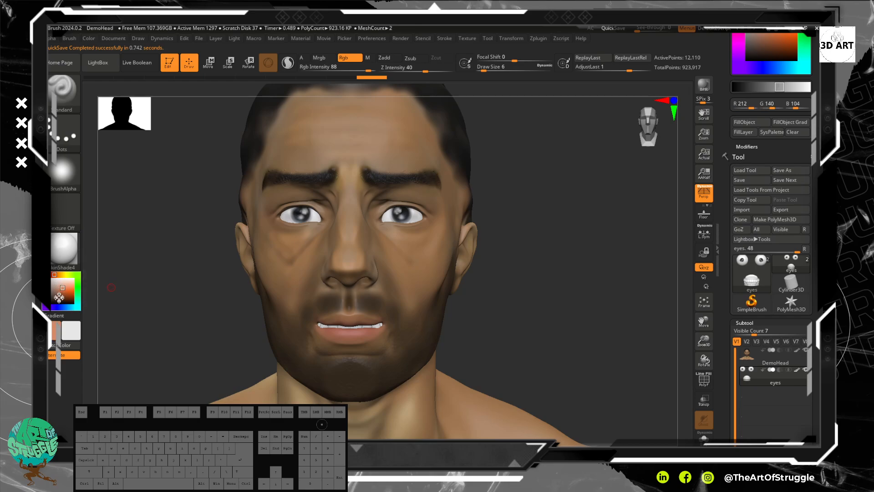
left_click(55, 276)
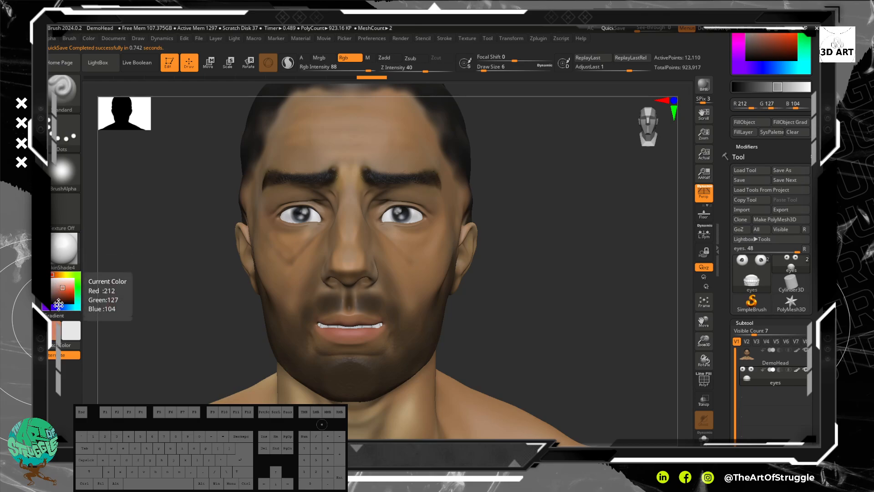
key("v")
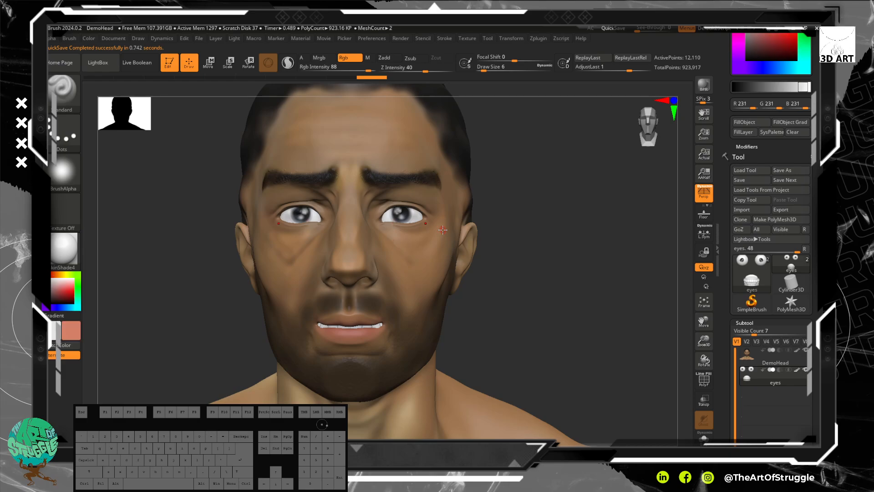
Step: Touch up both eyes with a few small paint strokes
left_click_drag(514, 234, 494, 283, "alt")
mouse_move(443, 221)
left_mouse_down()
mouse_move(443, 213)
mouse_move(444, 221)
left_mouse_up()
left_click_drag(364, 213, 364, 221)
left_click_drag(364, 220, 362, 231)
mouse_move(580, 314)
left_mouse_down("alt")
mouse_move(562, 244)
mouse_move(542, 224)
mouse_move(548, 250)
mouse_move(519, 273)
mouse_move(553, 272)
mouse_move(531, 283)
mouse_move(537, 306)
mouse_move(533, 265)
left_mouse_up("alt")
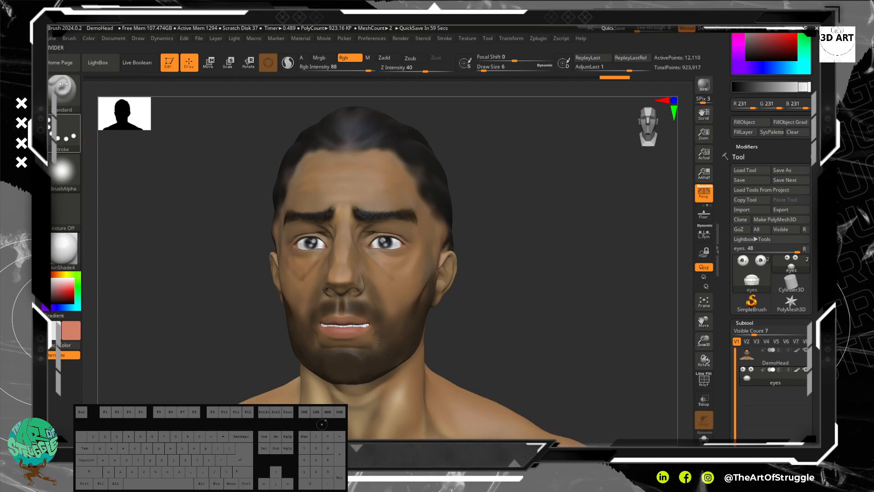
Step: Locate the DemoHead.ZPR project in LightBox without loading it, and close LightBox
left_click(99, 63)
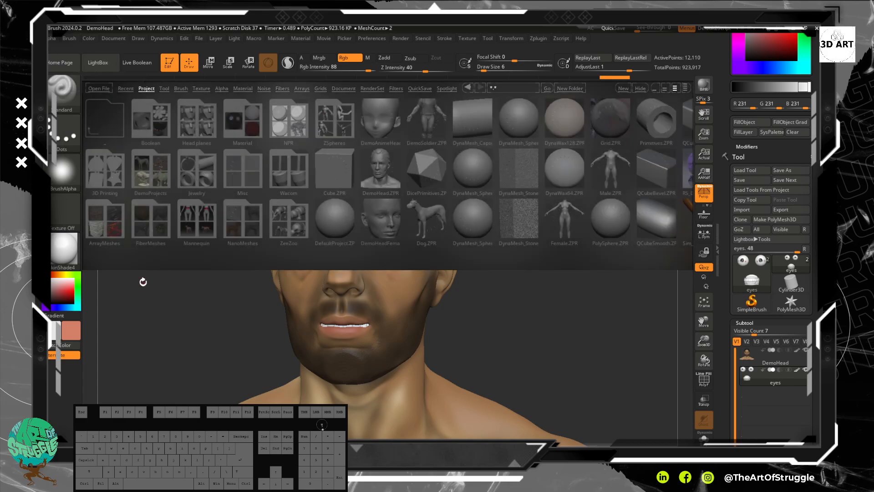
left_click(383, 175)
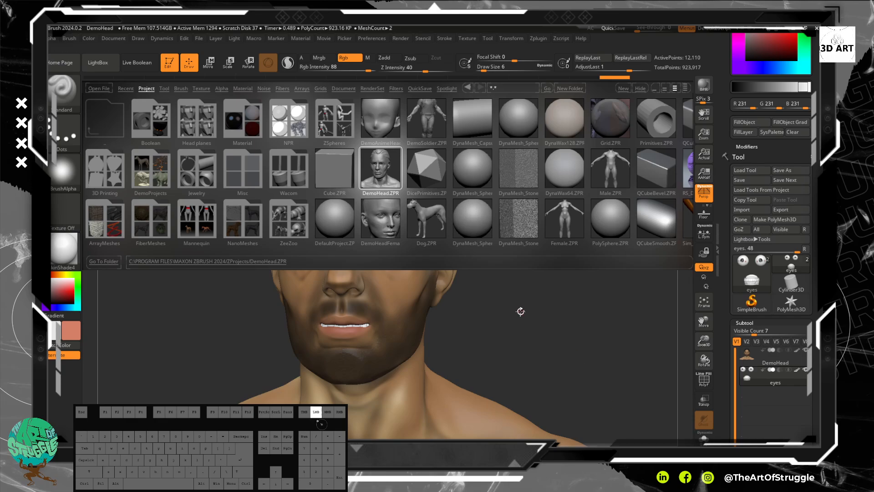
left_click(98, 63)
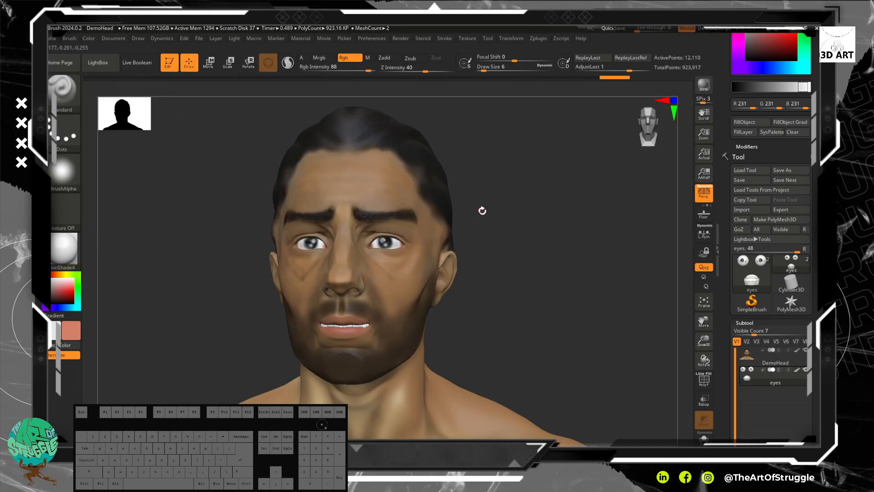
left_click_drag(545, 317, 549, 272, "alt")
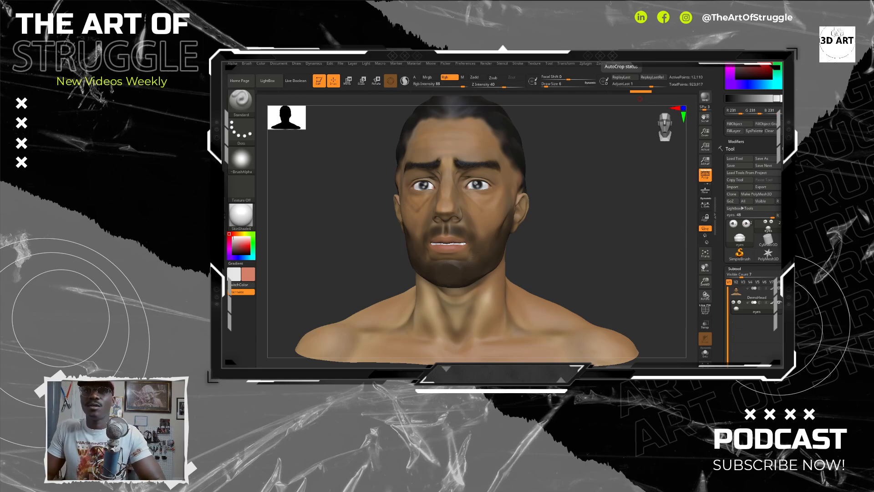
Step: Make the DemoHead subtool active and set the Standard brush to Zadd without Rgb, with a DragRect stroke and the vertical scratch alpha
left_click(757, 296)
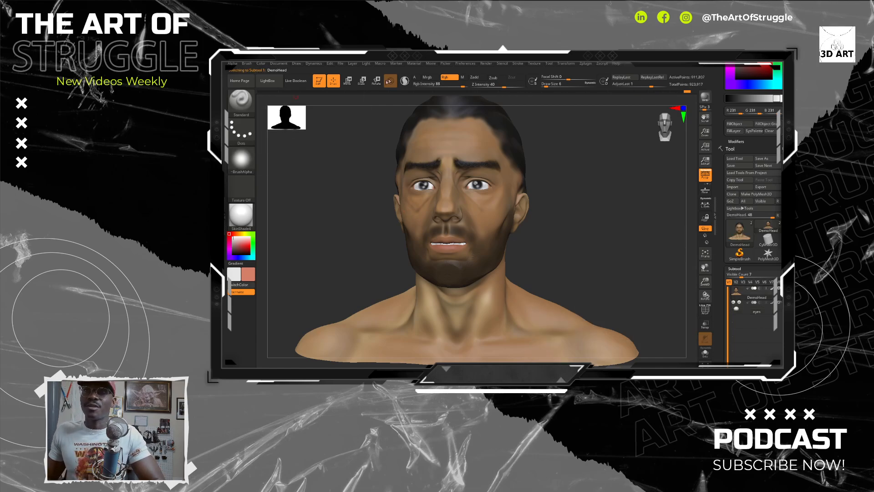
left_click(475, 77)
left_click(444, 77)
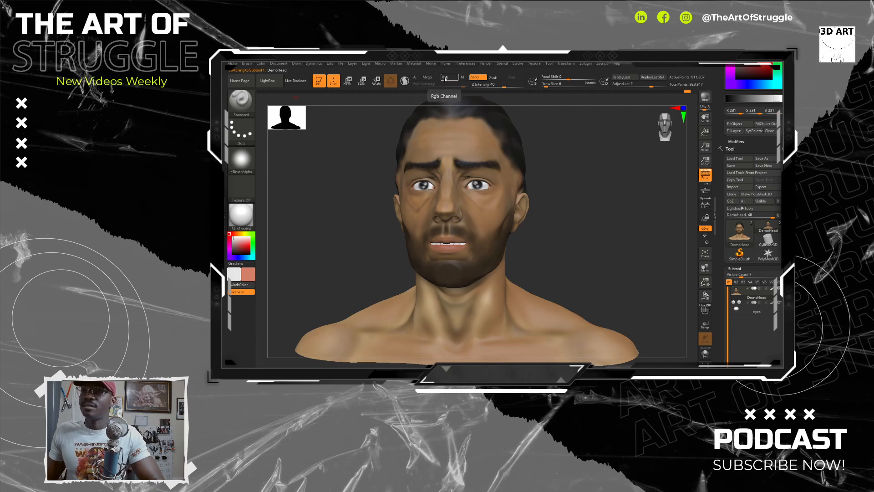
left_click(416, 78)
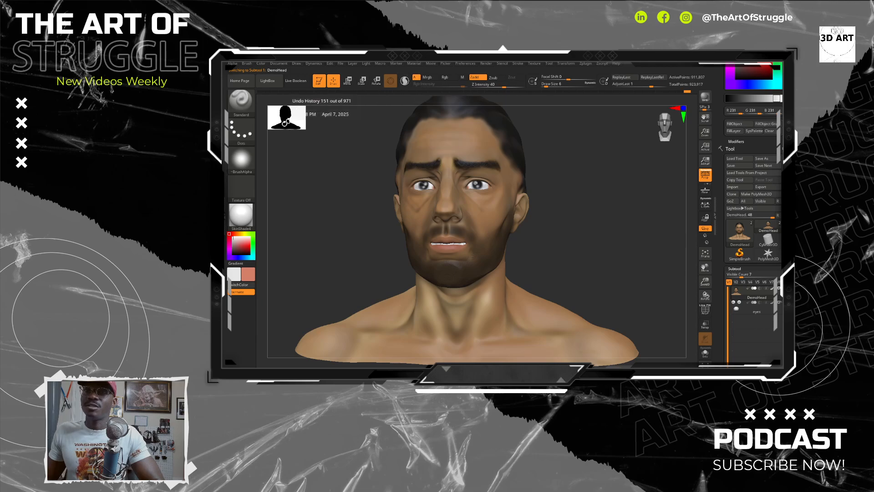
left_click(241, 159)
left_click(279, 259)
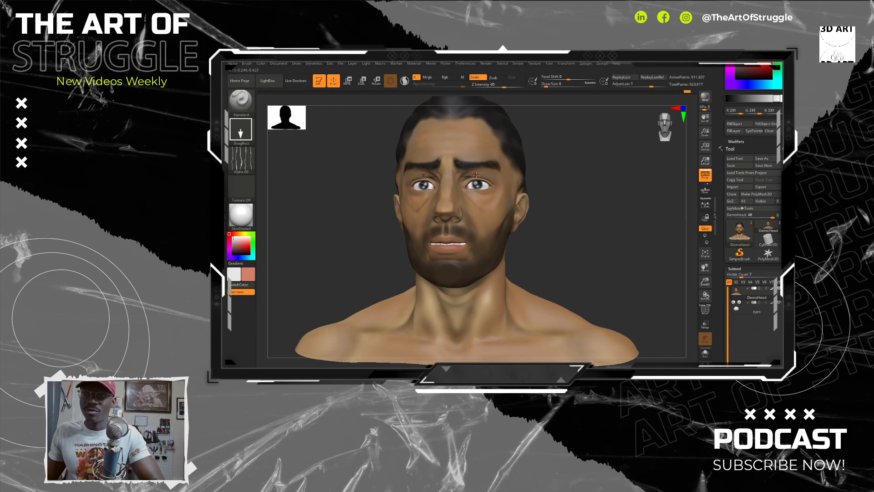
Step: Stamp the scratch alpha as vertical scars over one eye, spanning forehead to cheek, and inspect them from the side
left_click_drag(475, 176, 486, 206)
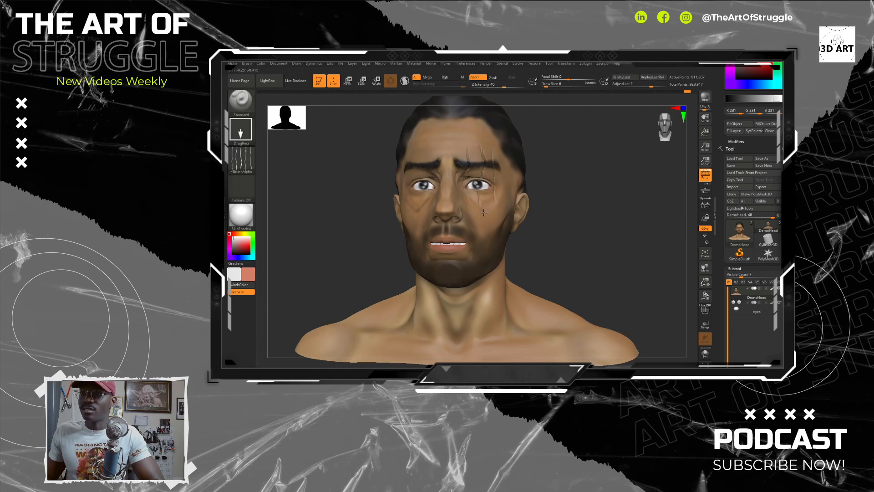
left_click_drag(619, 240, 586, 180, "alt")
left_click_drag(674, 264, 616, 188)
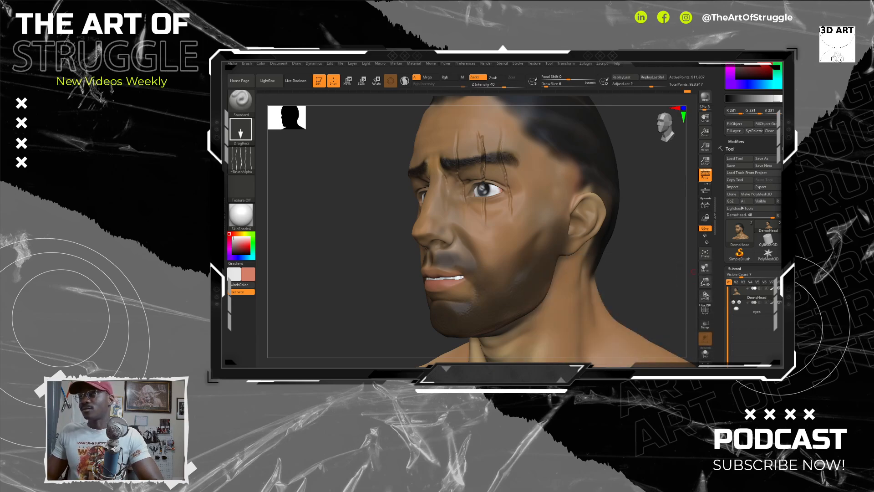
left_click_drag(663, 252, 632, 257)
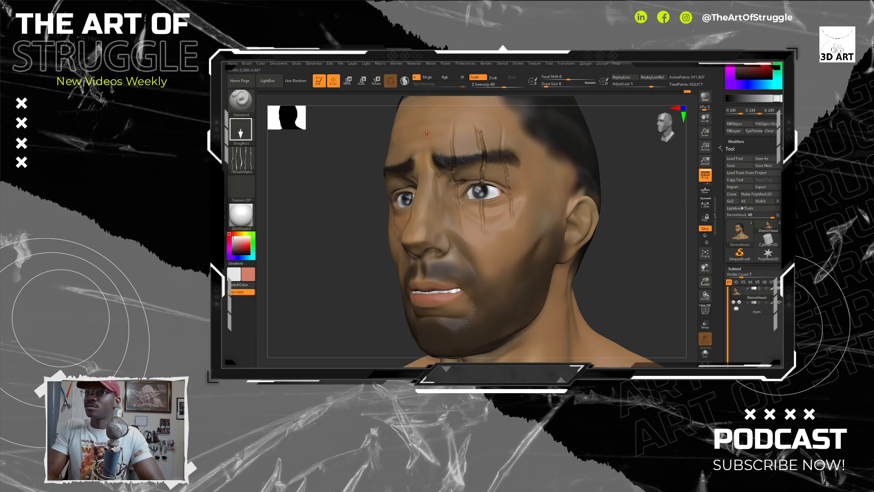
Step: Switch the brush from Zadd to Rgb only and set its stroke to Dots
left_click(445, 77)
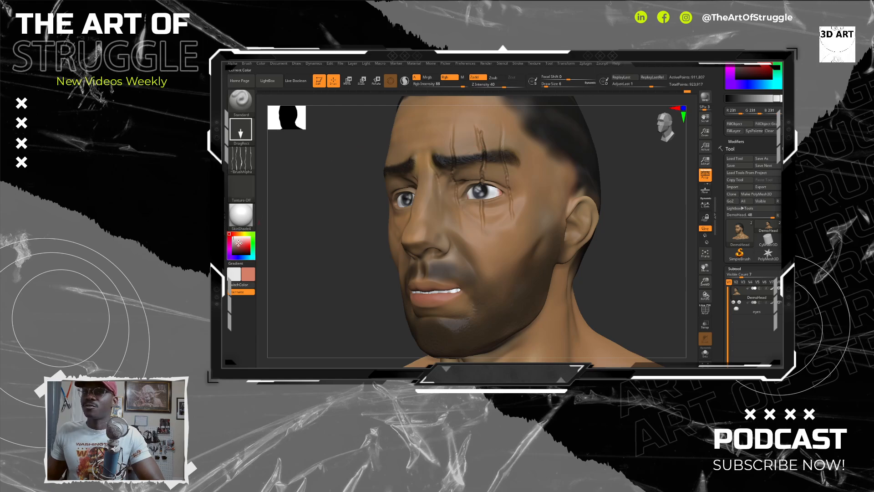
left_click(474, 76)
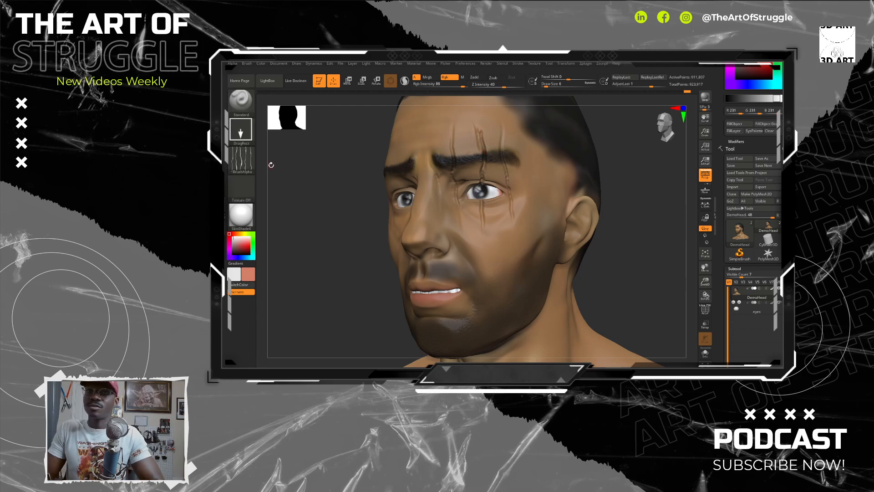
left_click(241, 130)
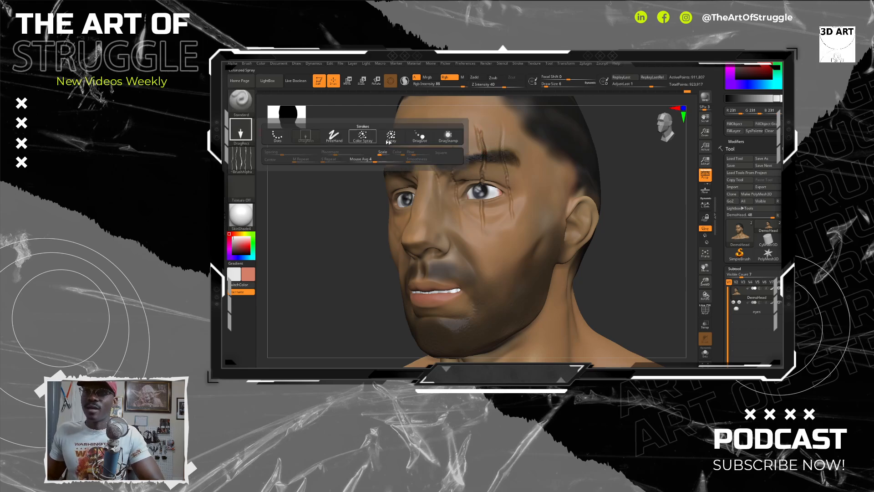
left_click(420, 135)
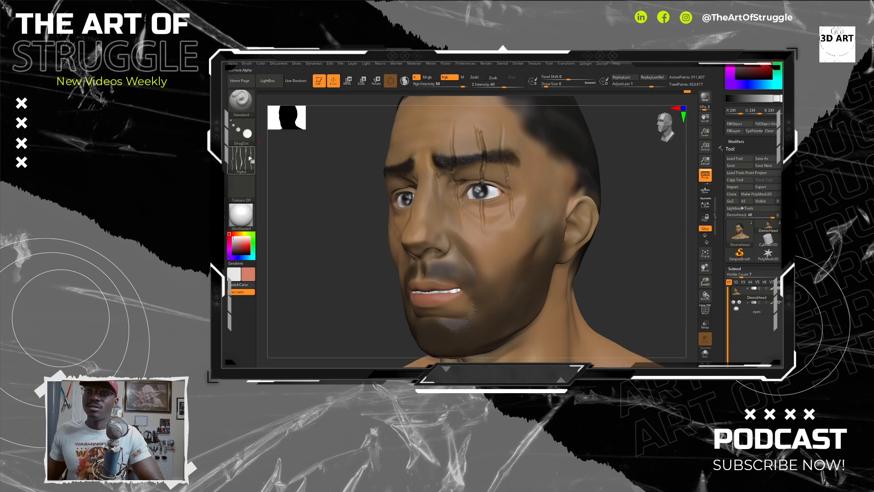
left_click(240, 130)
left_click(283, 137)
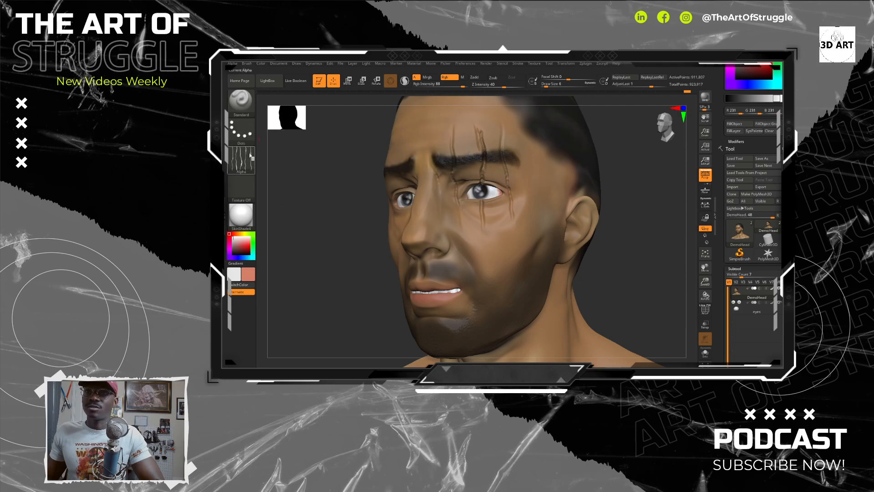
Step: Switch the brush to the soft round alpha and paint the middle and outer scars over the eye in salmon pink
left_click(241, 159)
left_click(314, 168)
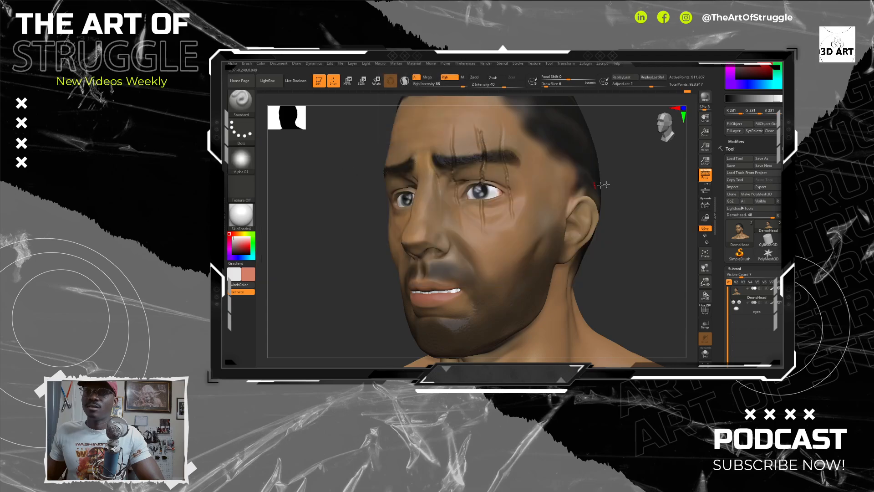
left_click_drag(479, 137, 484, 159)
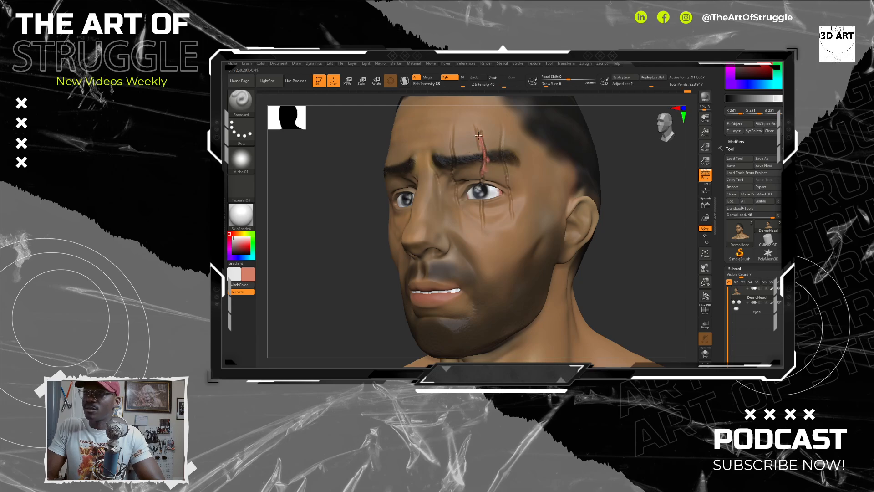
key("shift")
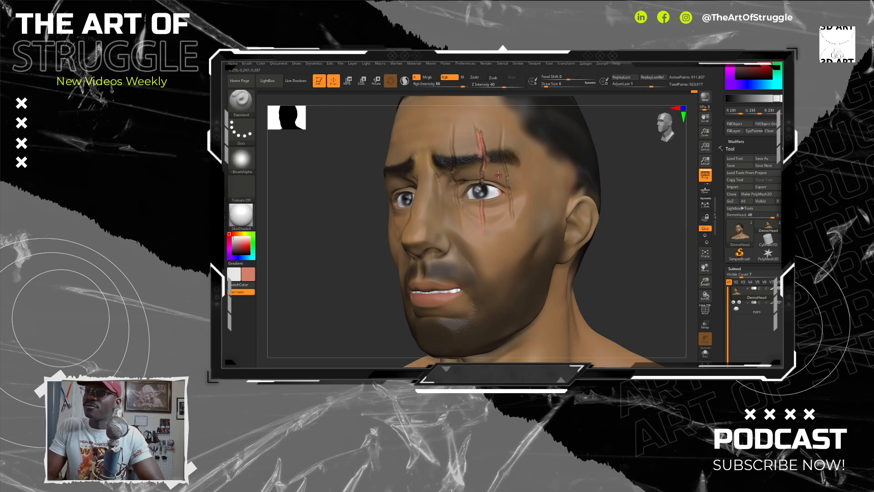
left_click_drag(503, 129, 507, 172)
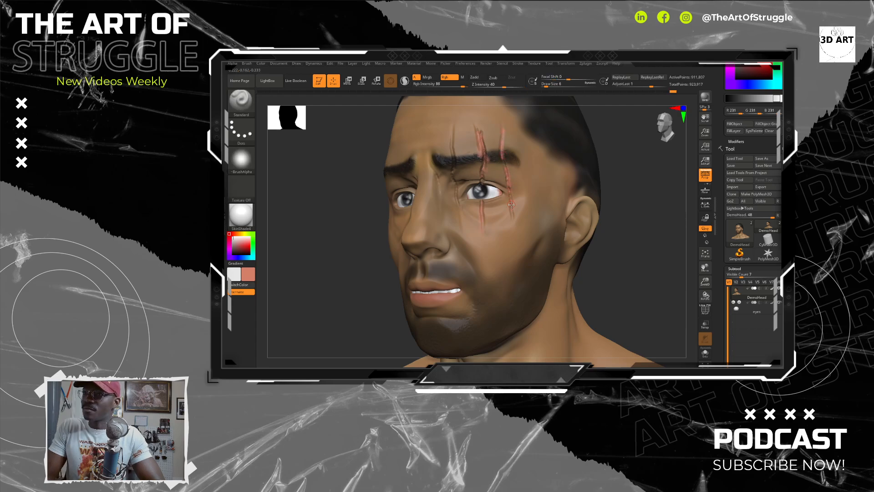
left_click_drag(512, 205, 513, 216)
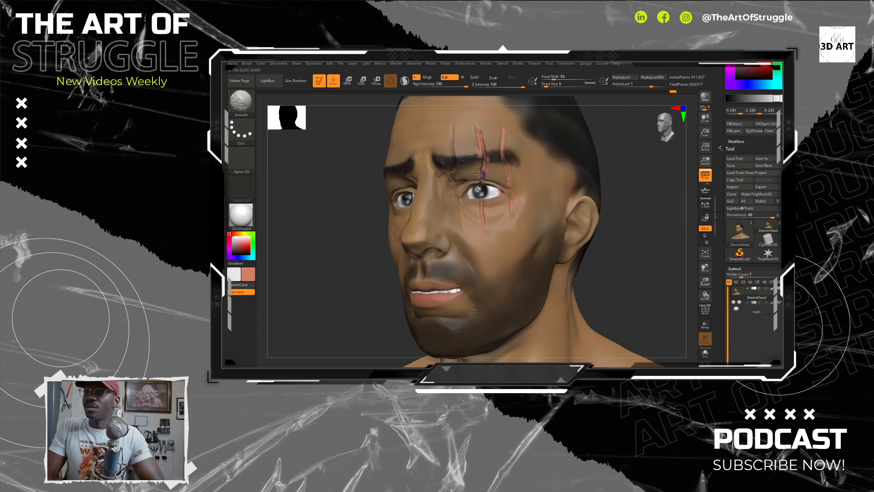
Step: Paint the inner scar beside the nose salmon pink from forehead to cheek, and smooth the colour along the scars
key("shift")
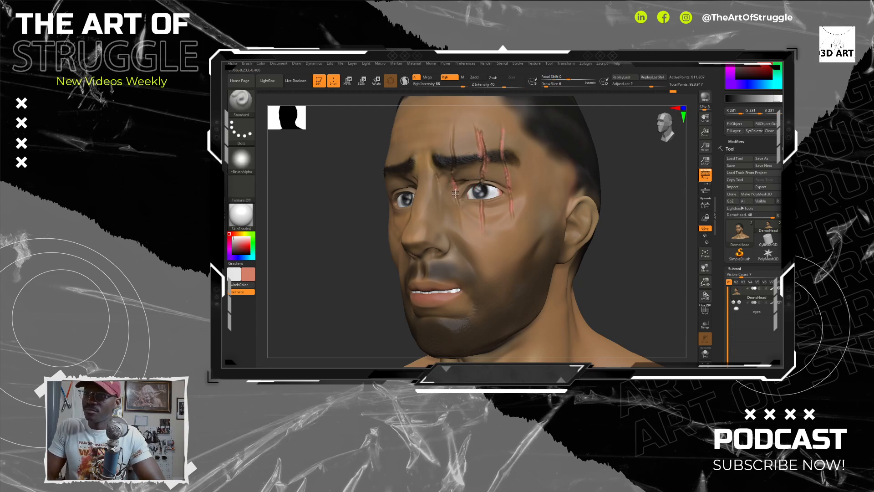
key("shift")
key("shift")
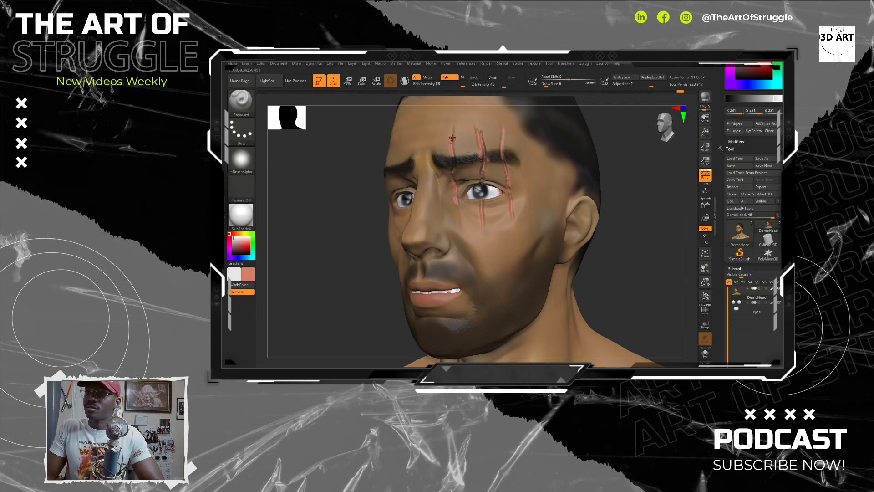
key("shift")
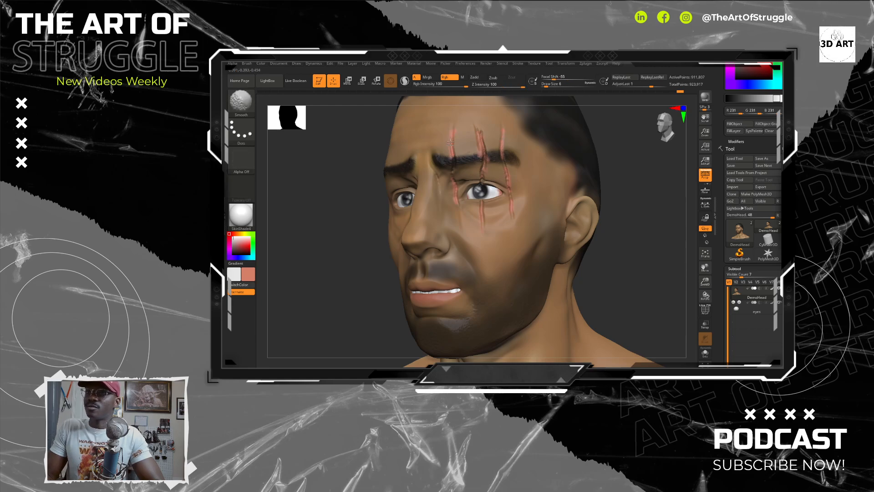
key("shift")
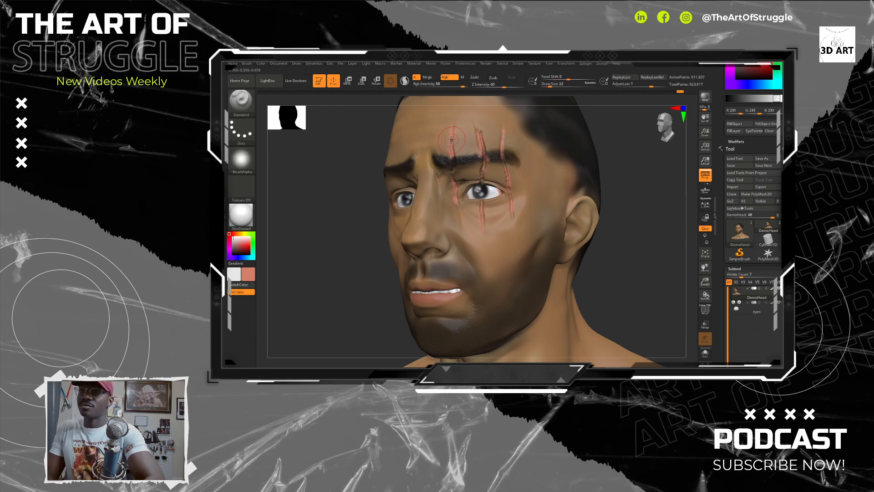
key("shift")
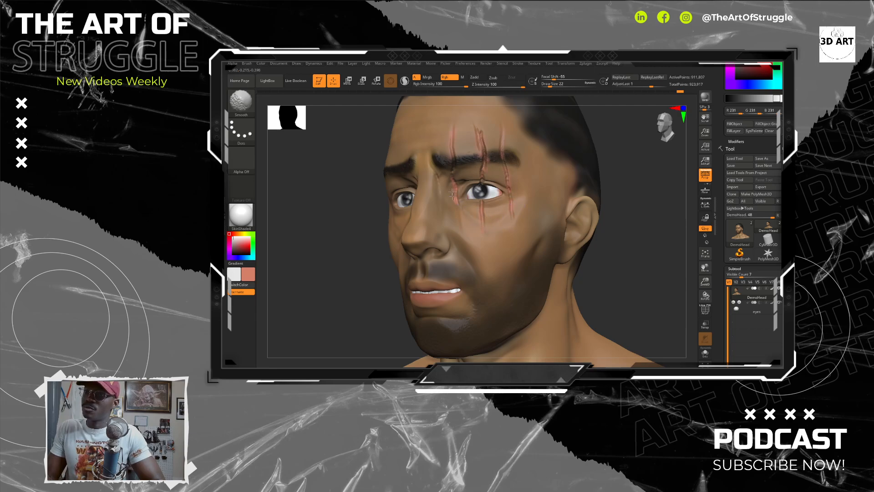
key("shift")
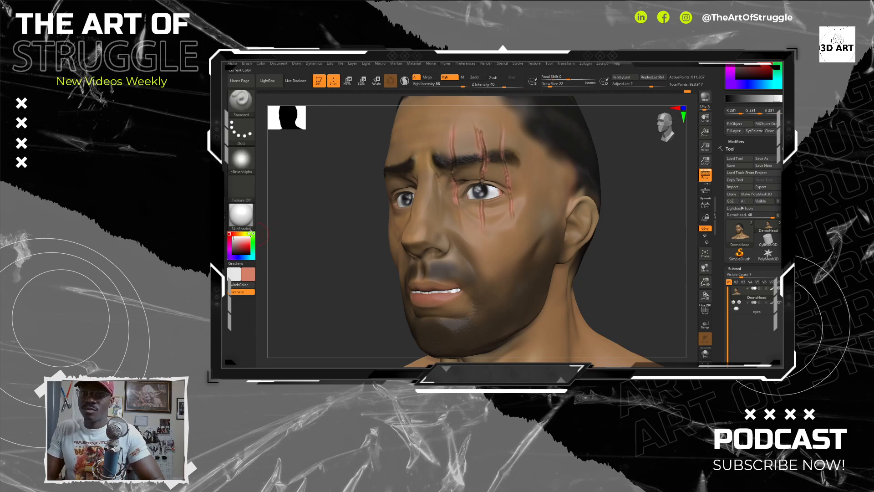
Step: Add a pale pink brush colour (201, 164, 164), set the stroke to FreeHand, and touch up the inner scar
left_click(237, 241)
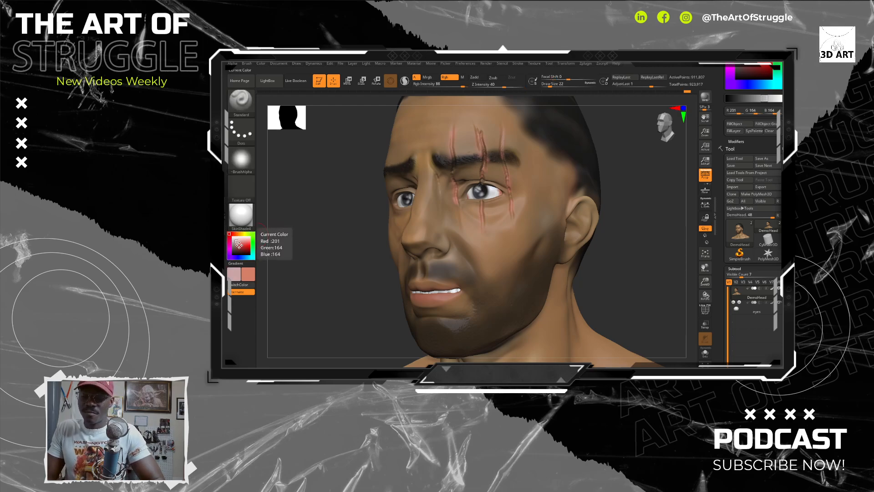
key("v")
key("bracketleft")
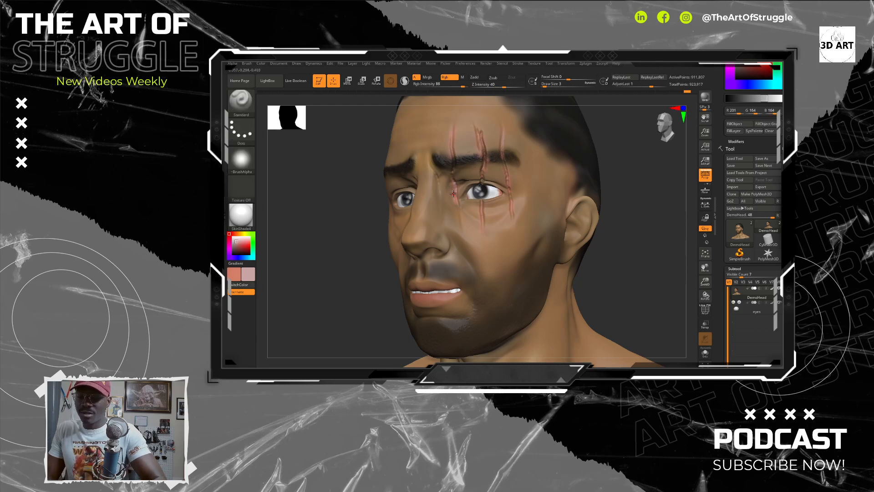
key("v")
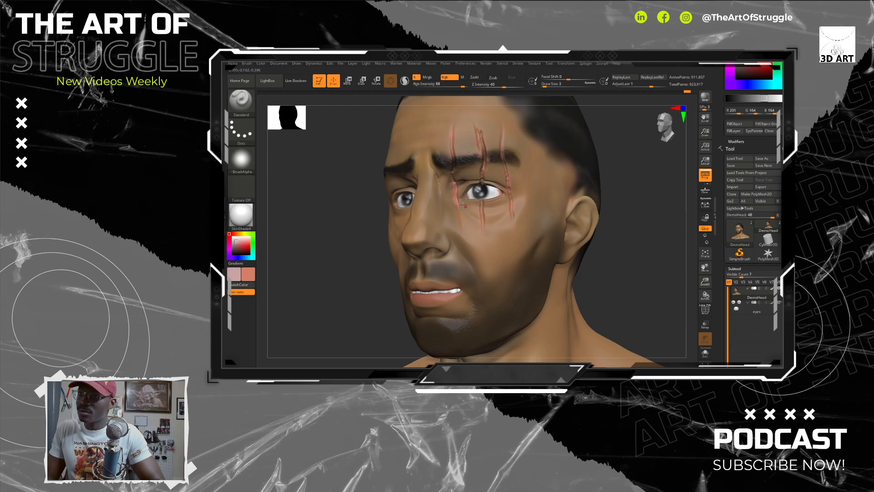
left_click(241, 131)
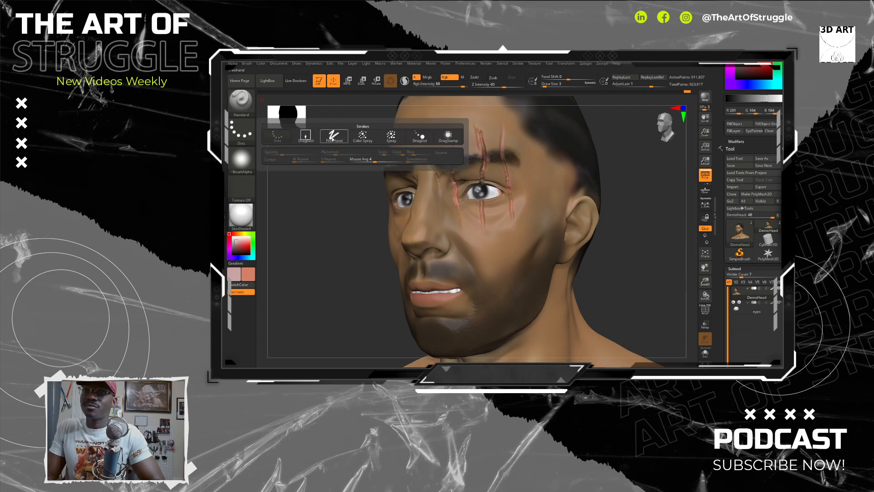
left_click(333, 136)
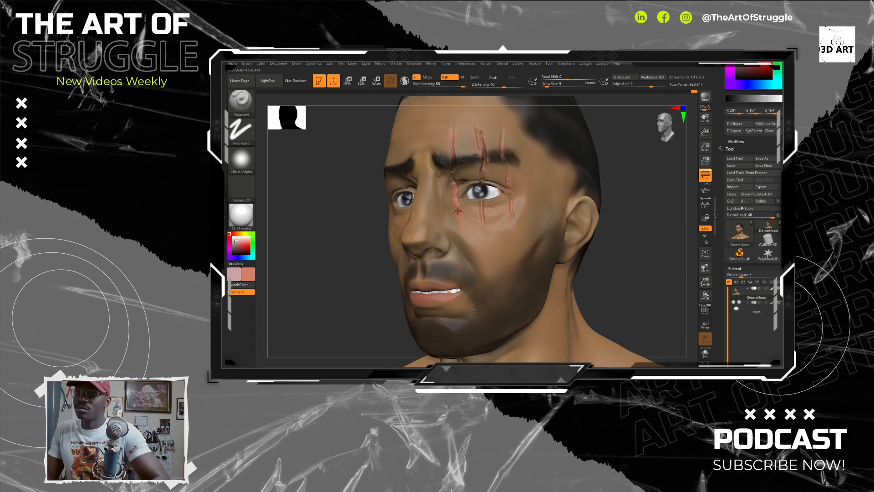
key("shift")
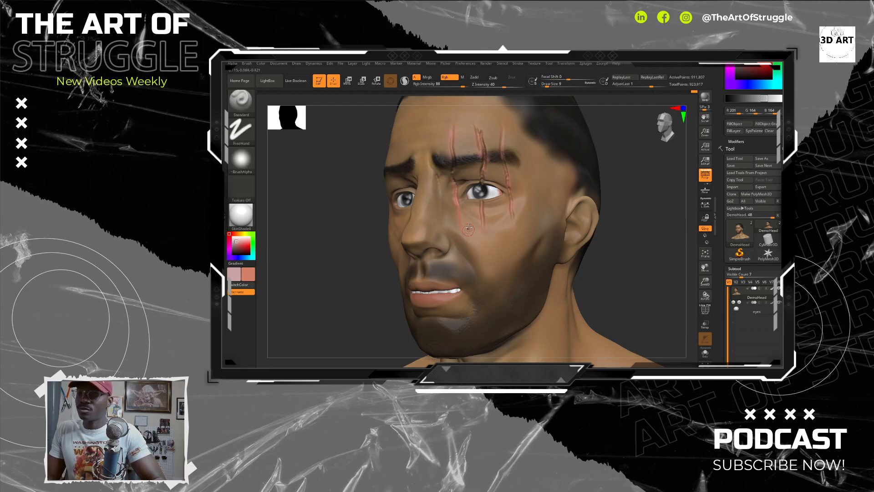
Step: Sample the skin and scar colours around the inner scar's lower end and blend the colour there
key("c")
key("c")
key("c")
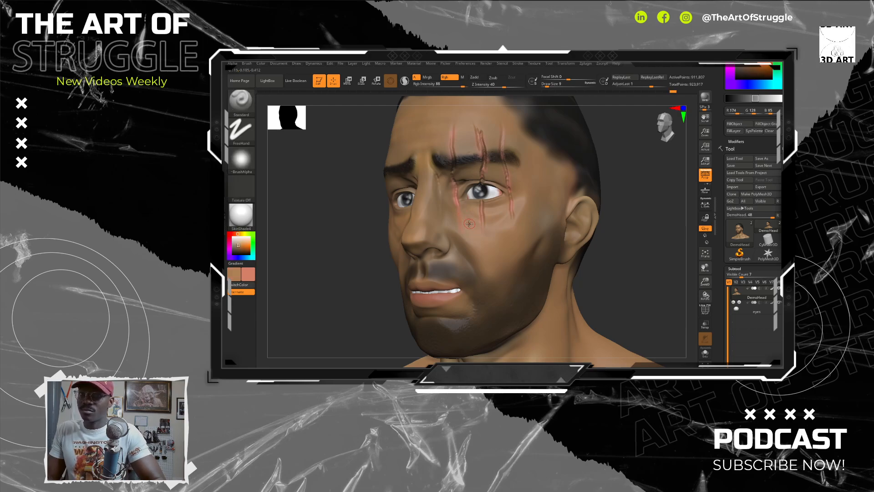
key("c")
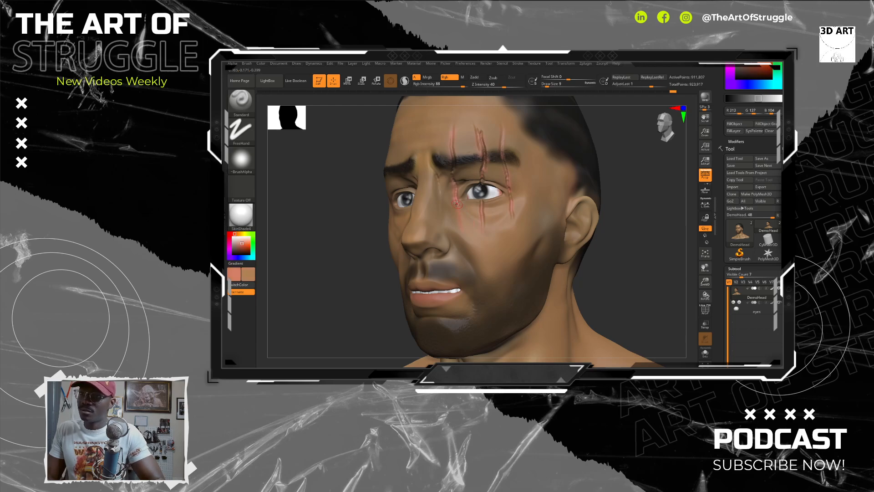
key("shift")
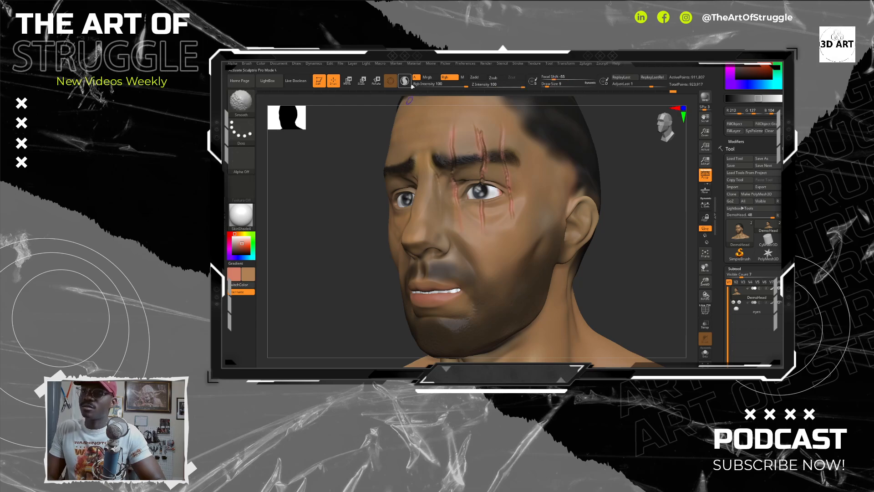
Step: Lower the Rgb Intensity to 30 and add light salmon strokes along the middle and outer scars
left_click_drag(455, 86, 443, 86)
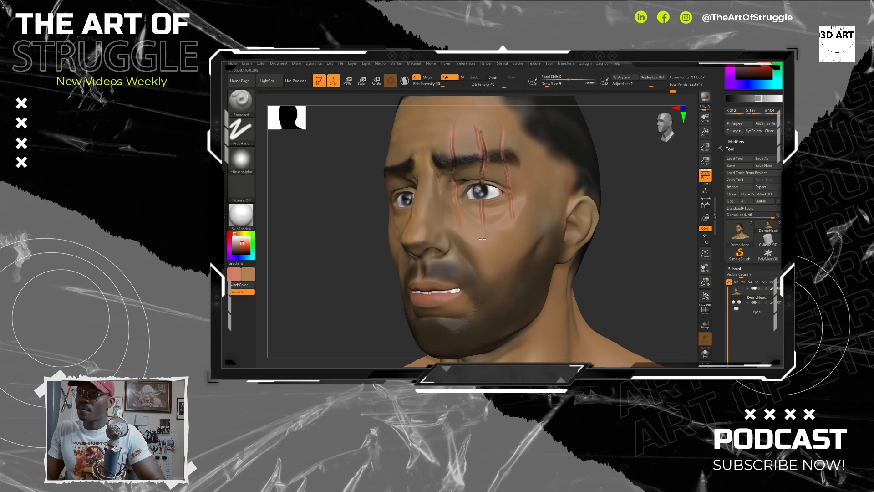
left_click_drag(486, 215, 484, 226)
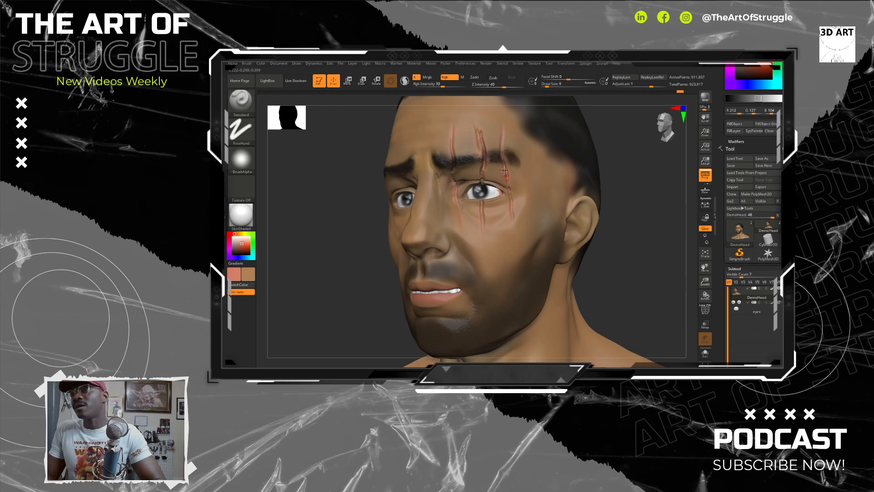
left_click_drag(515, 213, 513, 219)
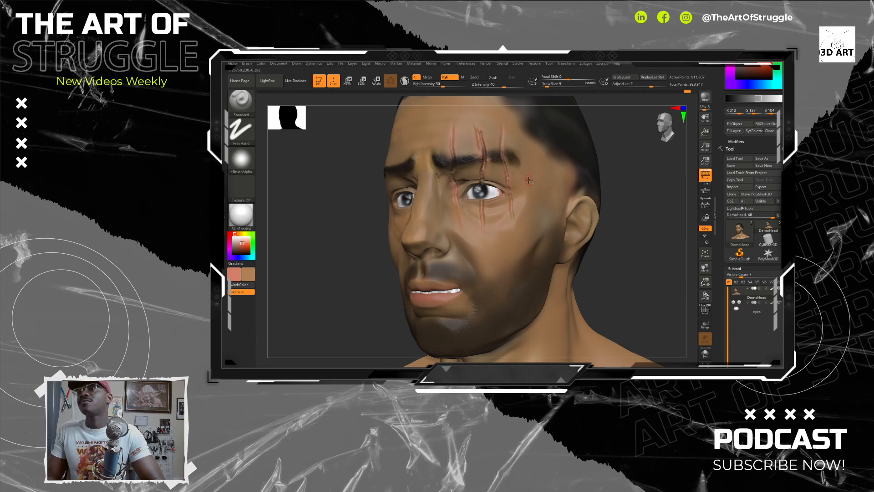
left_click_drag(608, 269, 619, 241)
mouse_move(596, 243)
left_mouse_down()
mouse_move(614, 240)
mouse_move(604, 250)
left_mouse_up()
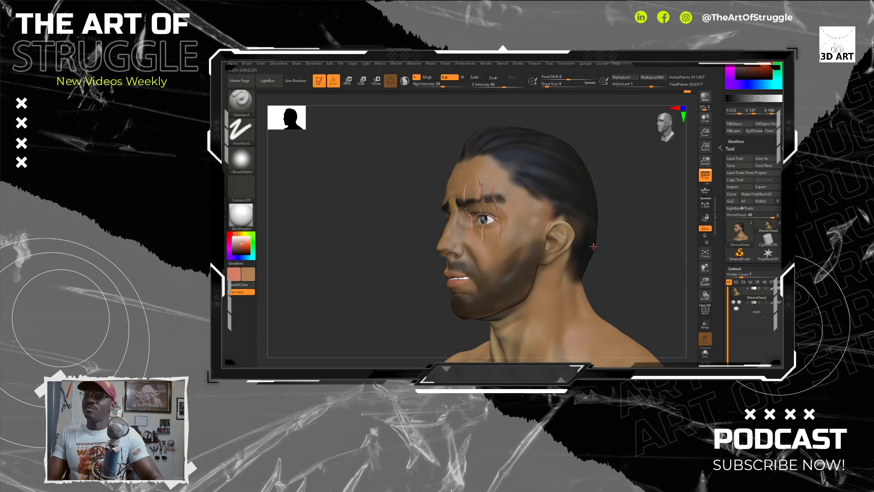
left_click_drag(619, 264, 601, 240)
left_click_drag(607, 274, 603, 256, "alt")
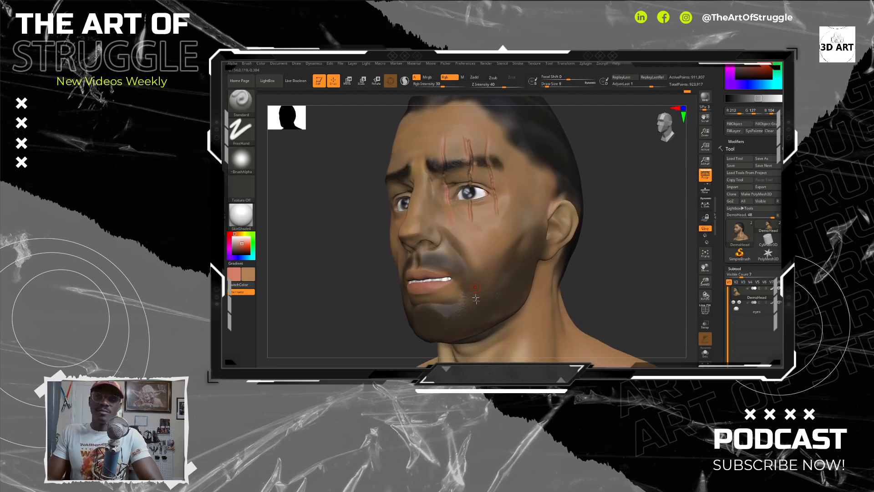